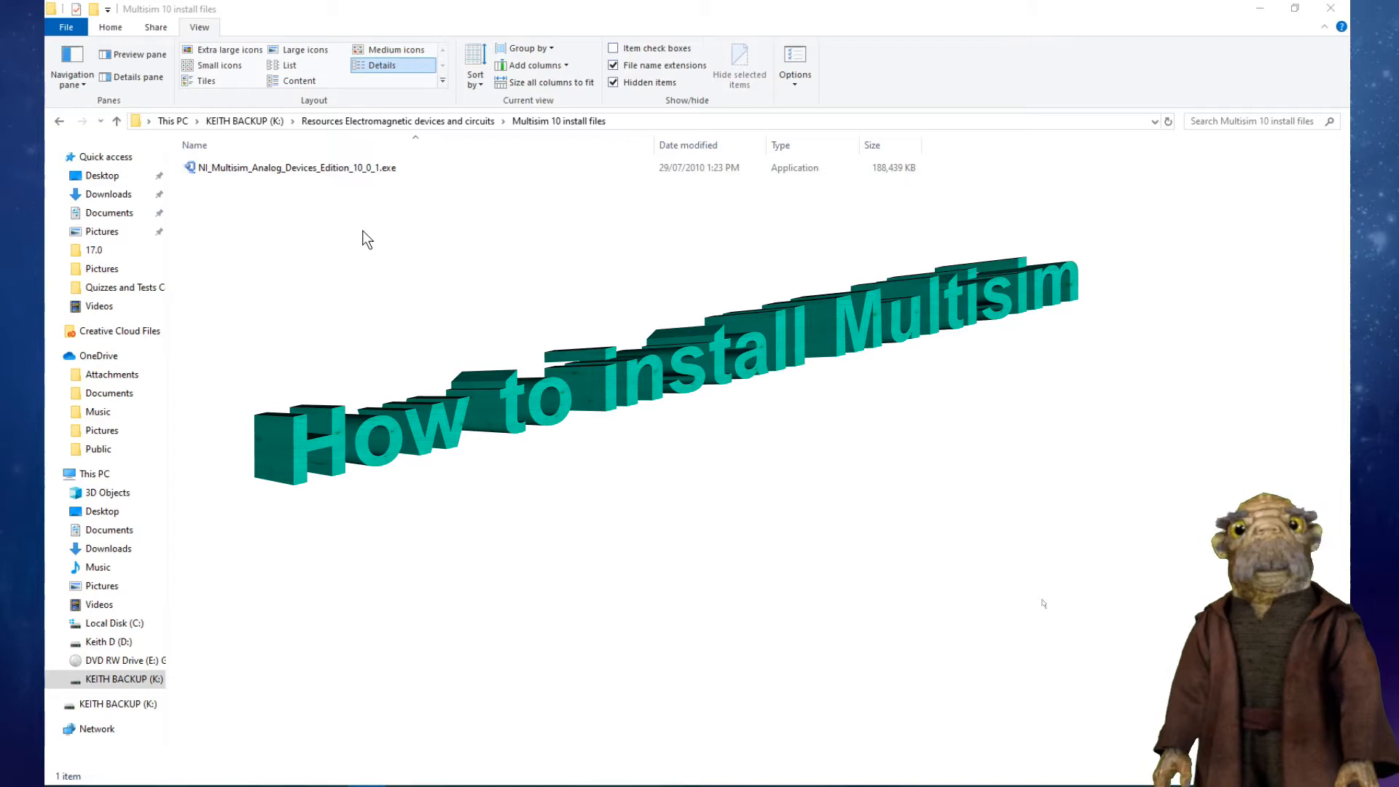
- Run the NI_Multisim_Analog_Devices_Edition_10_0_1.exe installer and unzip its files to the default folder
{"action": "left_click", "coordinate": [367, 175]}
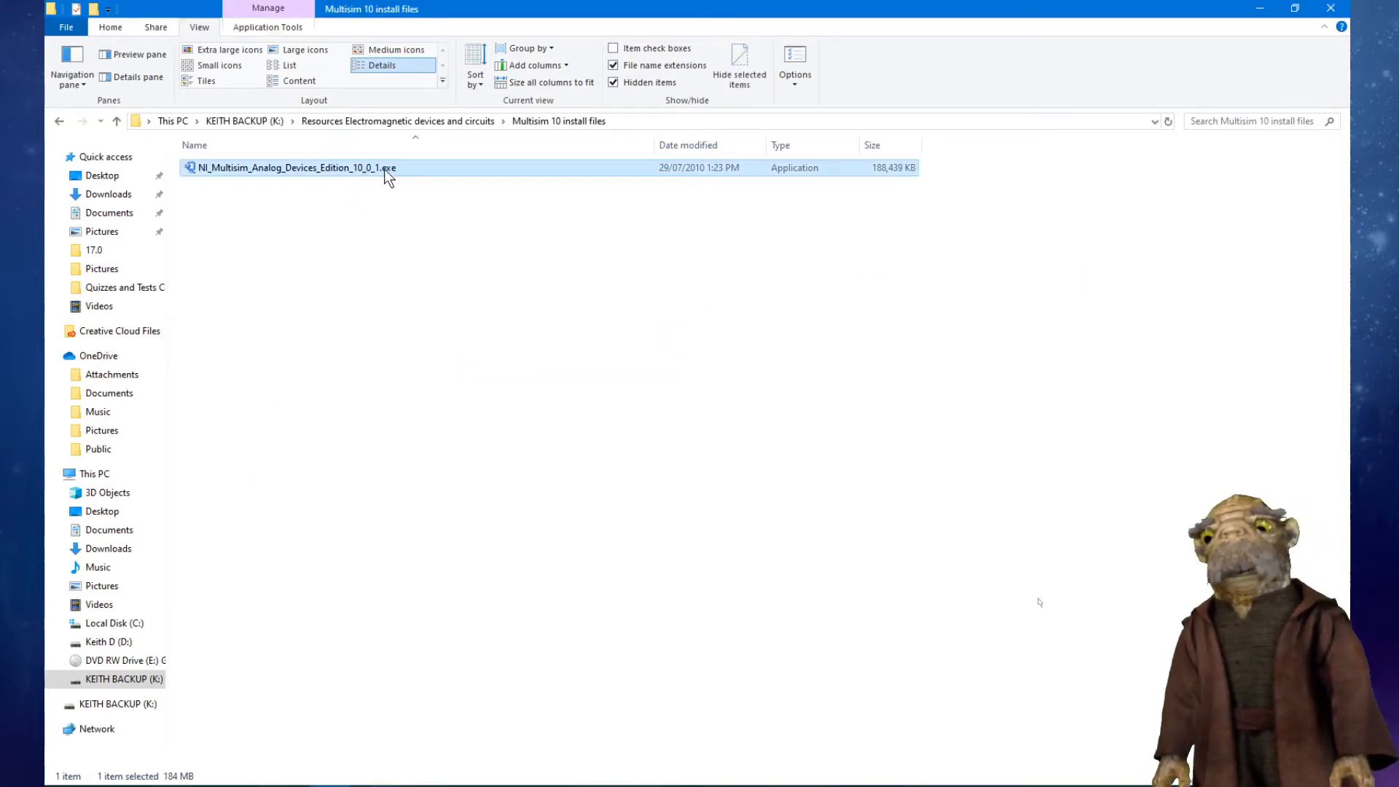
{"action": "right_click", "coordinate": [385, 172]}
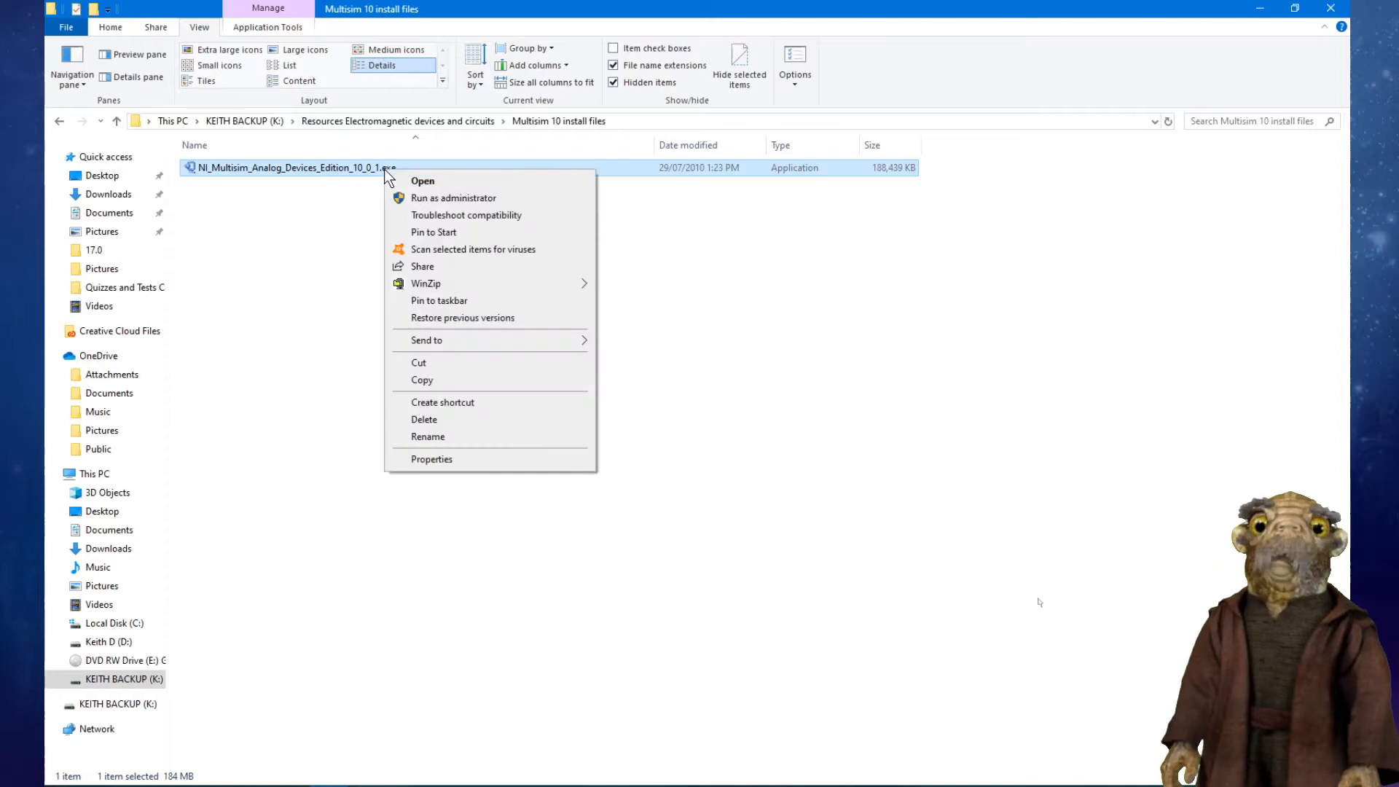
{"action": "left_click", "coordinate": [421, 182]}
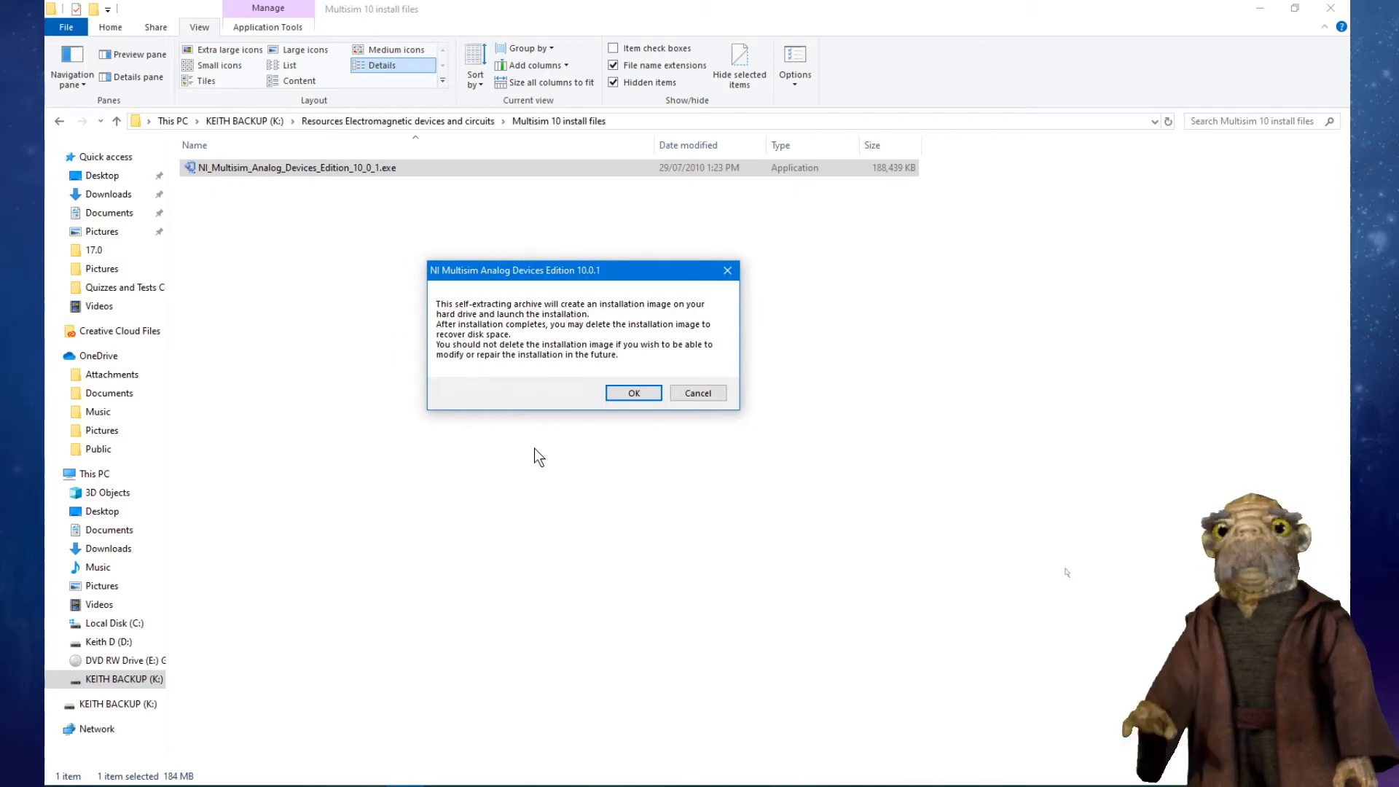
{"action": "left_click", "coordinate": [631, 394]}
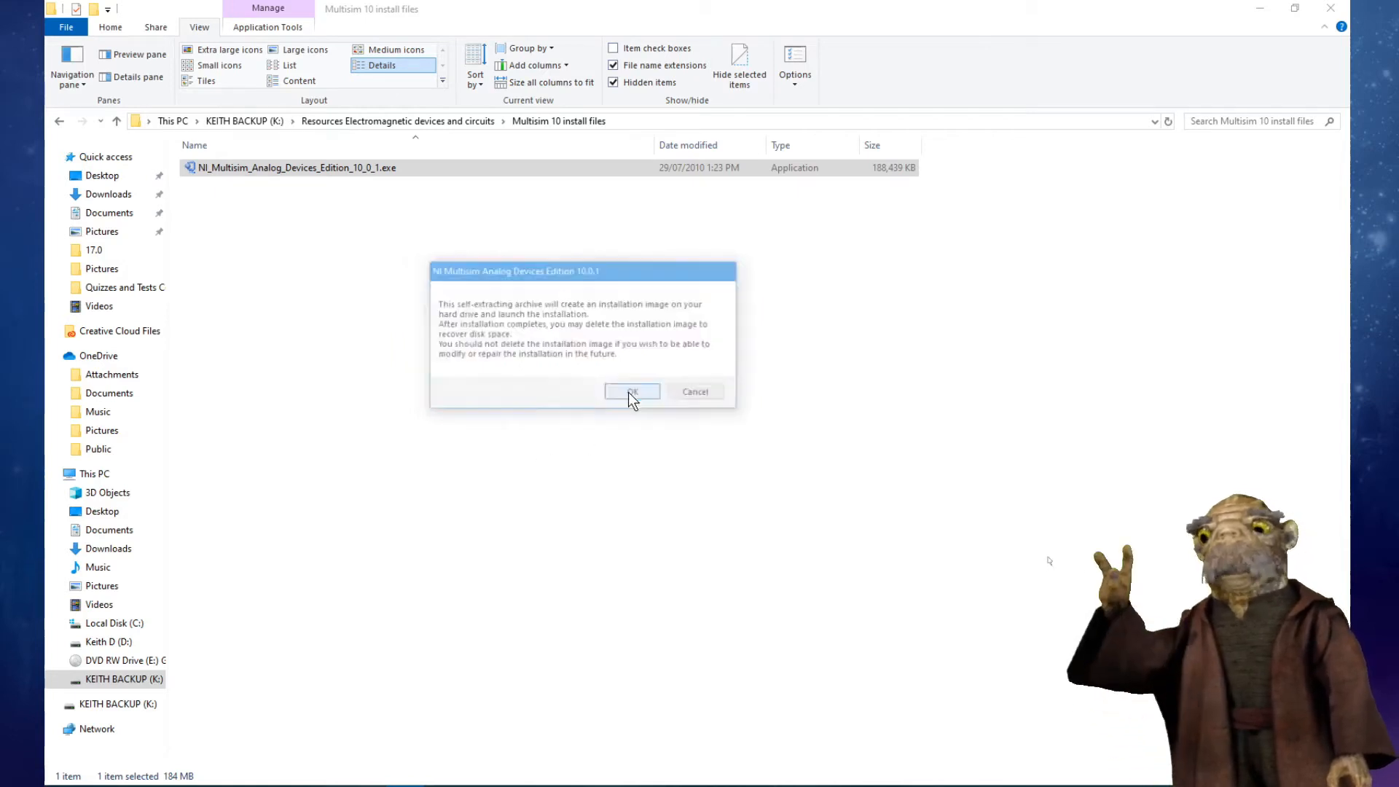
{"action": "left_click_drag", "start_coordinate": [556, 334], "coordinate": [675, 286]}
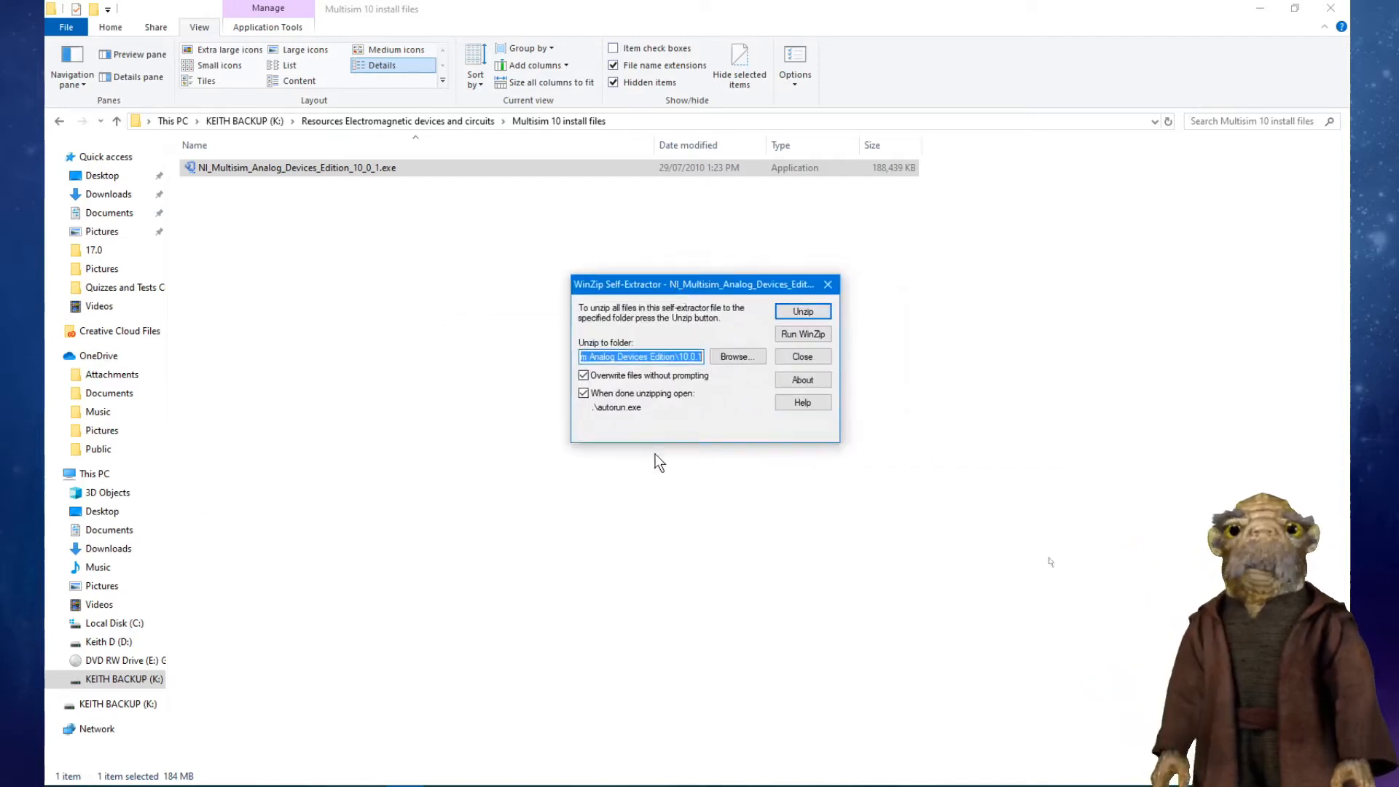
{"action": "left_click", "coordinate": [806, 313]}
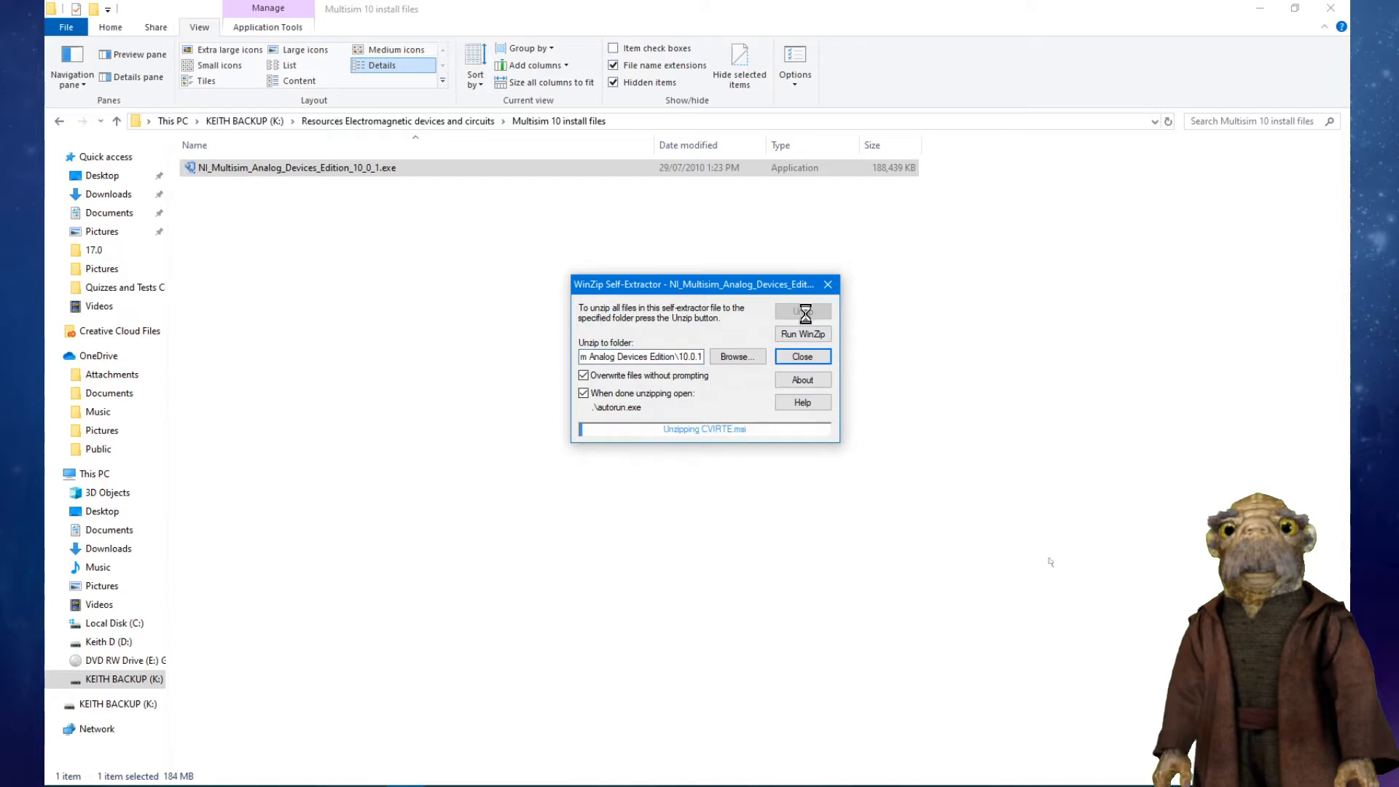
{"action": "left_click", "coordinate": [733, 449]}
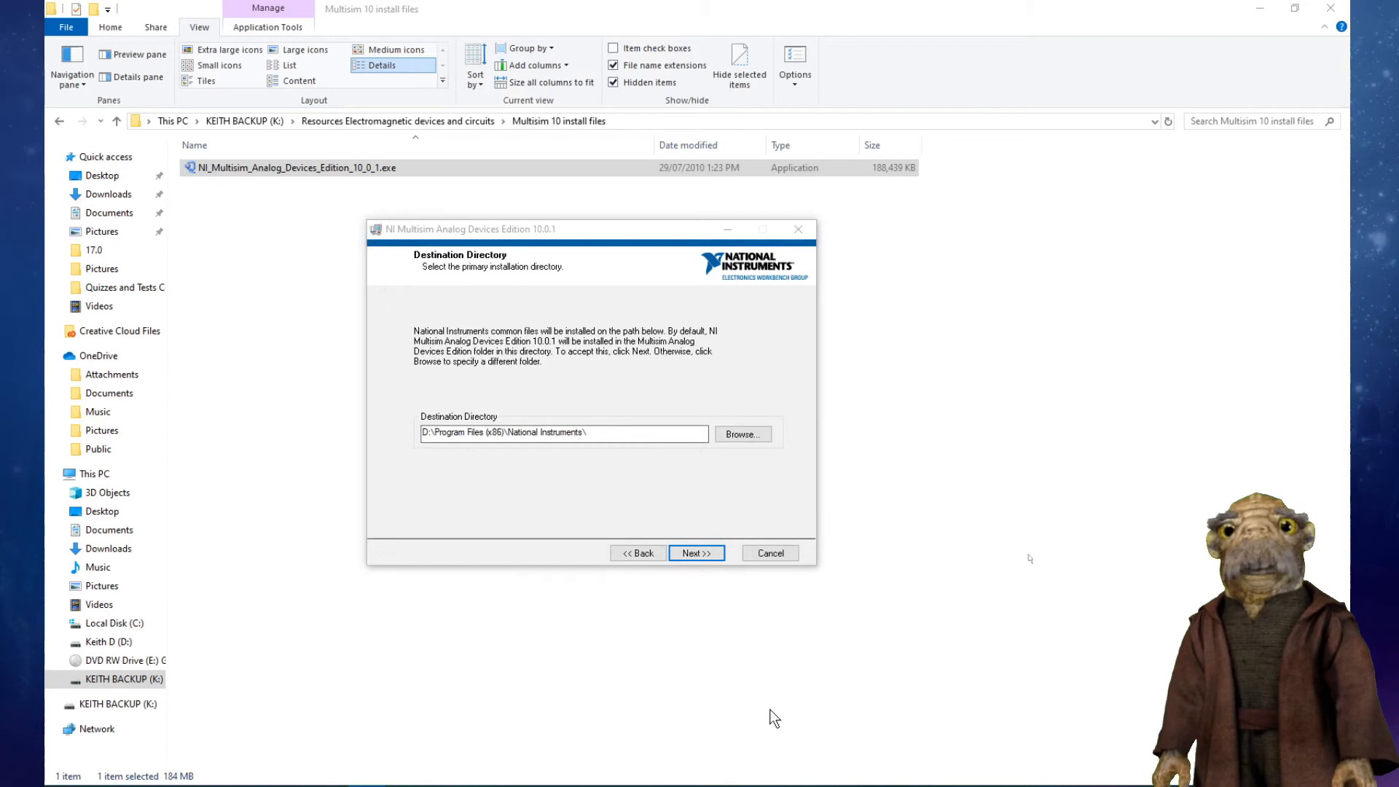
- Install NI Multisim Analog Devices Edition 10.0.1 with the default directory and features, accepting the license agreement, and finish the setup
{"action": "left_click", "coordinate": [703, 553]}
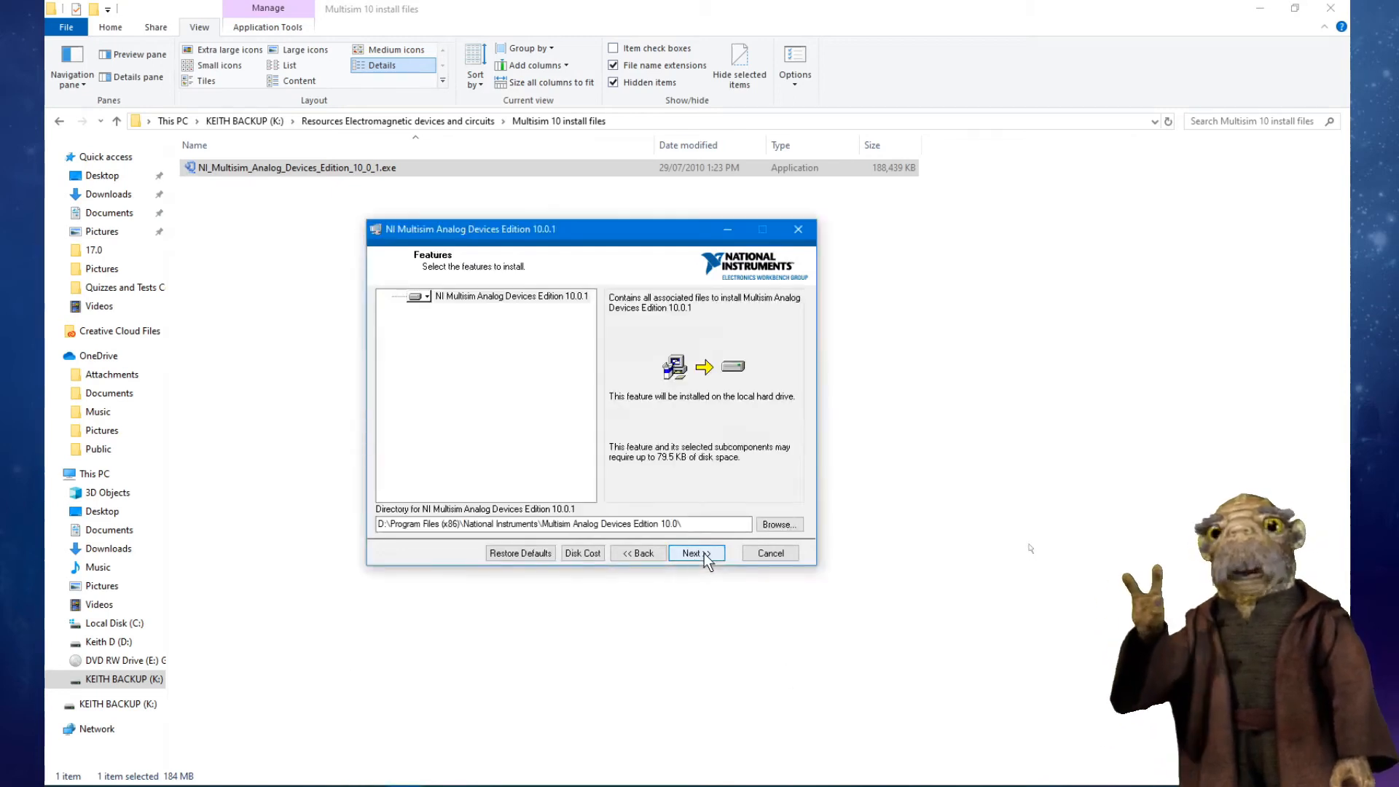
{"action": "left_click", "coordinate": [699, 554]}
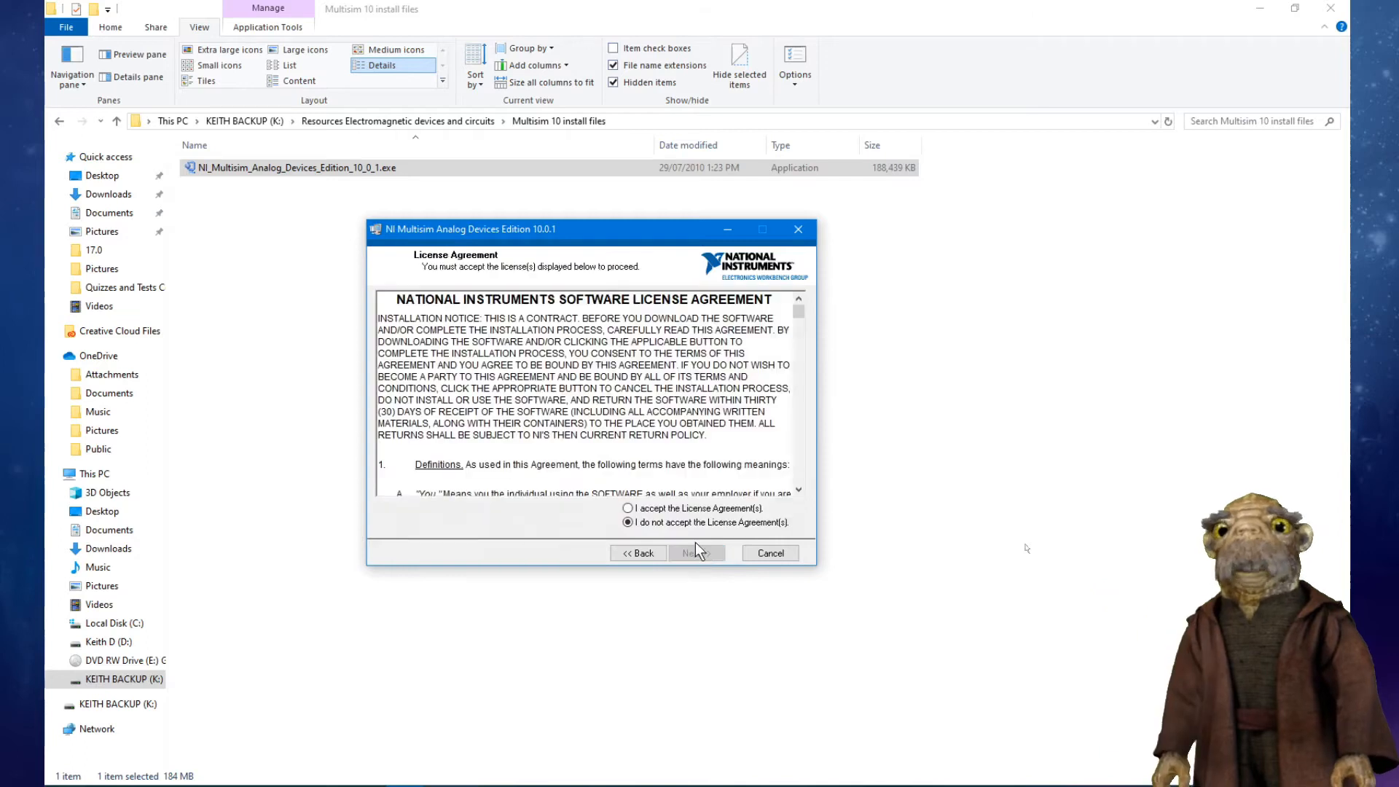
{"action": "left_click", "coordinate": [660, 510]}
{"action": "left_click", "coordinate": [688, 554]}
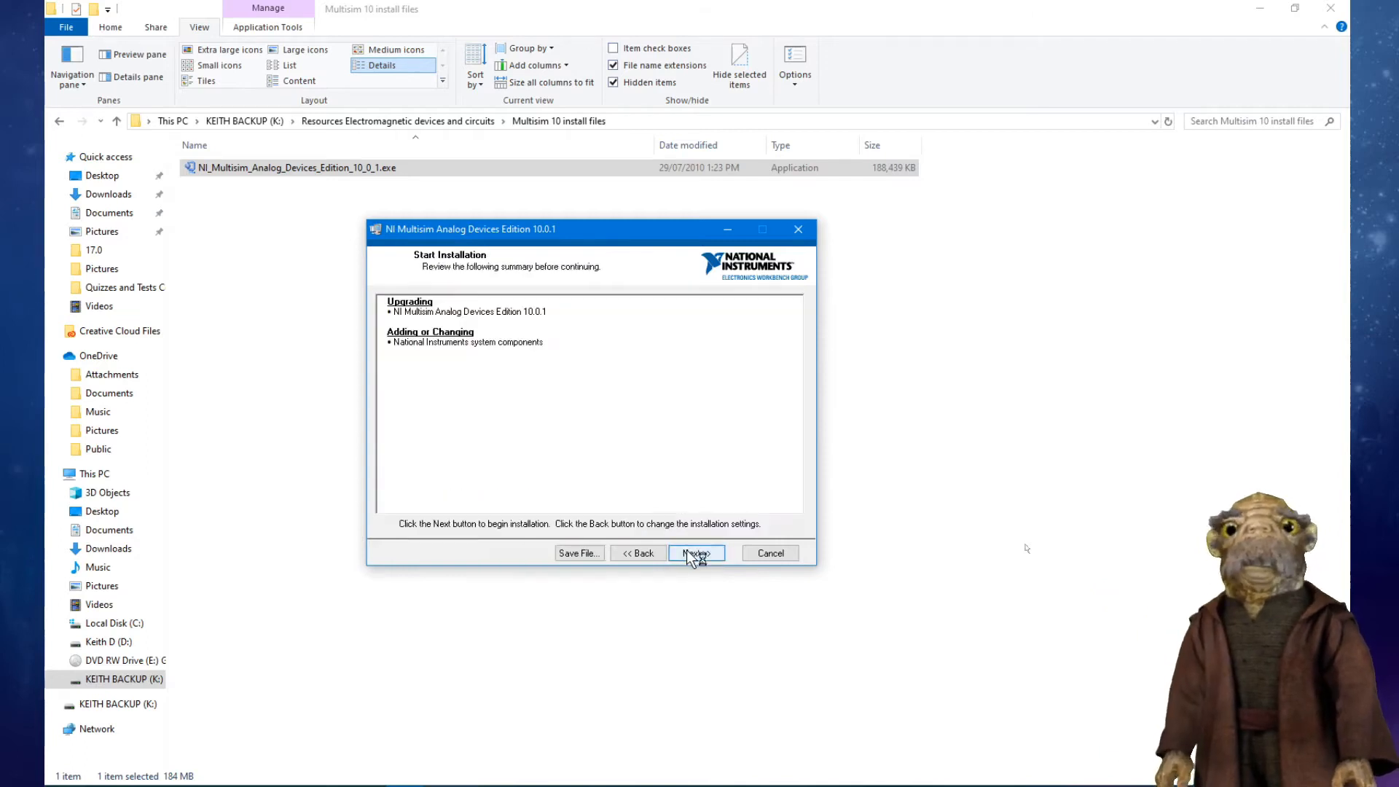
{"action": "left_click", "coordinate": [692, 552]}
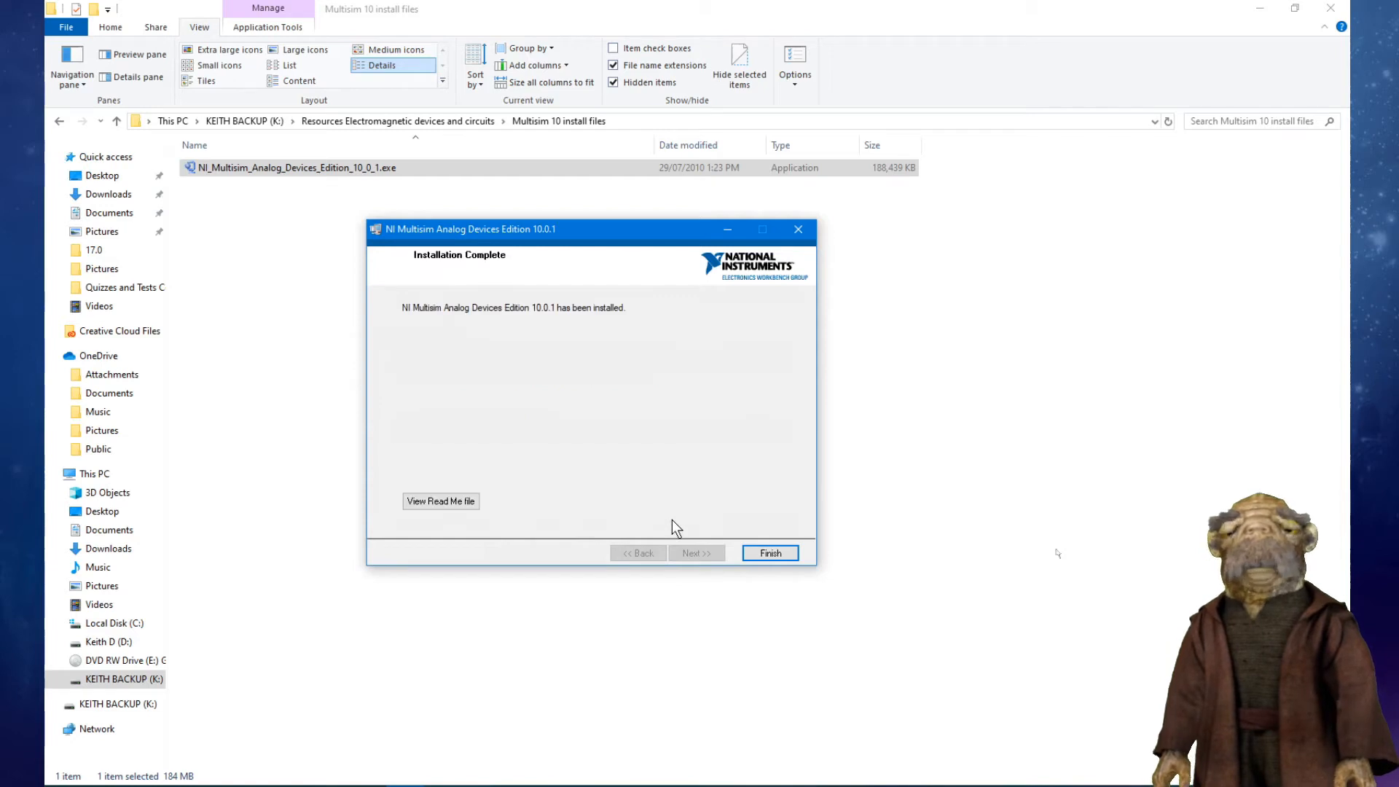
{"action": "left_click", "coordinate": [773, 553]}
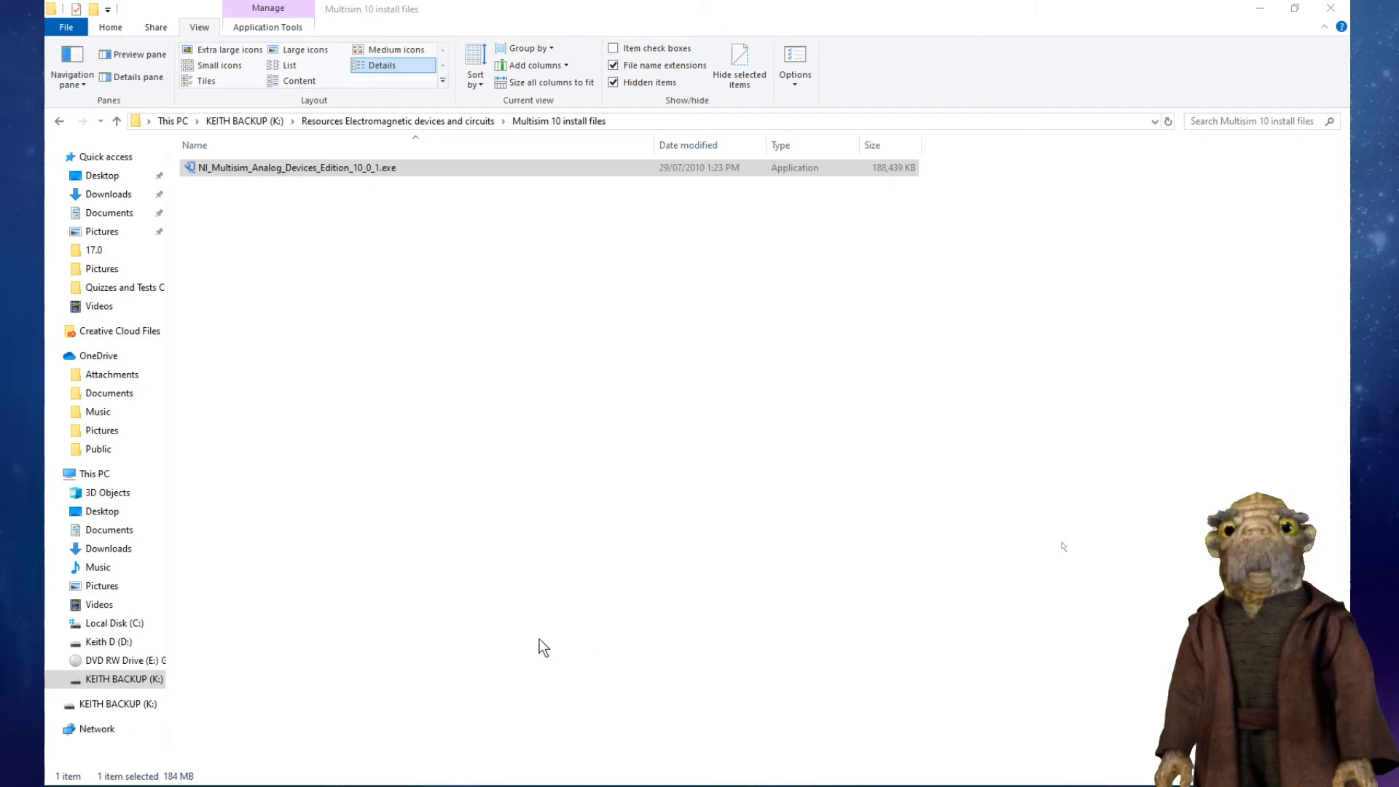
- Find Multisim Analog Devices Edition among the installed programs and launch it
{"action": "key", "text": "super"}
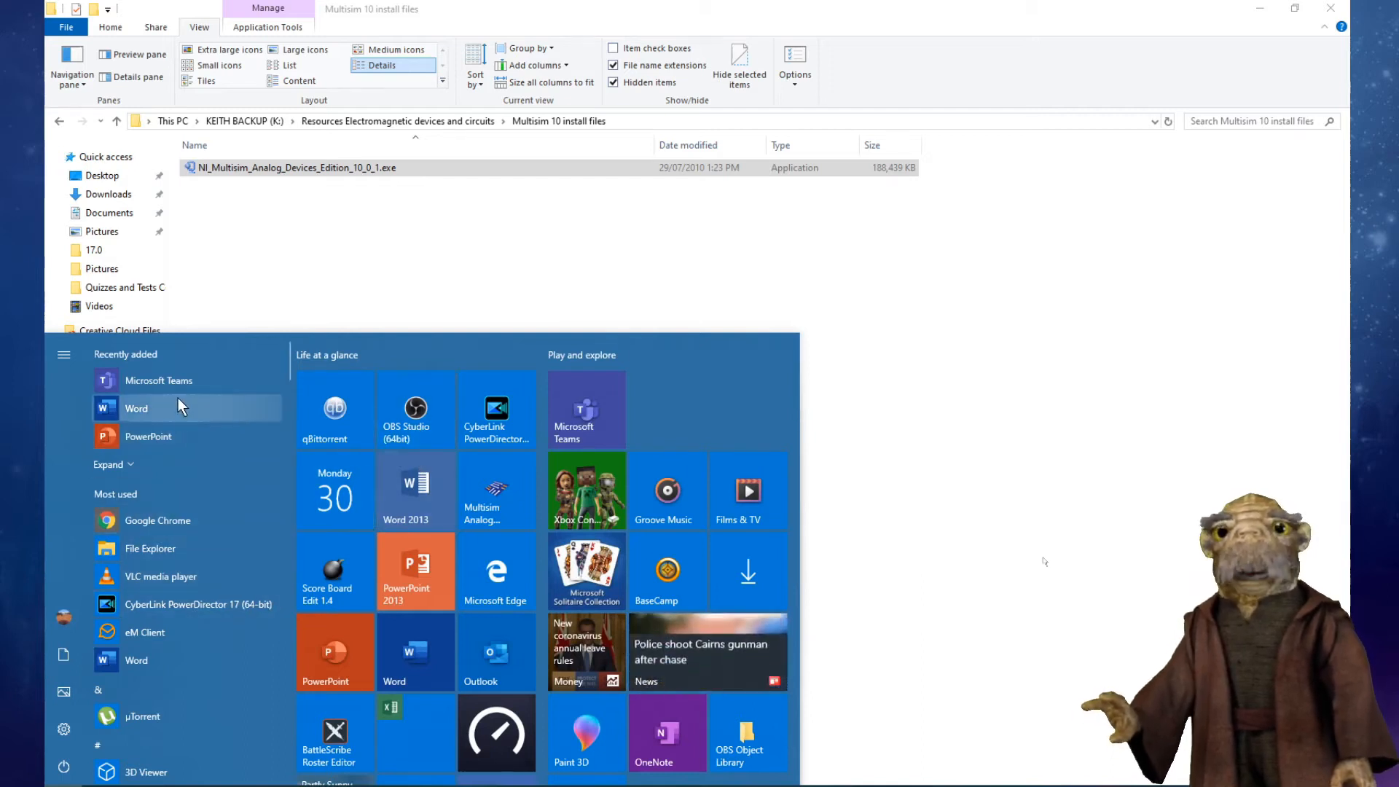
{"action": "scroll", "coordinate": [175, 576], "scroll_direction": "down", "scroll_amount": 10}
{"action": "scroll", "coordinate": [185, 623], "scroll_direction": "down", "scroll_amount": 10}
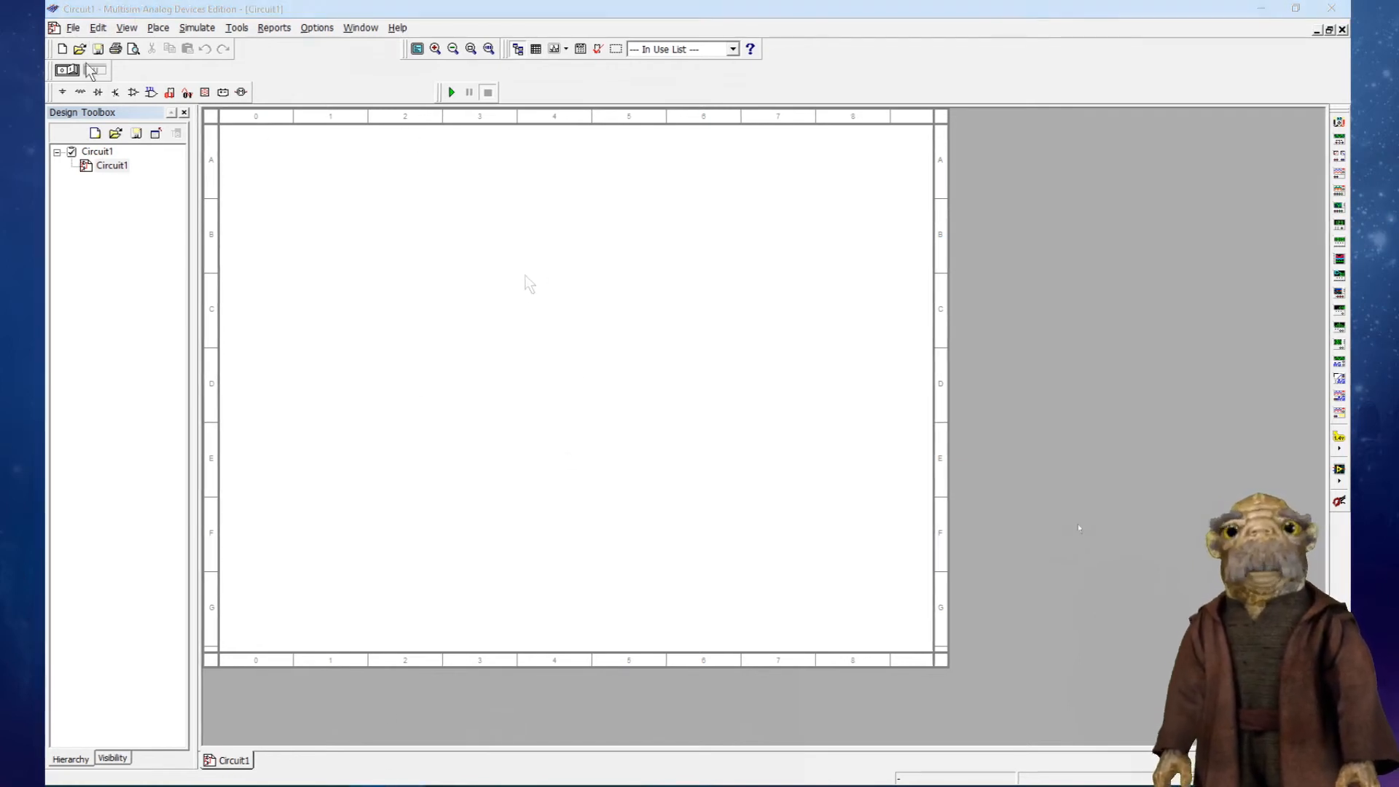
- Open the recent design 555 Booster FULL
{"action": "left_click", "coordinate": [73, 28]}
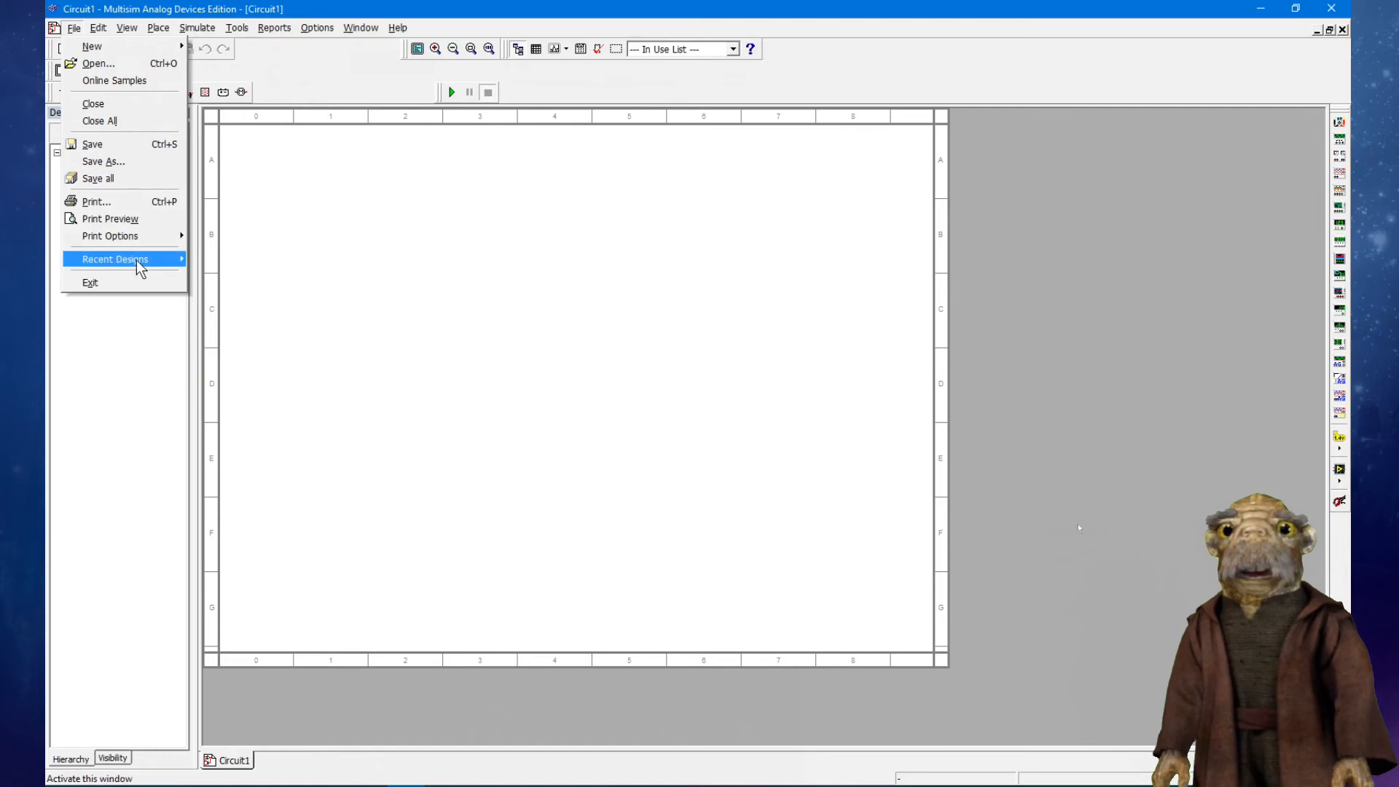
{"action": "mouse_move", "coordinate": [139, 261]}
{"action": "left_click", "coordinate": [290, 261]}
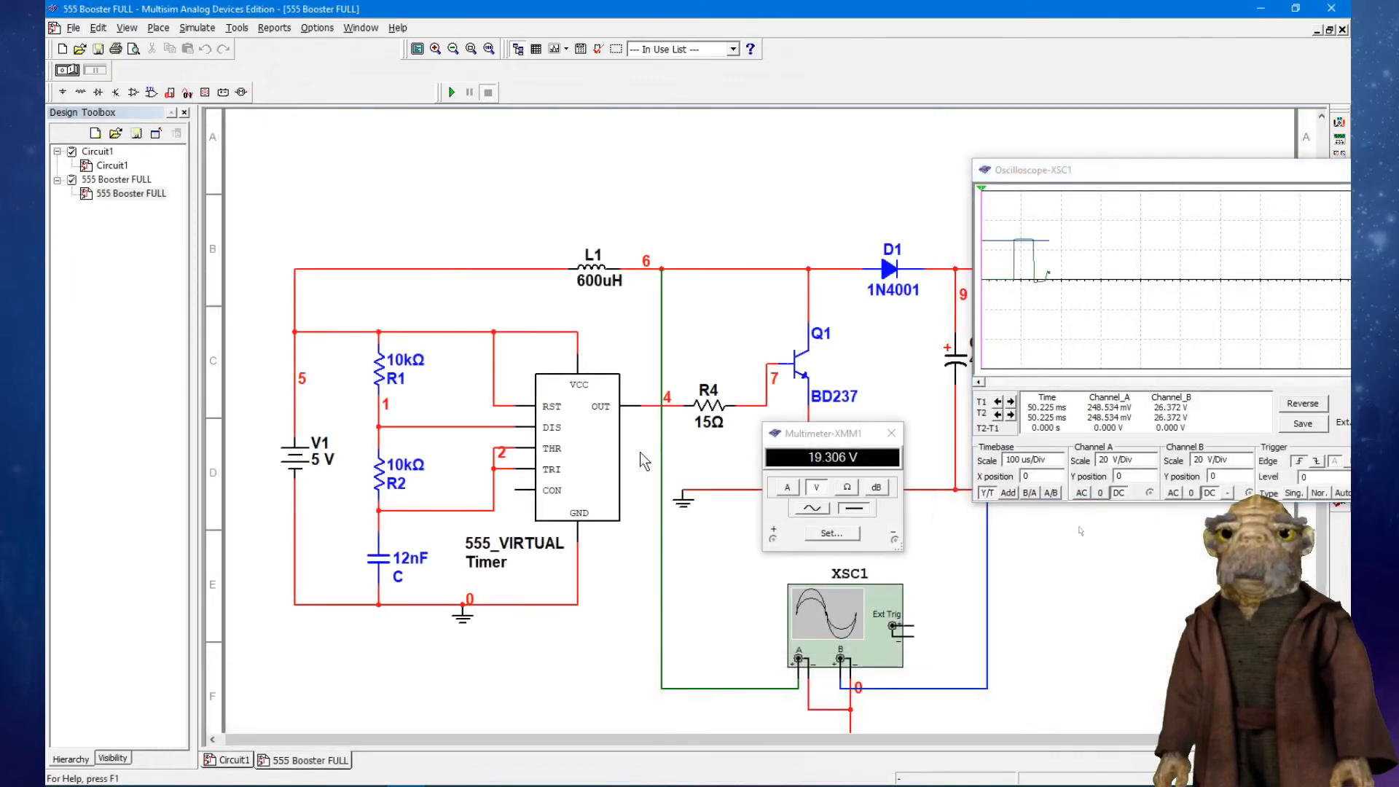
- Clear the XMM1 multimeter and XSC1 oscilloscope windows off the schematic by closing both
{"action": "scroll", "coordinate": [759, 422], "scroll_direction": "up", "scroll_amount": 1}
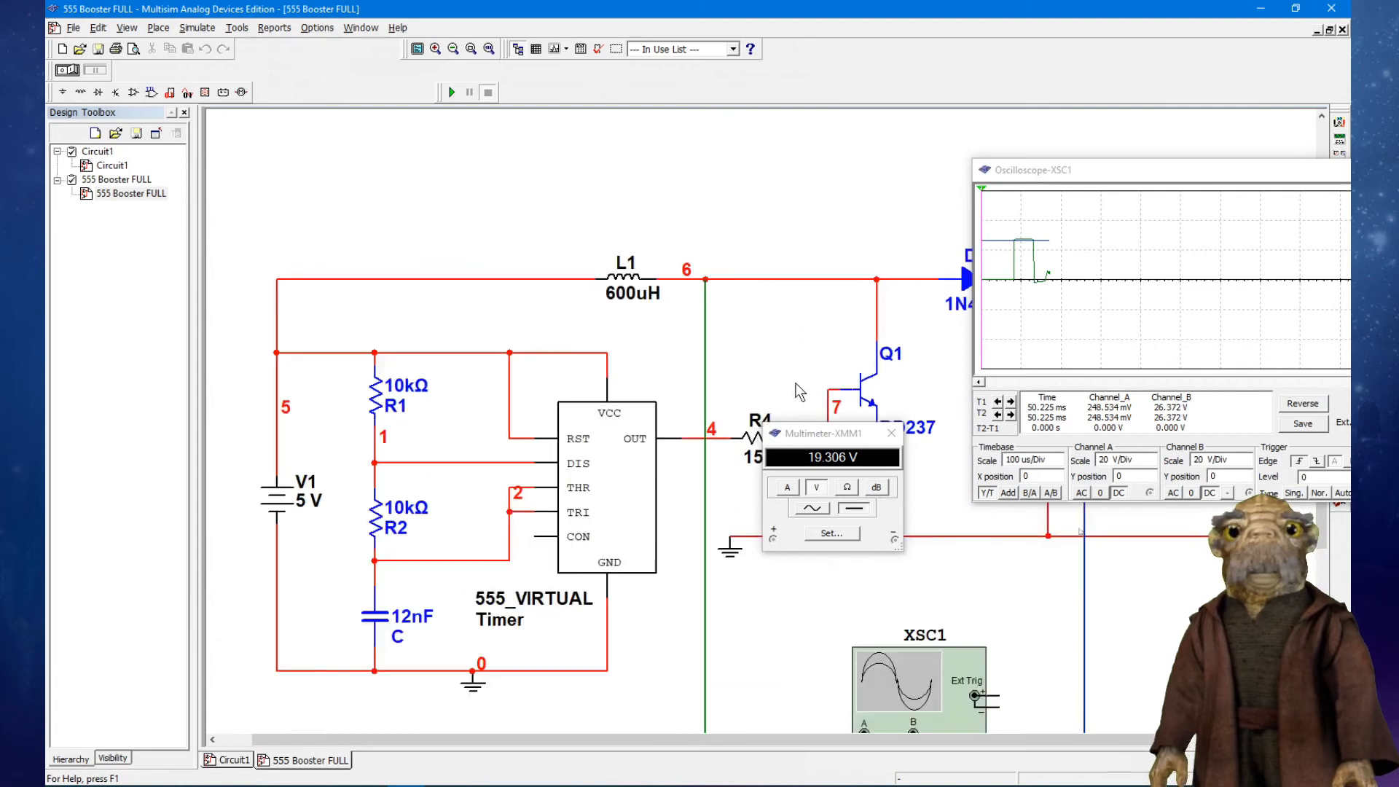
{"action": "left_click_drag", "start_coordinate": [551, 741], "coordinate": [777, 774]}
{"action": "scroll", "coordinate": [718, 385], "scroll_direction": "up", "scroll_amount": 4}
{"action": "scroll", "coordinate": [758, 474], "scroll_direction": "down", "scroll_amount": 4}
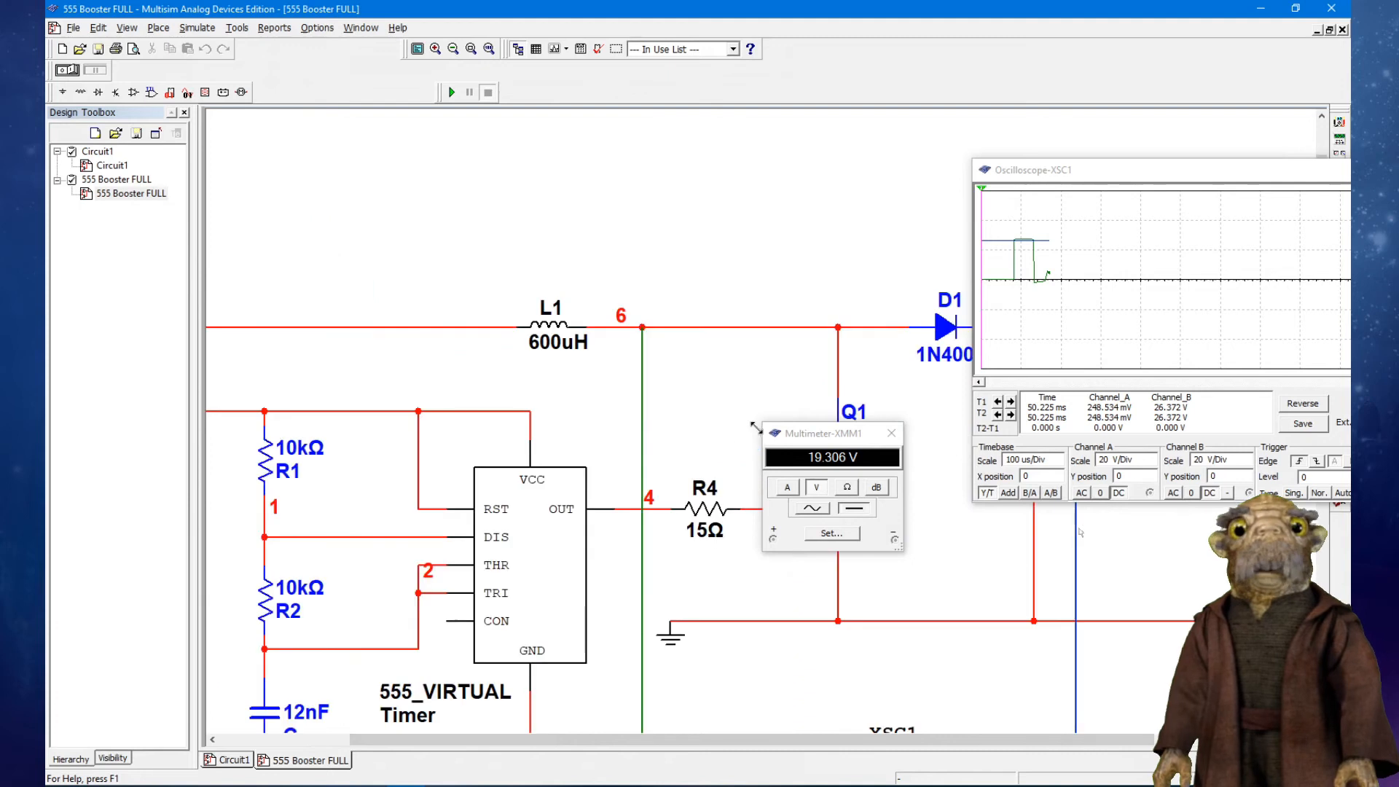
{"action": "scroll", "coordinate": [624, 370], "scroll_direction": "down", "scroll_amount": 2}
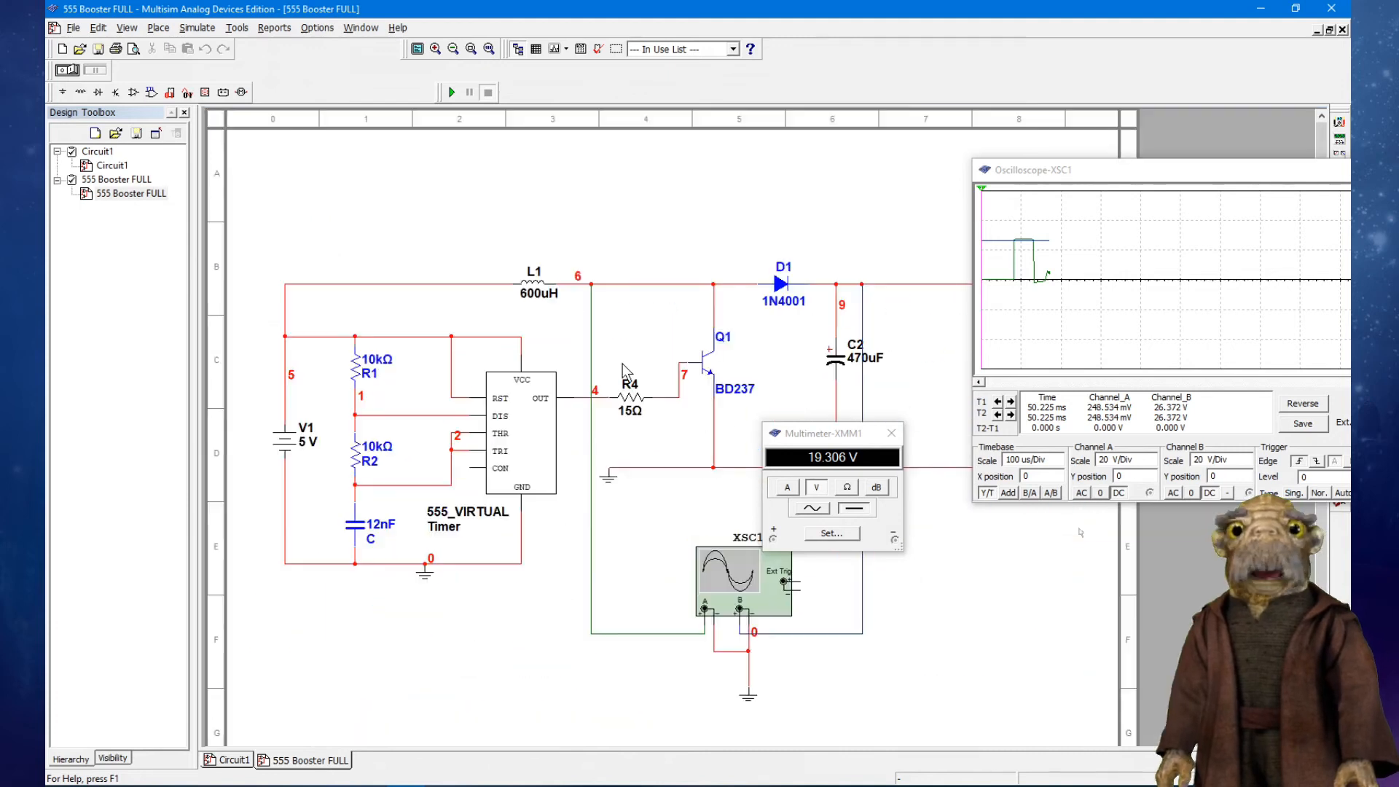
{"action": "left_click_drag", "start_coordinate": [802, 439], "coordinate": [550, 575]}
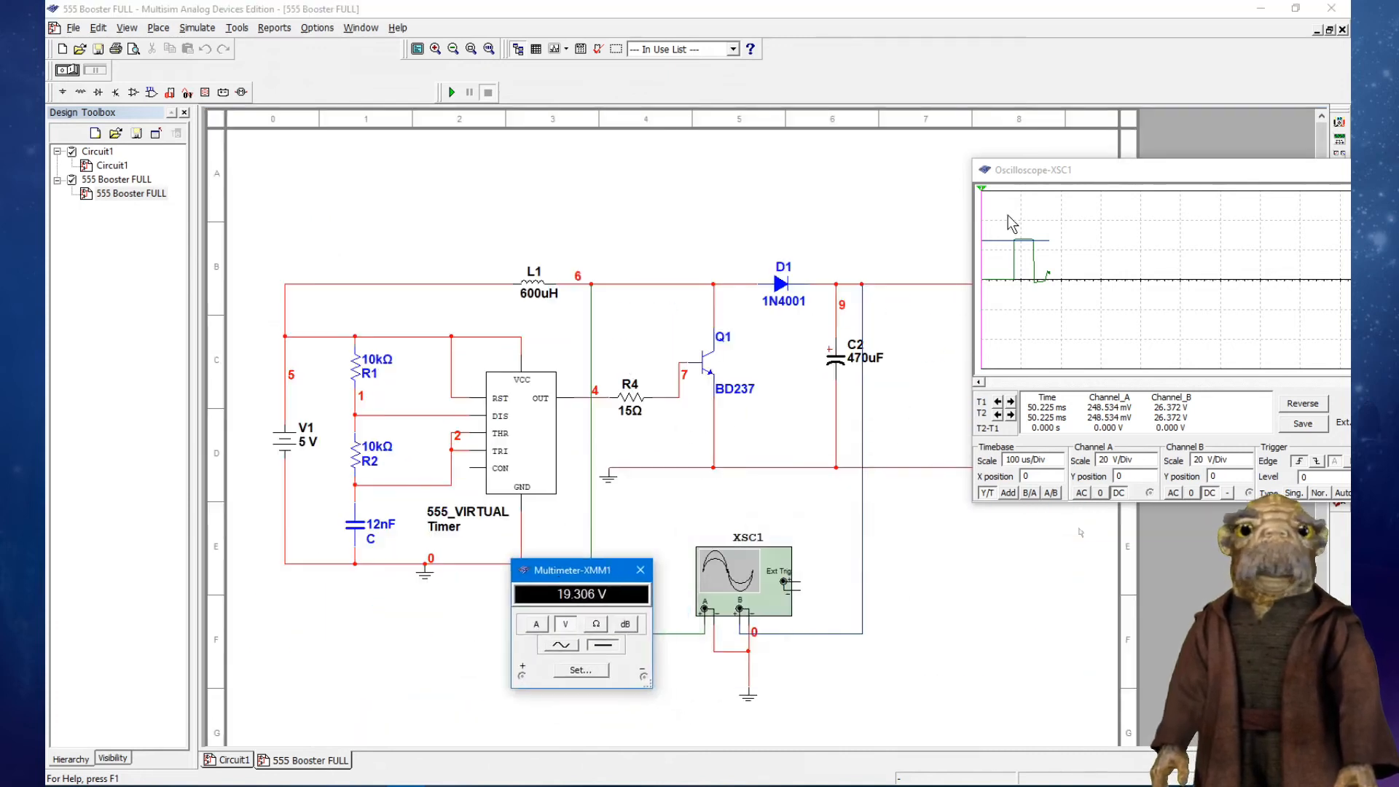
{"action": "left_click_drag", "start_coordinate": [1111, 171], "coordinate": [956, 296]}
{"action": "left_click", "coordinate": [1222, 295]}
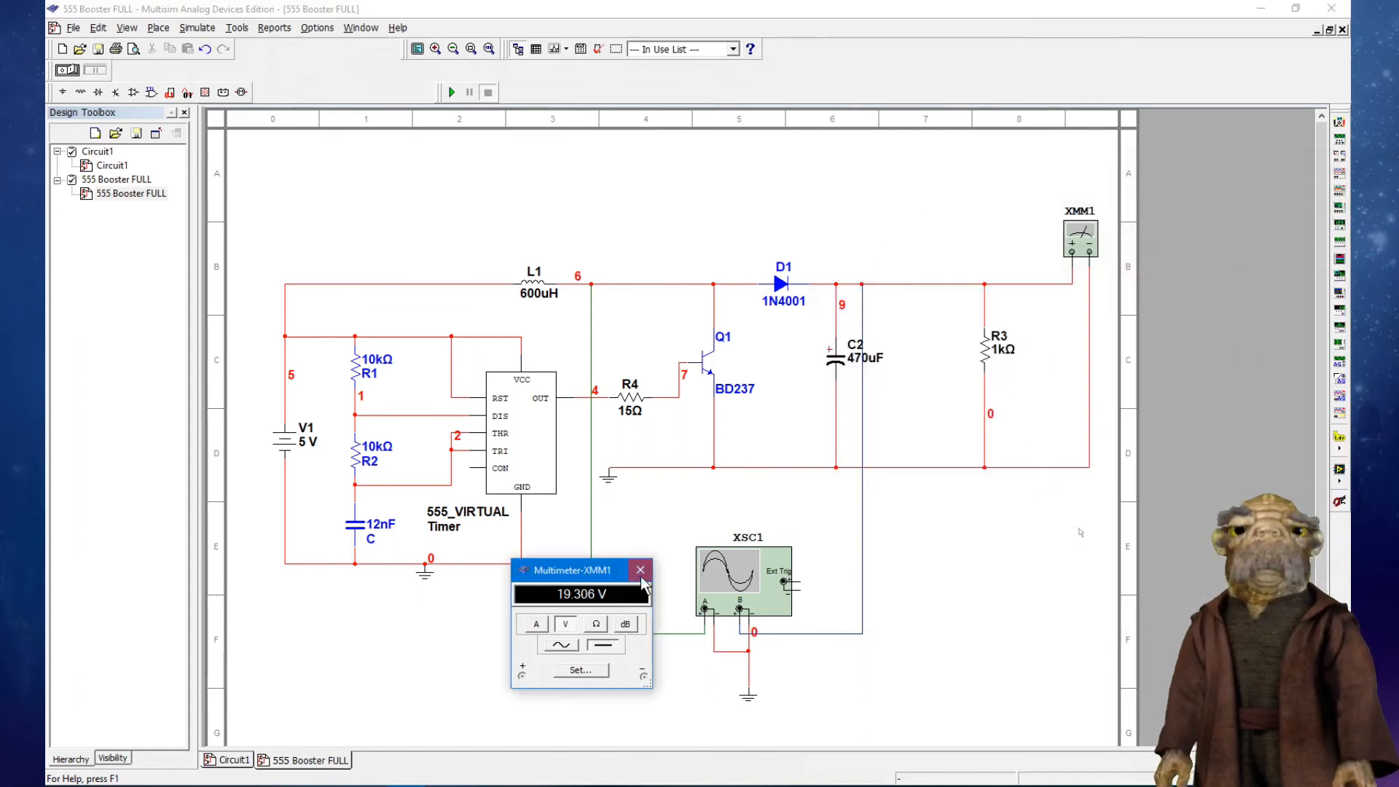
{"action": "left_click", "coordinate": [641, 570]}
{"action": "left_click", "coordinate": [763, 590]}
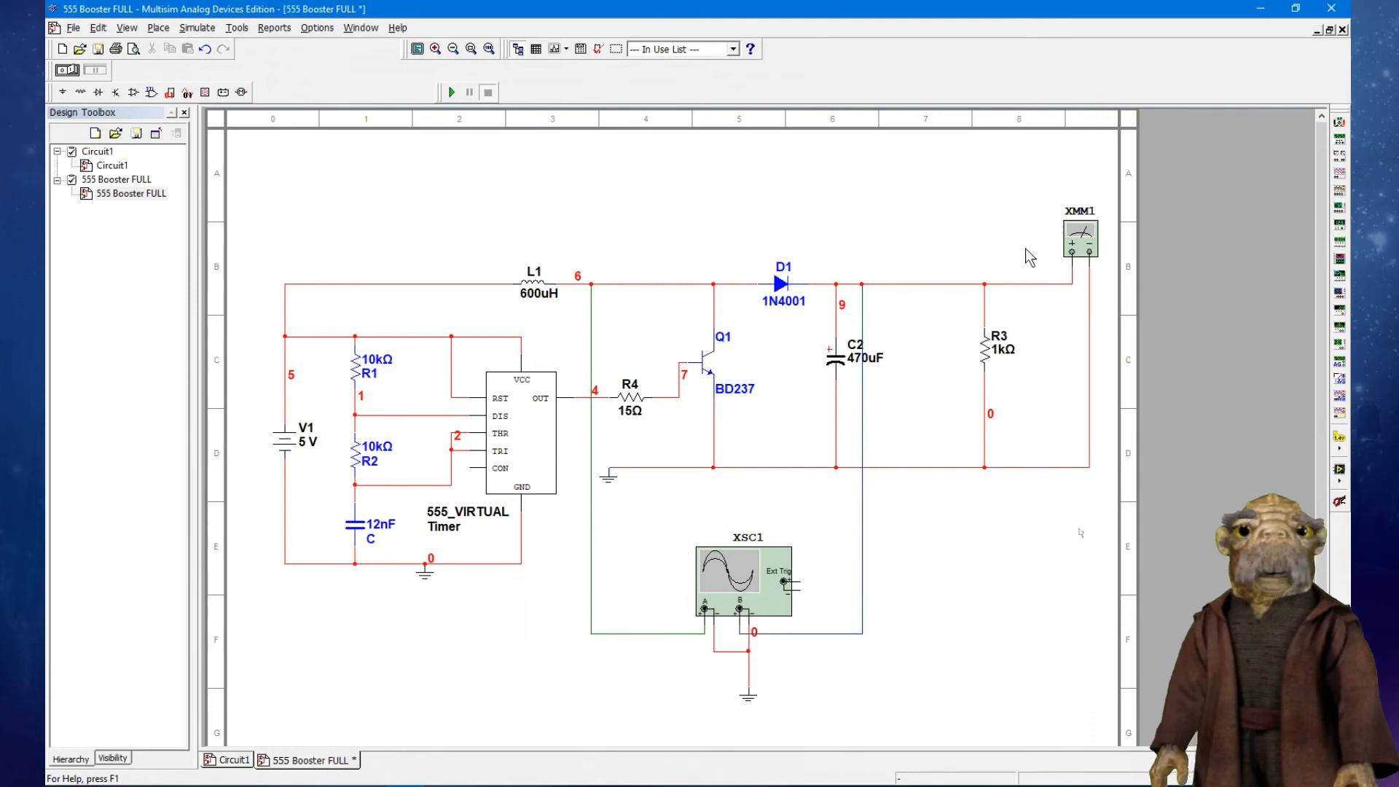
- Simulate the booster circuit with the XMM1 multimeter and XSC1 oscilloscope displays open, and stop the simulation
{"action": "left_click", "coordinate": [1091, 252]}
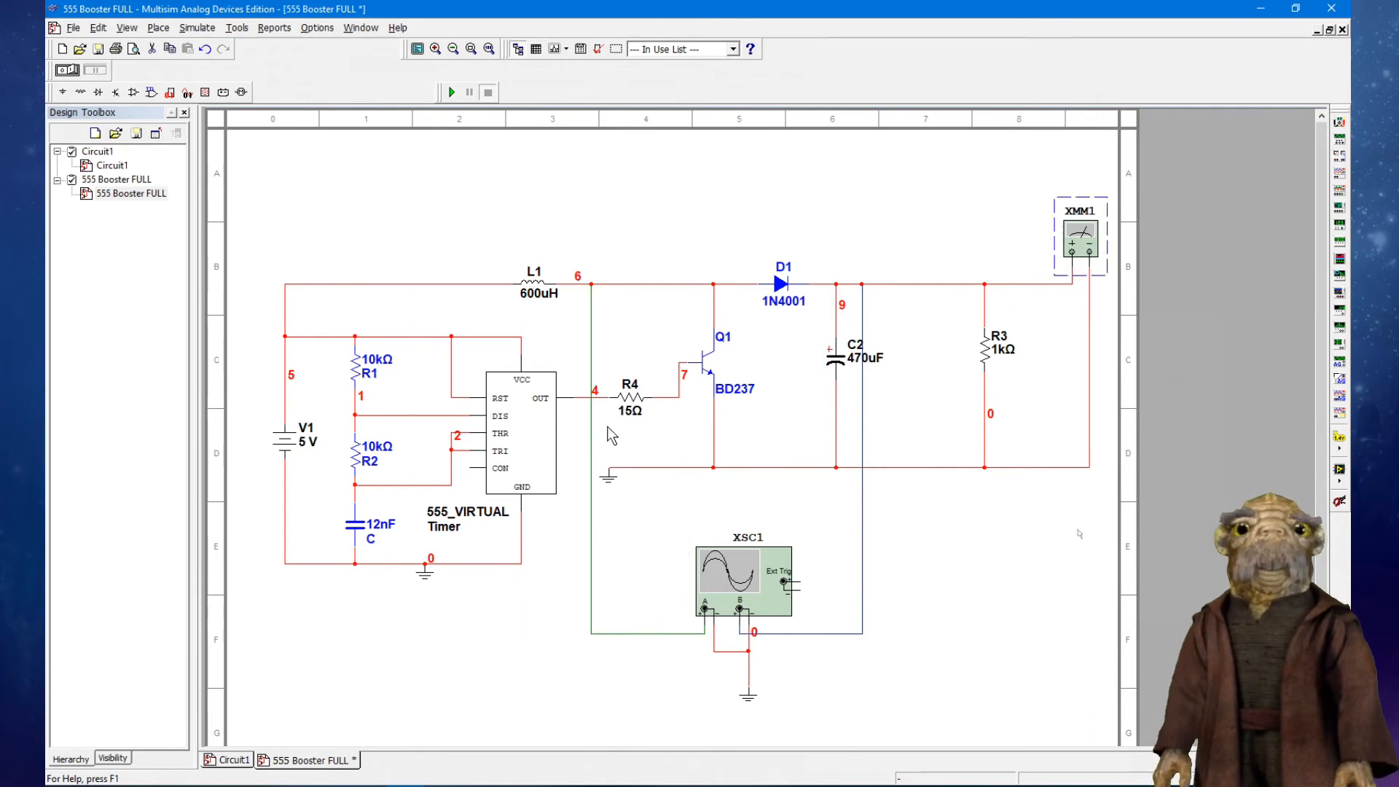
{"action": "left_click", "coordinate": [452, 93]}
{"action": "double_click", "coordinate": [1087, 253]}
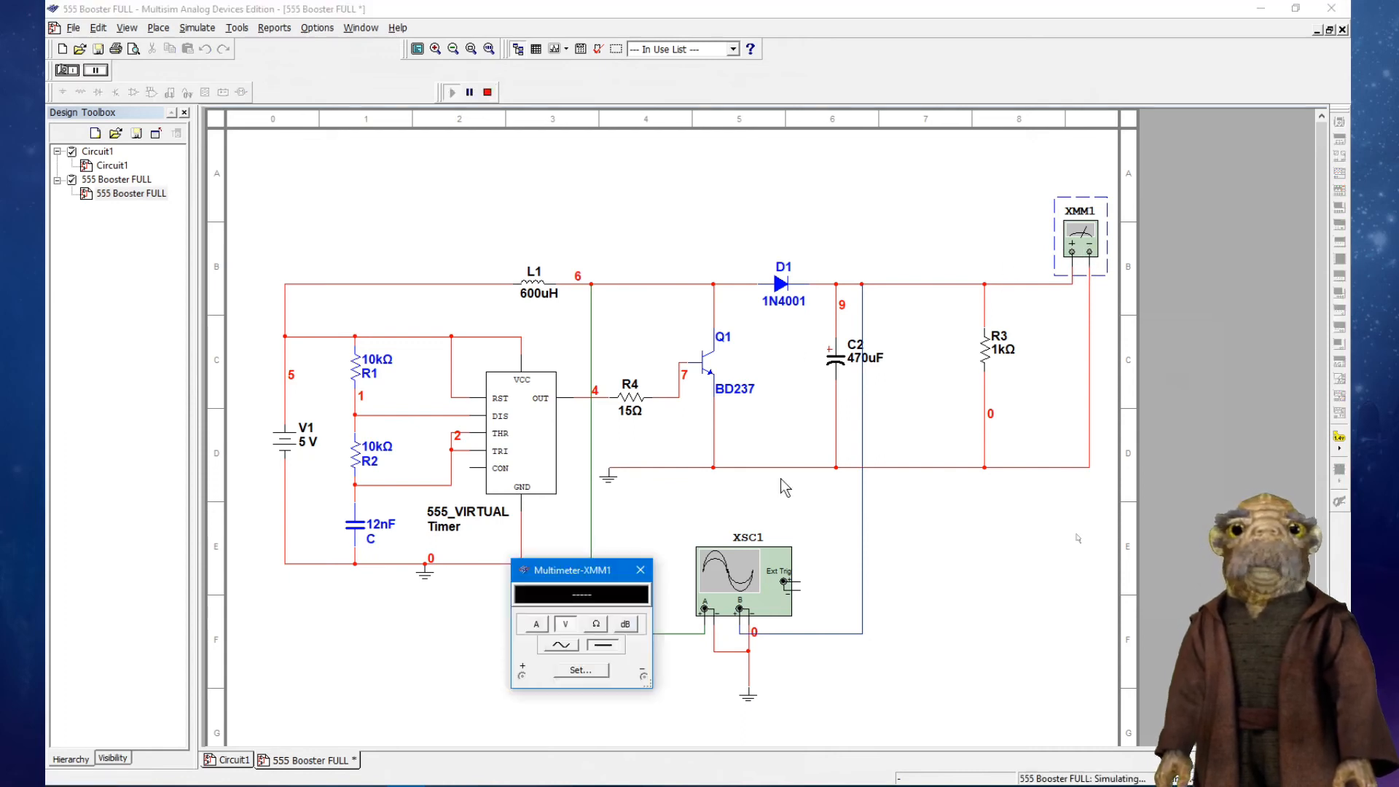
{"action": "left_click_drag", "start_coordinate": [552, 572], "coordinate": [925, 147]}
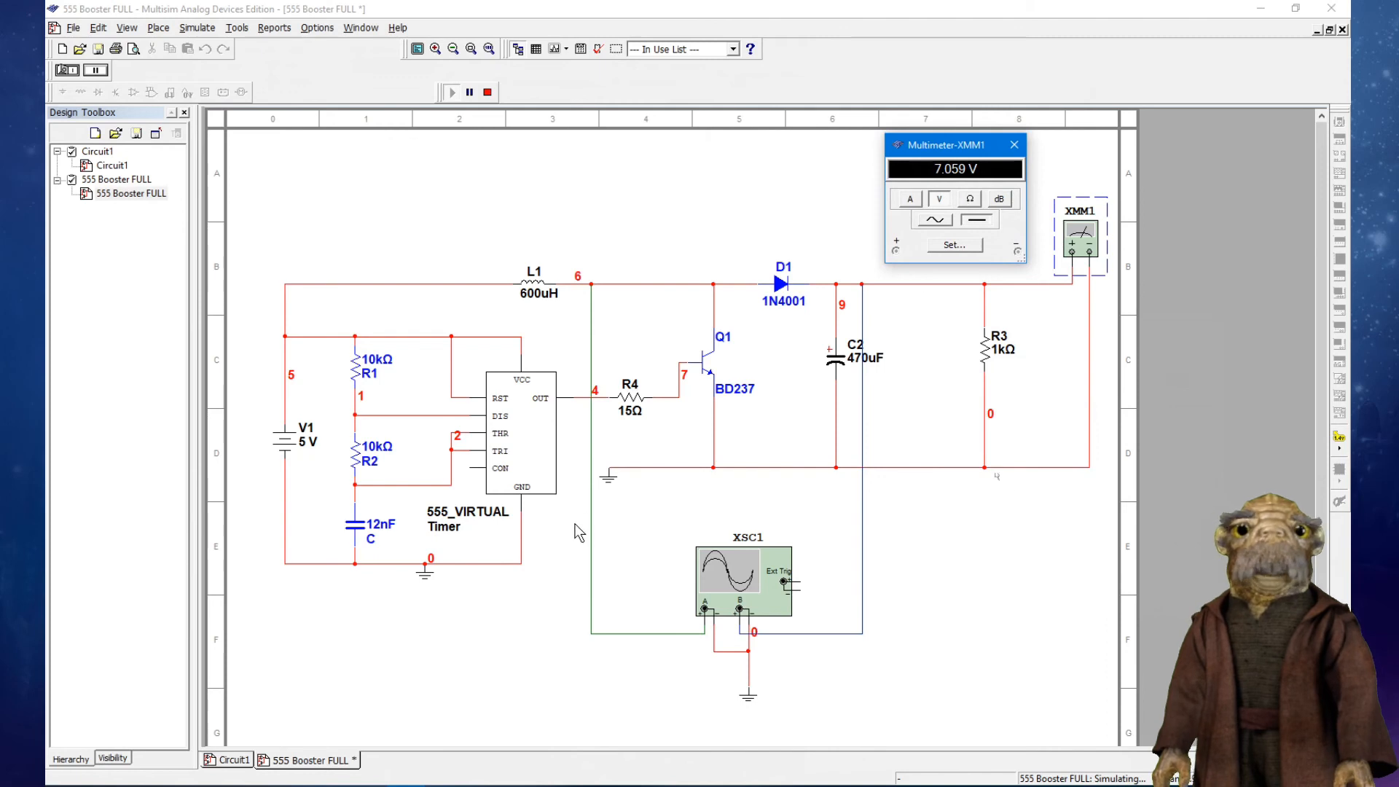
{"action": "double_click", "coordinate": [782, 611]}
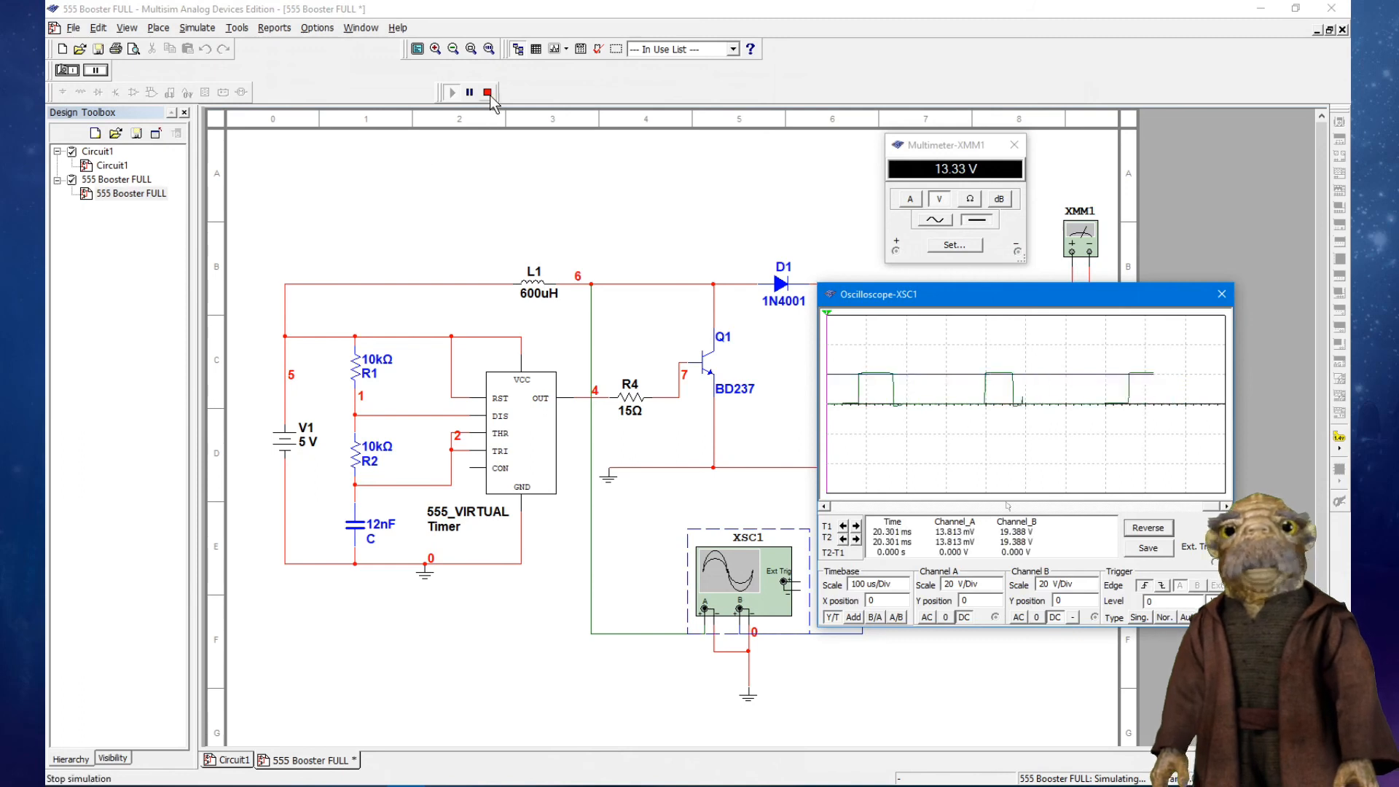
{"action": "left_click", "coordinate": [488, 92]}
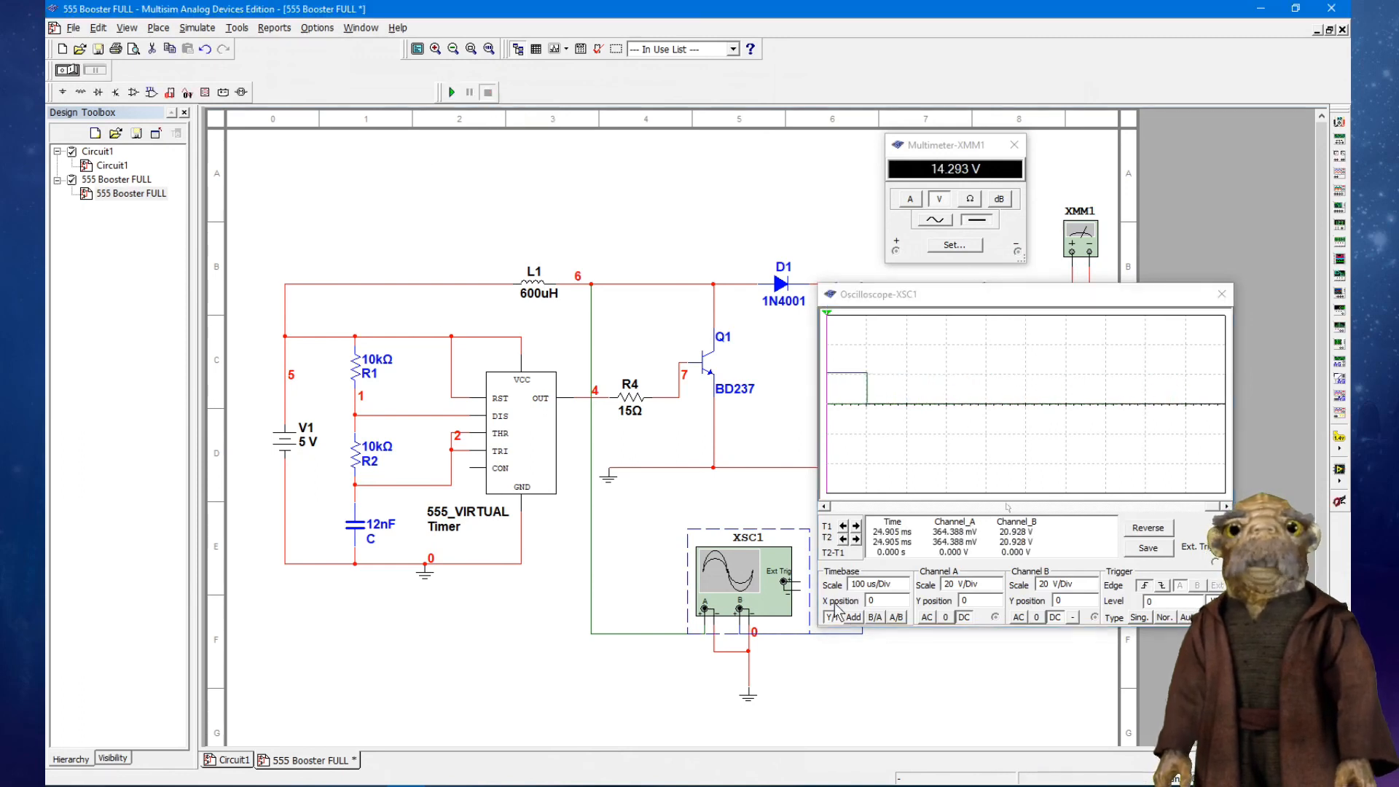
- Close Multisim without saving the 555 Booster FULL design and relaunch the program
{"action": "left_click", "coordinate": [1332, 9]}
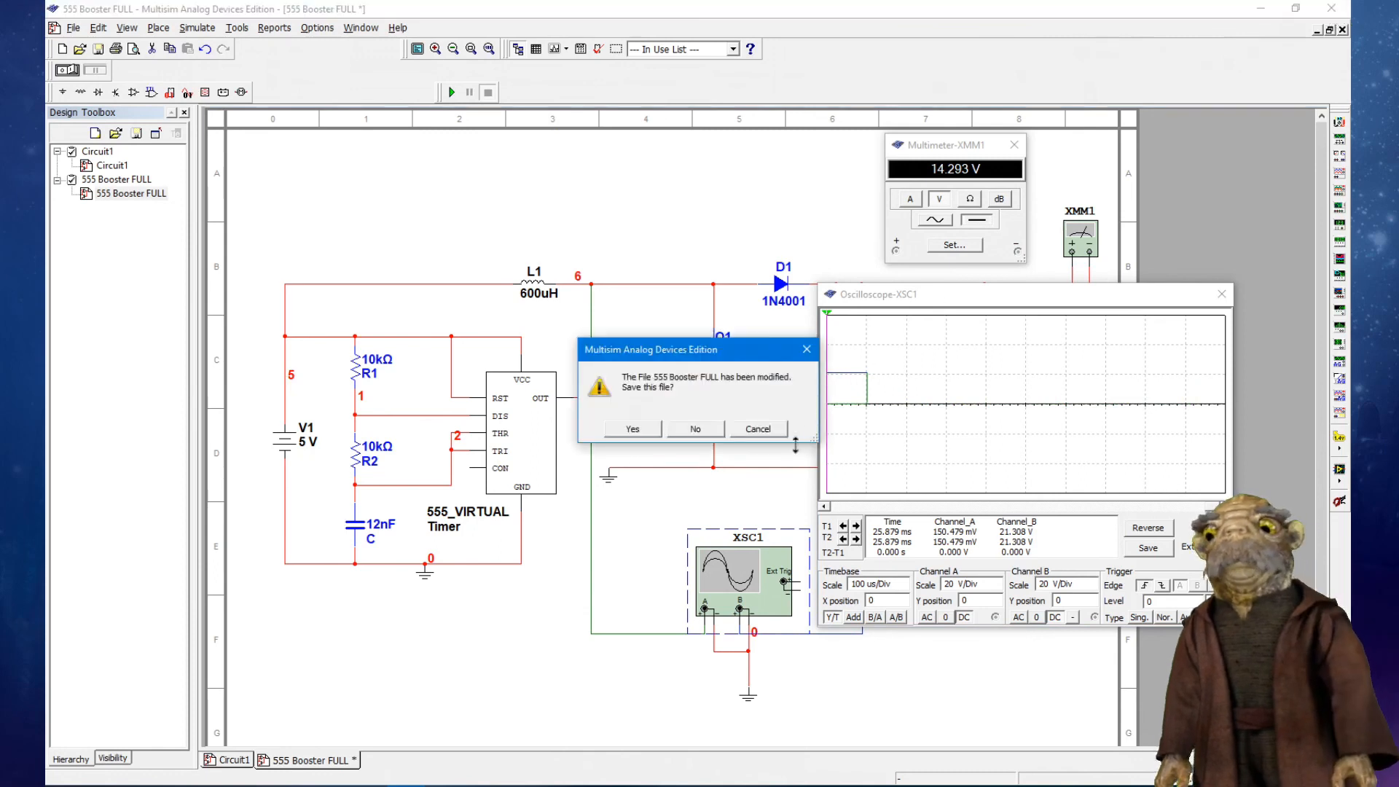
{"action": "left_click", "coordinate": [679, 430]}
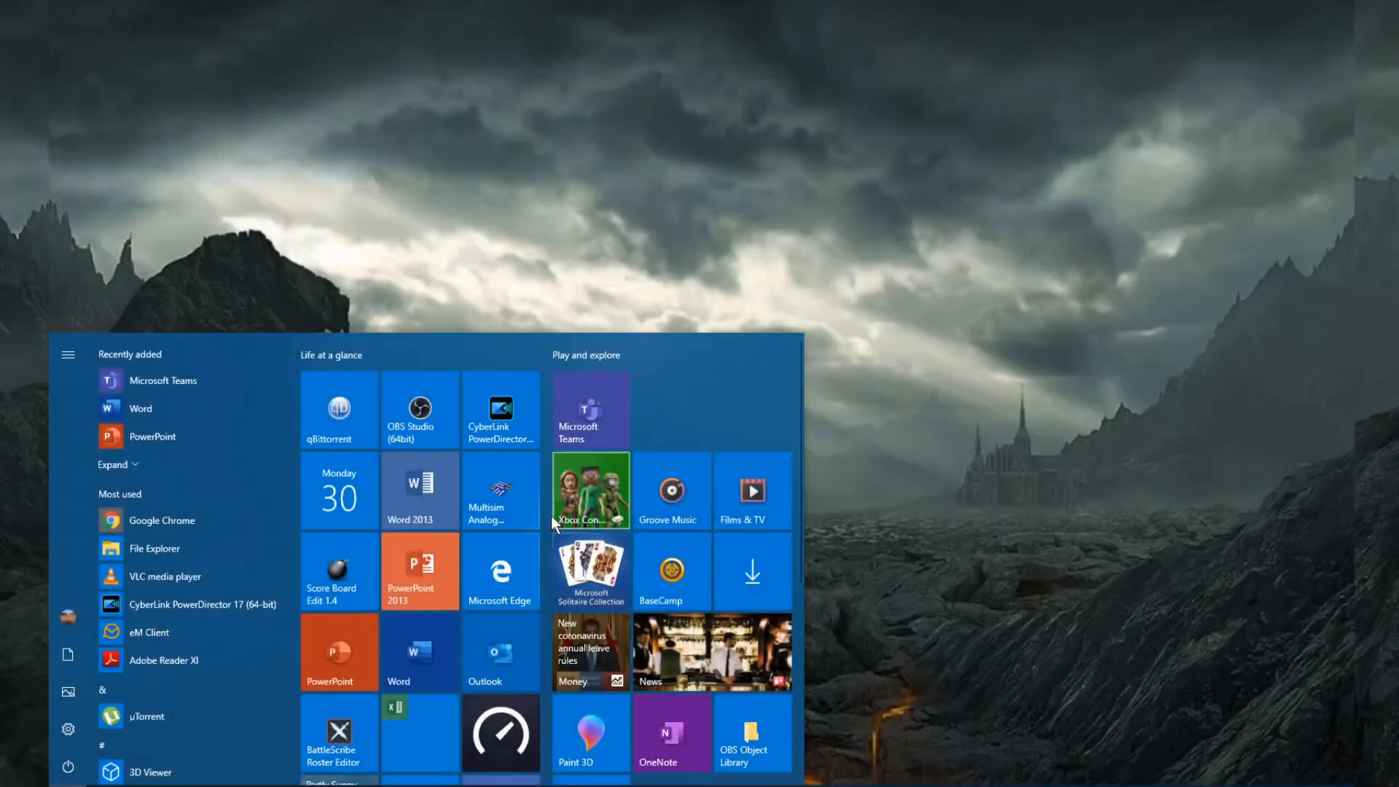
{"action": "left_click", "coordinate": [520, 503]}
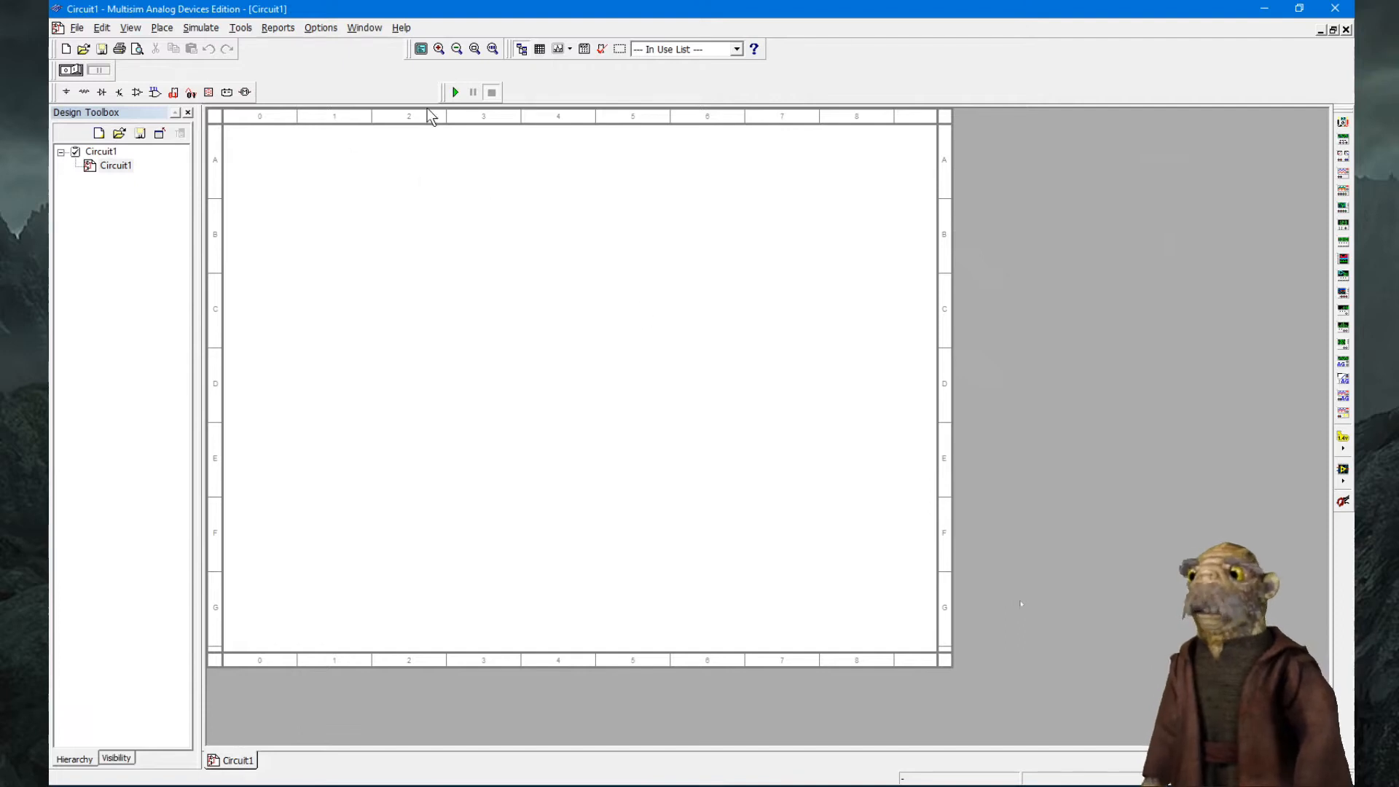
- Show the grid on the blank Circuit1 sheet
{"action": "left_click", "coordinate": [131, 28]}
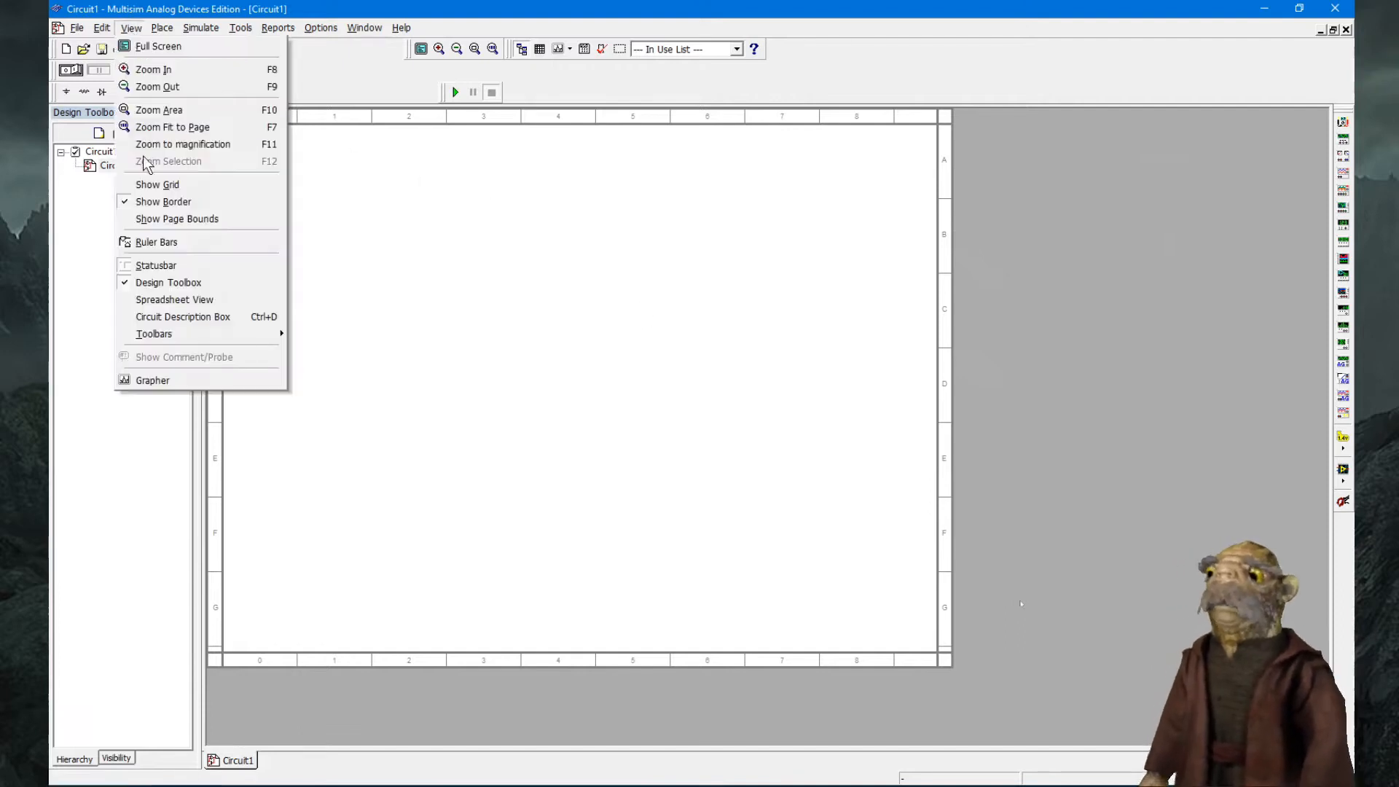
{"action": "left_click", "coordinate": [159, 187]}
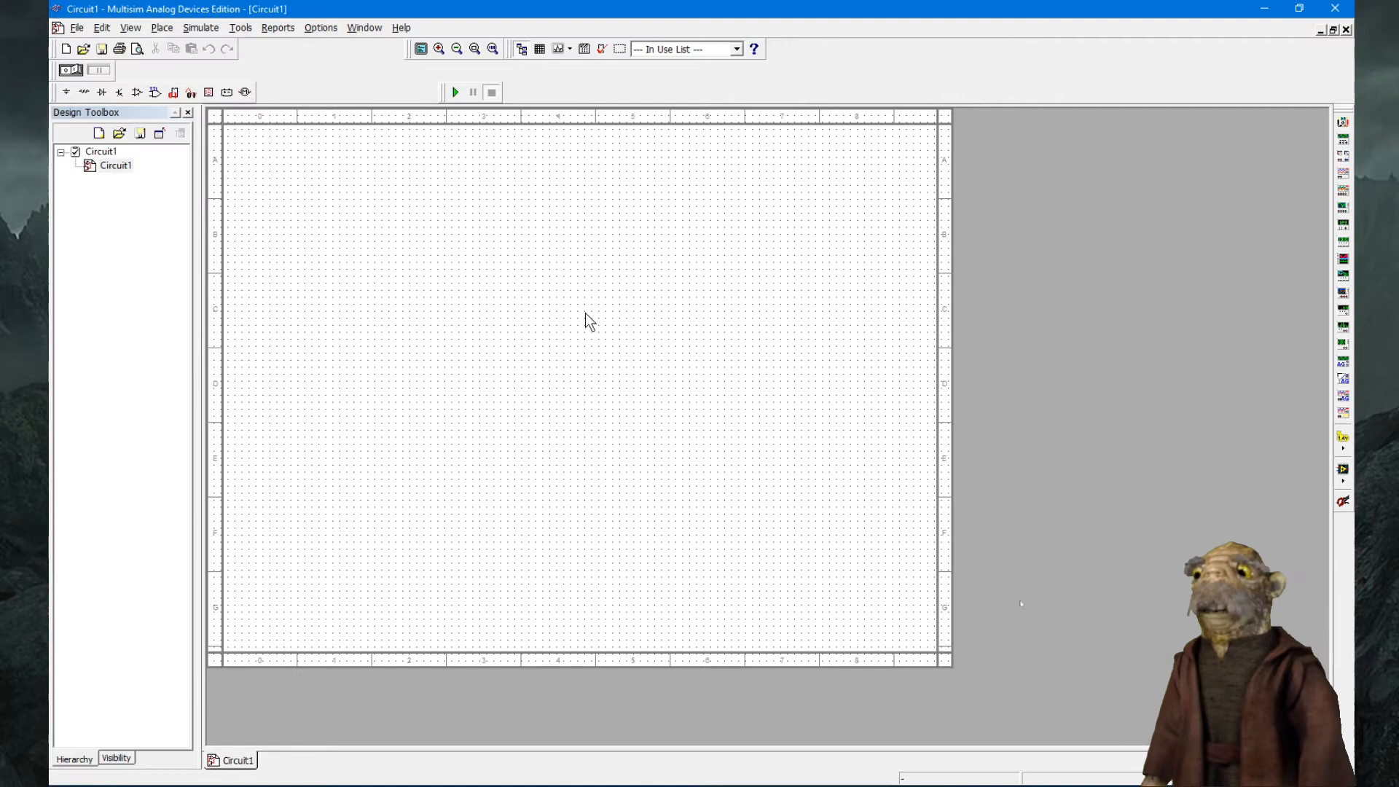
{"action": "scroll", "coordinate": [768, 412], "scroll_direction": "up", "scroll_amount": 3}
{"action": "scroll", "coordinate": [761, 419], "scroll_direction": "down", "scroll_amount": 2}
{"action": "scroll", "coordinate": [670, 335], "scroll_direction": "down", "scroll_amount": 1}
{"action": "scroll", "coordinate": [578, 293], "scroll_direction": "up", "scroll_amount": 1}
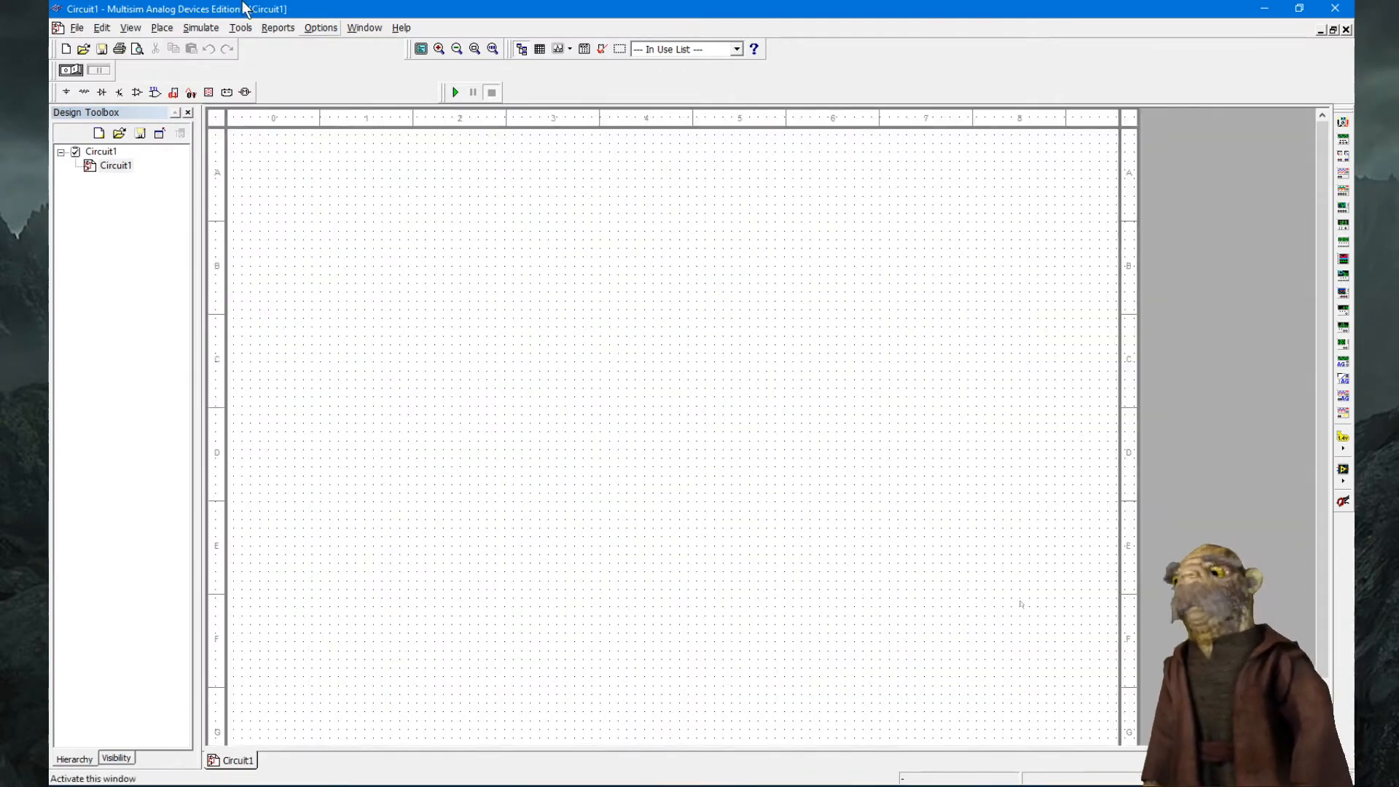
{"action": "left_click", "coordinate": [159, 32]}
{"action": "mouse_move", "coordinate": [130, 29]}
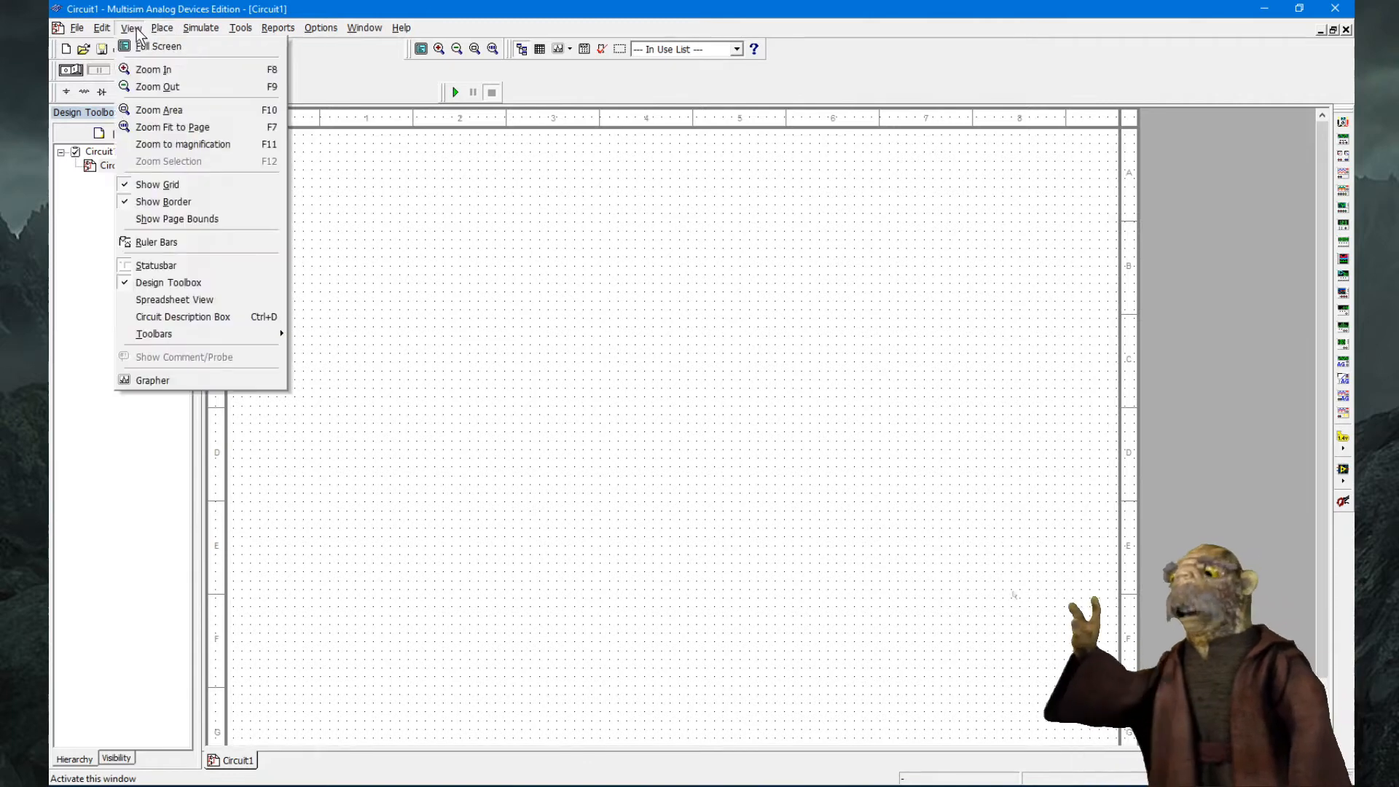
{"action": "mouse_move", "coordinate": [182, 334]}
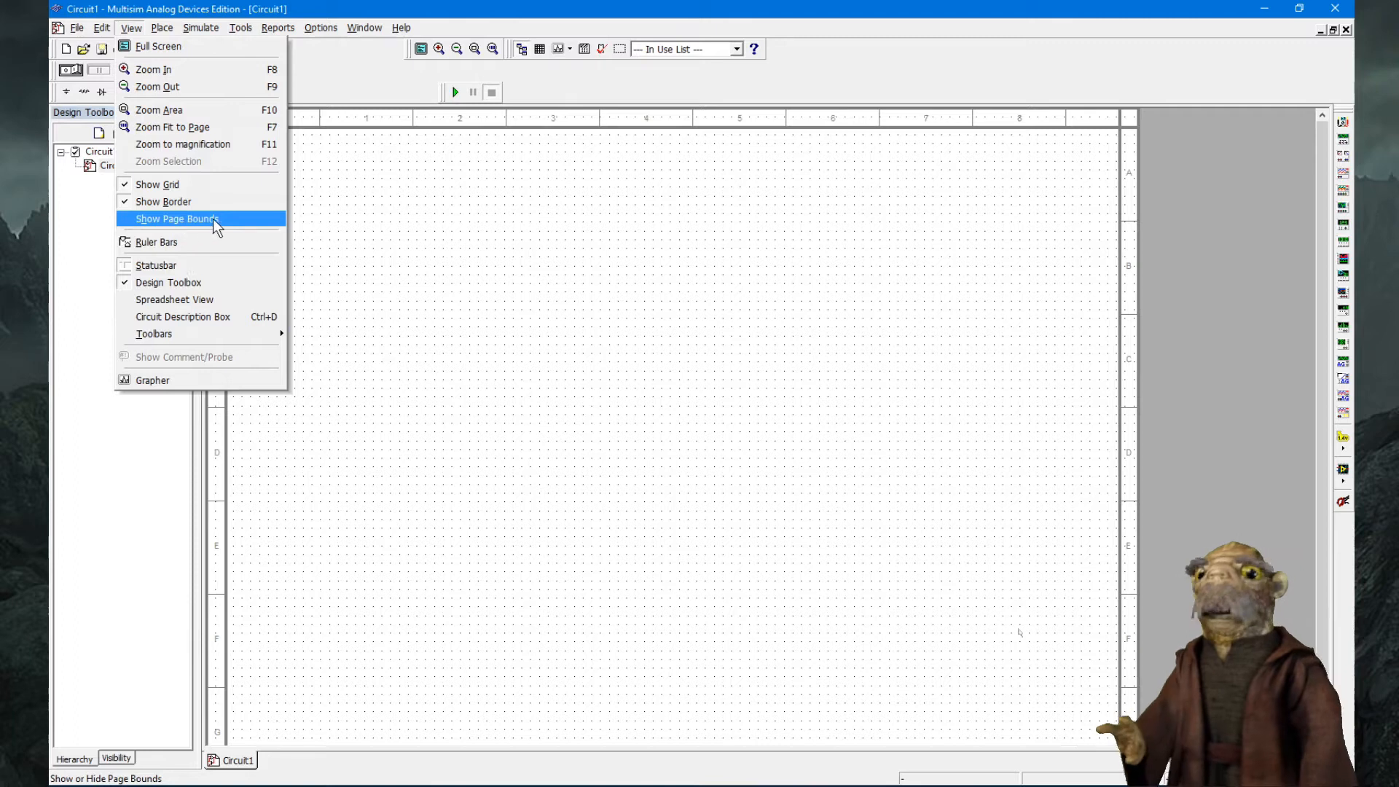
{"action": "left_click", "coordinate": [184, 218]}
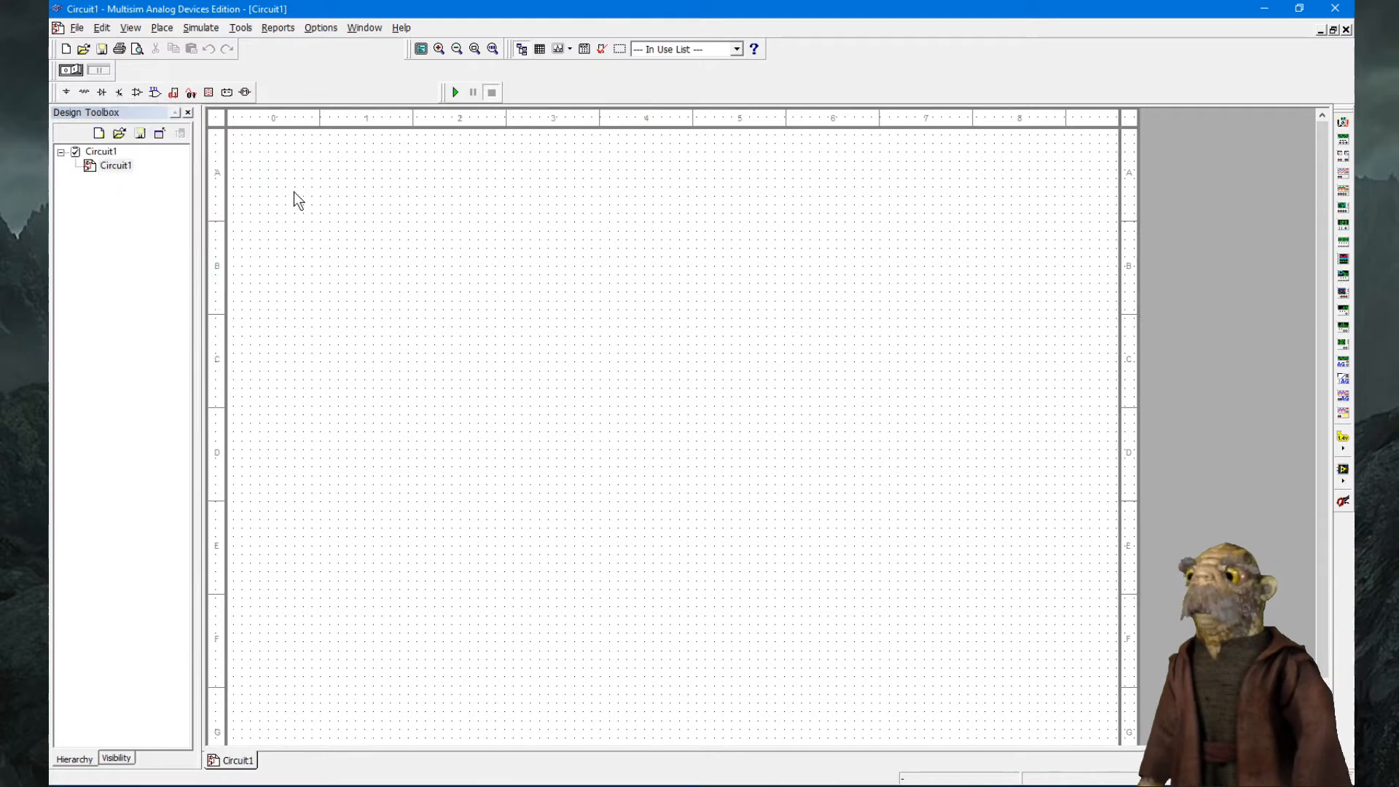
- Place one DC_POWER source from the POWER_SOURCES family of the Sources group on the left part of the blank sheet
{"action": "left_click", "coordinate": [163, 27]}
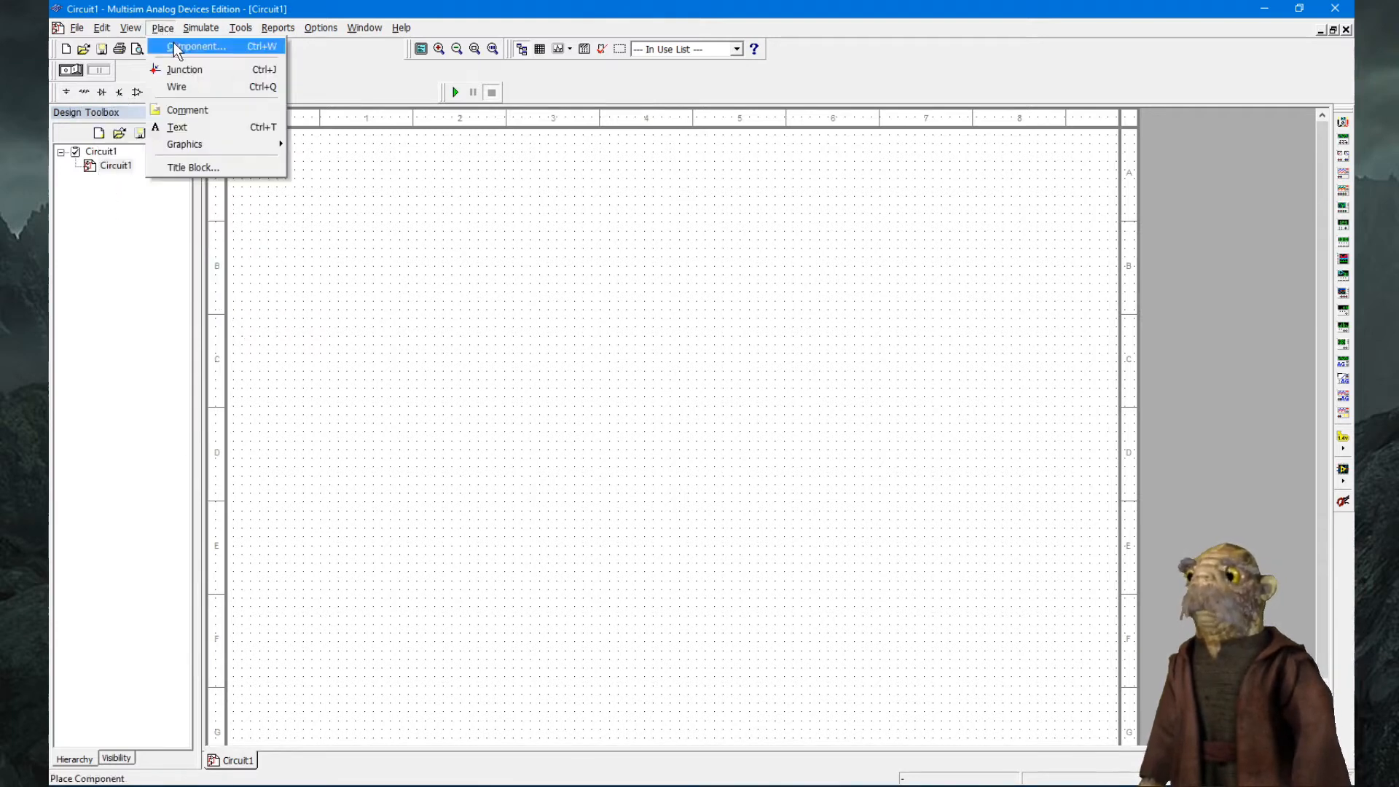
{"action": "left_click", "coordinate": [176, 48]}
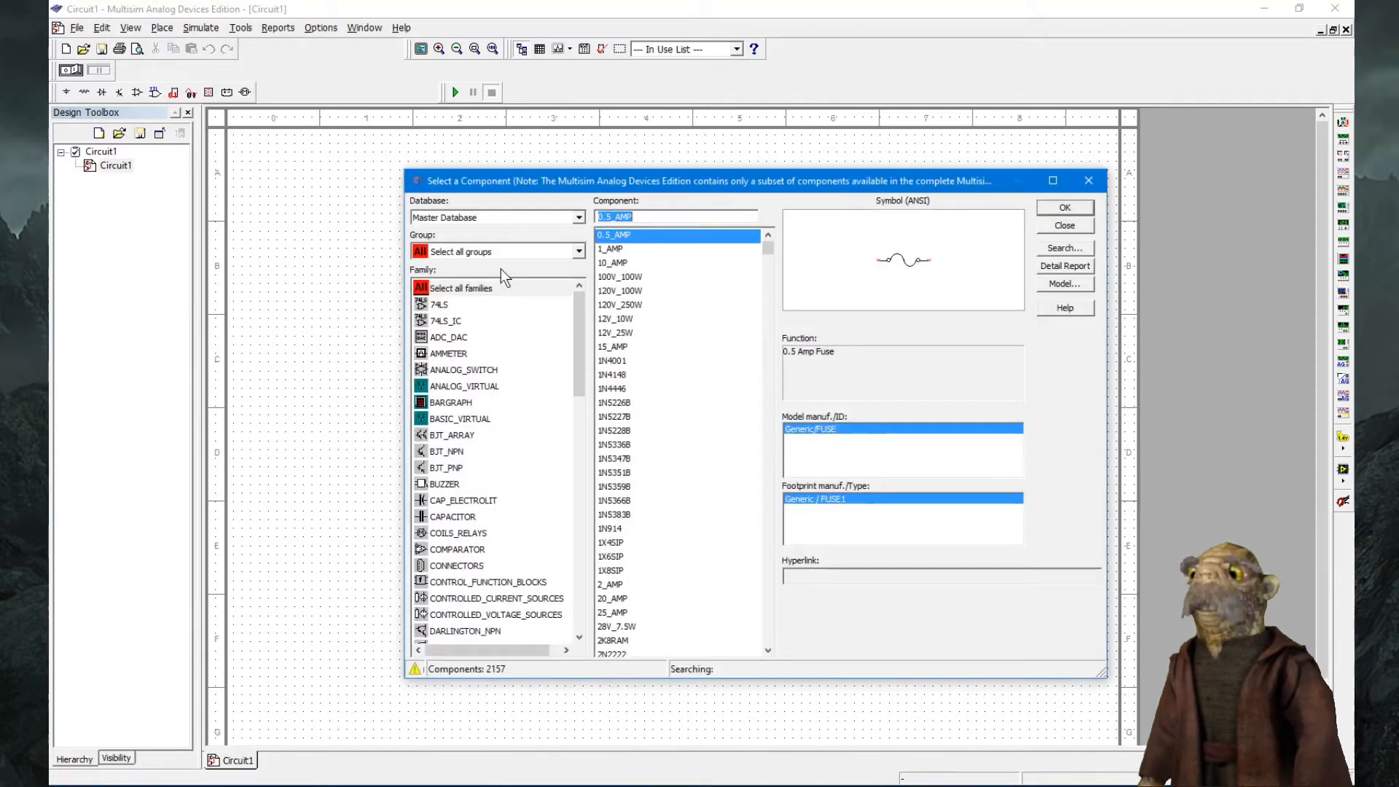
{"action": "left_click", "coordinate": [578, 253]}
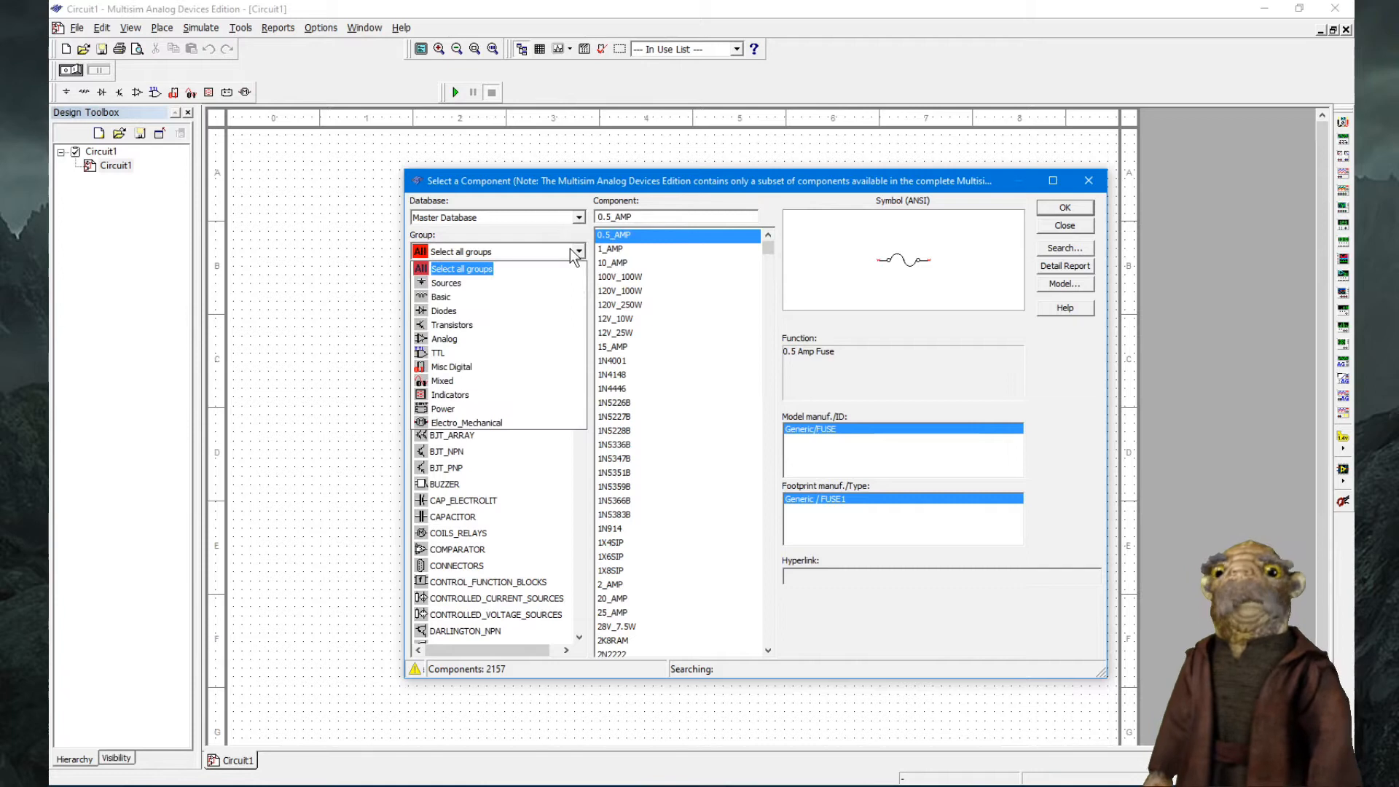
{"action": "left_click", "coordinate": [453, 286]}
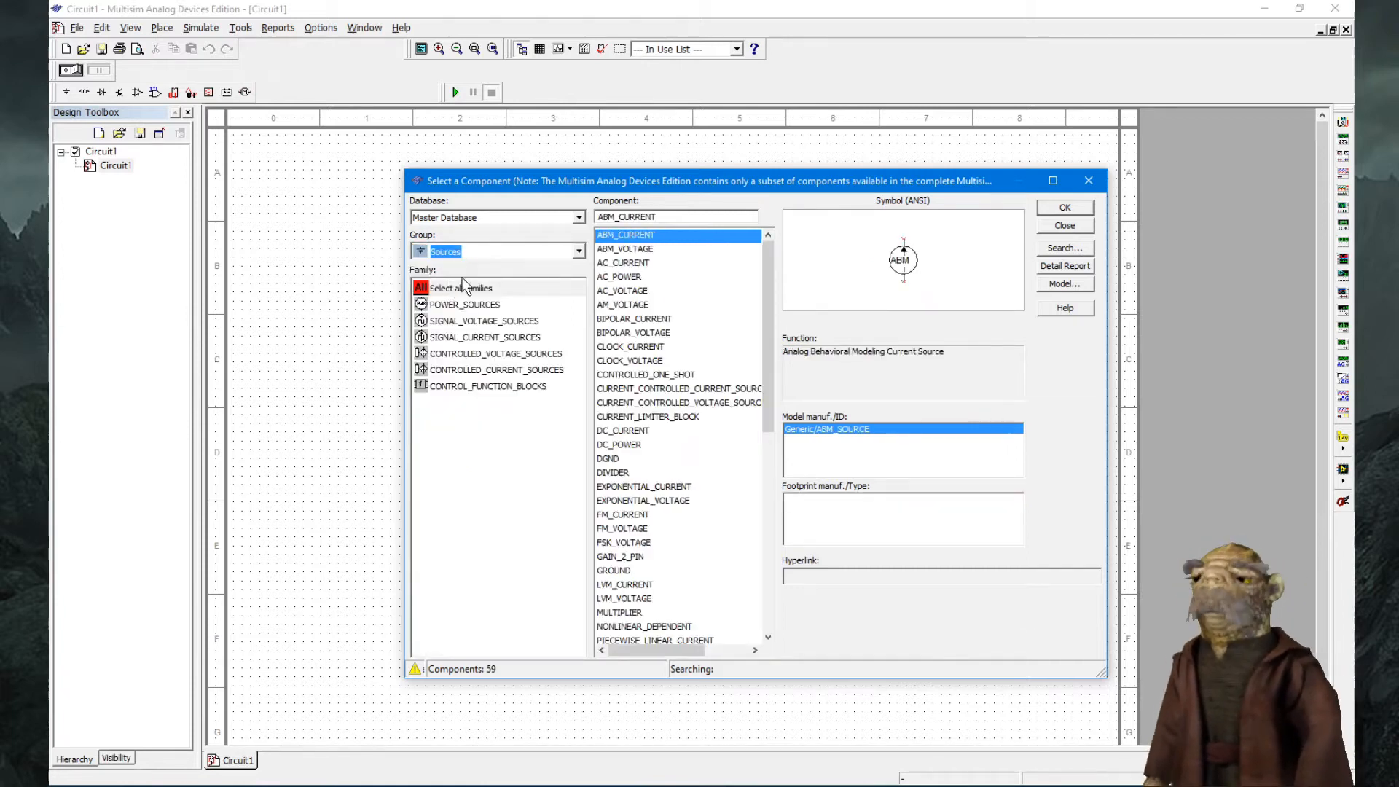
{"action": "left_click", "coordinate": [480, 306]}
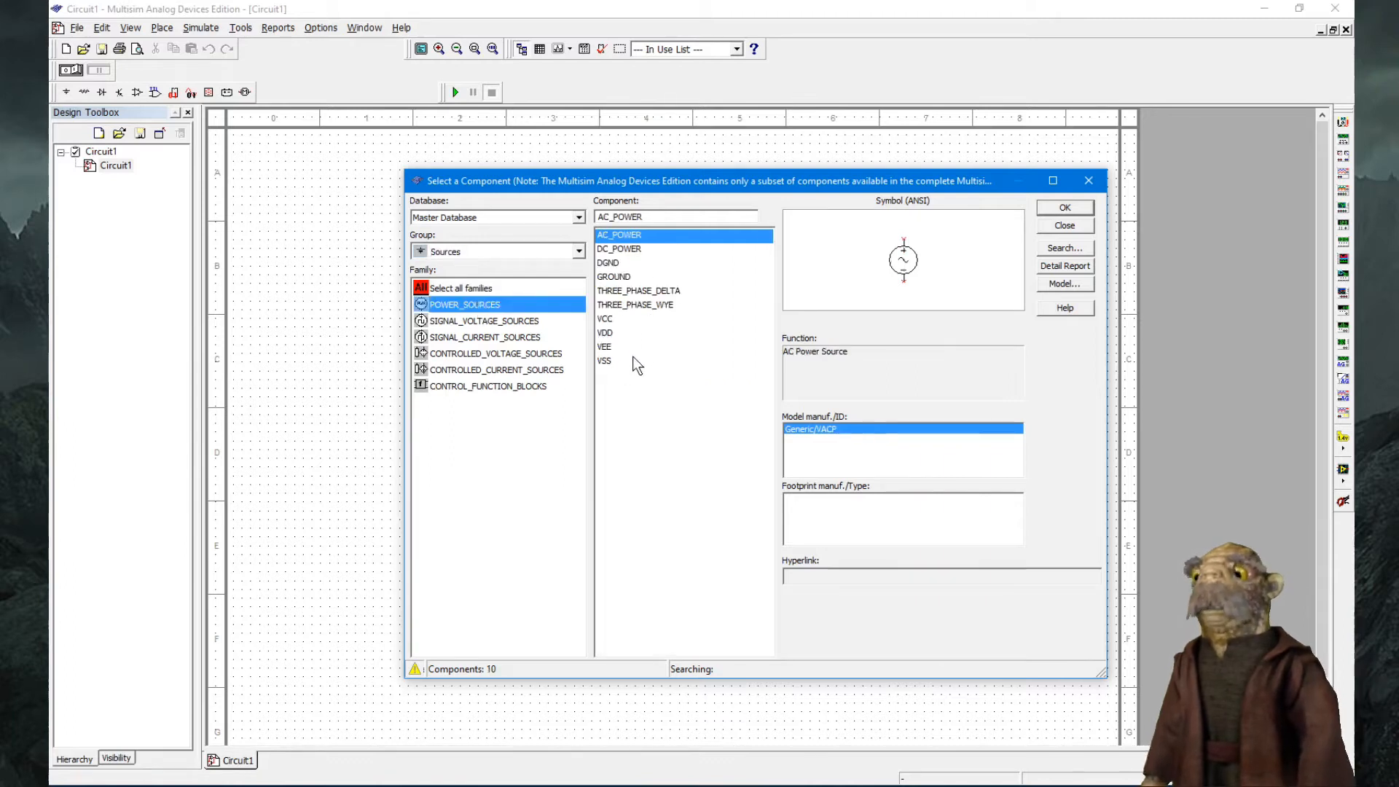
{"action": "left_click", "coordinate": [630, 249]}
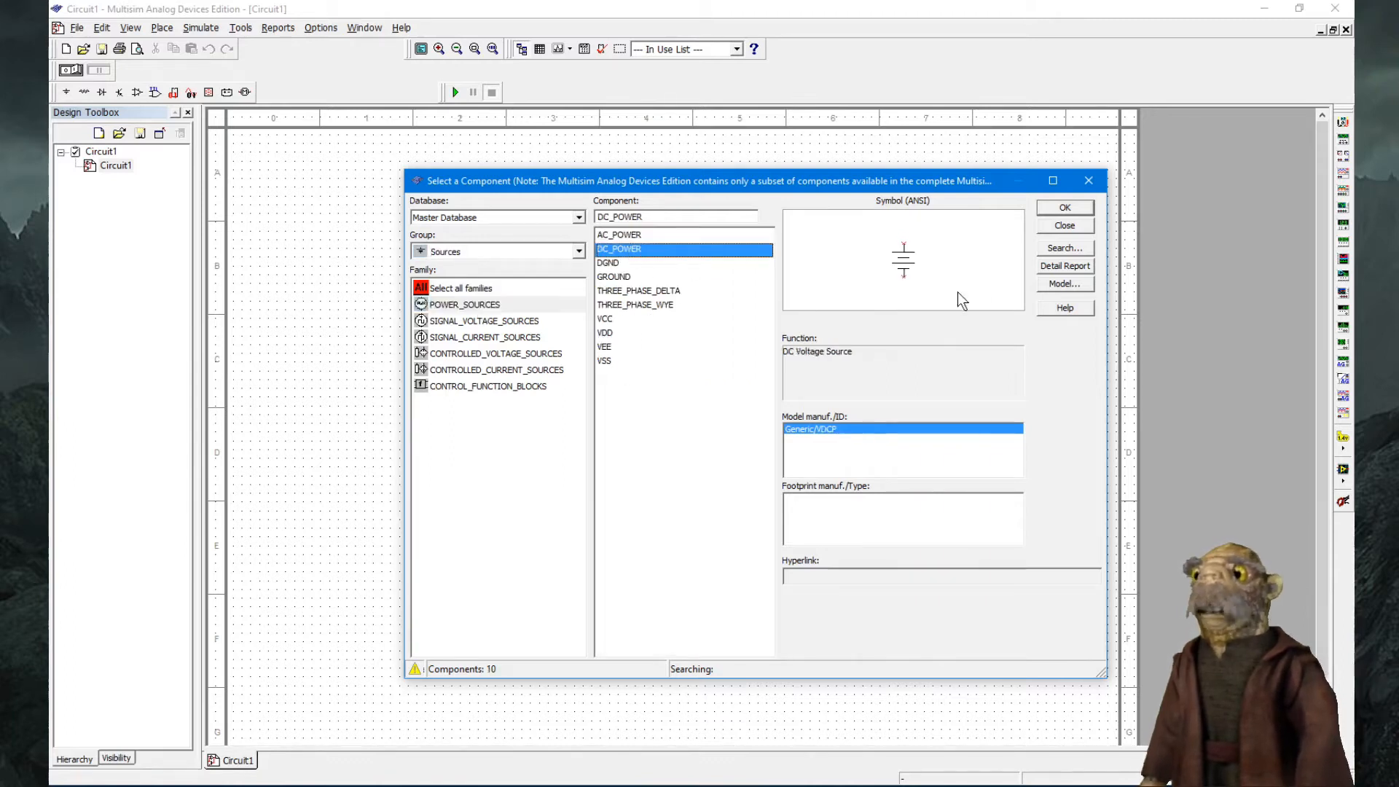
{"action": "left_click", "coordinate": [1068, 209]}
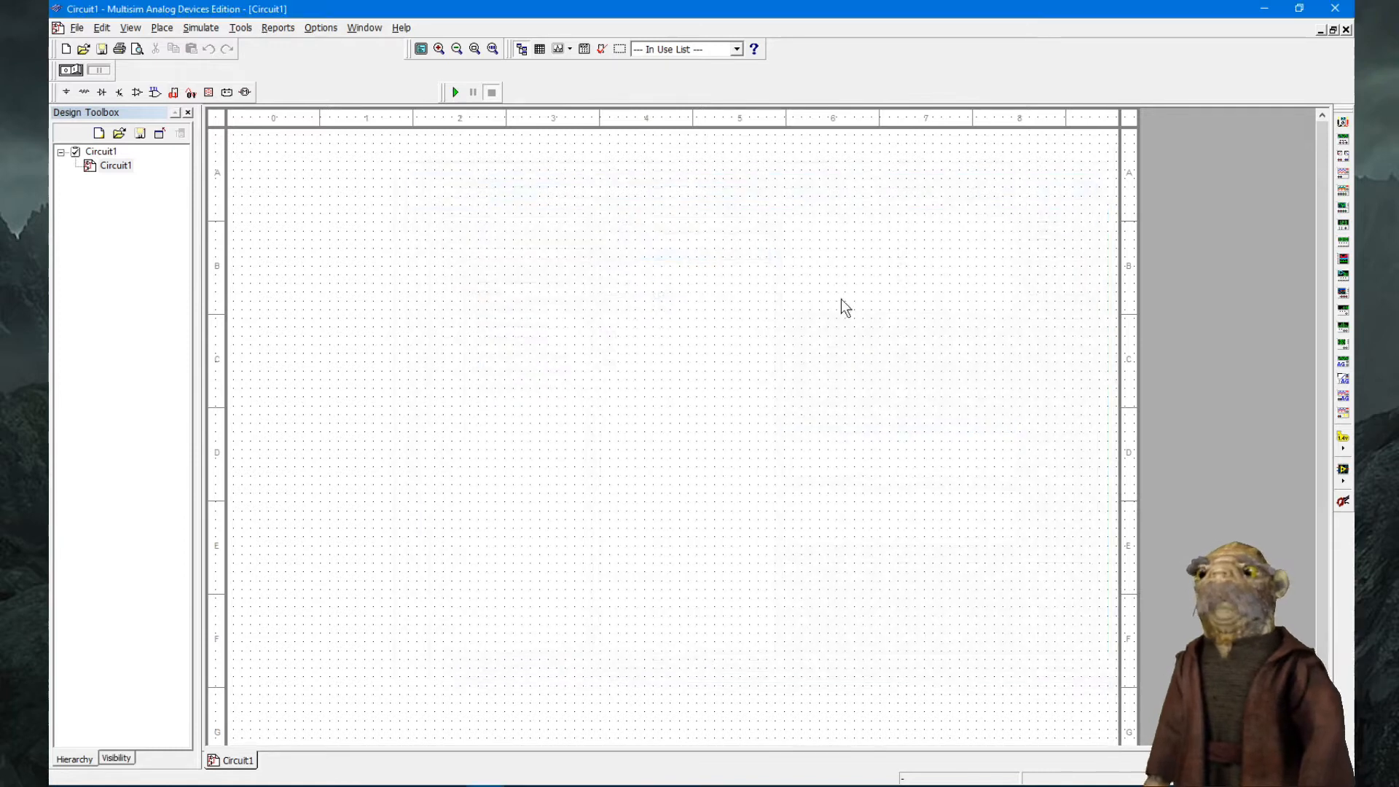
{"action": "left_click", "coordinate": [468, 370]}
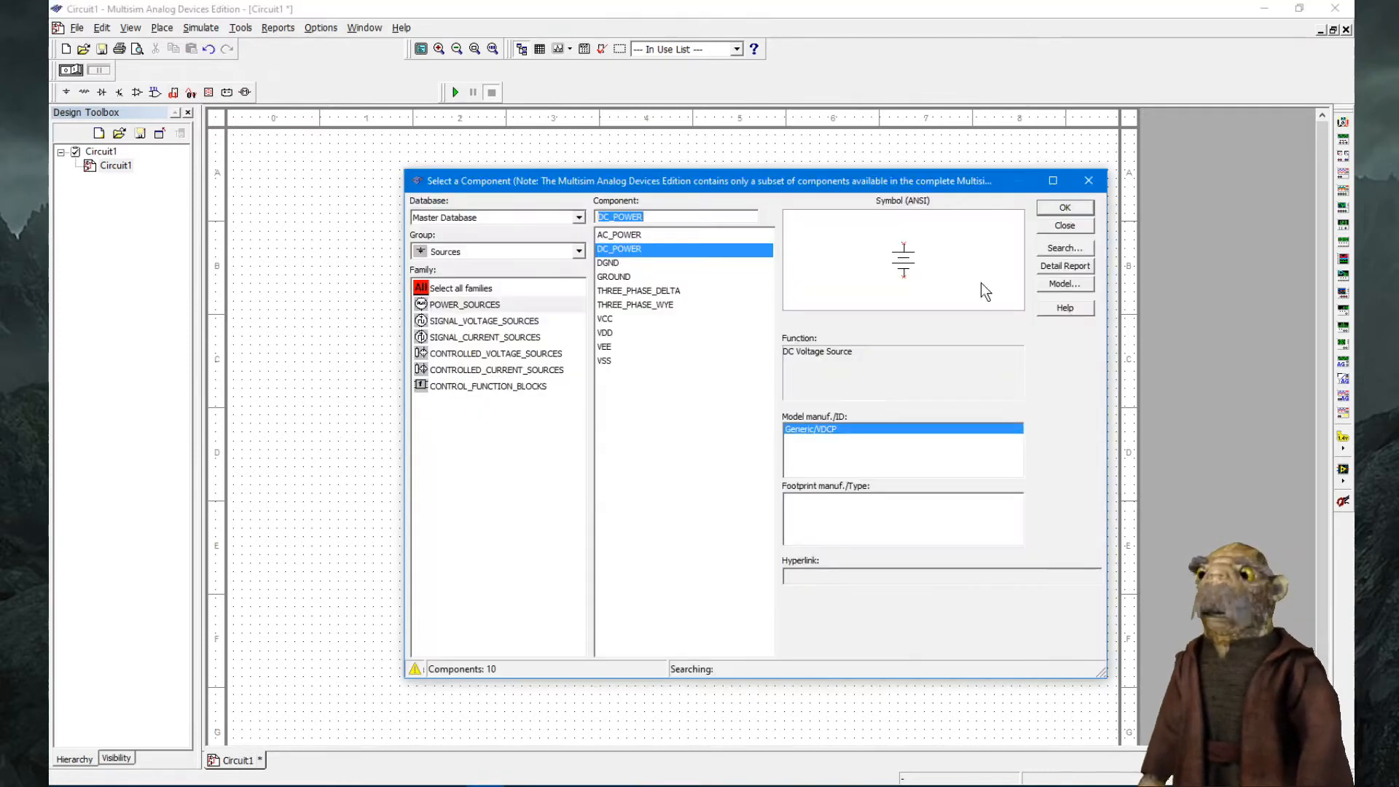
{"action": "left_click", "coordinate": [1073, 227]}
- Set the voltage of DC source V1 to 9 V and shift the source slightly to the left on the sheet
{"action": "left_click", "coordinate": [476, 385]}
{"action": "scroll", "coordinate": [479, 388], "scroll_direction": "up", "scroll_amount": 5}
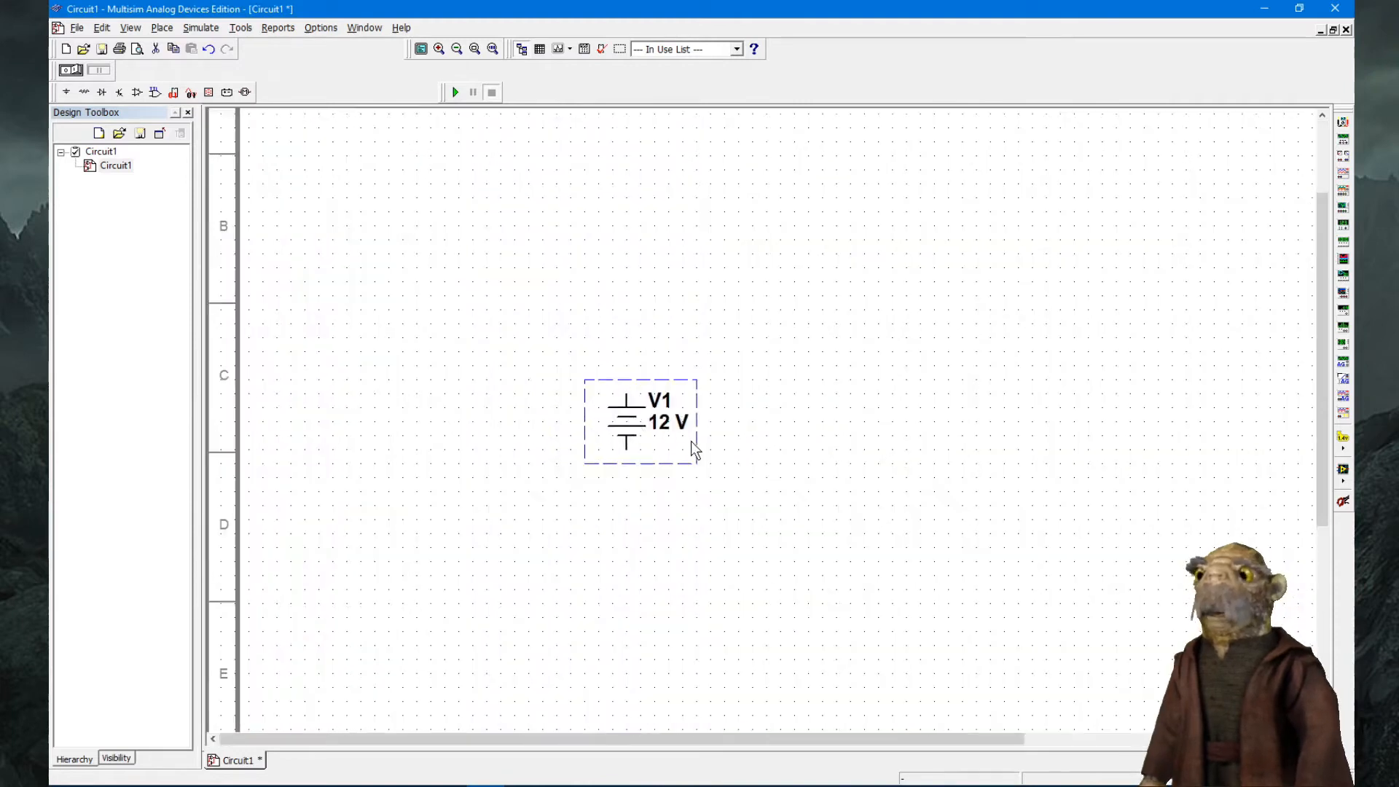
{"action": "scroll", "coordinate": [544, 427], "scroll_direction": "down", "scroll_amount": 4}
{"action": "scroll", "coordinate": [473, 402], "scroll_direction": "down", "scroll_amount": 1}
{"action": "scroll", "coordinate": [526, 420], "scroll_direction": "up", "scroll_amount": 1}
{"action": "left_click", "coordinate": [648, 422]}
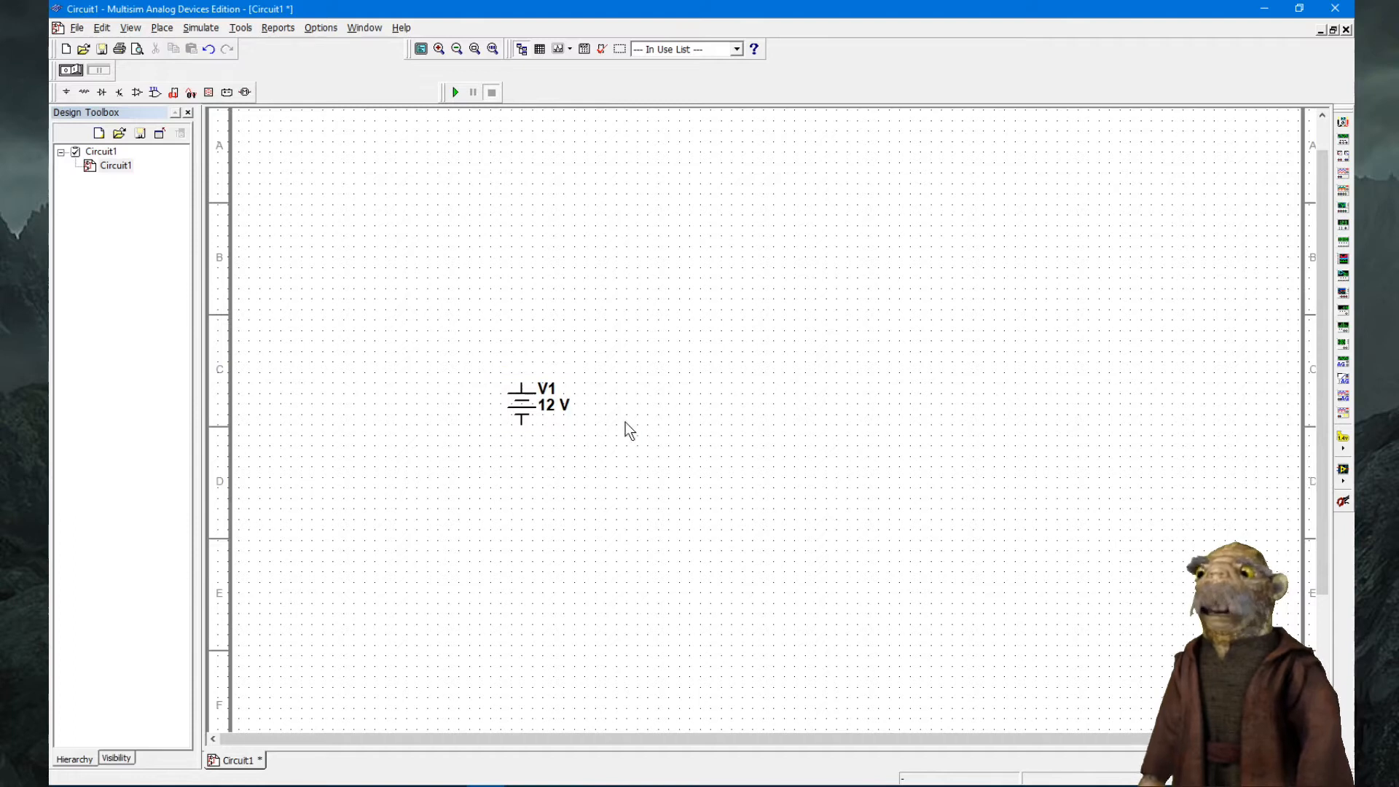
{"action": "left_click", "coordinate": [532, 411]}
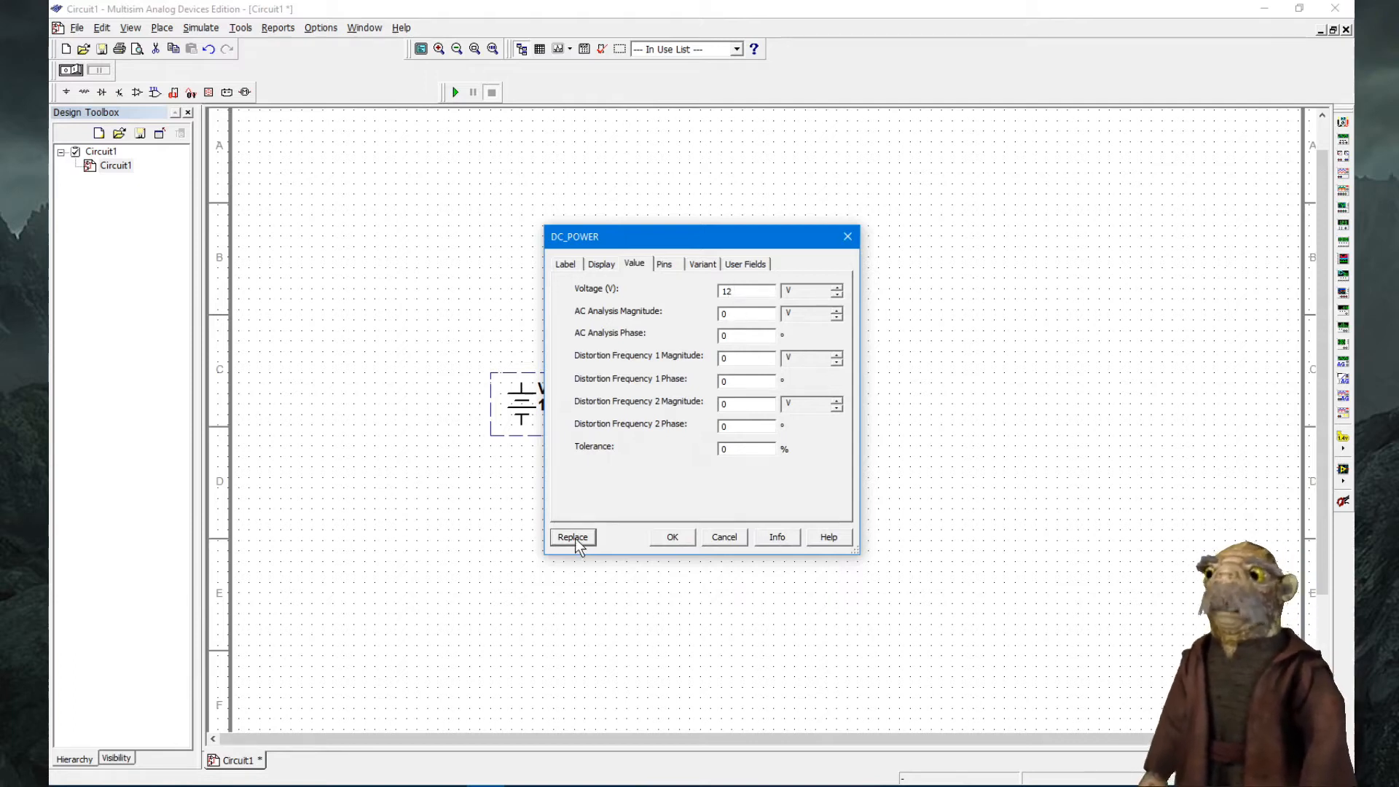
{"action": "left_click_drag", "start_coordinate": [750, 293], "coordinate": [670, 298]}
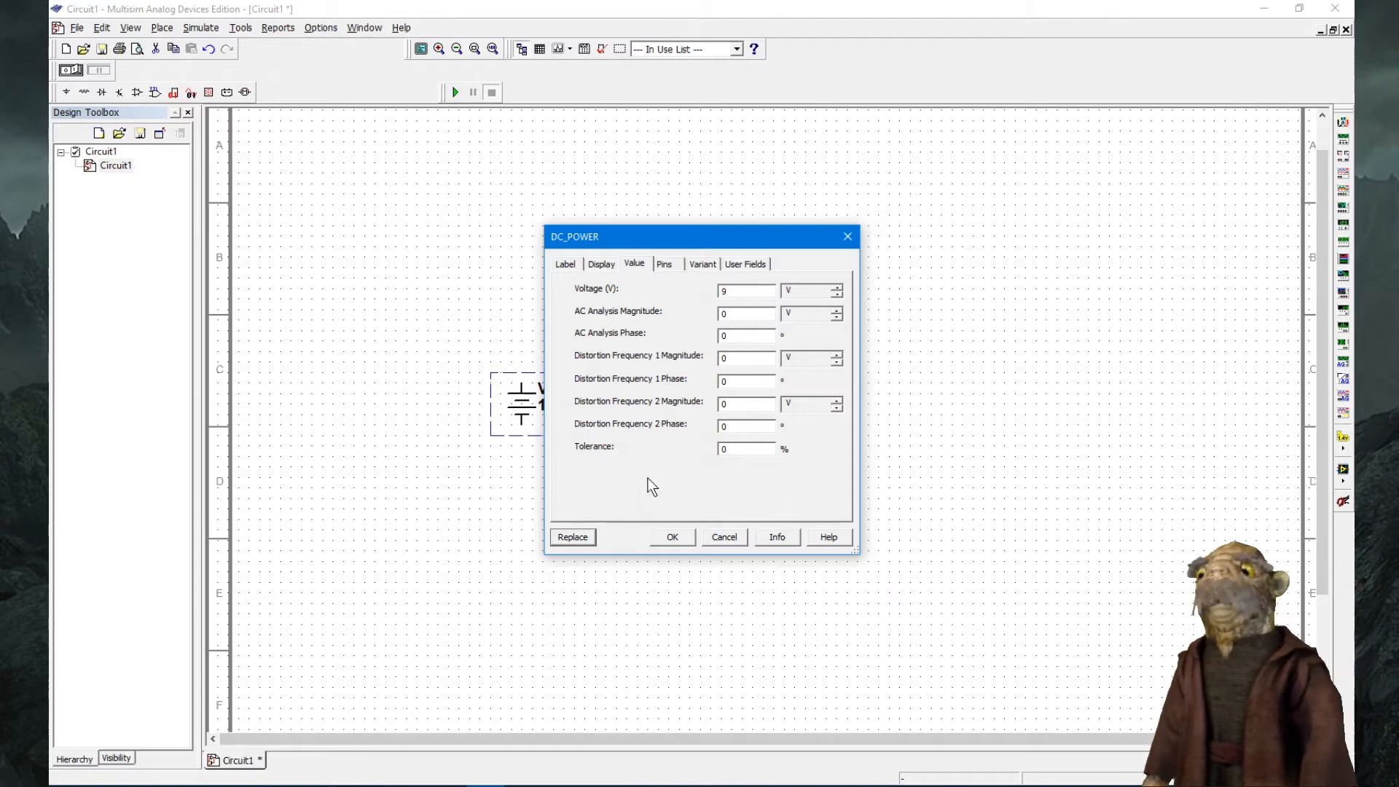
{"action": "left_click", "coordinate": [685, 537]}
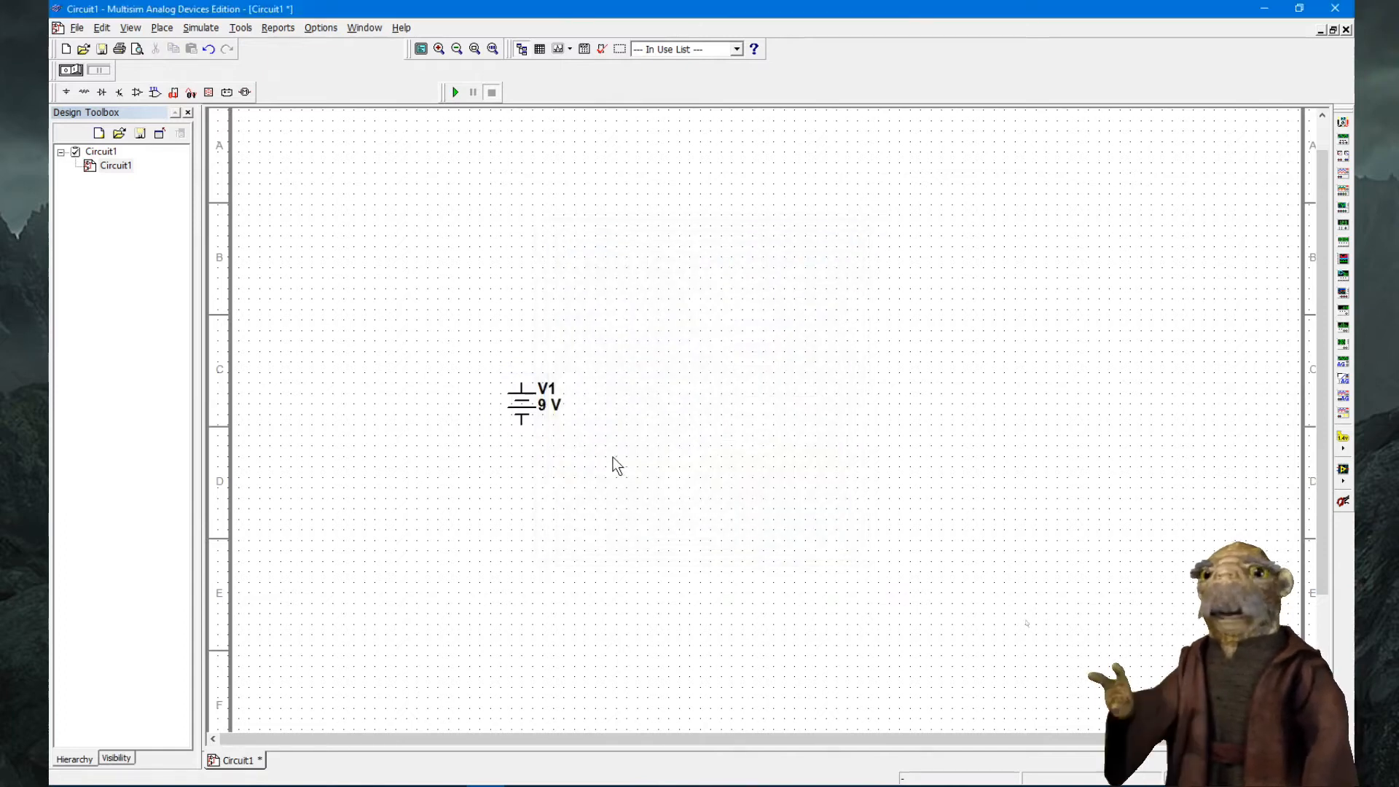
{"action": "left_click_drag", "start_coordinate": [525, 411], "coordinate": [514, 412]}
{"action": "left_click", "coordinate": [623, 430]}
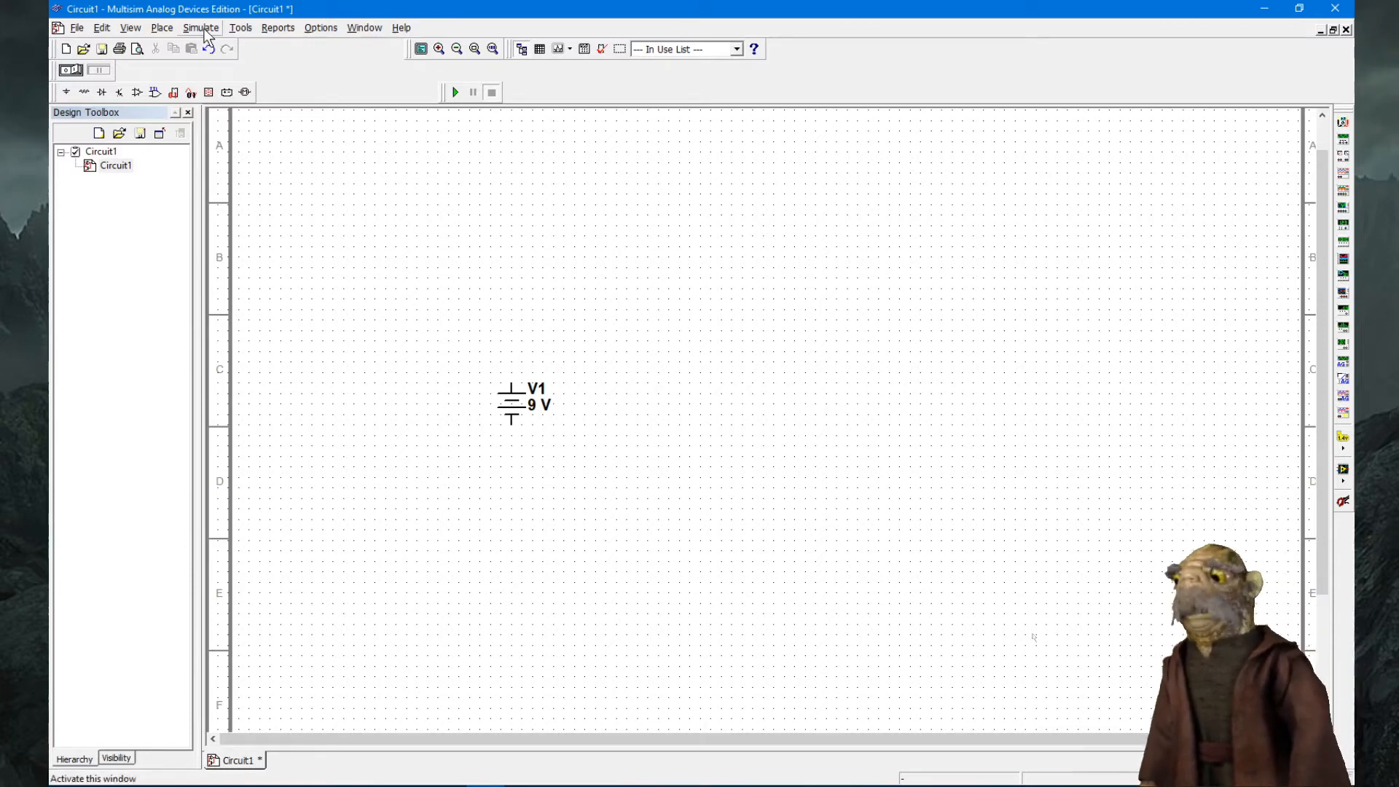
- Place one analog GROUND symbol from the power sources on the sheet, below and to the right of V1
{"action": "left_click", "coordinate": [161, 27]}
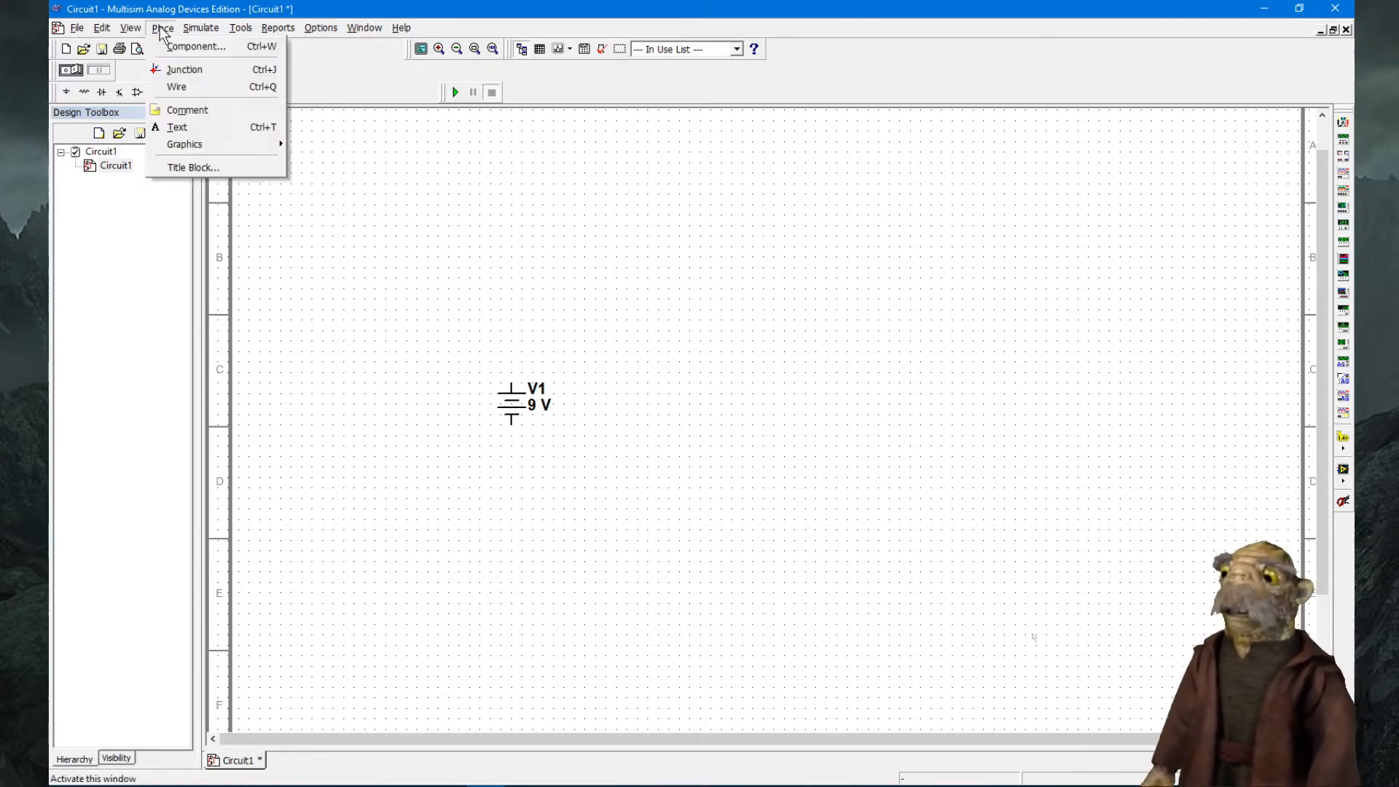
{"action": "left_click", "coordinate": [202, 47]}
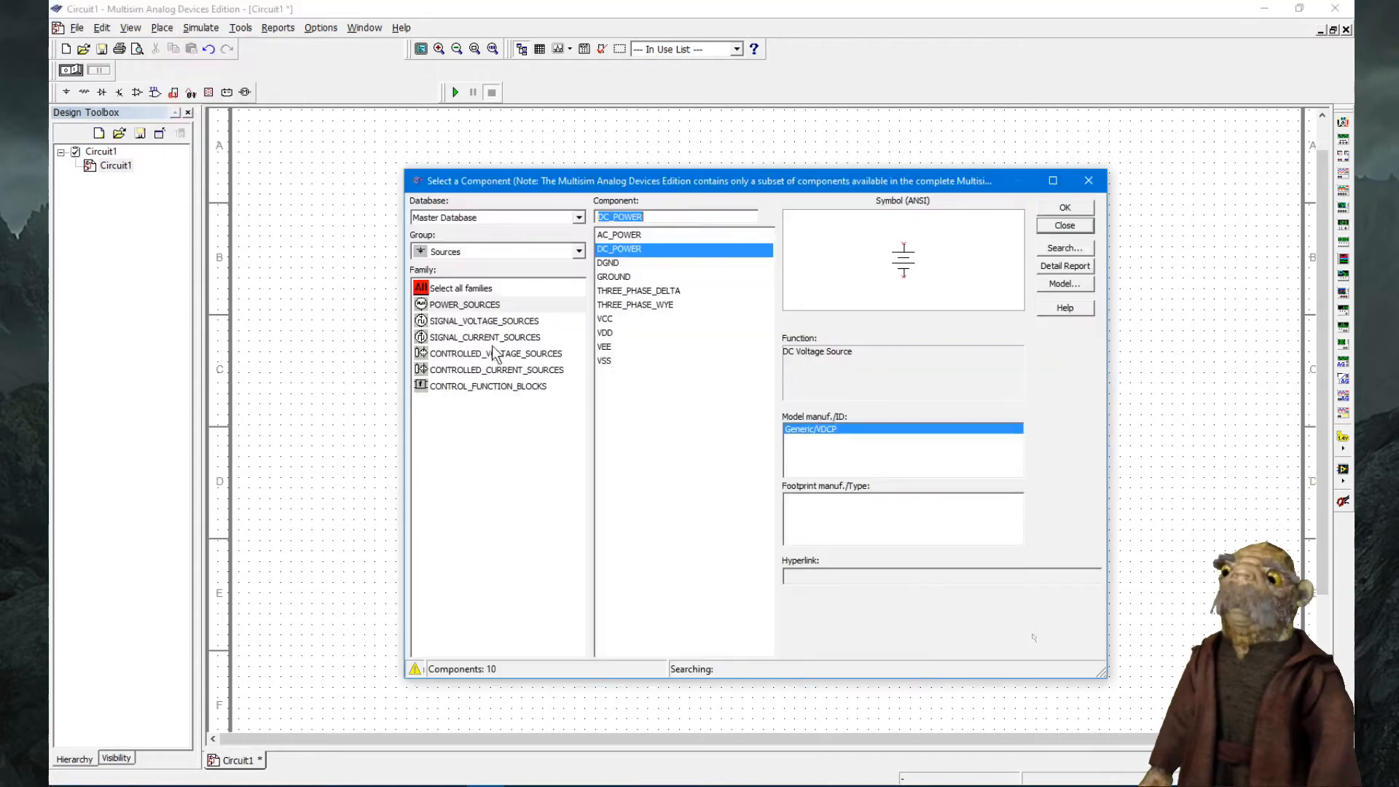
{"action": "left_click", "coordinate": [627, 279]}
{"action": "left_click", "coordinate": [1068, 209]}
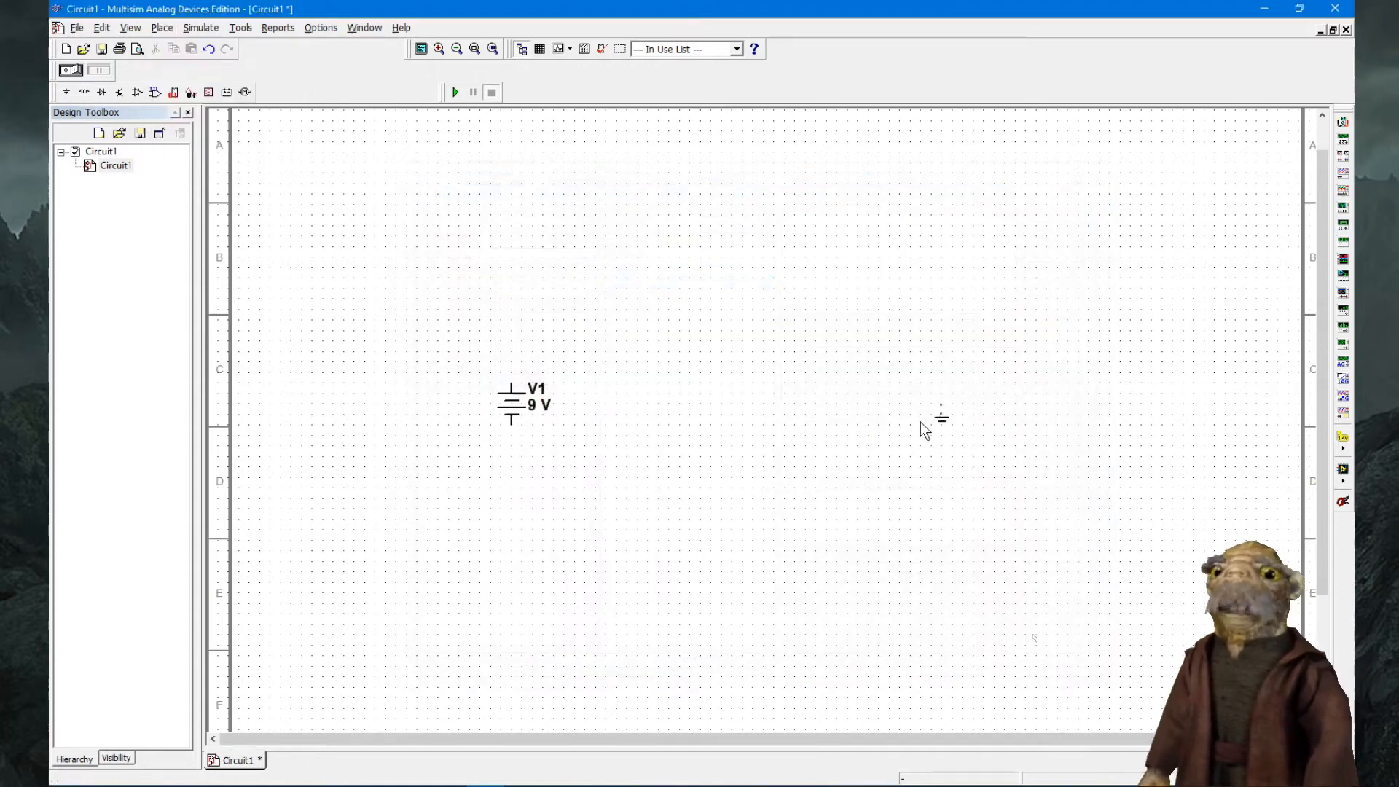
{"action": "left_click", "coordinate": [794, 557]}
{"action": "left_click", "coordinate": [1072, 226]}
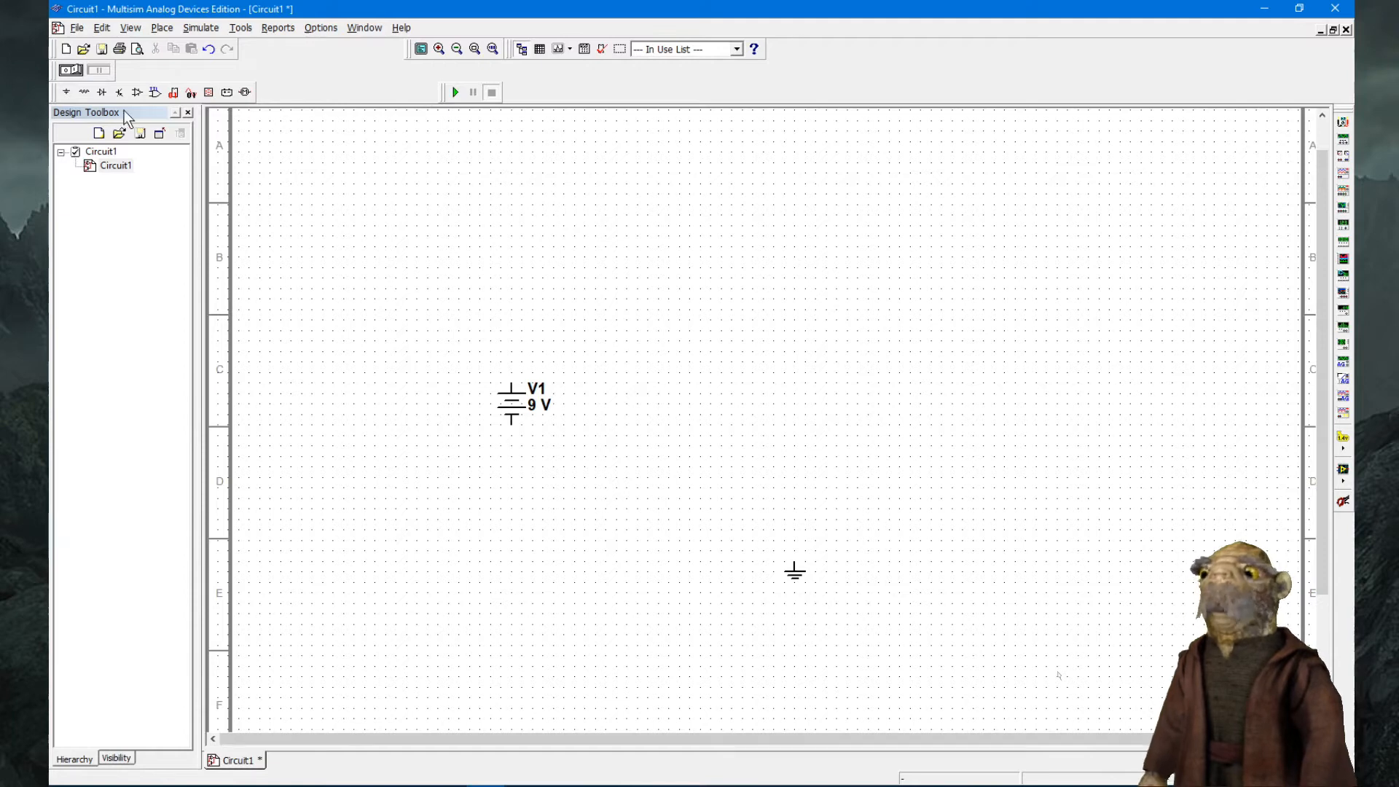
- Place two 1k resistors from the Basic group's RESISTOR family, one above the other between V1 and the sheet's right side, above the ground
{"action": "left_click", "coordinate": [162, 28]}
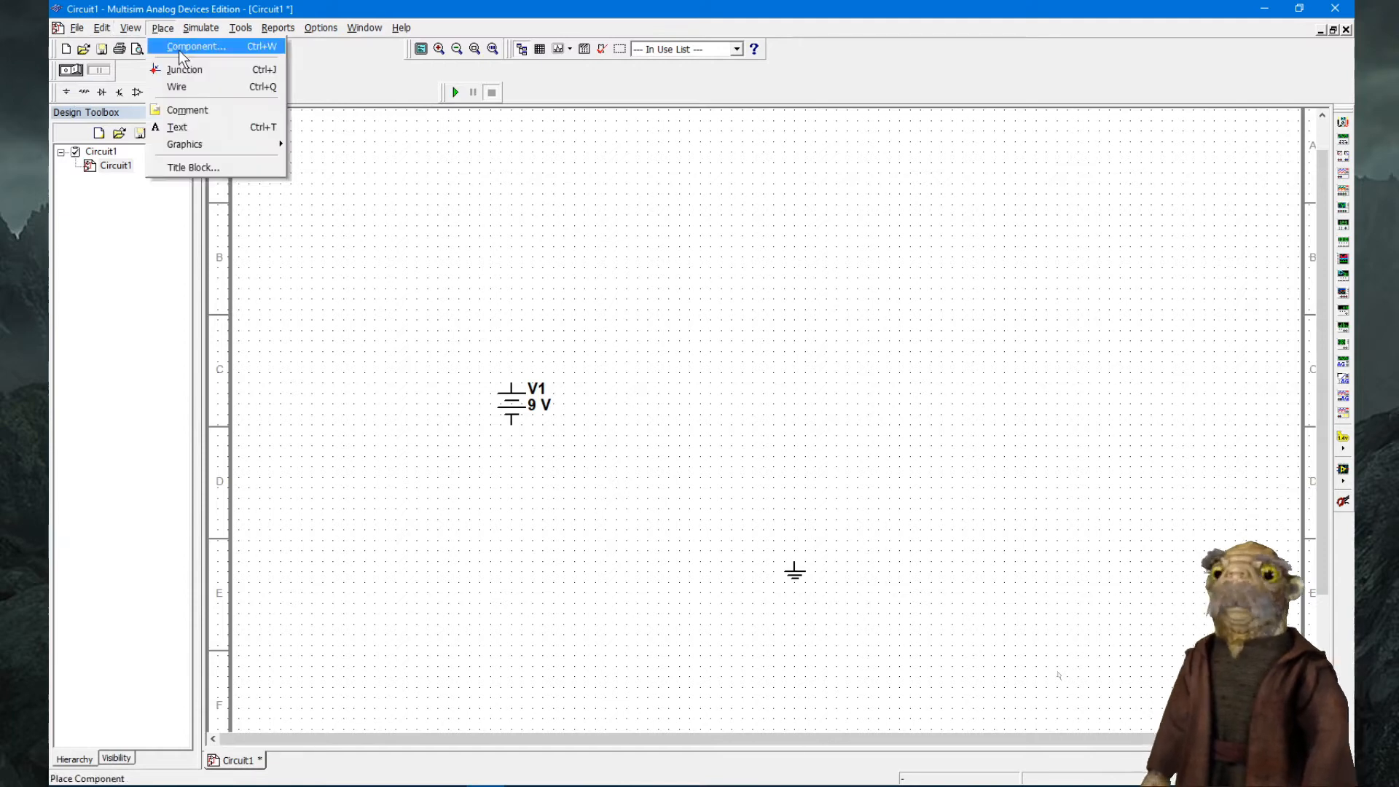
{"action": "left_click", "coordinate": [184, 45]}
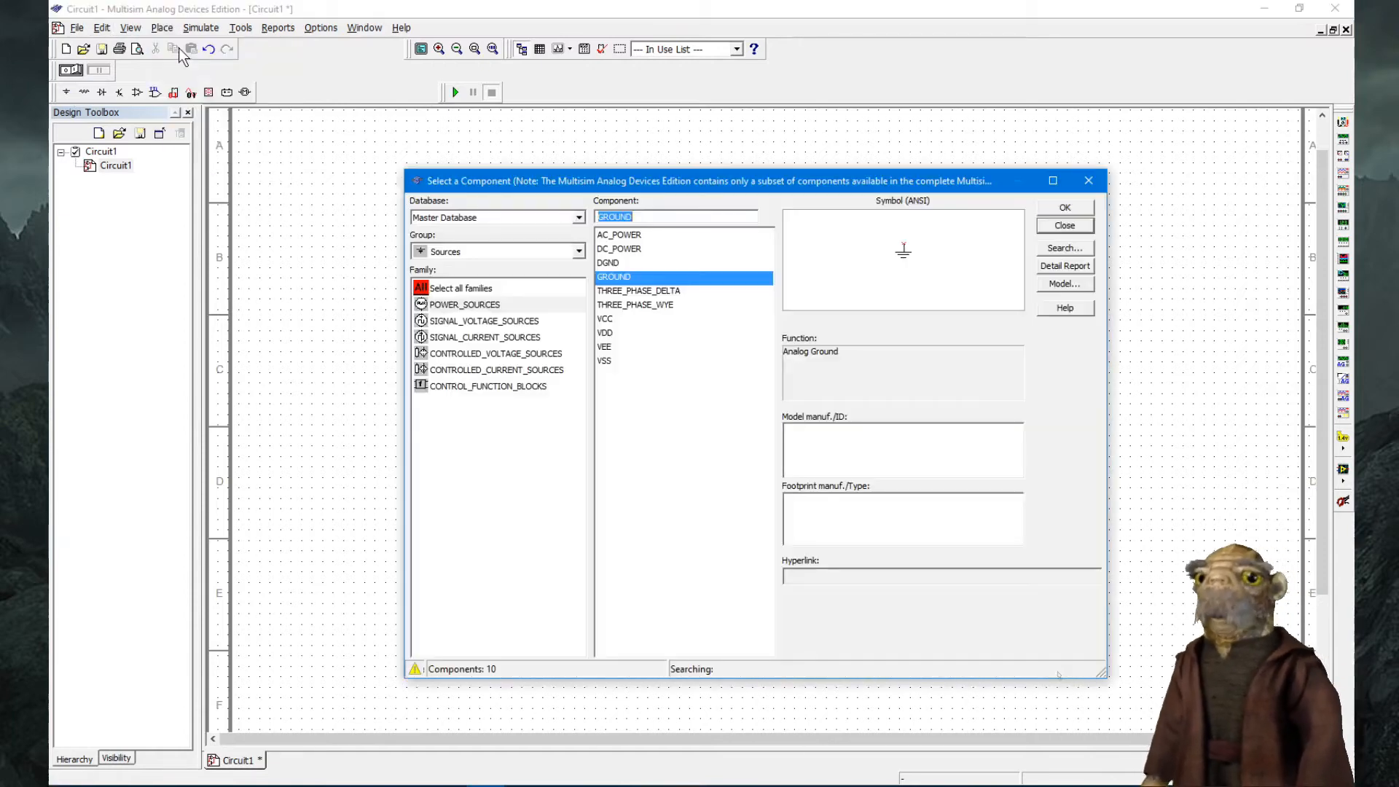
{"action": "left_click", "coordinate": [535, 254]}
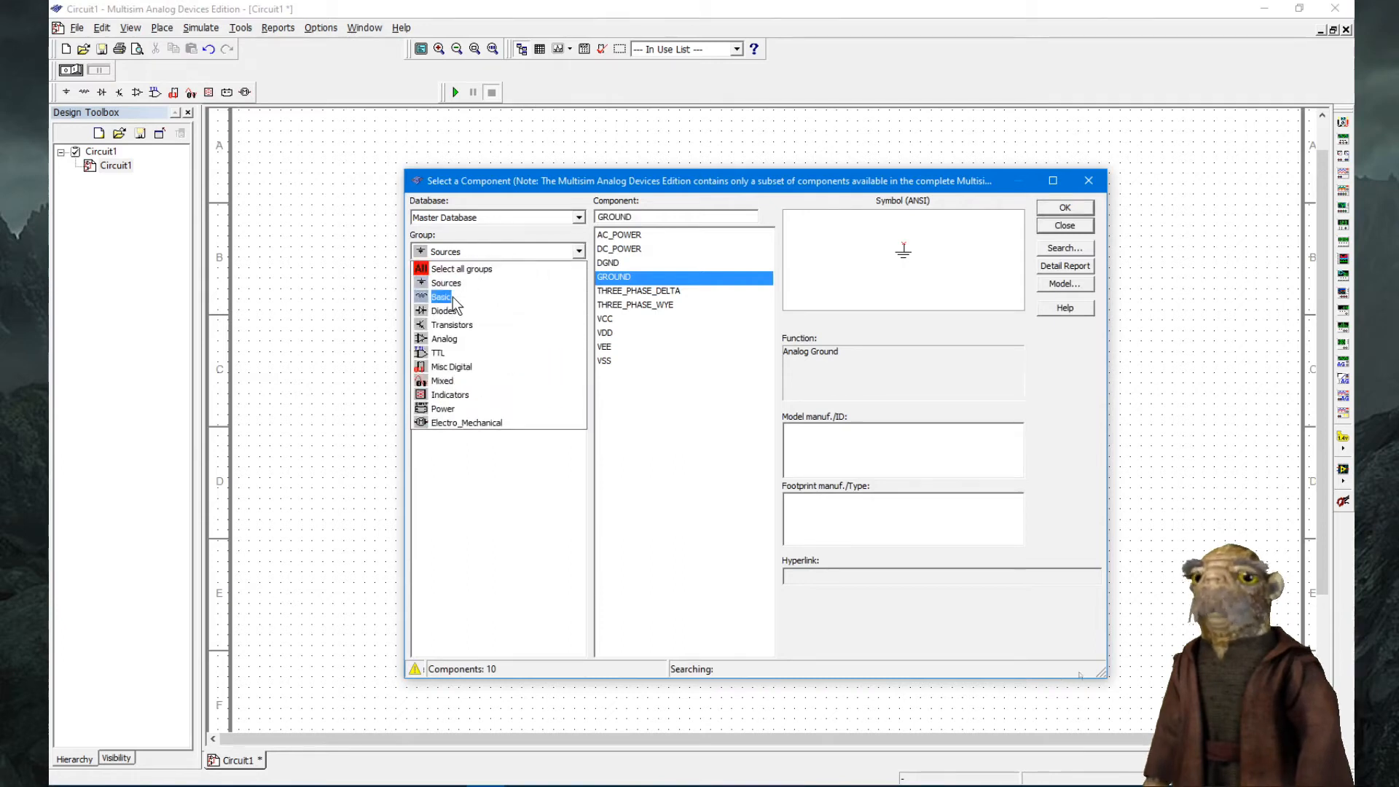
{"action": "left_click", "coordinate": [442, 297]}
{"action": "left_click", "coordinate": [450, 420]}
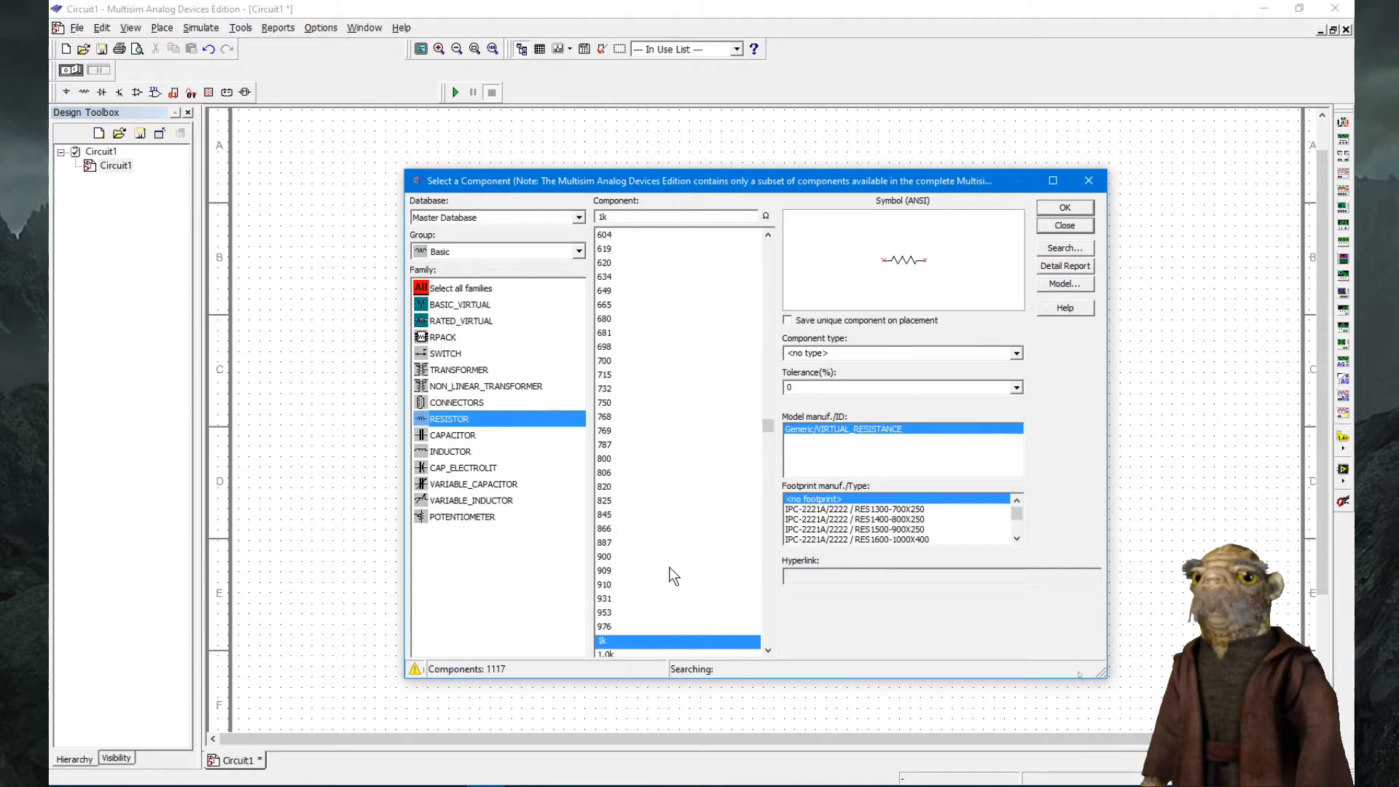
{"action": "left_click", "coordinate": [1065, 207]}
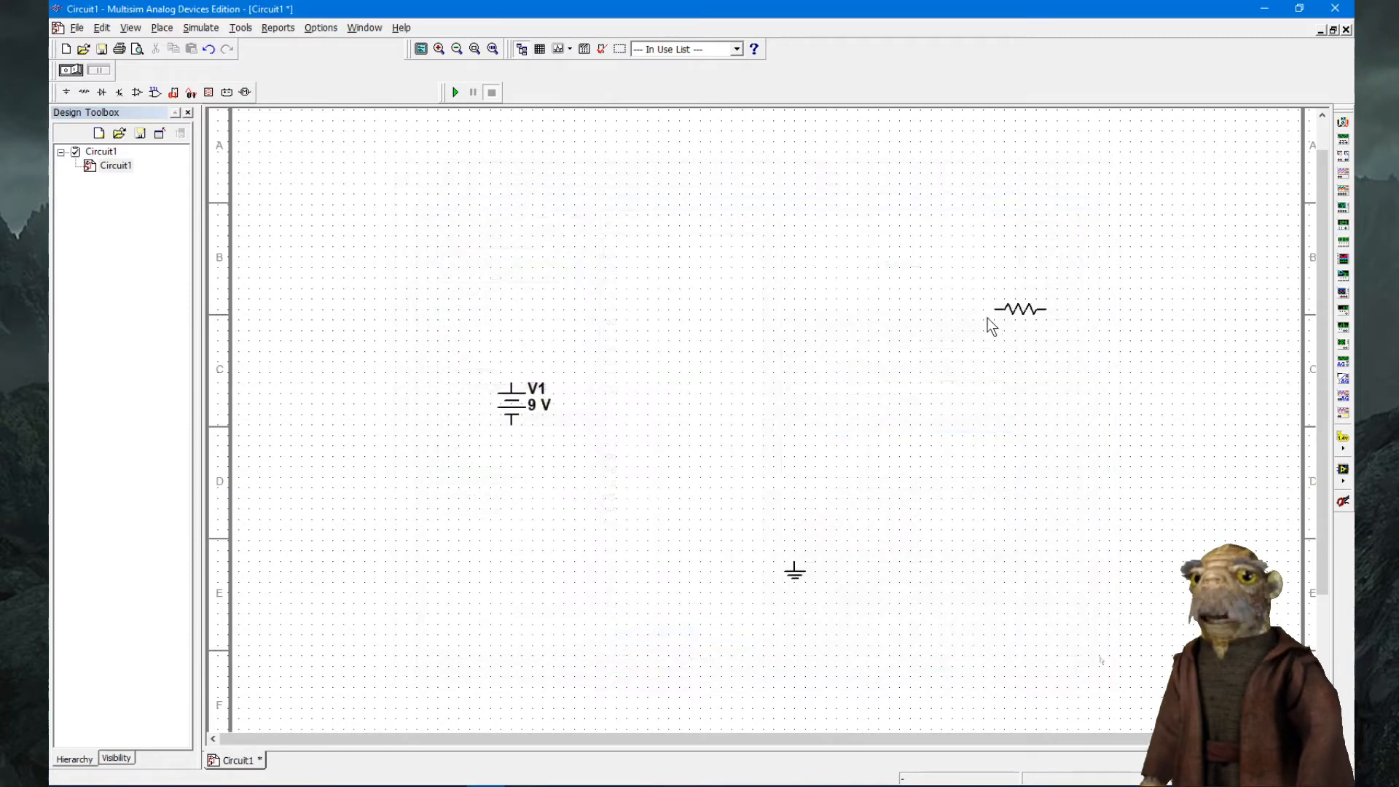
{"action": "left_click", "coordinate": [754, 296]}
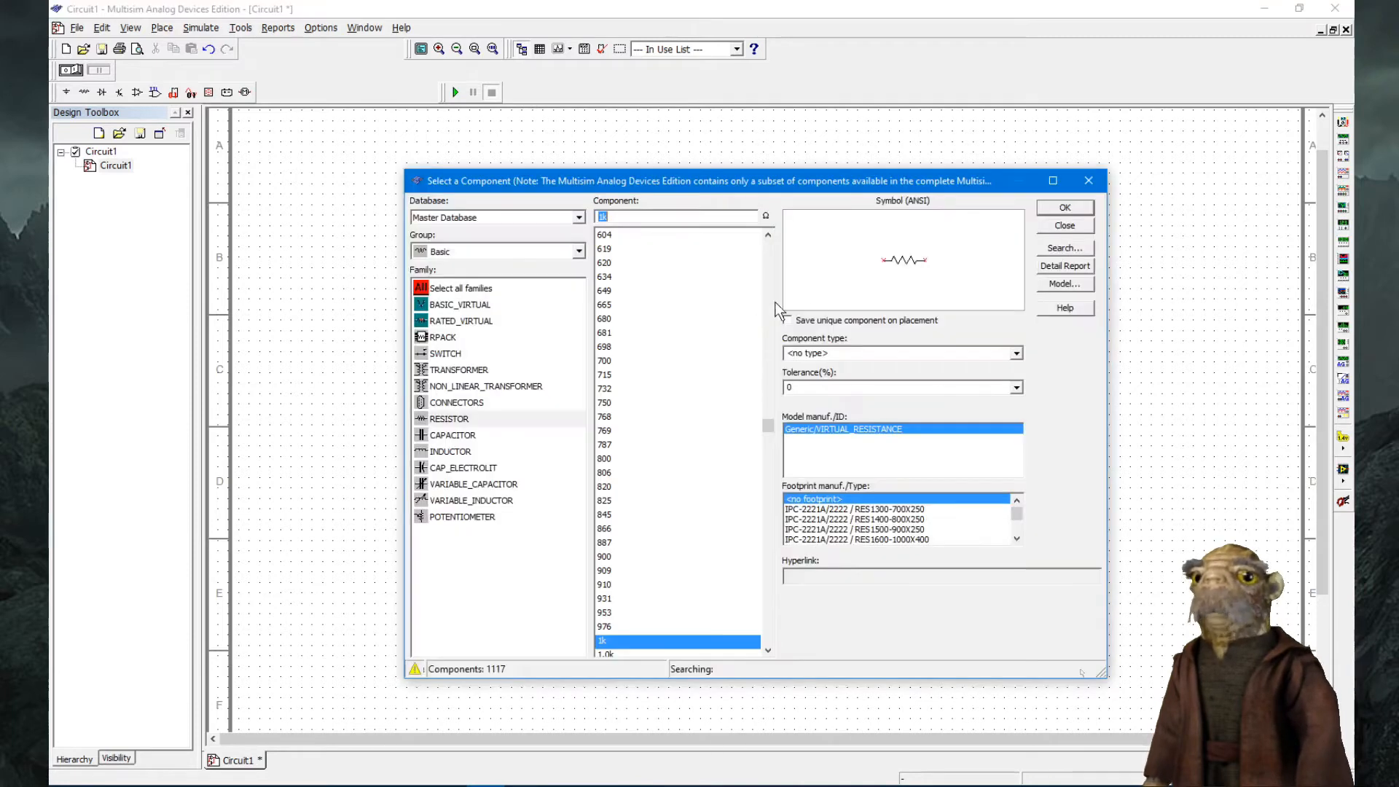
{"action": "left_click", "coordinate": [1057, 209]}
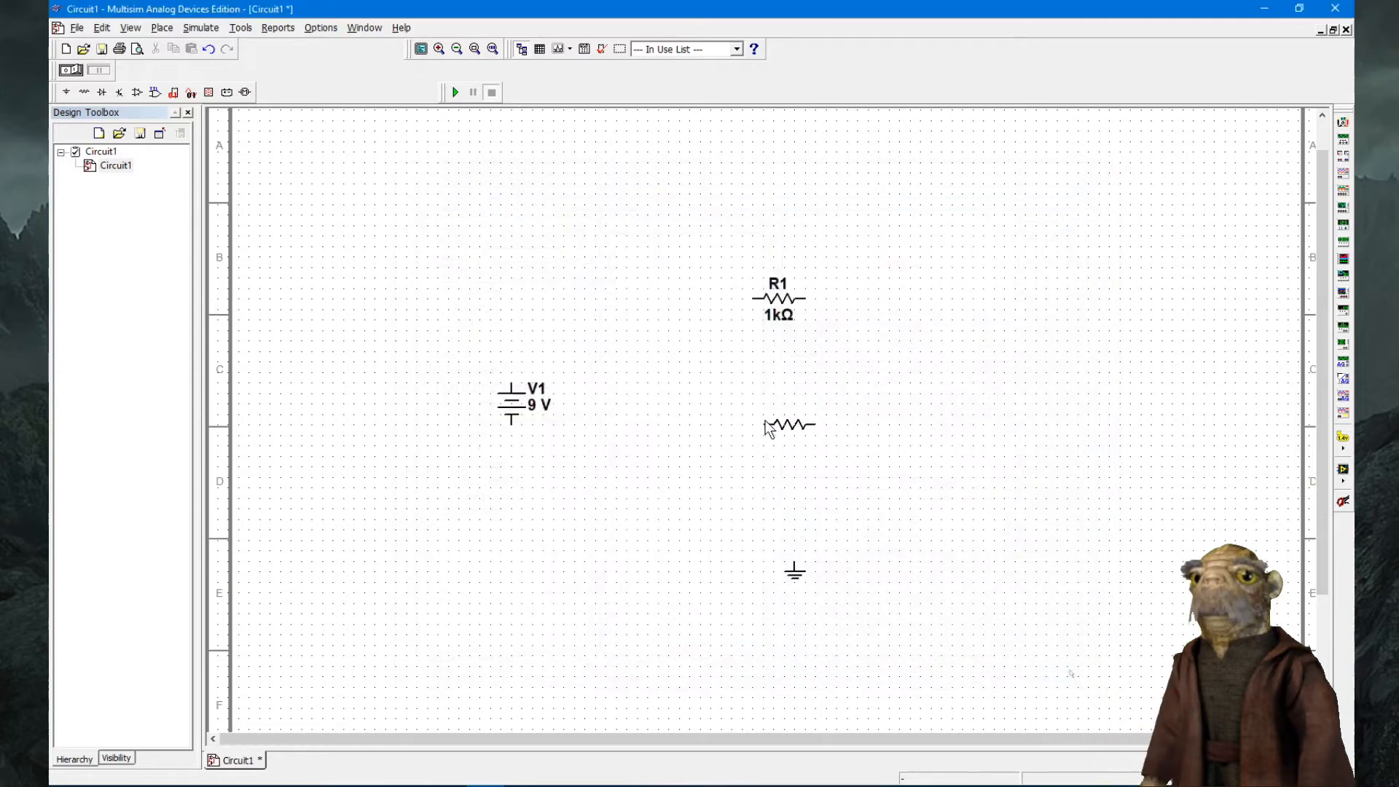
{"action": "left_click", "coordinate": [762, 428]}
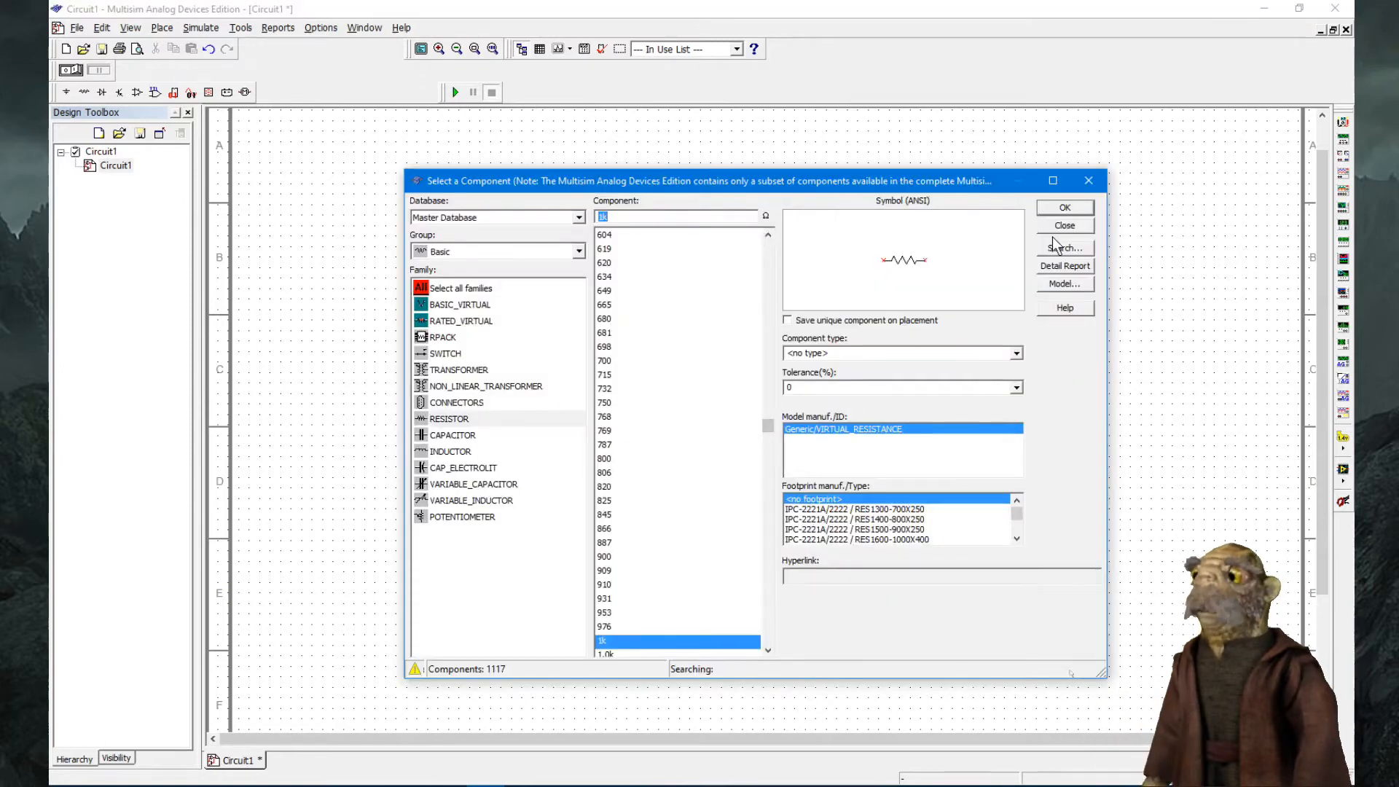
{"action": "left_click", "coordinate": [1058, 225]}
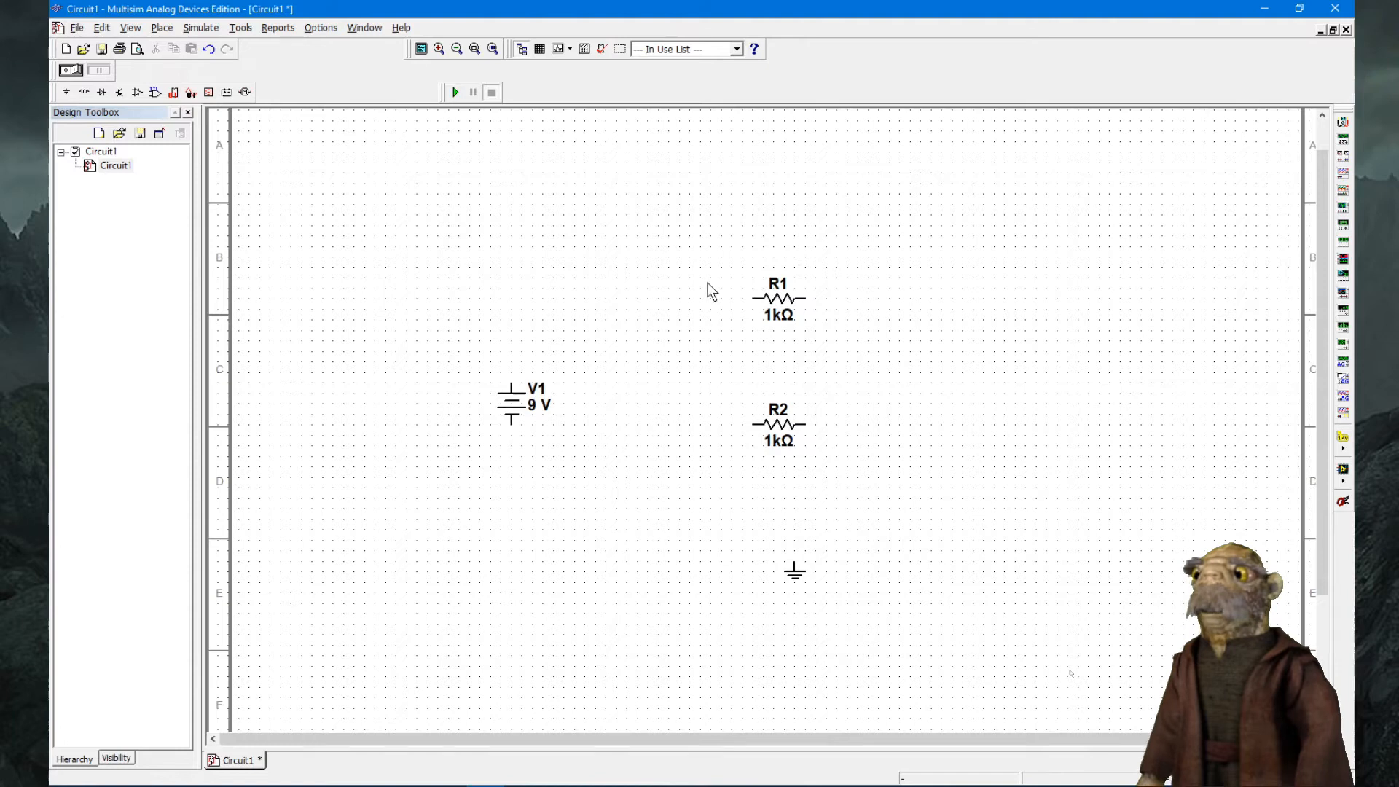
- Rotate resistor R1 90 degrees clockwise and move it slightly up and to the right
{"action": "left_click", "coordinate": [779, 303]}
{"action": "right_click", "coordinate": [780, 300]}
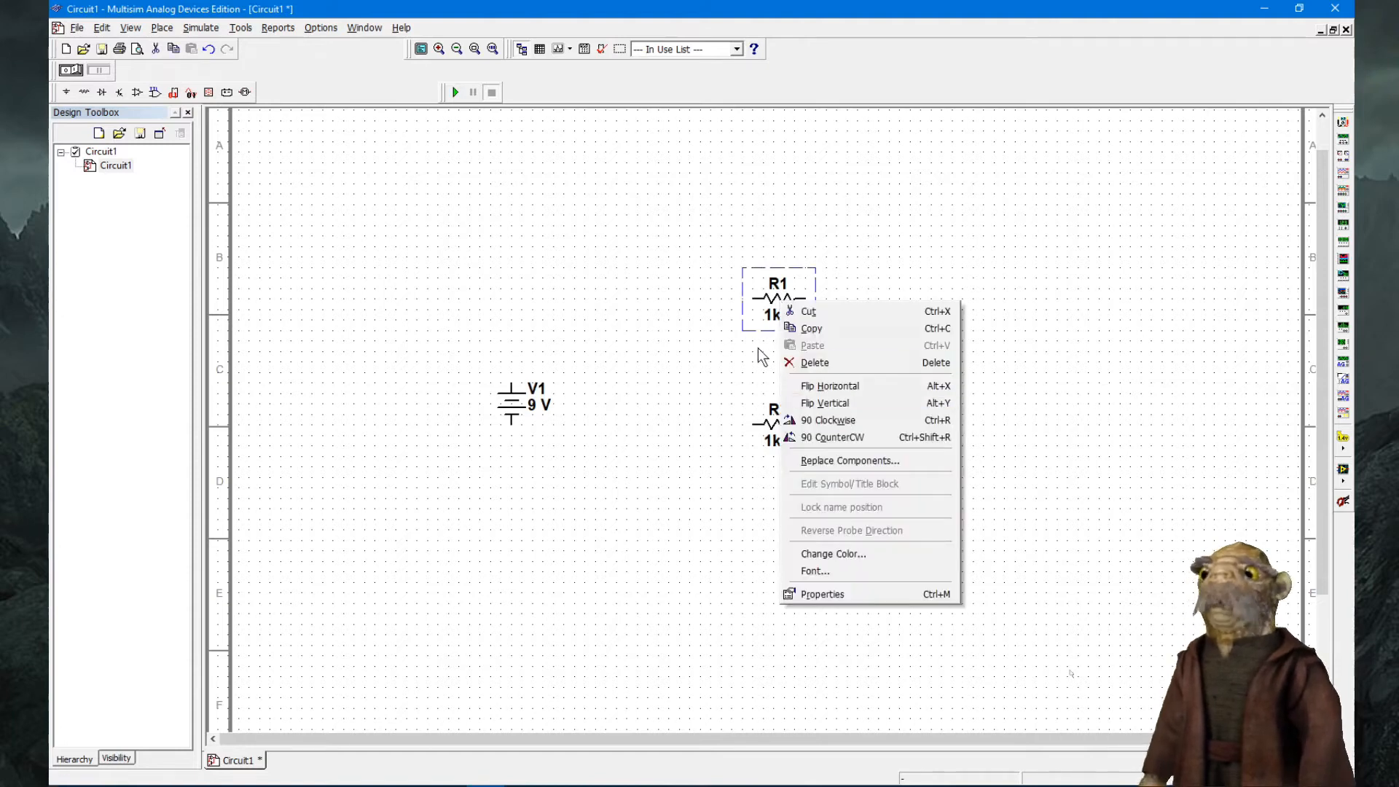
{"action": "left_click", "coordinate": [832, 420]}
{"action": "left_click_drag", "start_coordinate": [753, 339], "coordinate": [763, 328]}
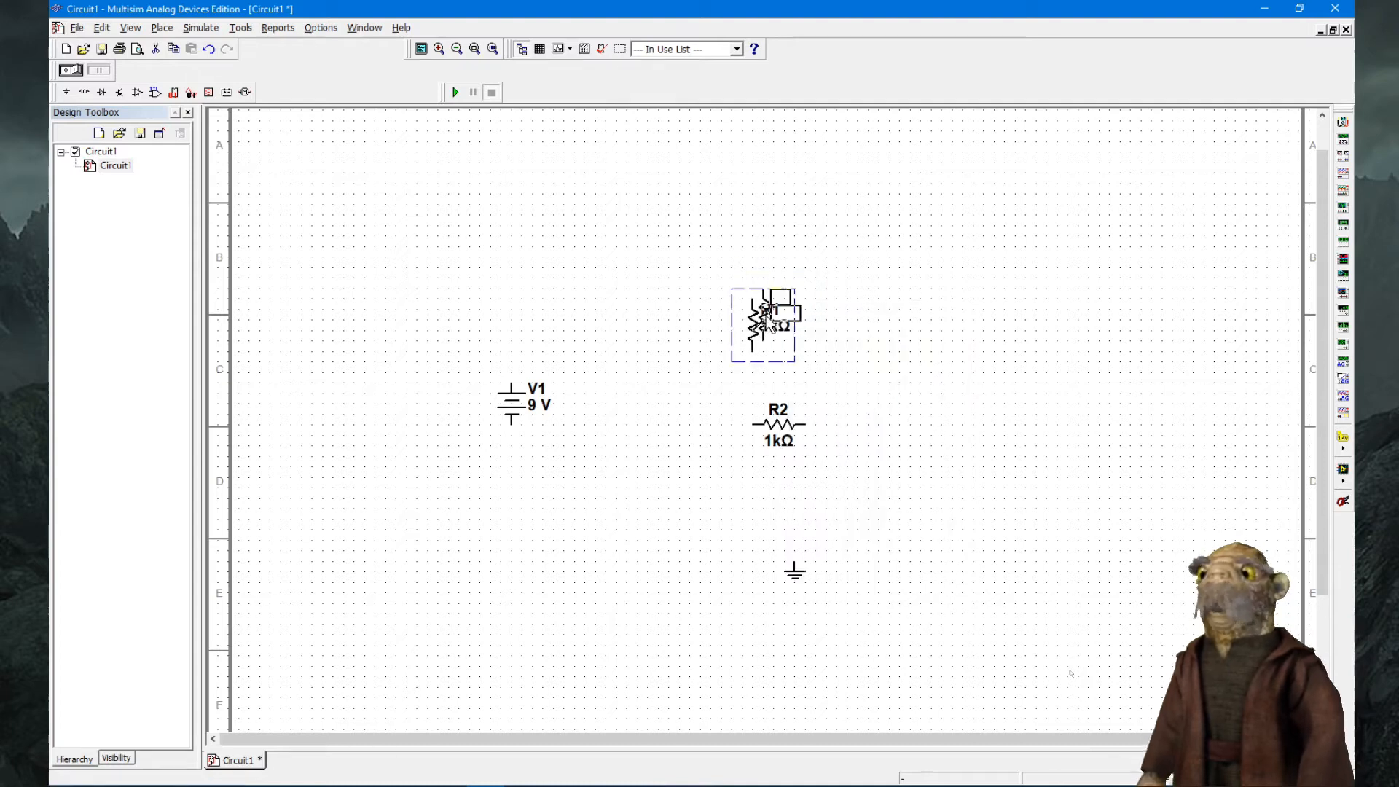
{"action": "left_click", "coordinate": [872, 396]}
- Rotate resistor R2 90 degrees clockwise and align it vertically beneath R1
{"action": "left_click", "coordinate": [802, 422]}
{"action": "right_click", "coordinate": [783, 425]}
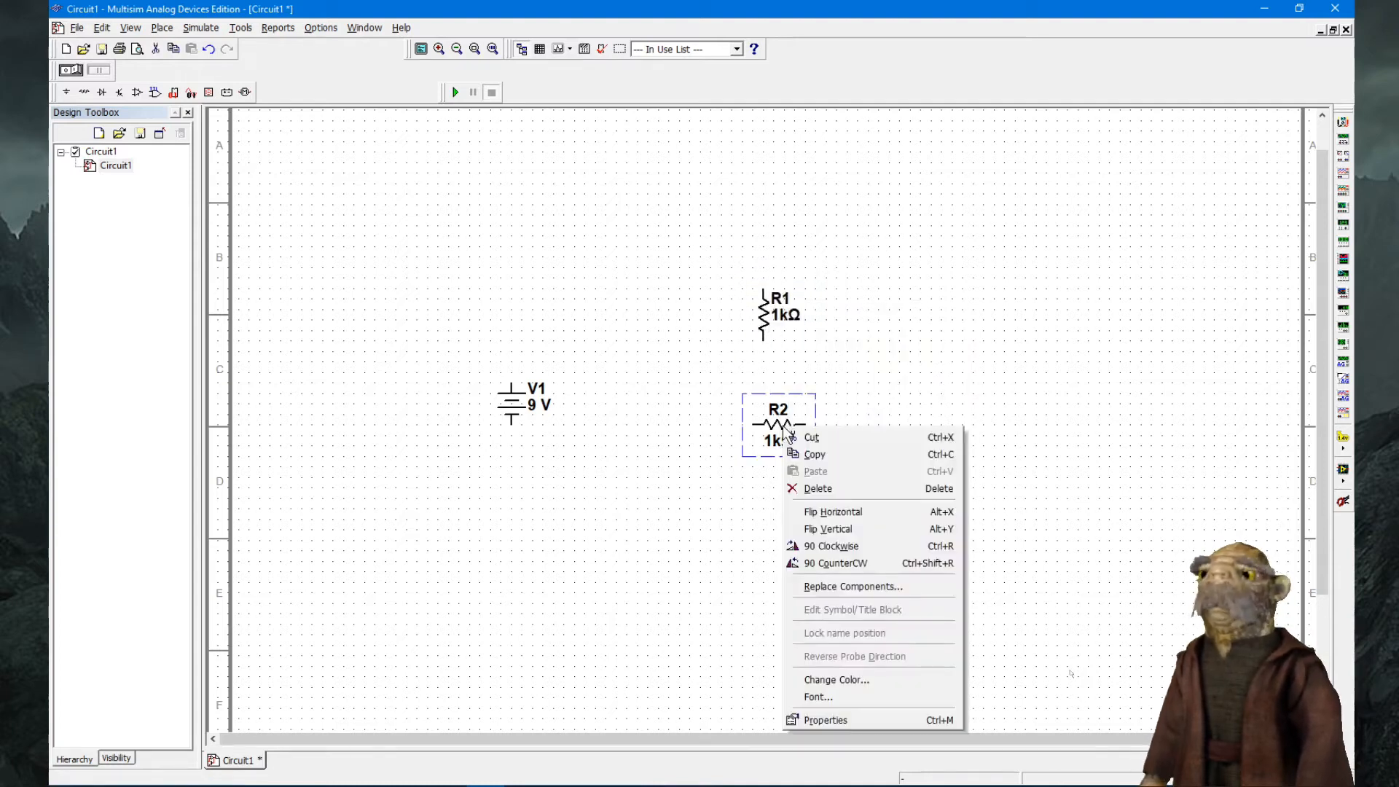
{"action": "left_click", "coordinate": [833, 545]}
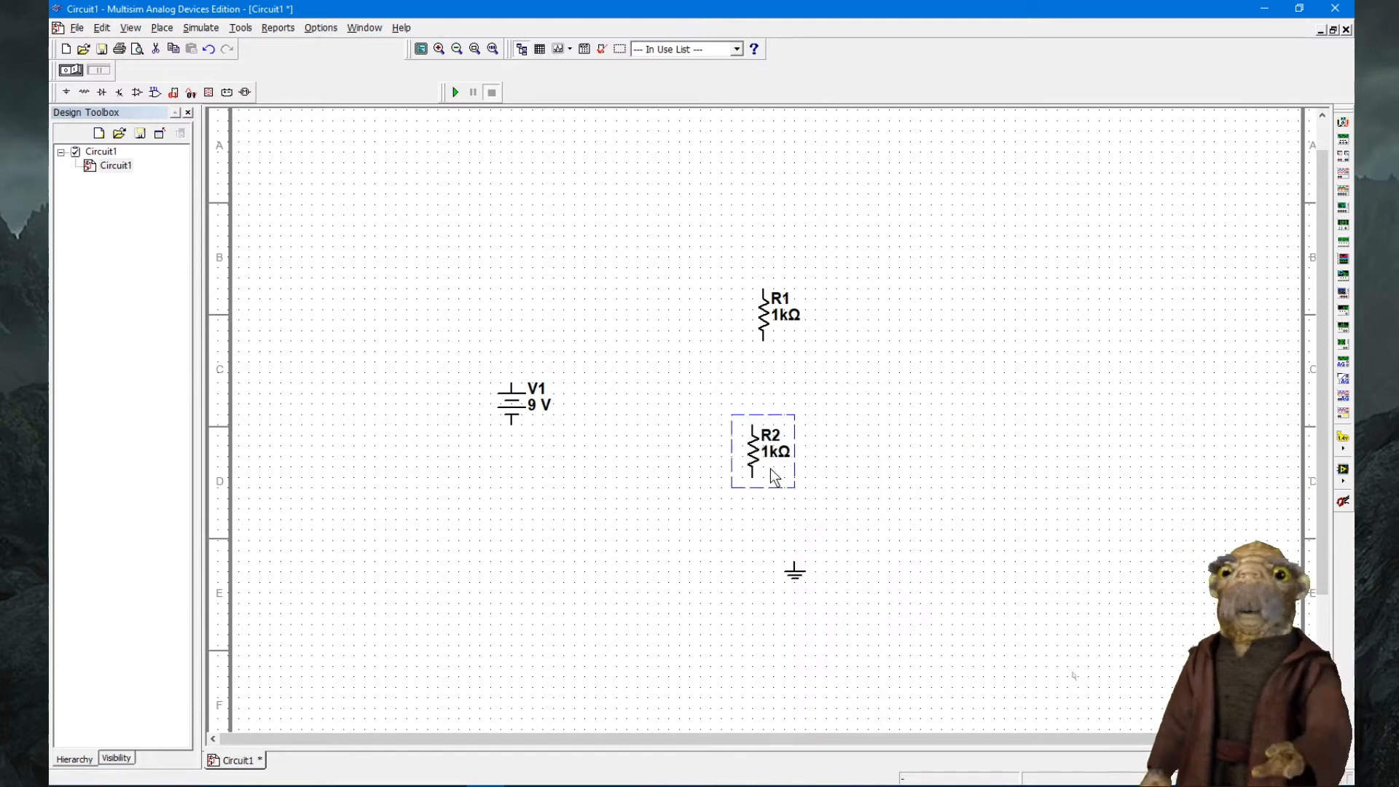
{"action": "left_click_drag", "start_coordinate": [764, 464], "coordinate": [772, 453]}
{"action": "left_click", "coordinate": [872, 452]}
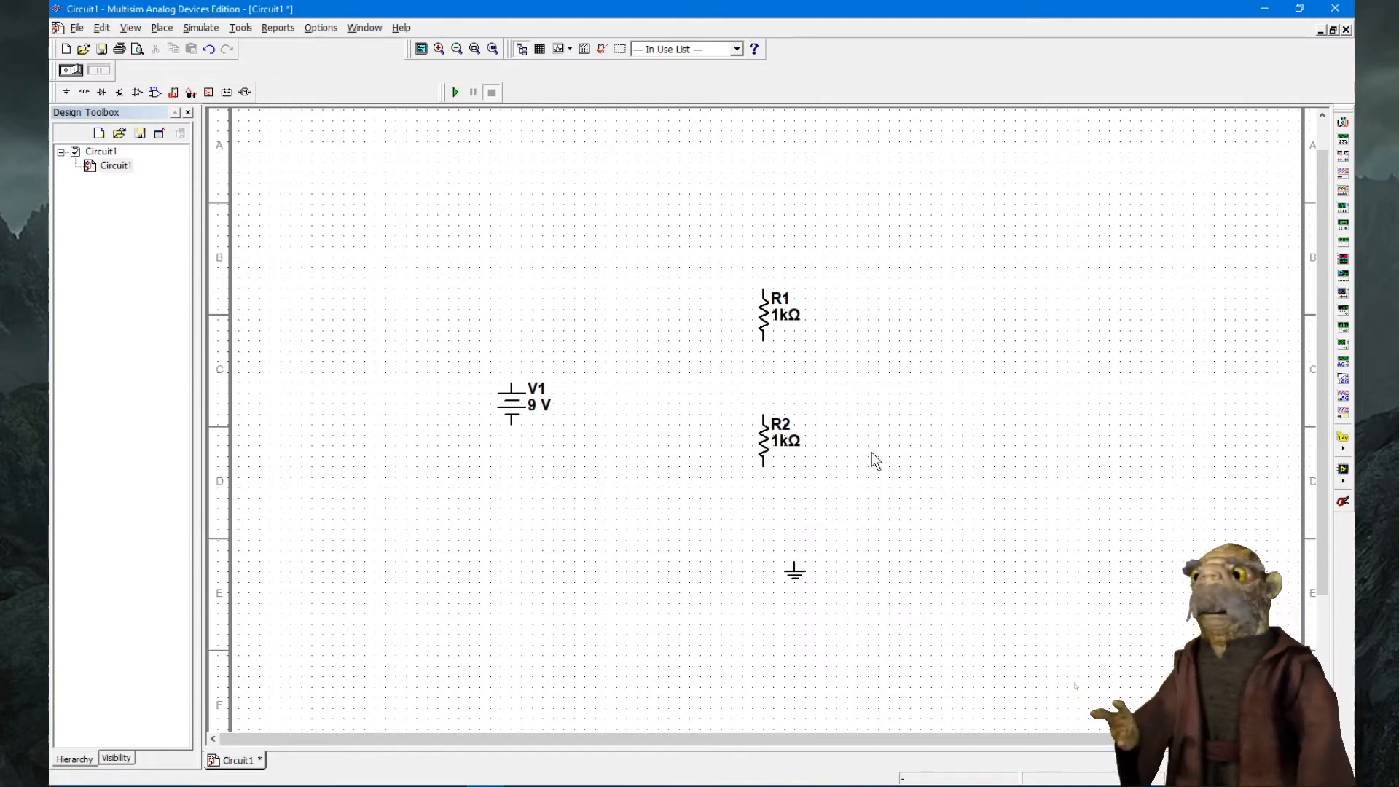
- Move the ground symbol up and to the left so it sits below and between V1 and resistor R2
{"action": "left_click", "coordinate": [799, 580]}
{"action": "left_click_drag", "start_coordinate": [794, 572], "coordinate": [646, 518]}
{"action": "left_click", "coordinate": [852, 506]}
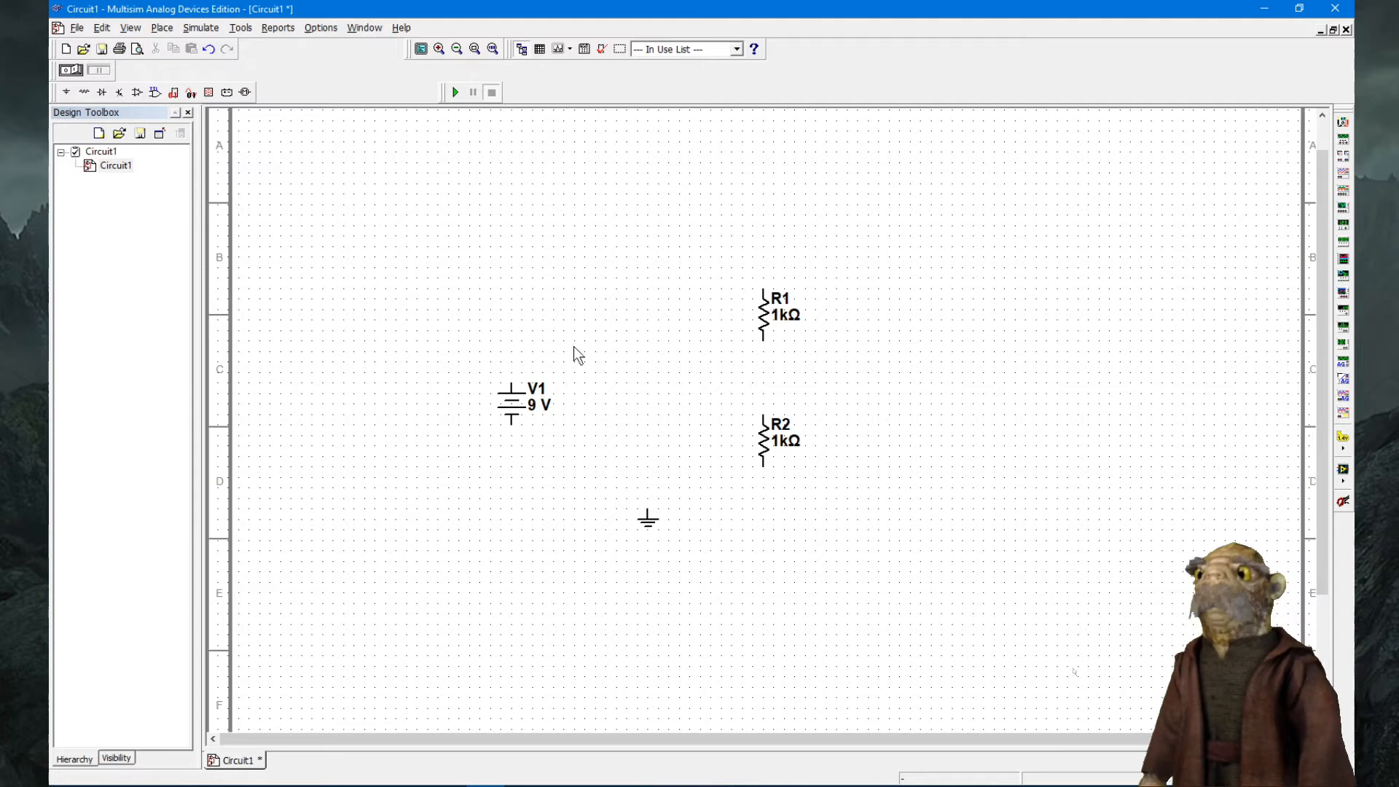
- Wire V1's positive terminal to the top of R1, R1's bottom to R2's top, and R2's bottom to V1's negative terminal
{"action": "left_click", "coordinate": [513, 380]}
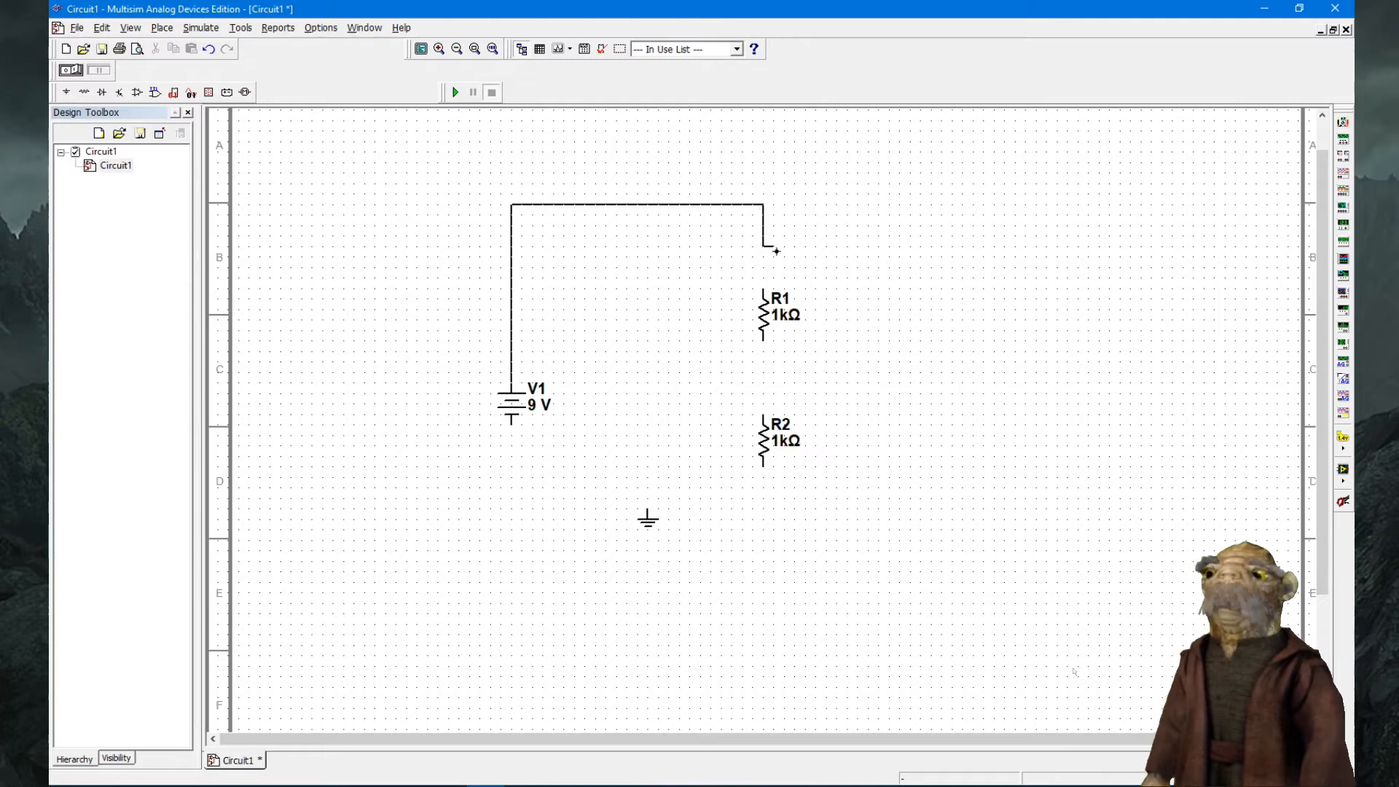
{"action": "left_click", "coordinate": [764, 289]}
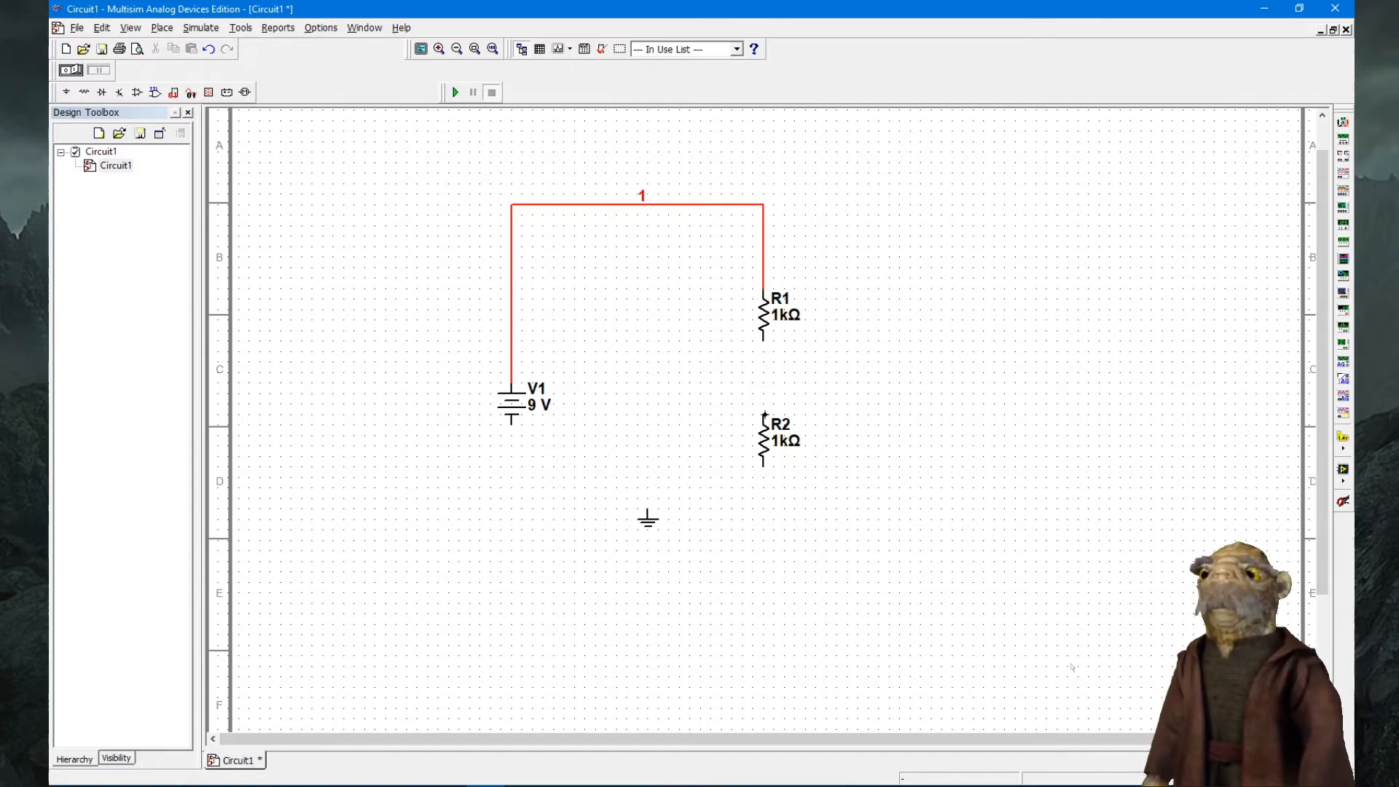
{"action": "left_click", "coordinate": [763, 415]}
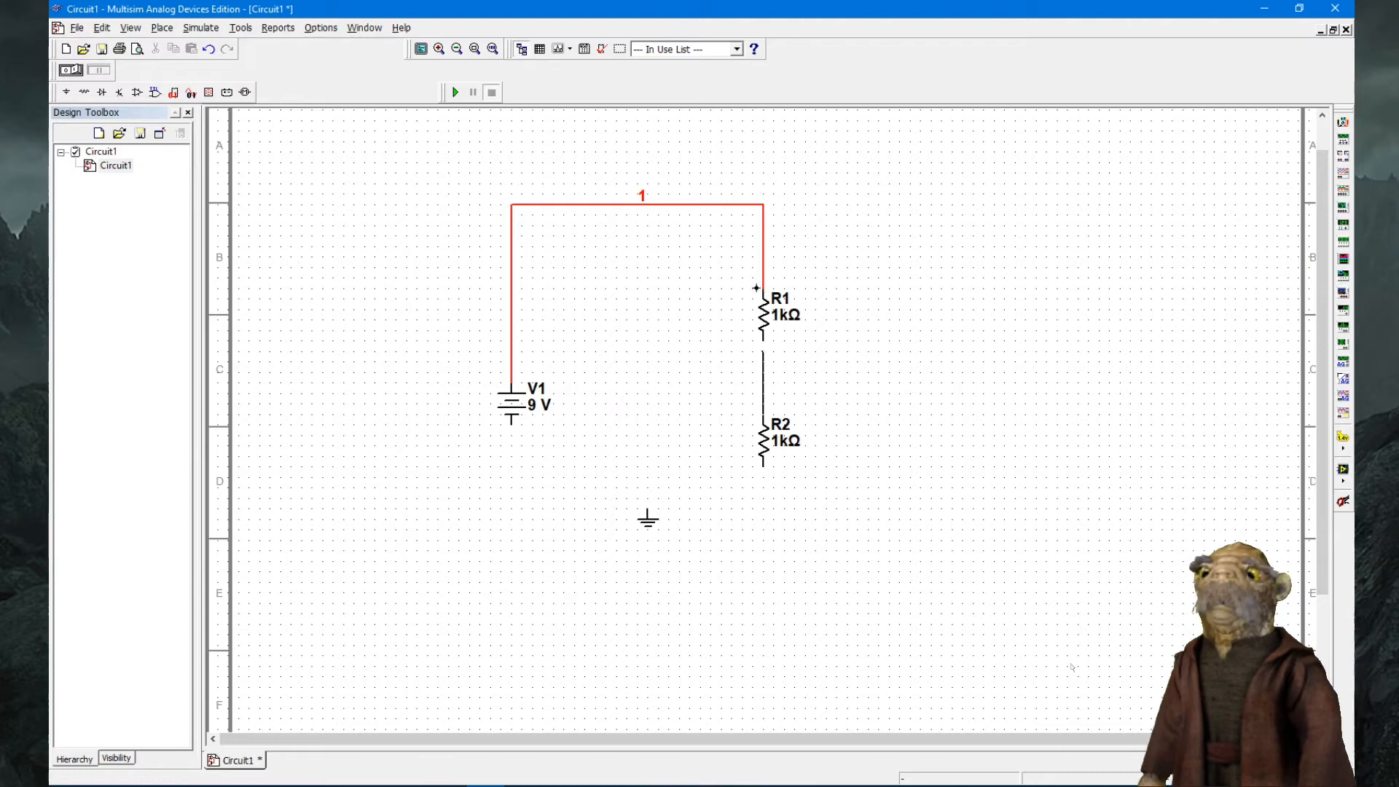
{"action": "left_click", "coordinate": [762, 340]}
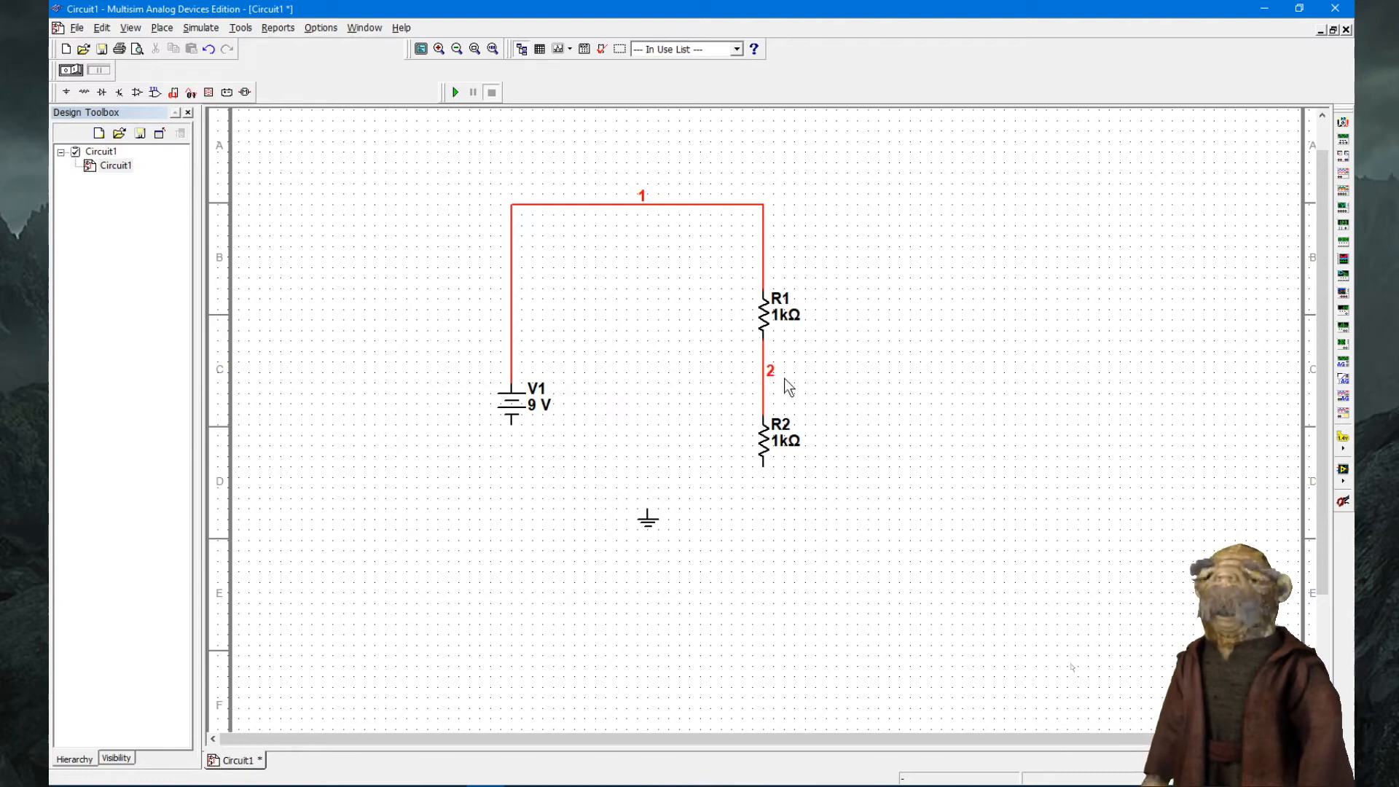
{"action": "left_click", "coordinate": [763, 464]}
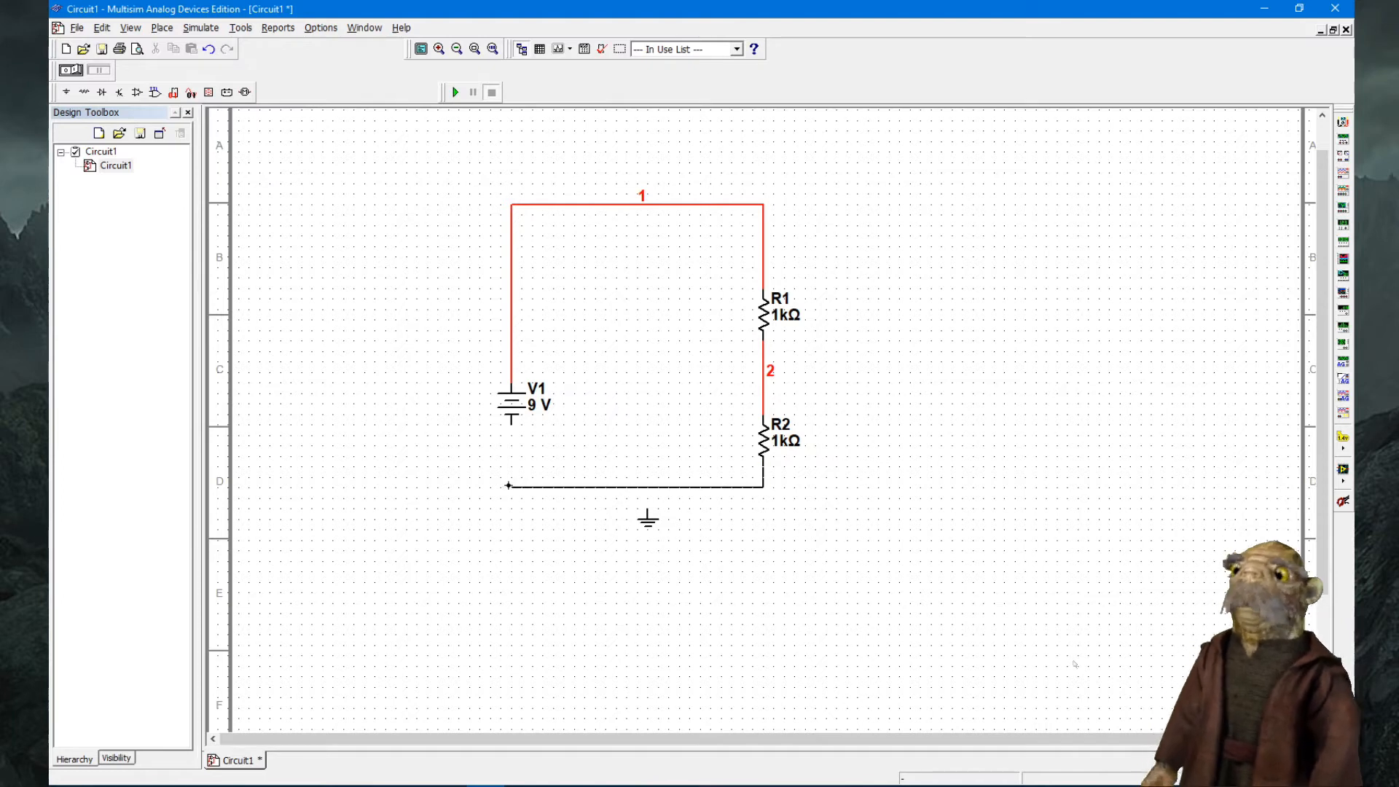
{"action": "left_click", "coordinate": [512, 423]}
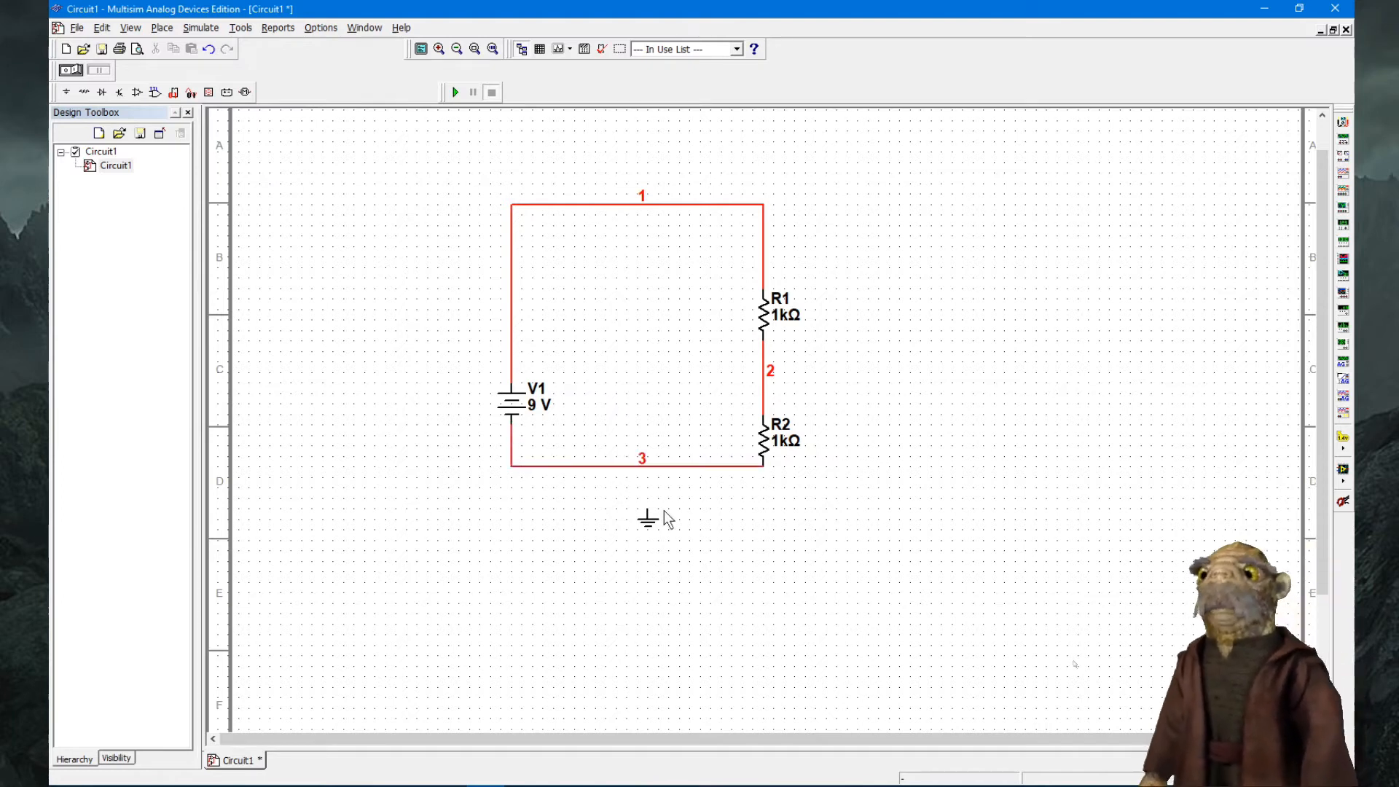
- Move V1 upward and shift the circuit's top wire above R1 and its bottom wire below R2
{"action": "left_click_drag", "start_coordinate": [516, 403], "coordinate": [515, 352]}
{"action": "left_click", "coordinate": [841, 402]}
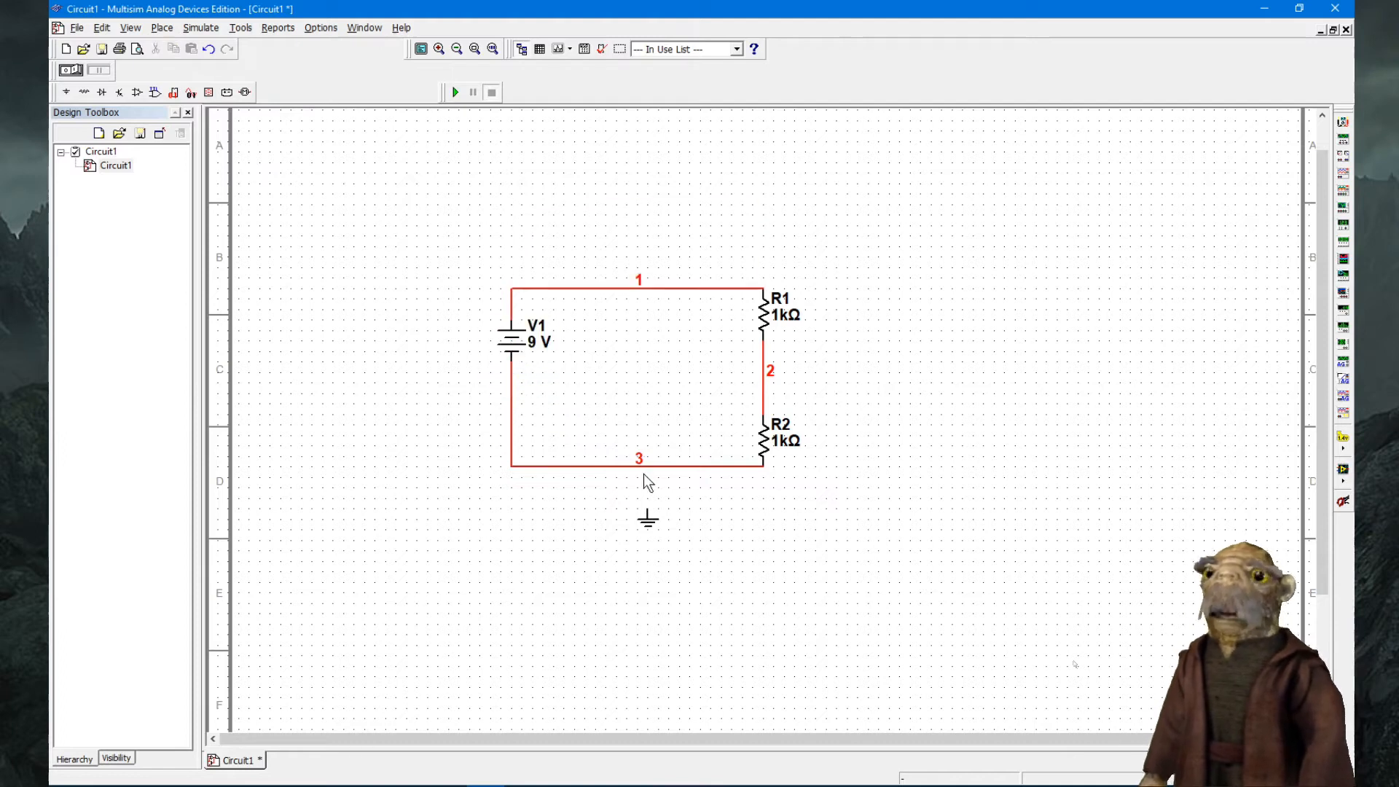
{"action": "left_click_drag", "start_coordinate": [668, 287], "coordinate": [689, 248]}
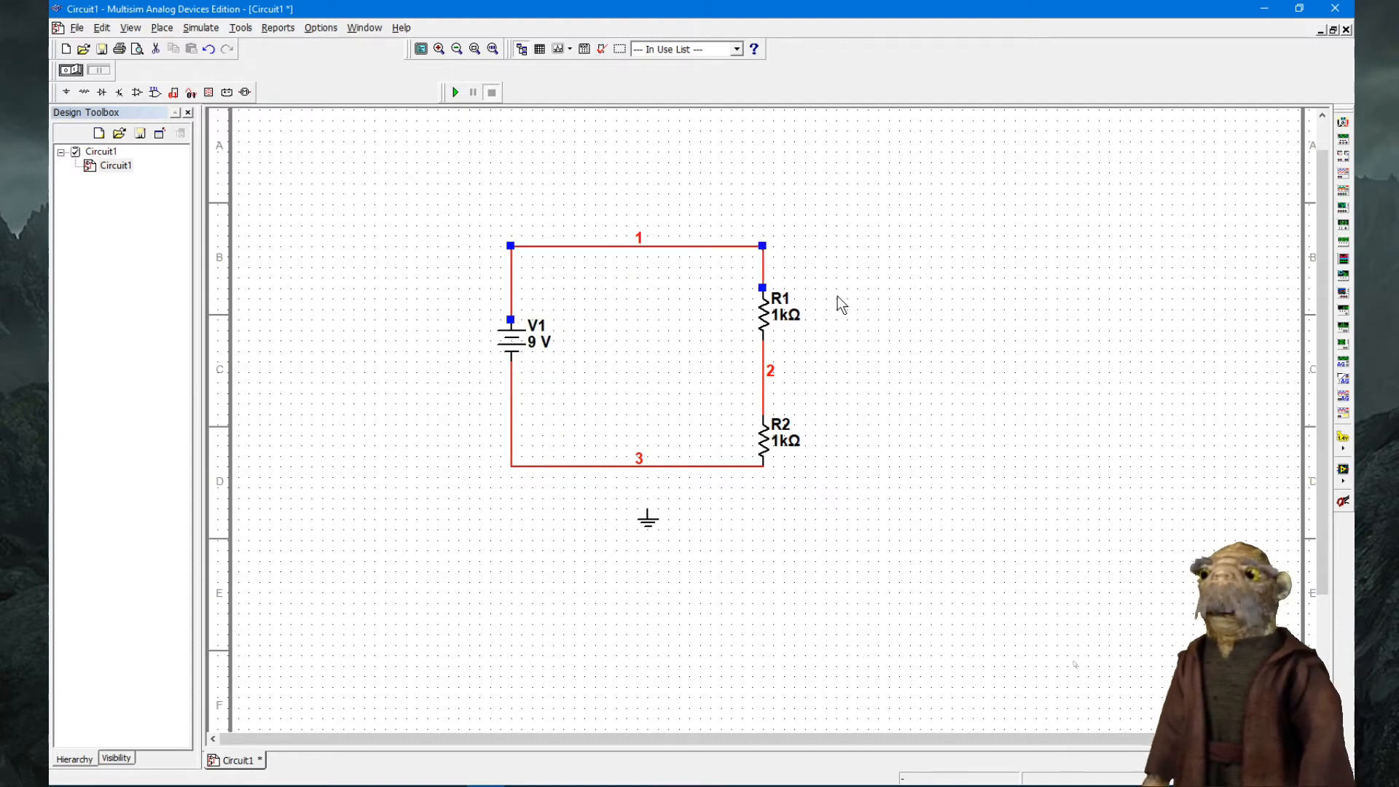
{"action": "left_click_drag", "start_coordinate": [680, 466], "coordinate": [684, 488]}
- Attach the ground symbol to the middle of the bottom wire and pull it down to leave a short connecting lead
{"action": "left_click", "coordinate": [648, 519]}
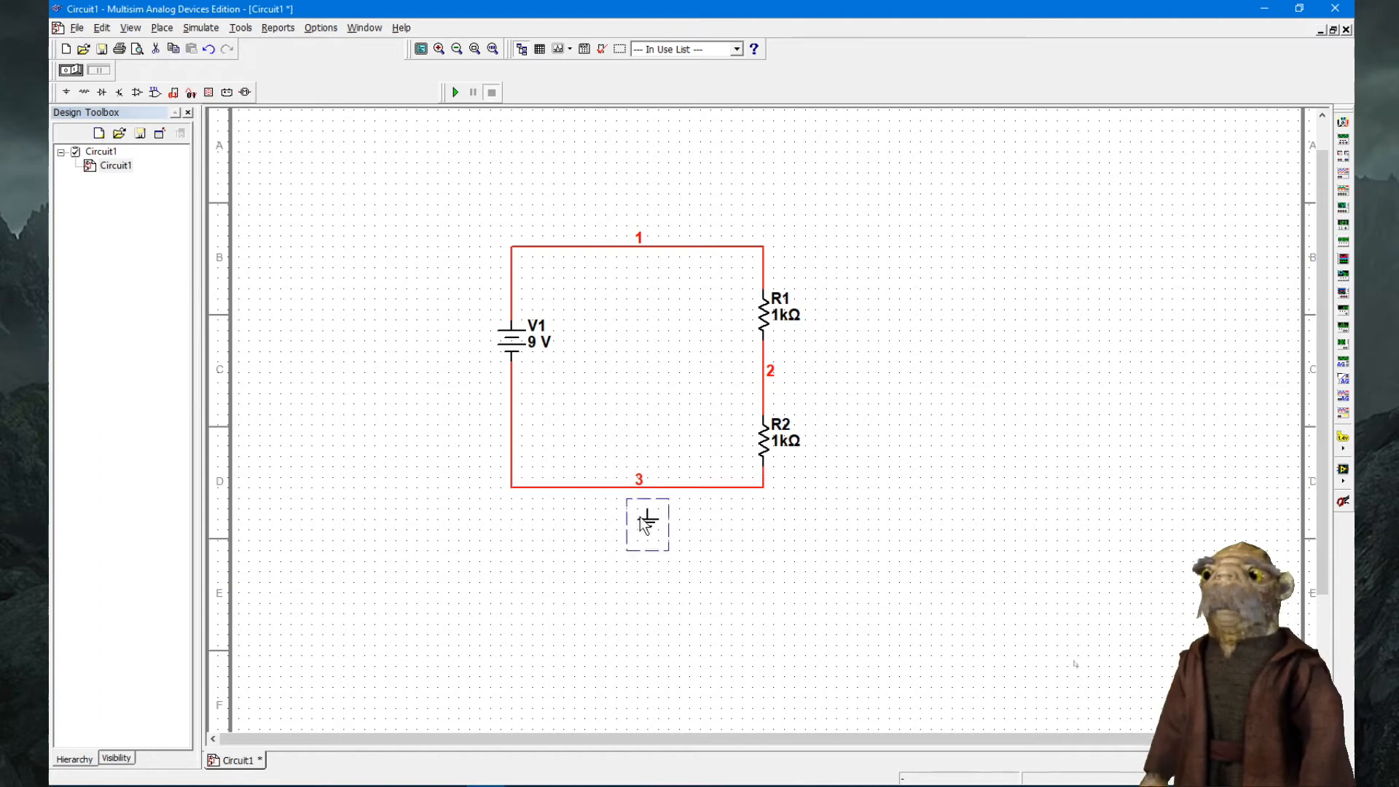
{"action": "left_click_drag", "start_coordinate": [648, 519], "coordinate": [648, 495]}
{"action": "left_click", "coordinate": [765, 536]}
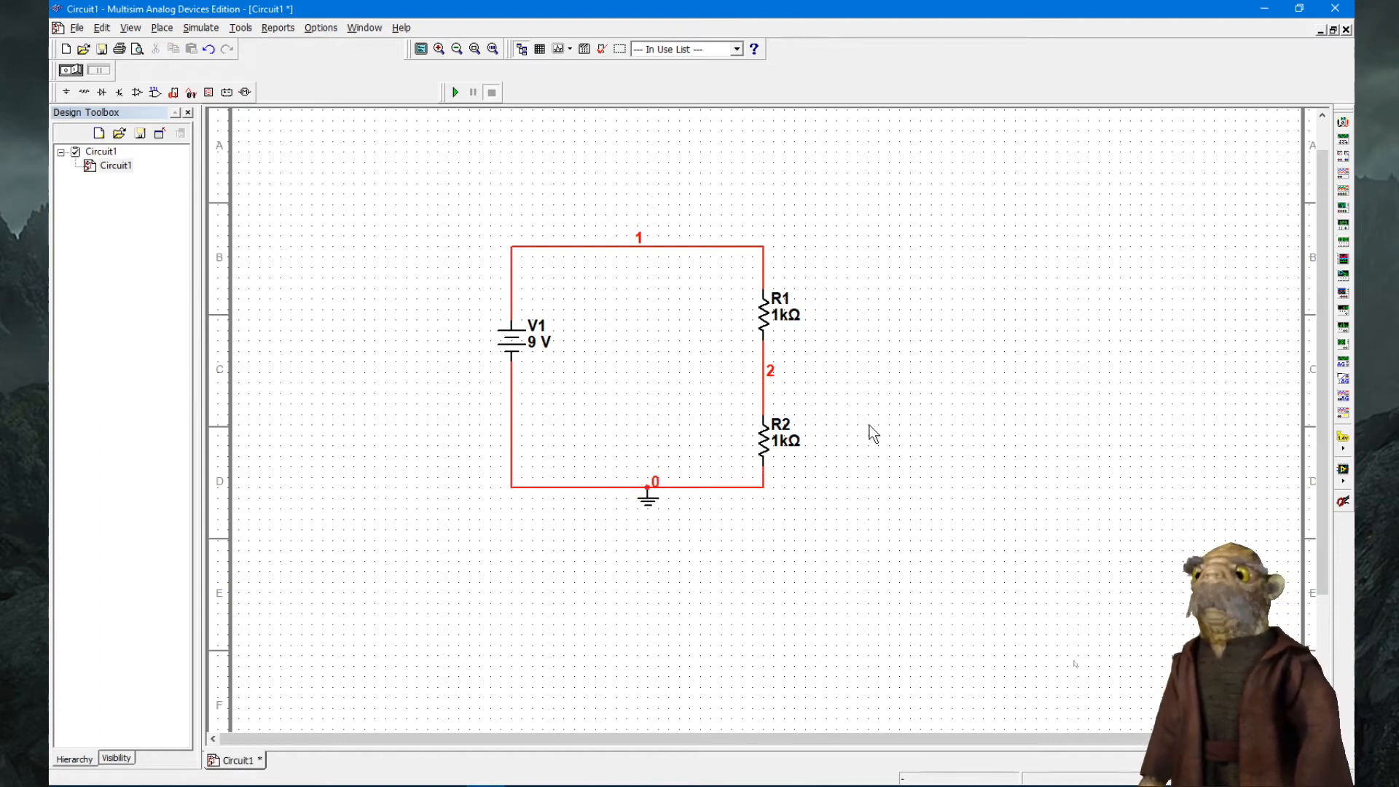
{"action": "left_click", "coordinate": [649, 501]}
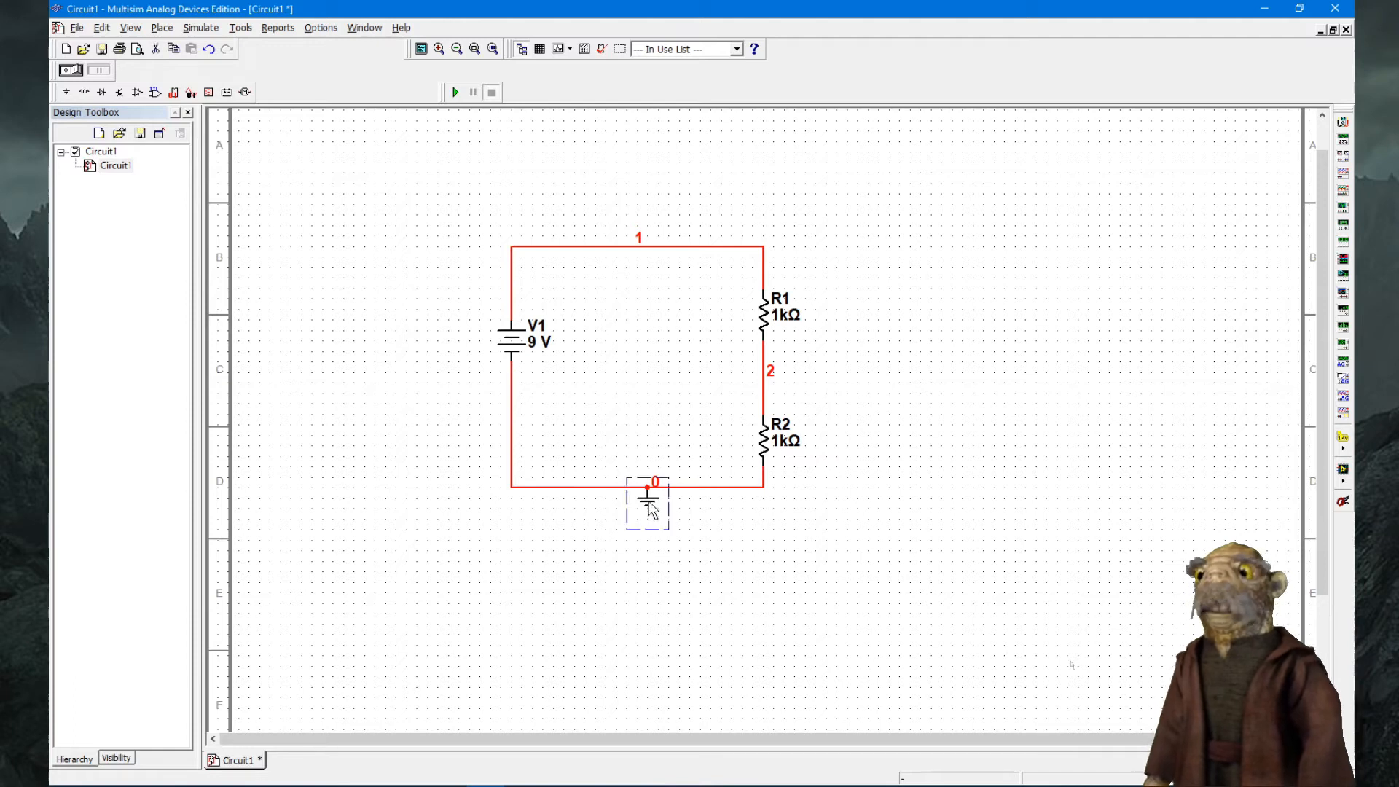
{"action": "left_click_drag", "start_coordinate": [641, 528], "coordinate": [643, 547]}
{"action": "left_click", "coordinate": [743, 532]}
{"action": "left_click", "coordinate": [653, 247]}
{"action": "left_click", "coordinate": [697, 500]}
{"action": "left_click", "coordinate": [698, 487]}
{"action": "left_click", "coordinate": [570, 499]}
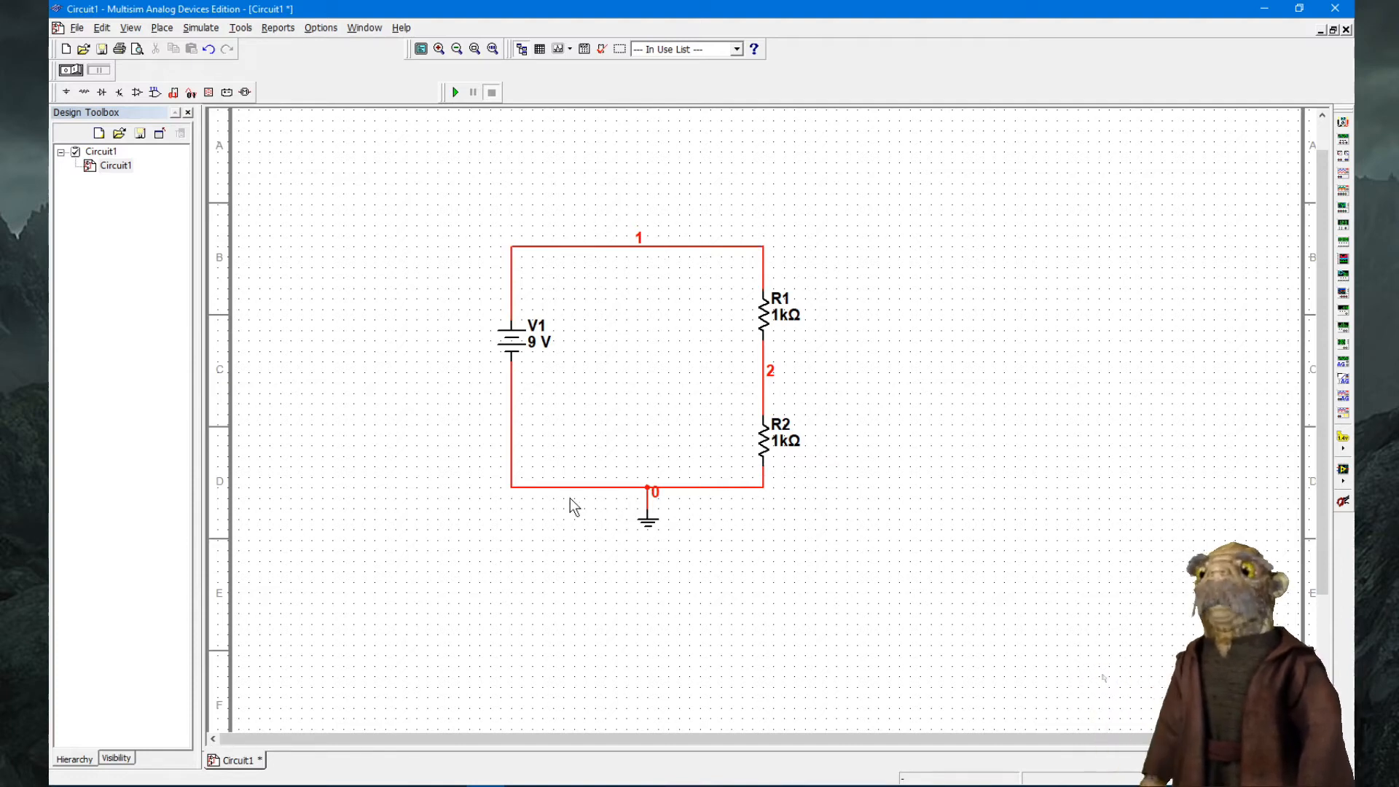
- Change the color of the wire between V1 and R1 to dark red
{"action": "left_click", "coordinate": [672, 248]}
{"action": "right_click", "coordinate": [672, 248]}
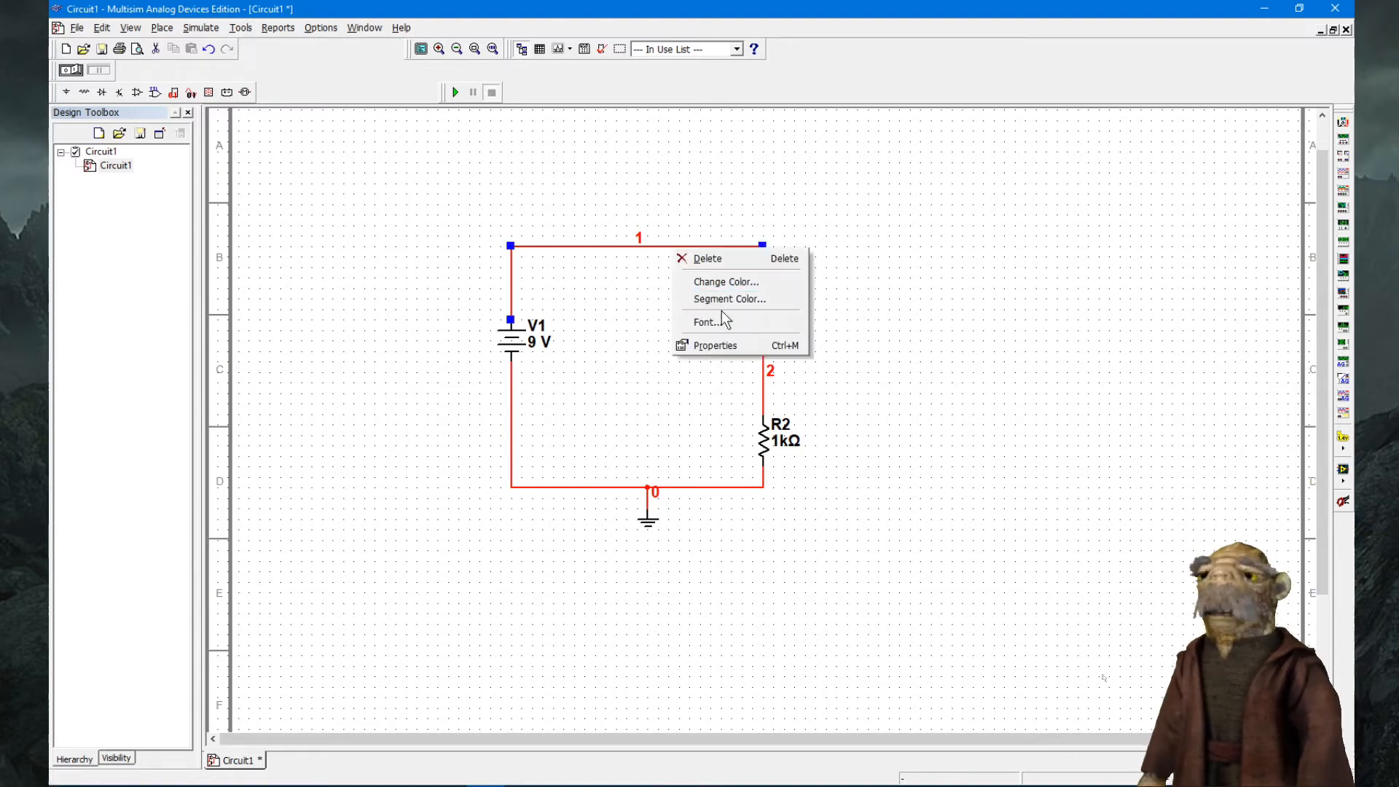
{"action": "left_click", "coordinate": [733, 285]}
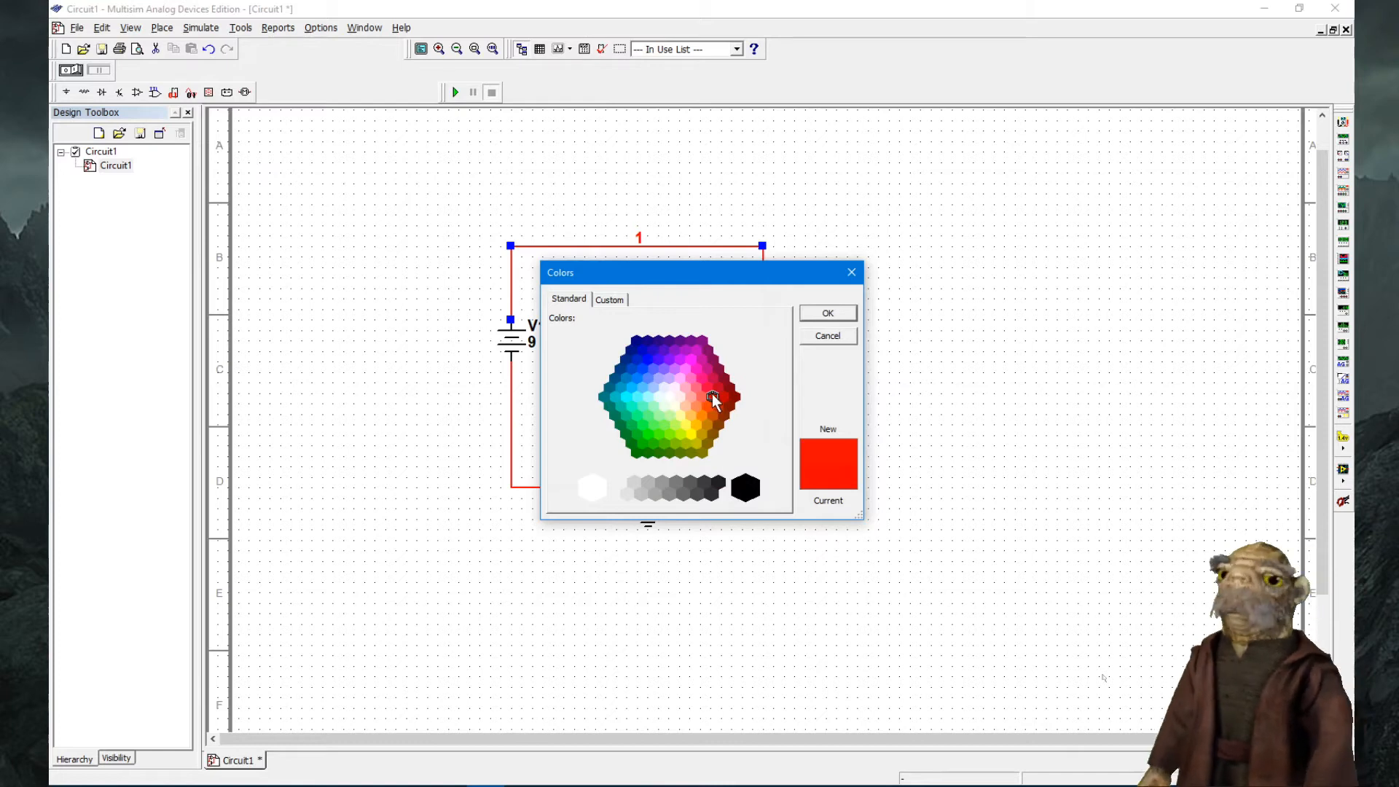
{"action": "left_click", "coordinate": [733, 398]}
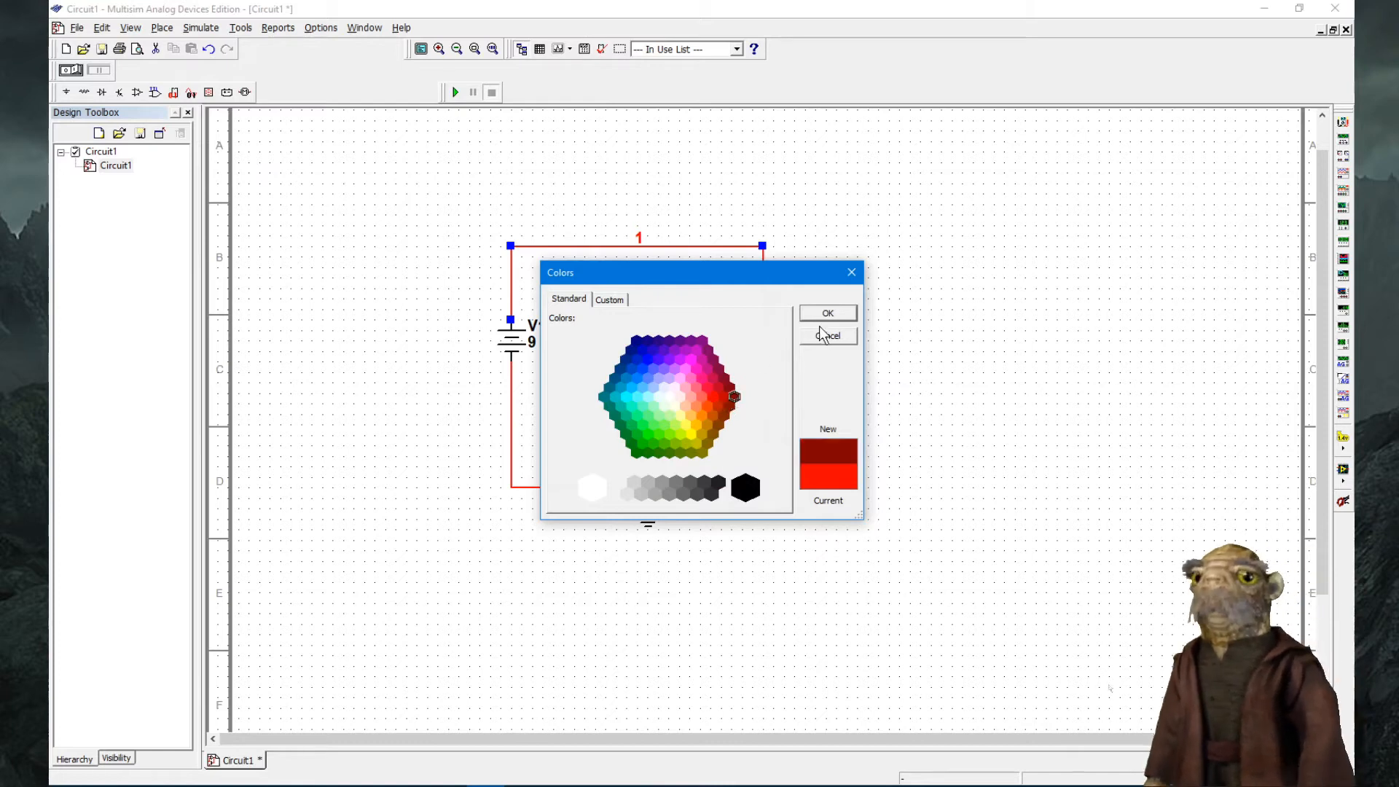
{"action": "left_click", "coordinate": [817, 310]}
- Set the segment color of the wire between V1 and R1 back to bright red
{"action": "left_click", "coordinate": [719, 247]}
{"action": "right_click", "coordinate": [719, 247]}
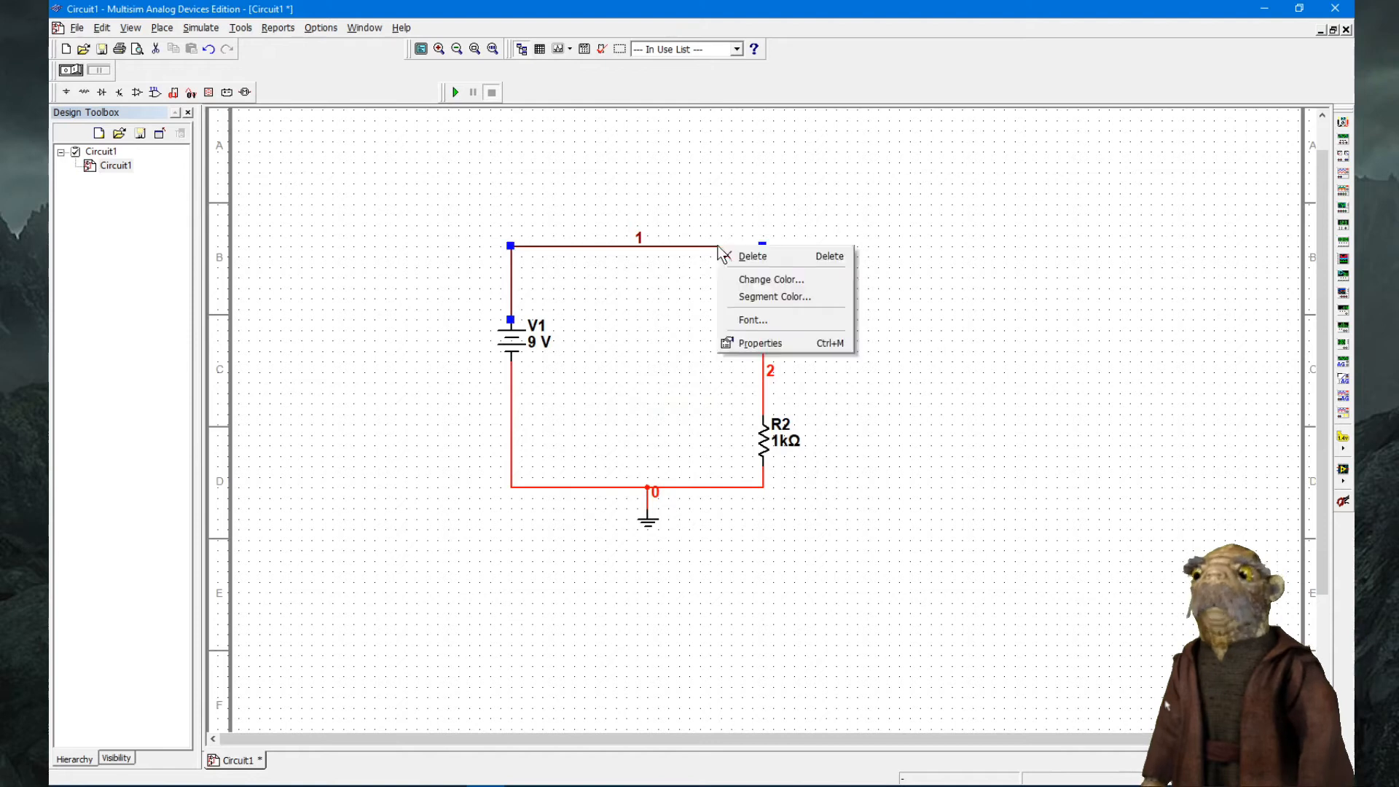
{"action": "left_click", "coordinate": [784, 297]}
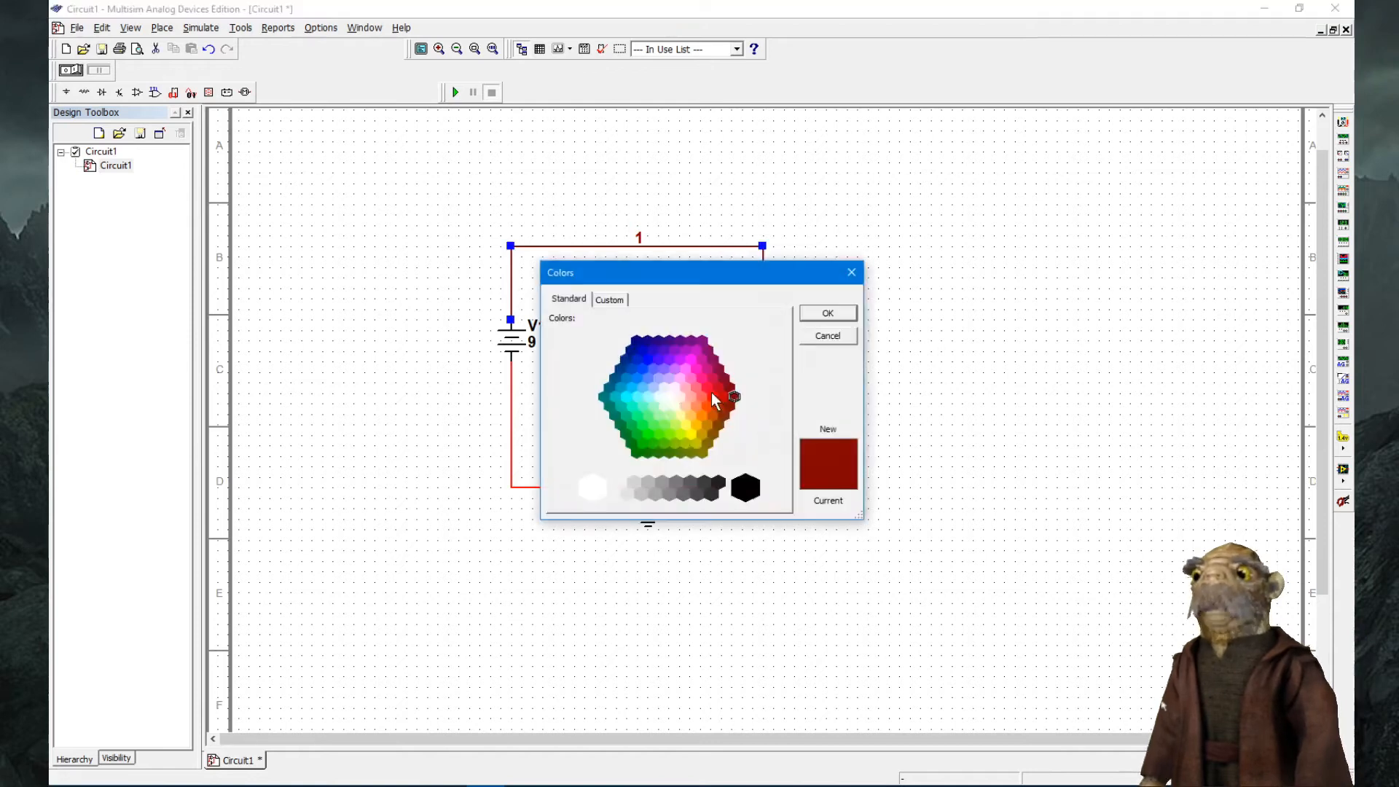
{"action": "left_click", "coordinate": [712, 394]}
{"action": "left_click", "coordinate": [827, 313]}
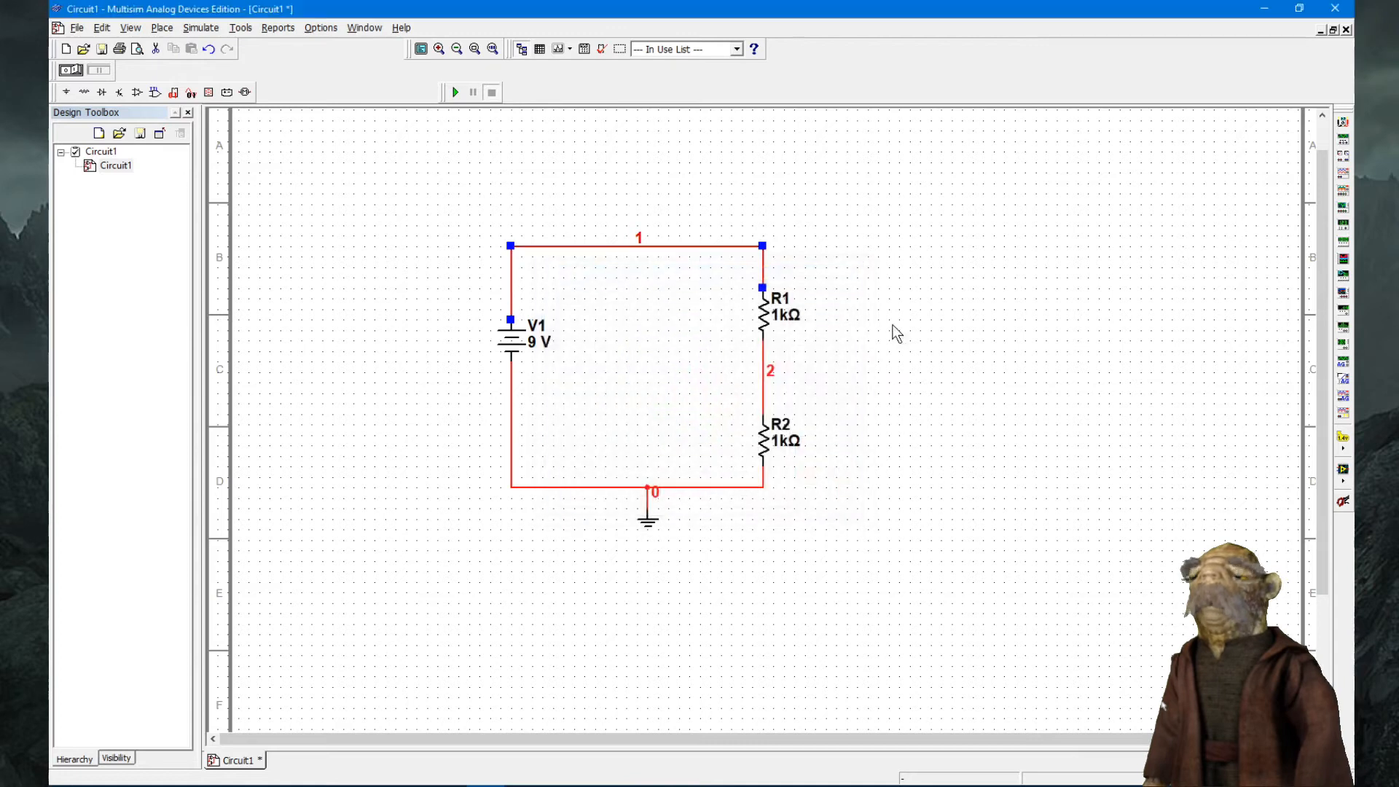
- Change the color of the whole ground net, from V1 to R2 and ground, to blue
{"action": "left_click", "coordinate": [728, 486]}
{"action": "right_click", "coordinate": [728, 486]}
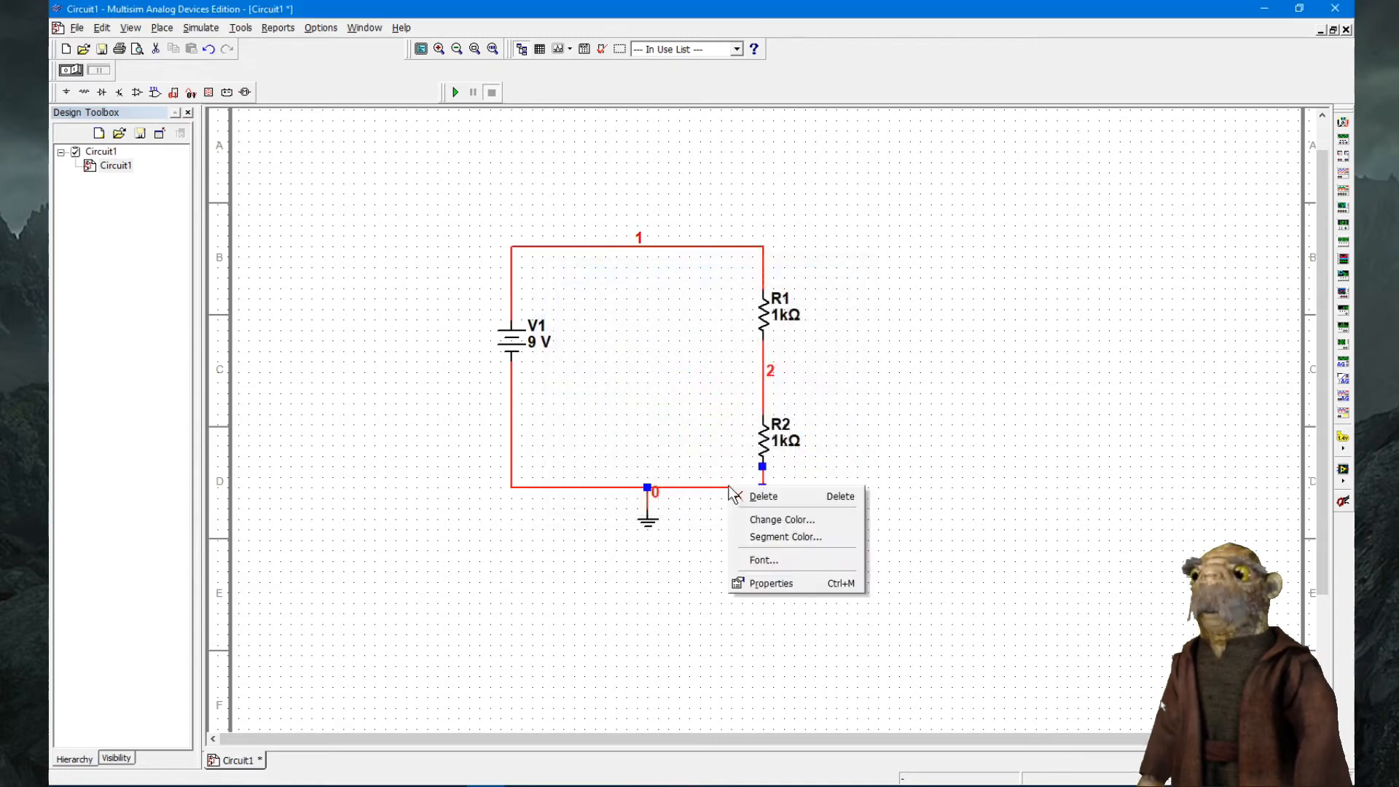
{"action": "left_click", "coordinate": [762, 518]}
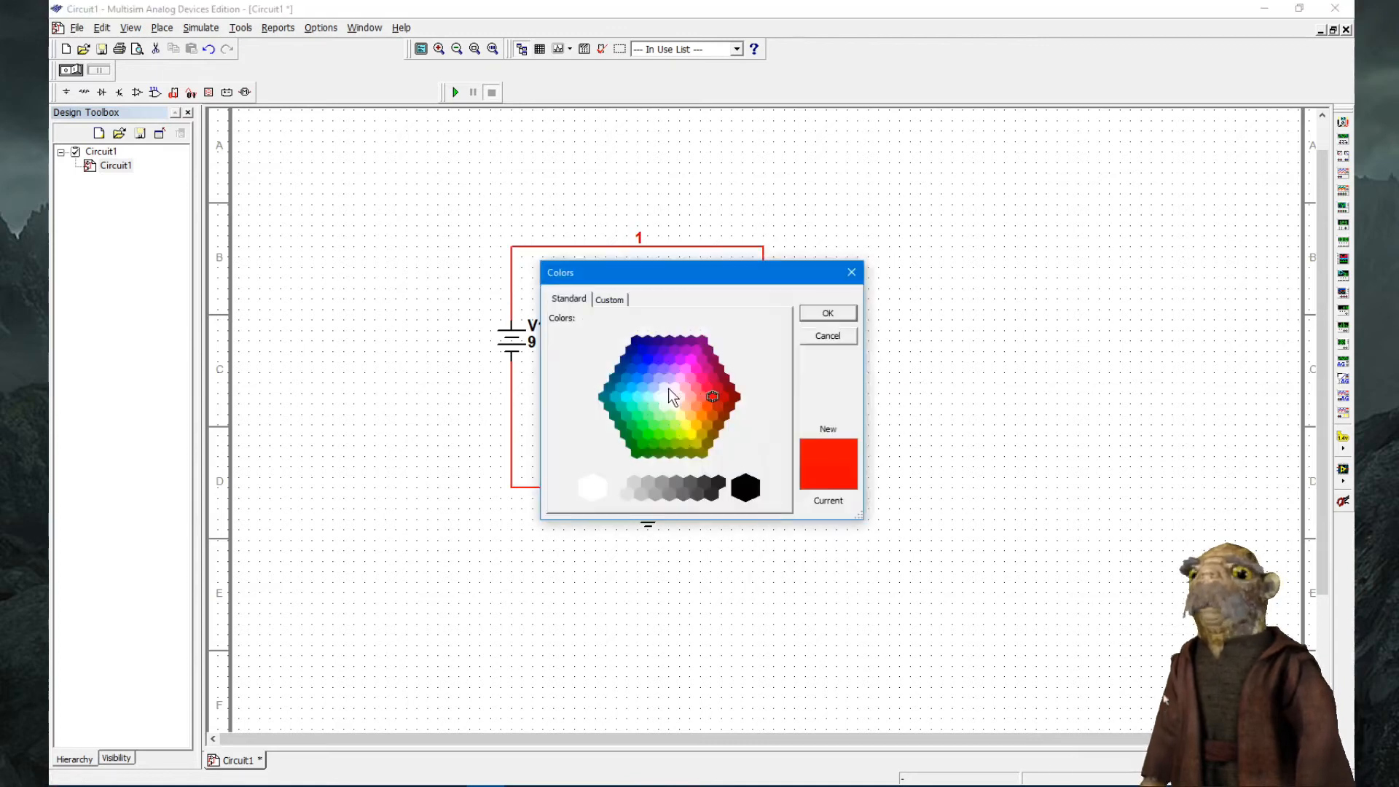
{"action": "left_click", "coordinate": [649, 355]}
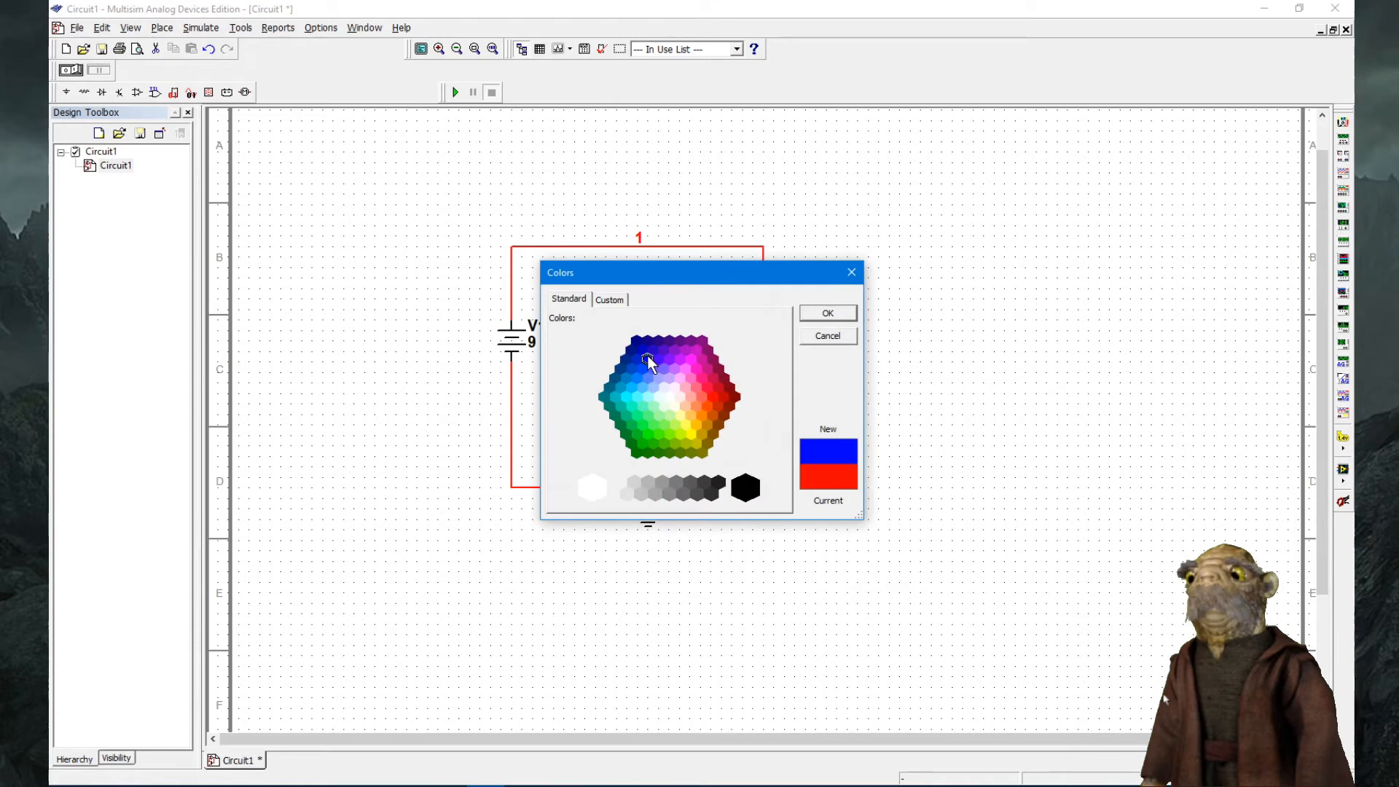
{"action": "left_click", "coordinate": [827, 313]}
{"action": "left_click", "coordinate": [901, 434]}
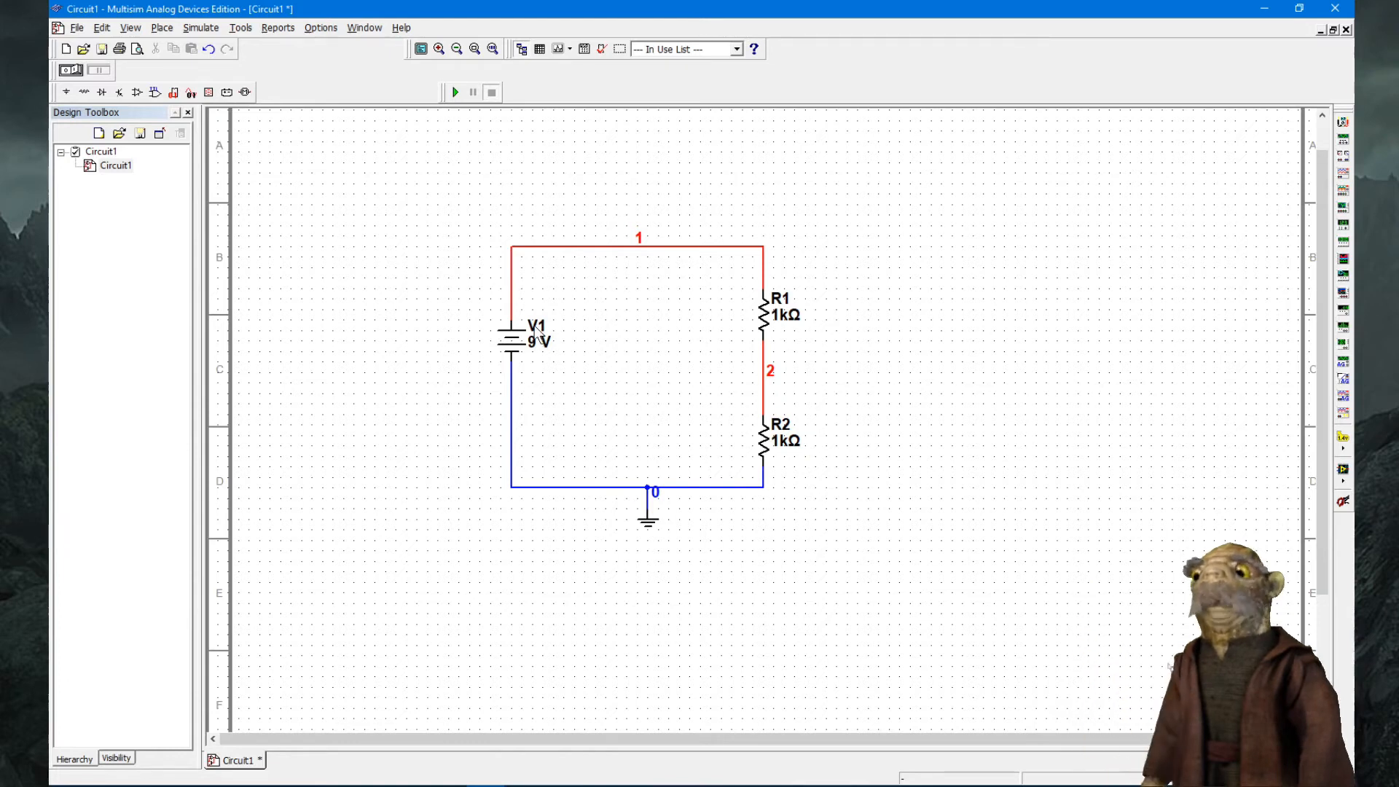
- Move V1 slightly down and reposition the top wire just above R1
{"action": "left_click", "coordinate": [513, 344]}
{"action": "left_click_drag", "start_coordinate": [515, 337], "coordinate": [522, 356]}
{"action": "left_click", "coordinate": [682, 319]}
{"action": "left_click_drag", "start_coordinate": [682, 289], "coordinate": [688, 265]}
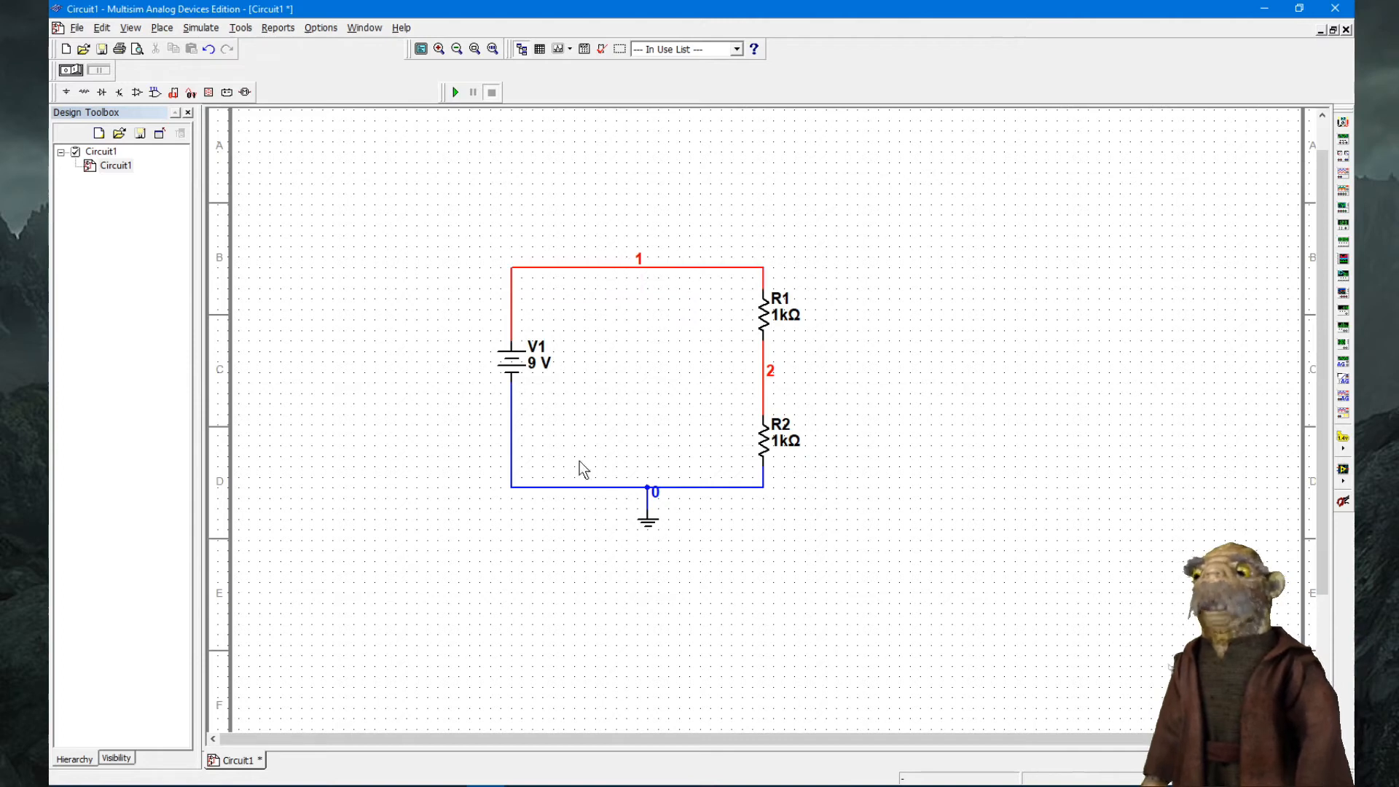
- Run the simulation of the completed circuit and stop it again
{"action": "scroll", "coordinate": [761, 421], "scroll_direction": "up", "scroll_amount": 4}
{"action": "scroll", "coordinate": [763, 425], "scroll_direction": "down", "scroll_amount": 3}
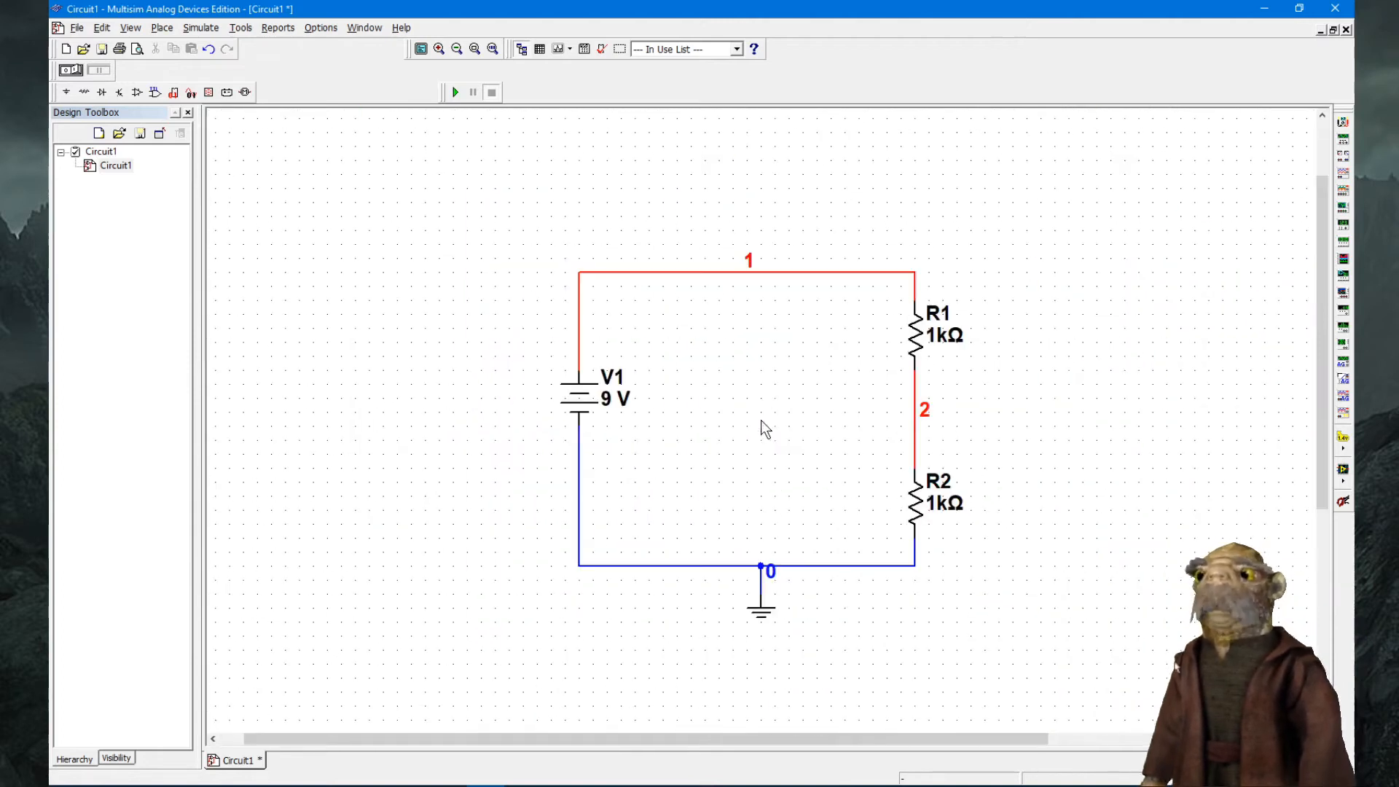
{"action": "scroll", "coordinate": [763, 421], "scroll_direction": "up", "scroll_amount": 3}
{"action": "scroll", "coordinate": [761, 421], "scroll_direction": "down", "scroll_amount": 3}
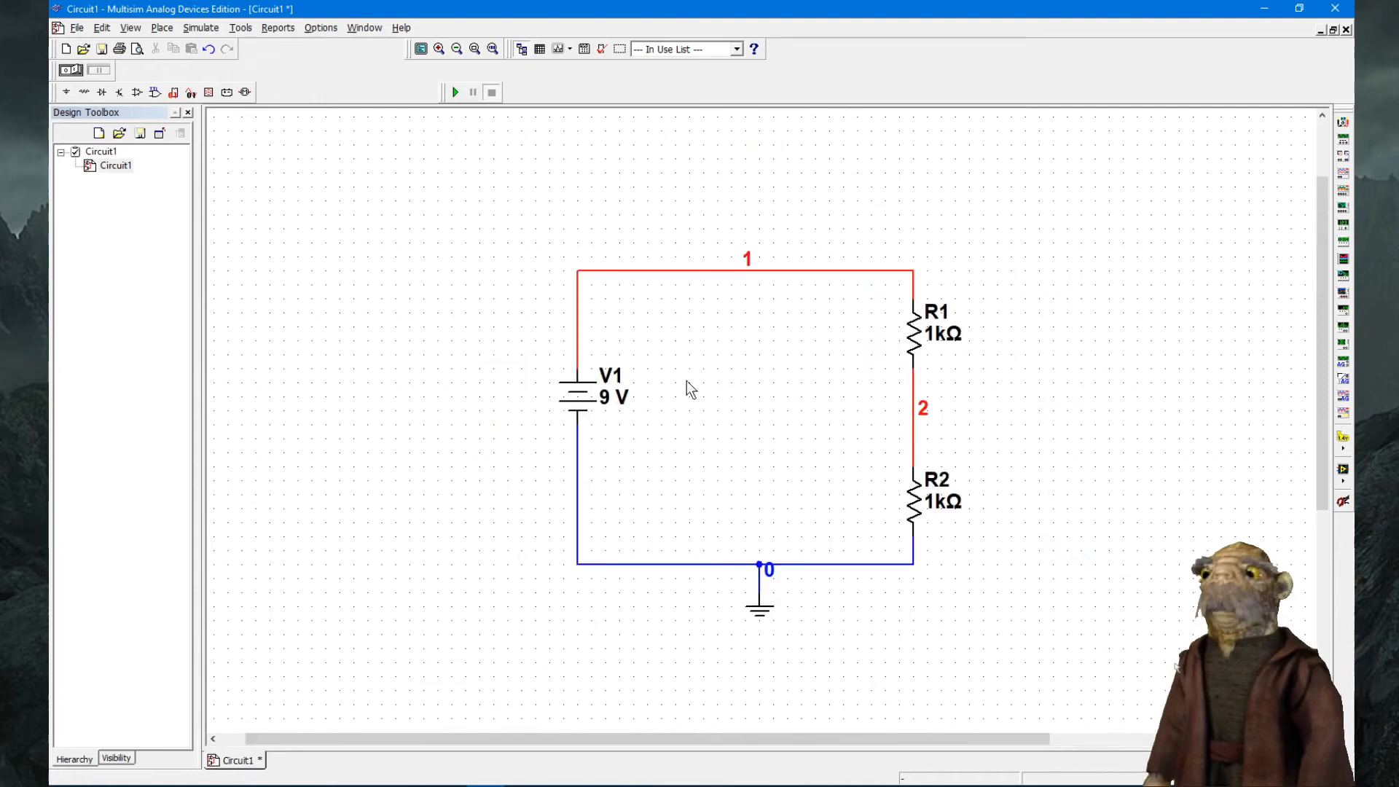
{"action": "left_click", "coordinate": [455, 93]}
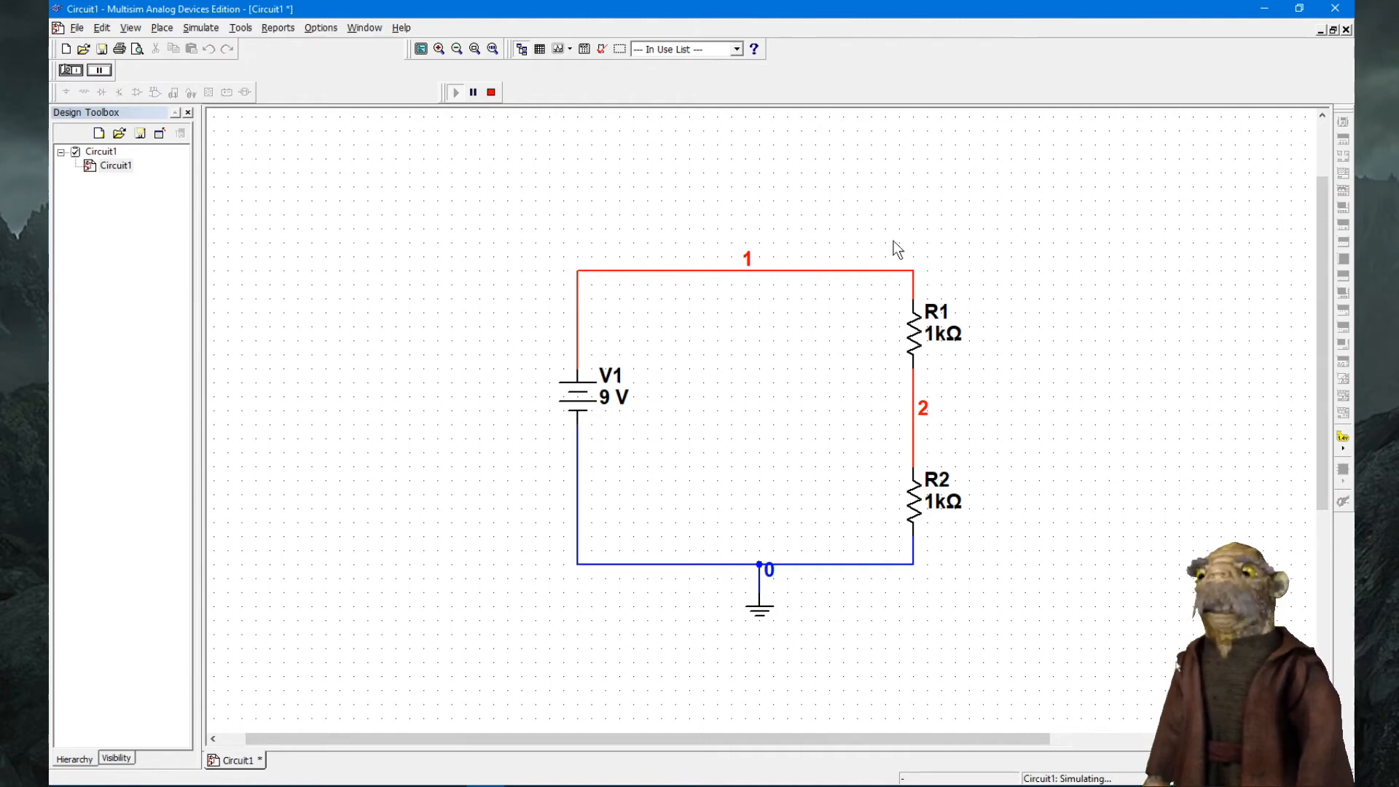
{"action": "left_click", "coordinate": [492, 93]}
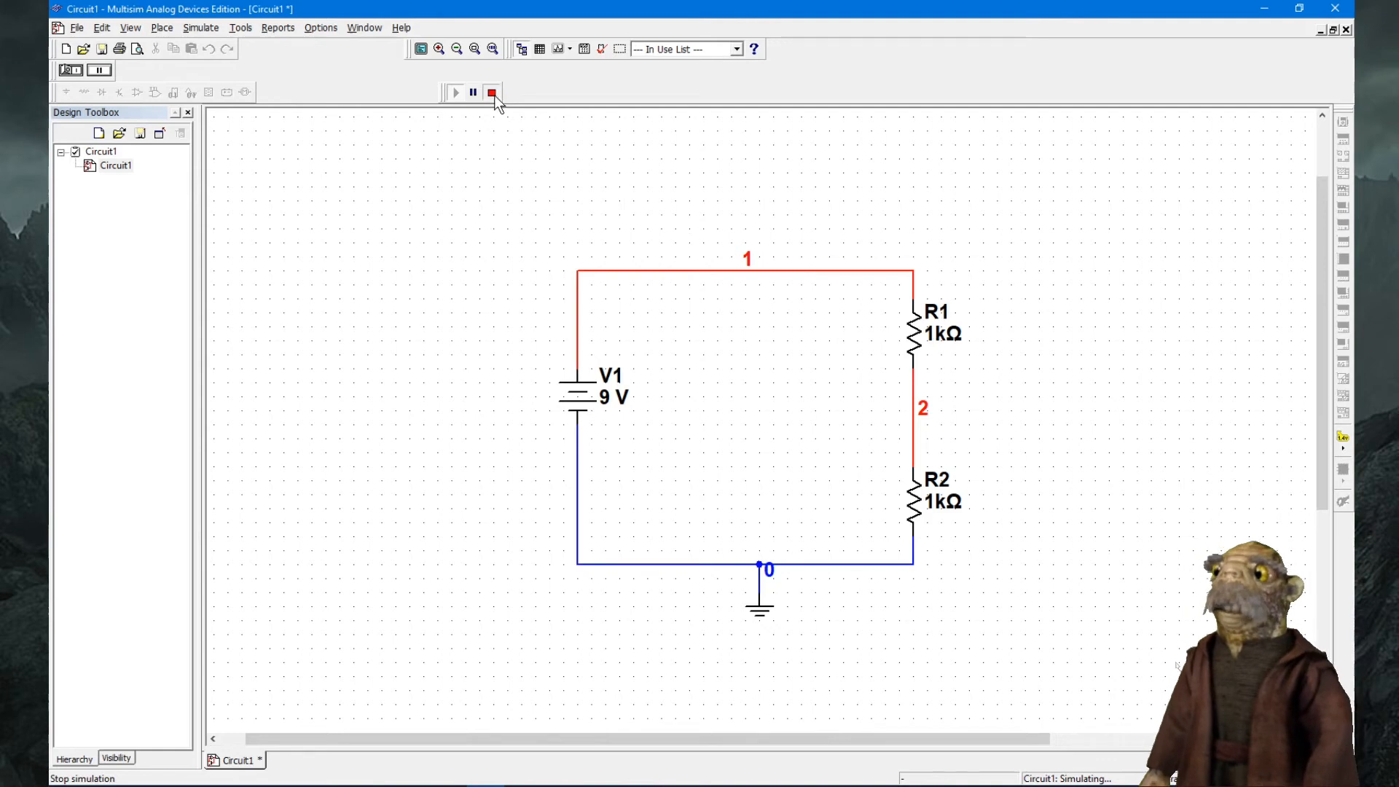
- Place a multimeter on the sheet to the right of R1
{"action": "left_click_drag", "start_coordinate": [755, 737], "coordinate": [767, 736]}
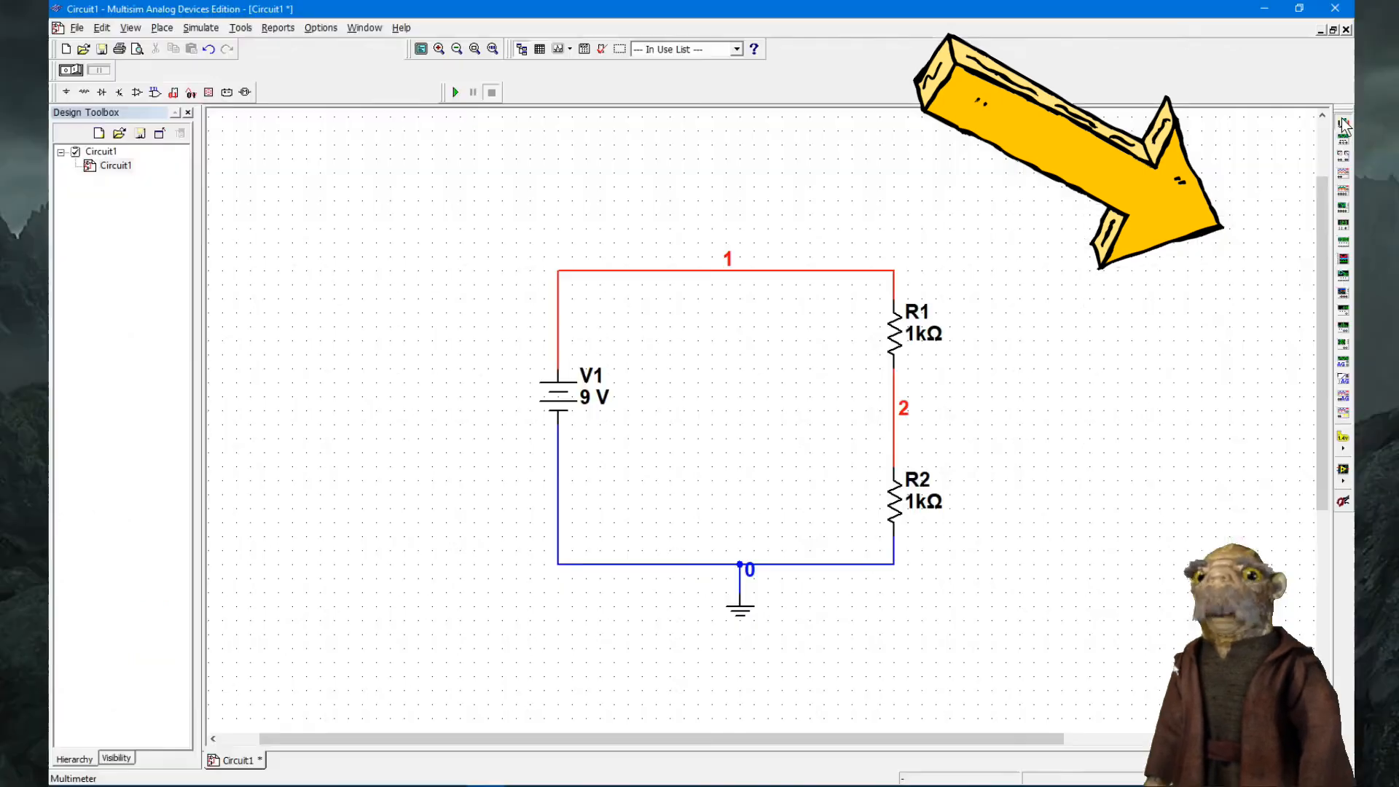
{"action": "left_click", "coordinate": [1259, 250]}
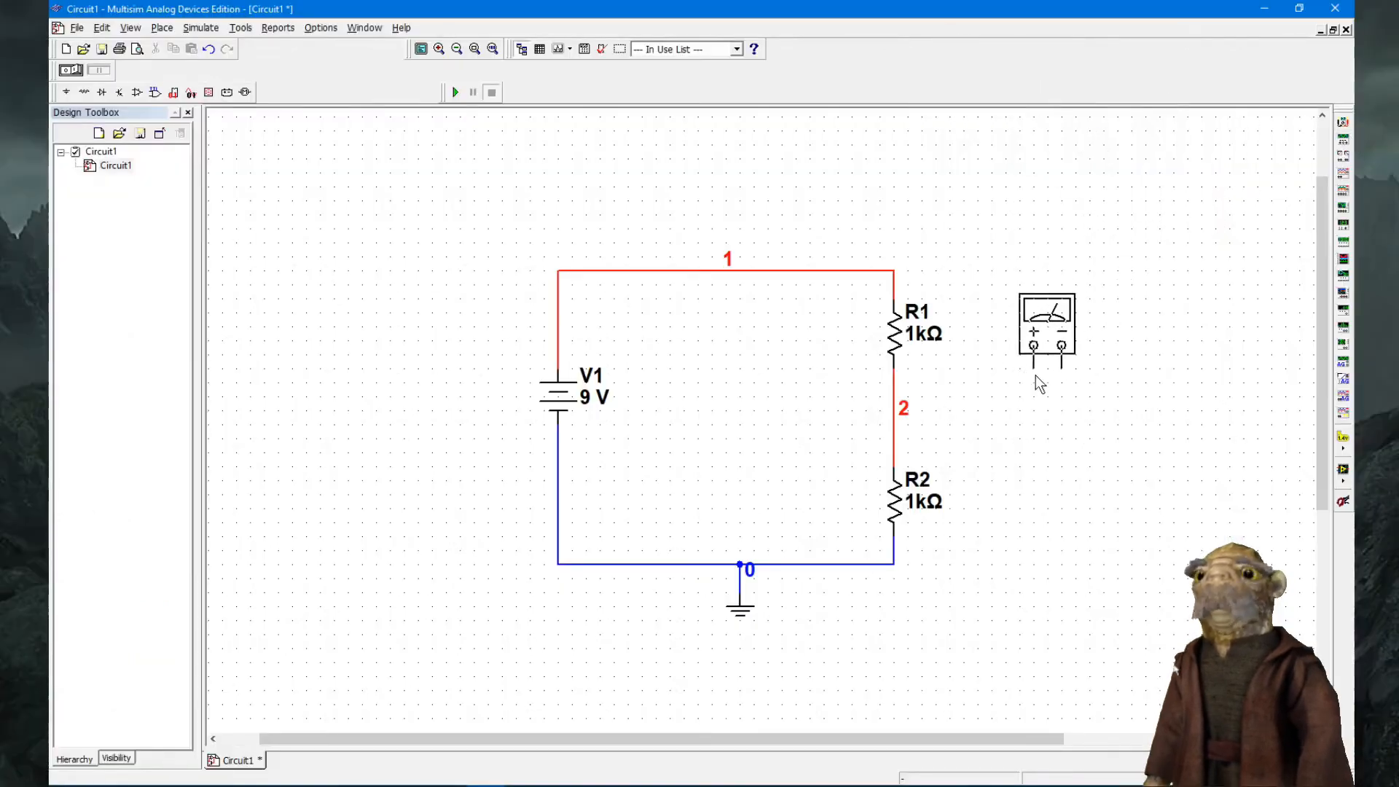
{"action": "left_click", "coordinate": [1022, 392]}
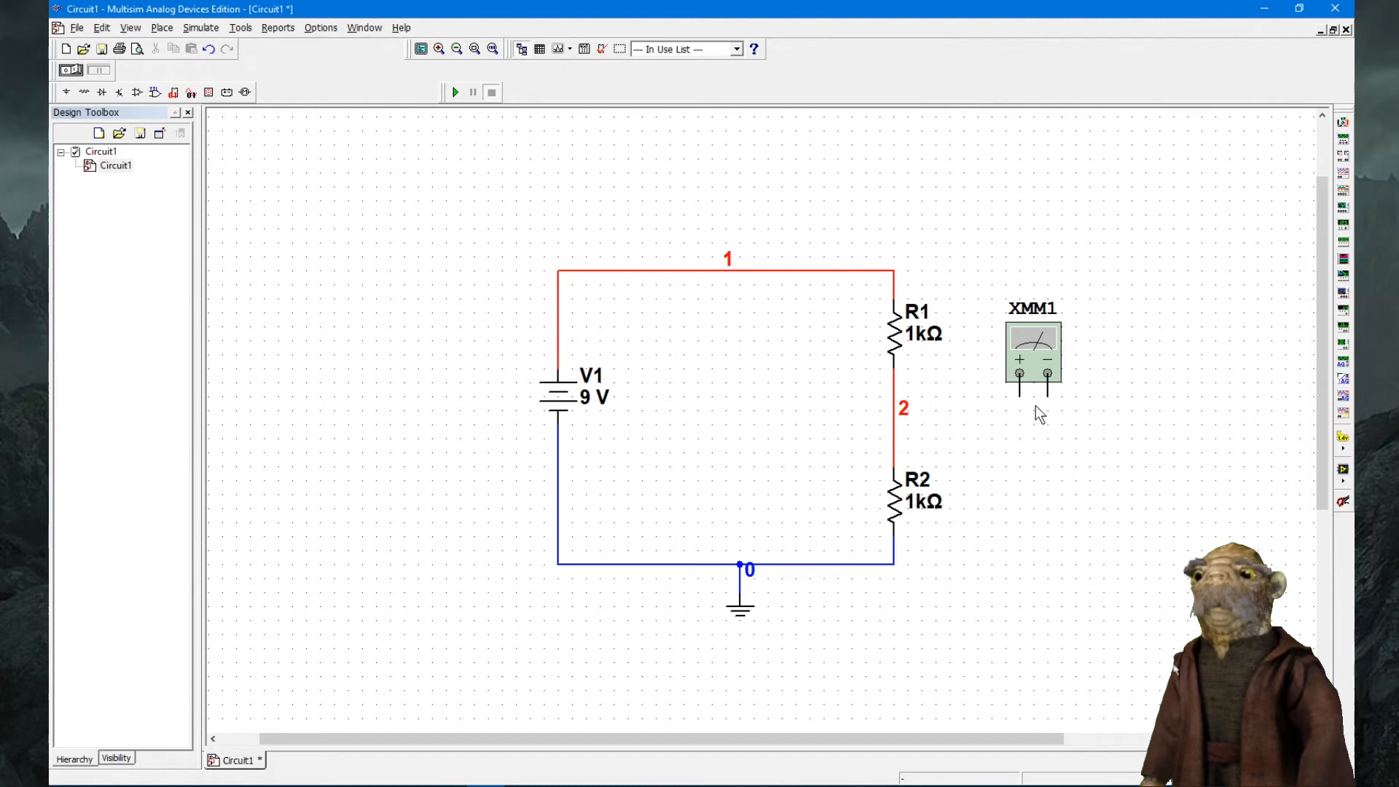
- Wire the multimeter across R2, with its negative terminal on the ground net and its positive terminal on the node between R1 and R2
{"action": "left_click", "coordinate": [1048, 394]}
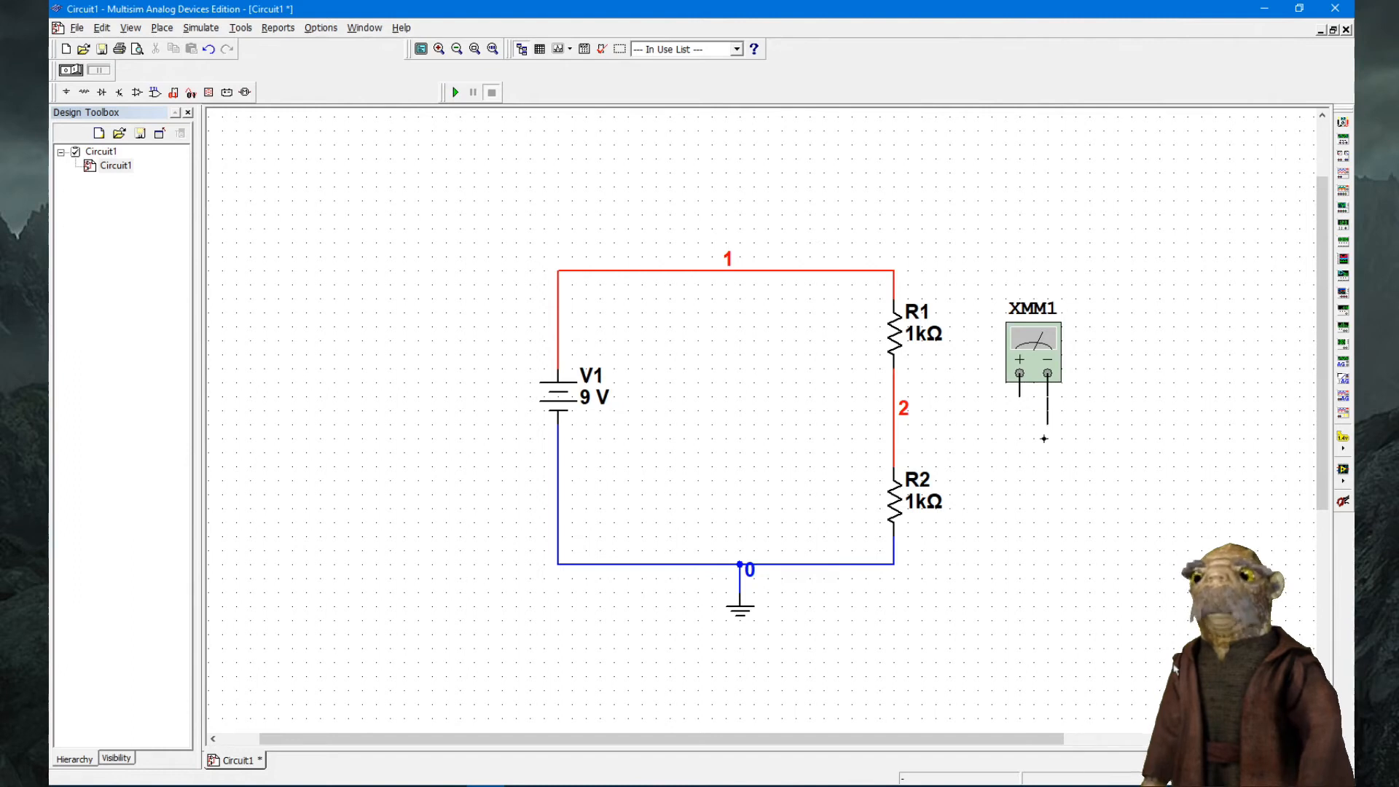
{"action": "left_click", "coordinate": [899, 563]}
{"action": "left_click", "coordinate": [1019, 394]}
{"action": "left_click", "coordinate": [895, 424]}
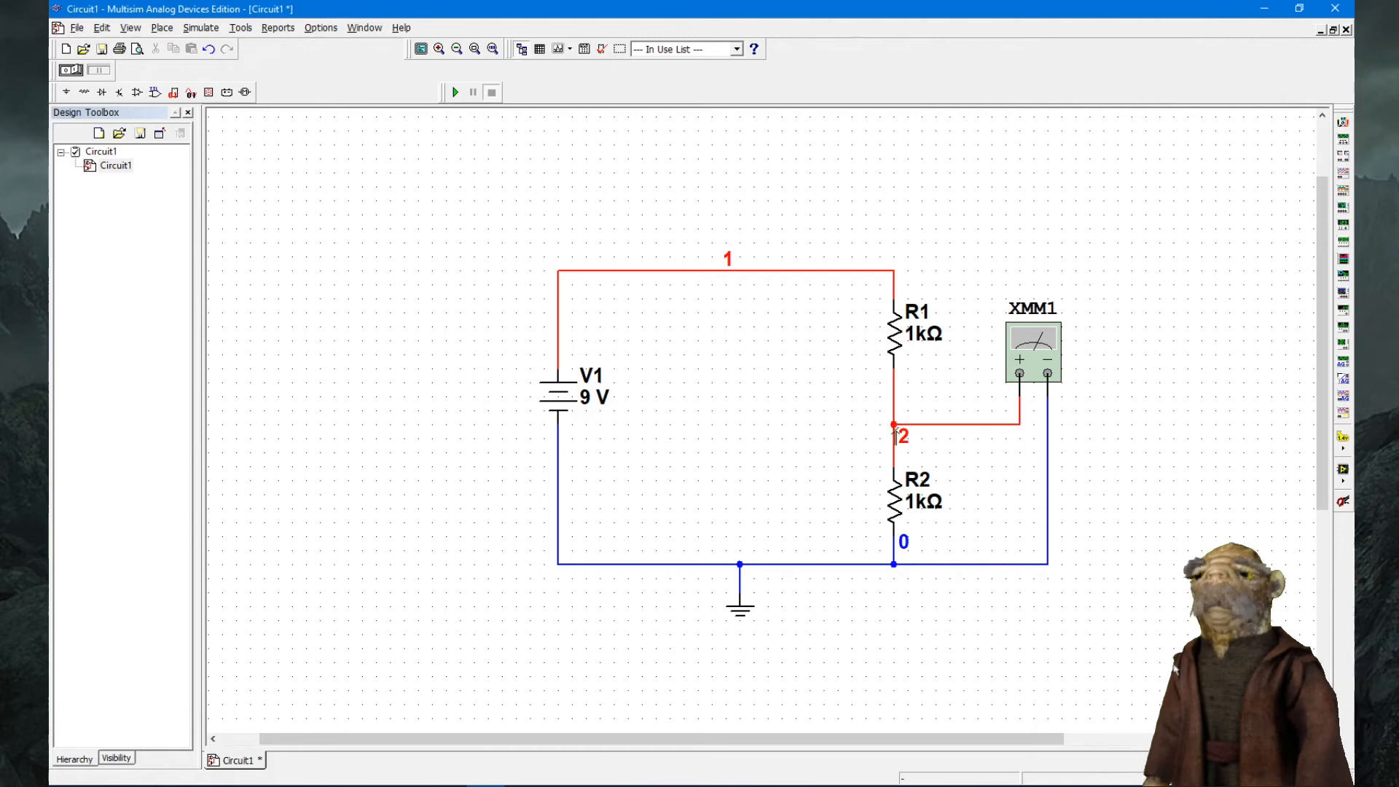
- Open the multimeter's readout window and move it above the circuit, clear of the wiring
{"action": "double_click", "coordinate": [1027, 355]}
{"action": "left_click_drag", "start_coordinate": [702, 341], "coordinate": [977, 157]}
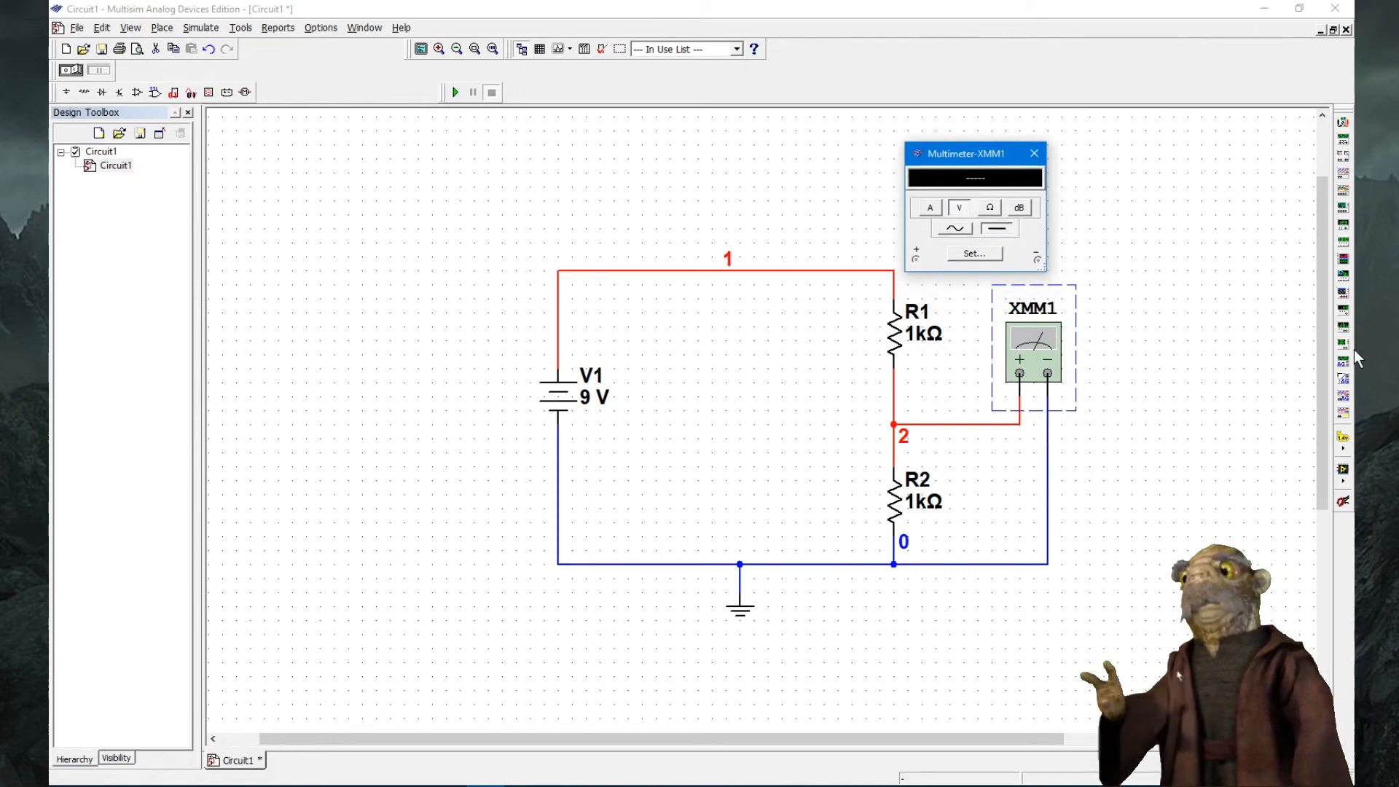
{"action": "scroll", "coordinate": [767, 432], "scroll_direction": "up", "scroll_amount": 3}
{"action": "scroll", "coordinate": [762, 428], "scroll_direction": "up", "scroll_amount": 3}
{"action": "scroll", "coordinate": [755, 304], "scroll_direction": "down", "scroll_amount": 6}
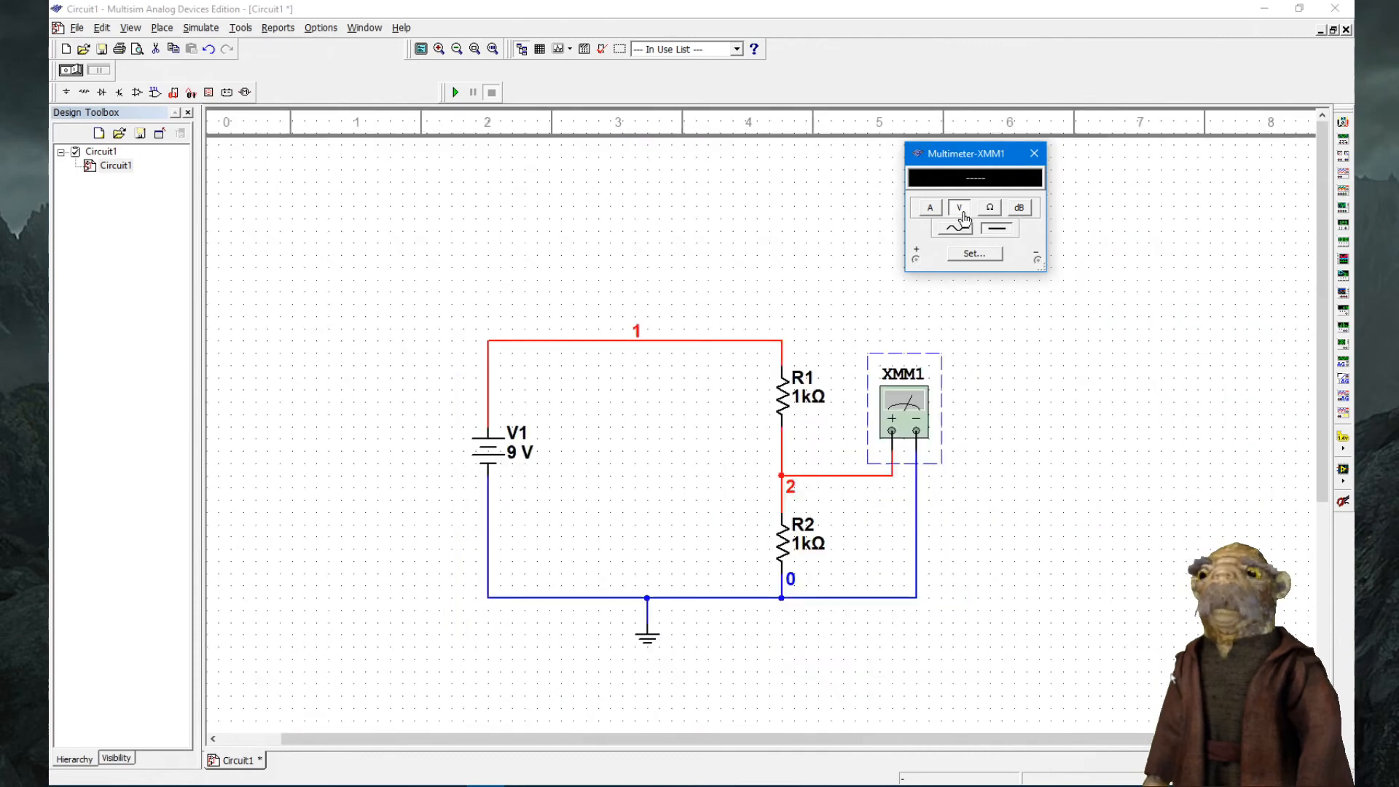
- Set the multimeter to measure DC voltage, and close its readout window
{"action": "left_click", "coordinate": [998, 231]}
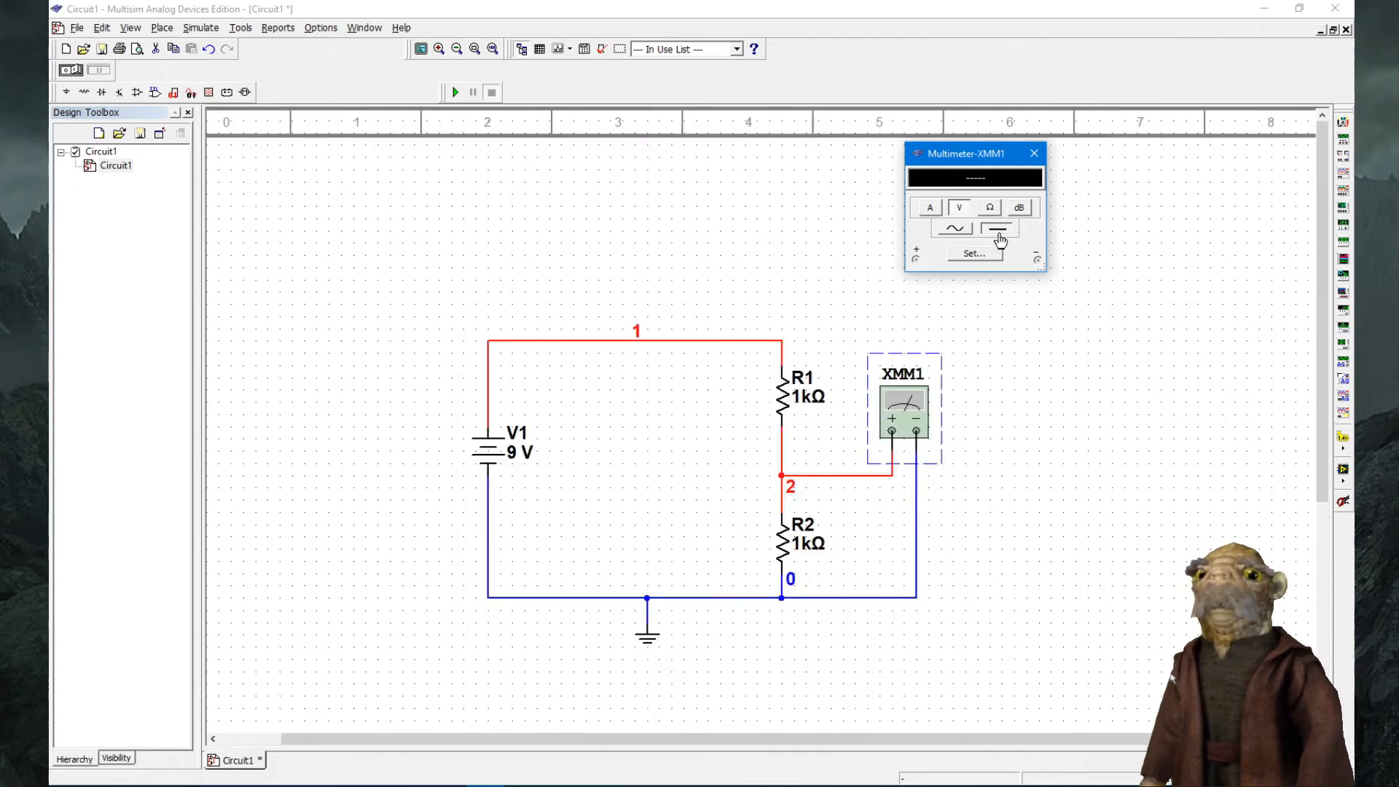
{"action": "left_click", "coordinate": [930, 207]}
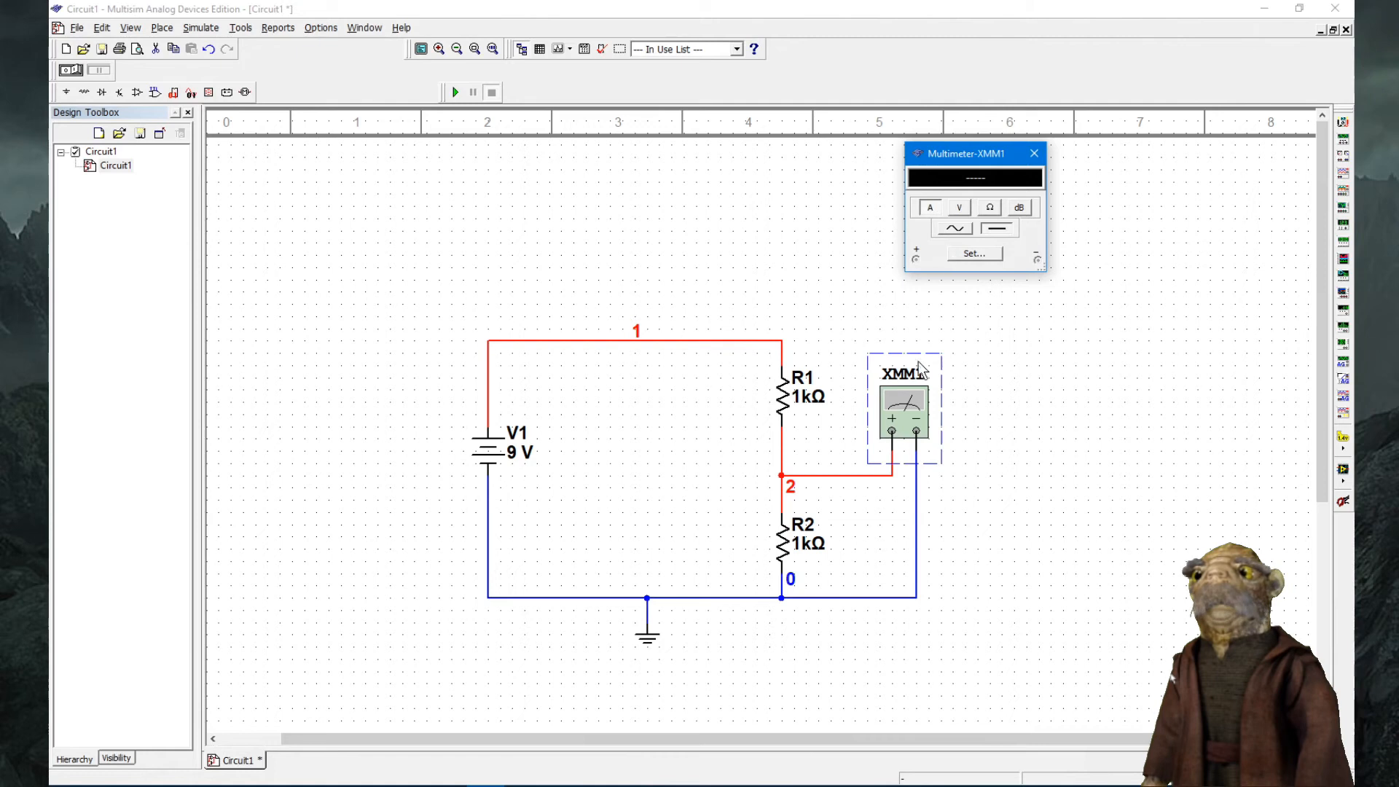
{"action": "left_click", "coordinate": [959, 208]}
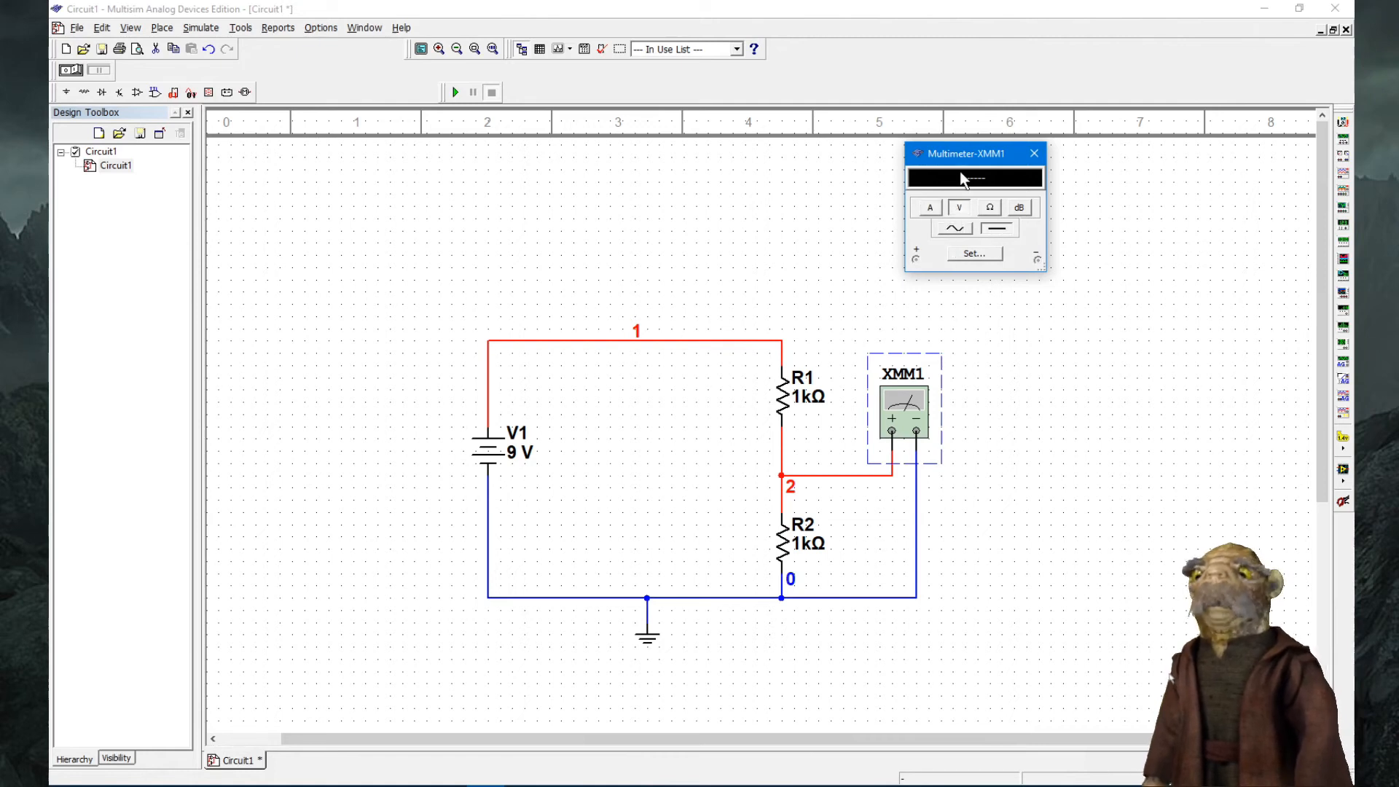
{"action": "left_click_drag", "start_coordinate": [963, 156], "coordinate": [923, 192]}
{"action": "left_click", "coordinate": [979, 379]}
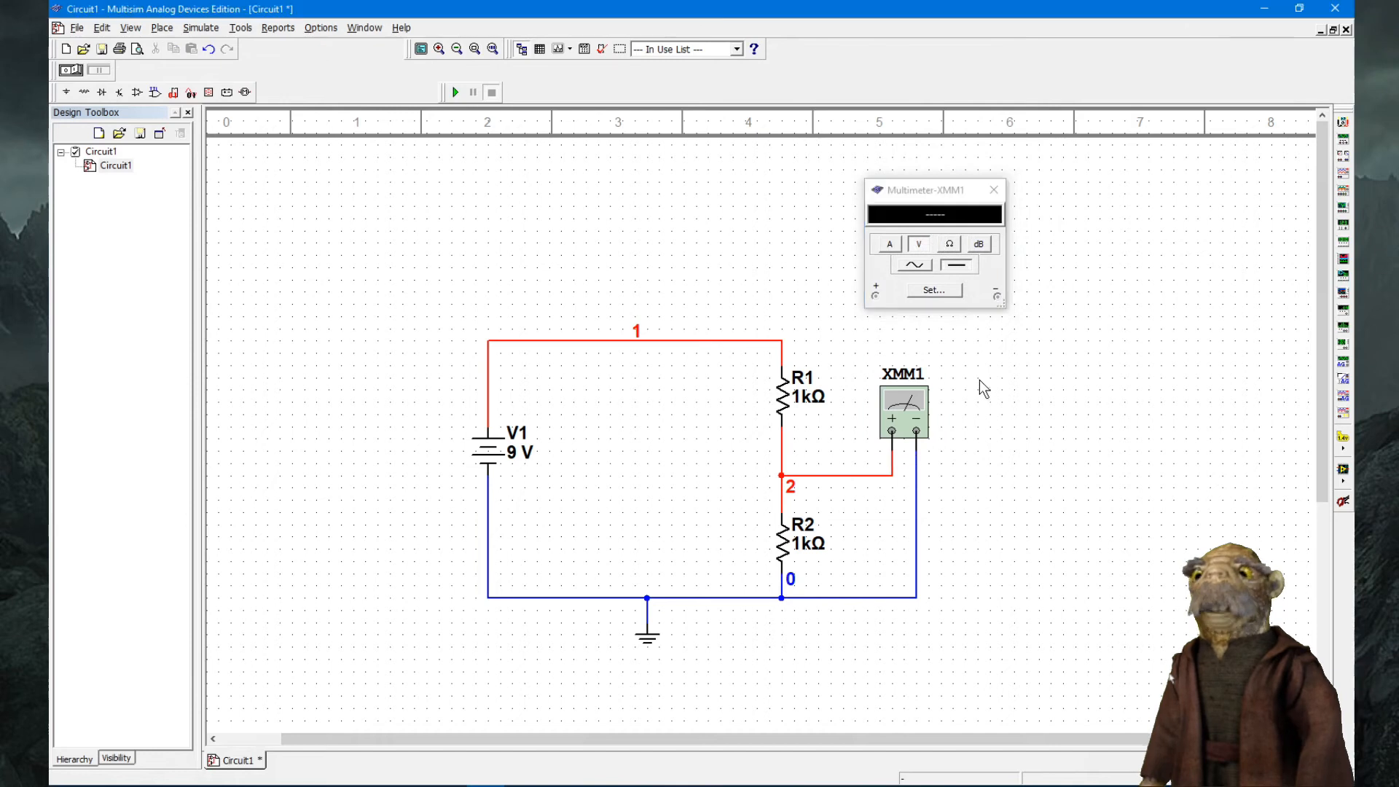
{"action": "left_click", "coordinate": [994, 189]}
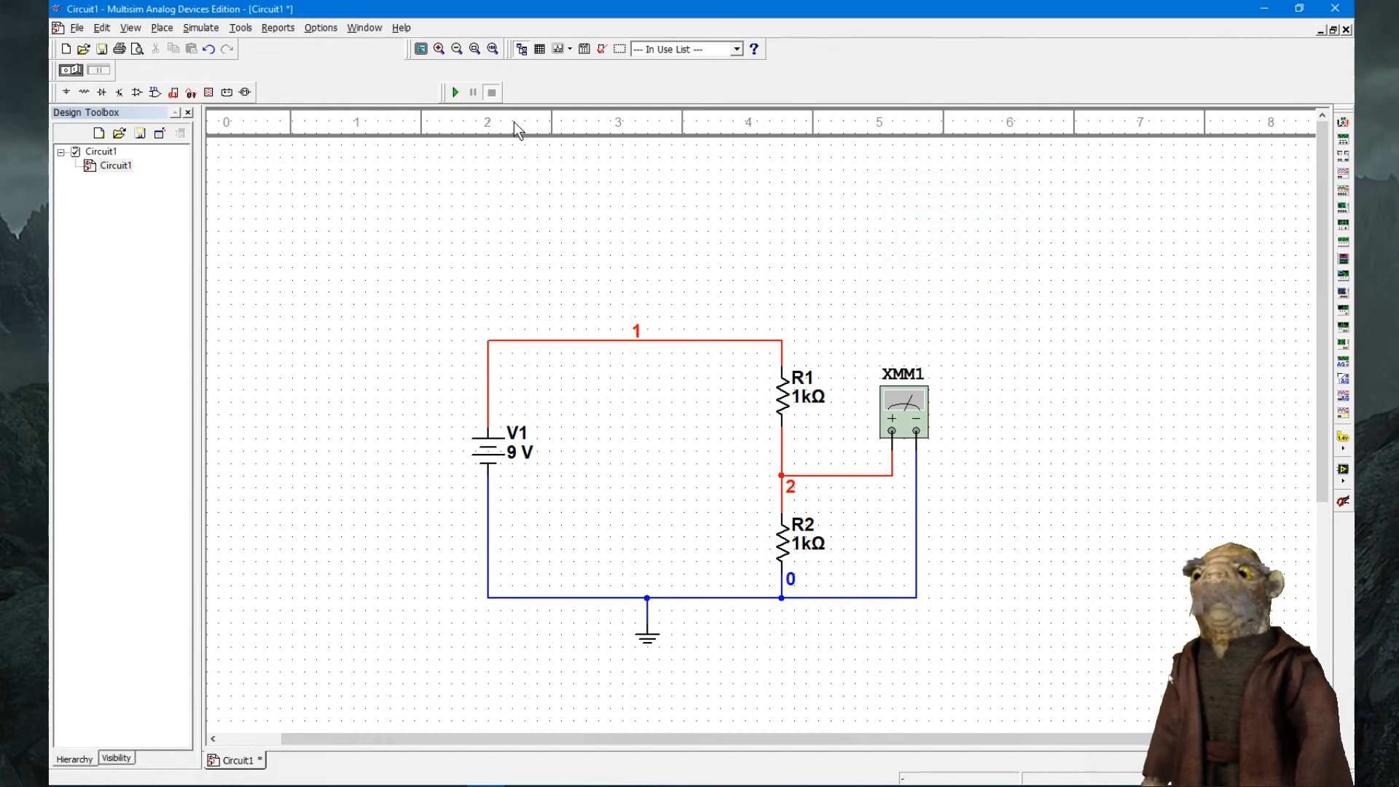
- Run the simulation, read R2's voltage on the multimeter's readout placed beside the instrument, and stop the simulation
{"action": "left_click", "coordinate": [456, 92]}
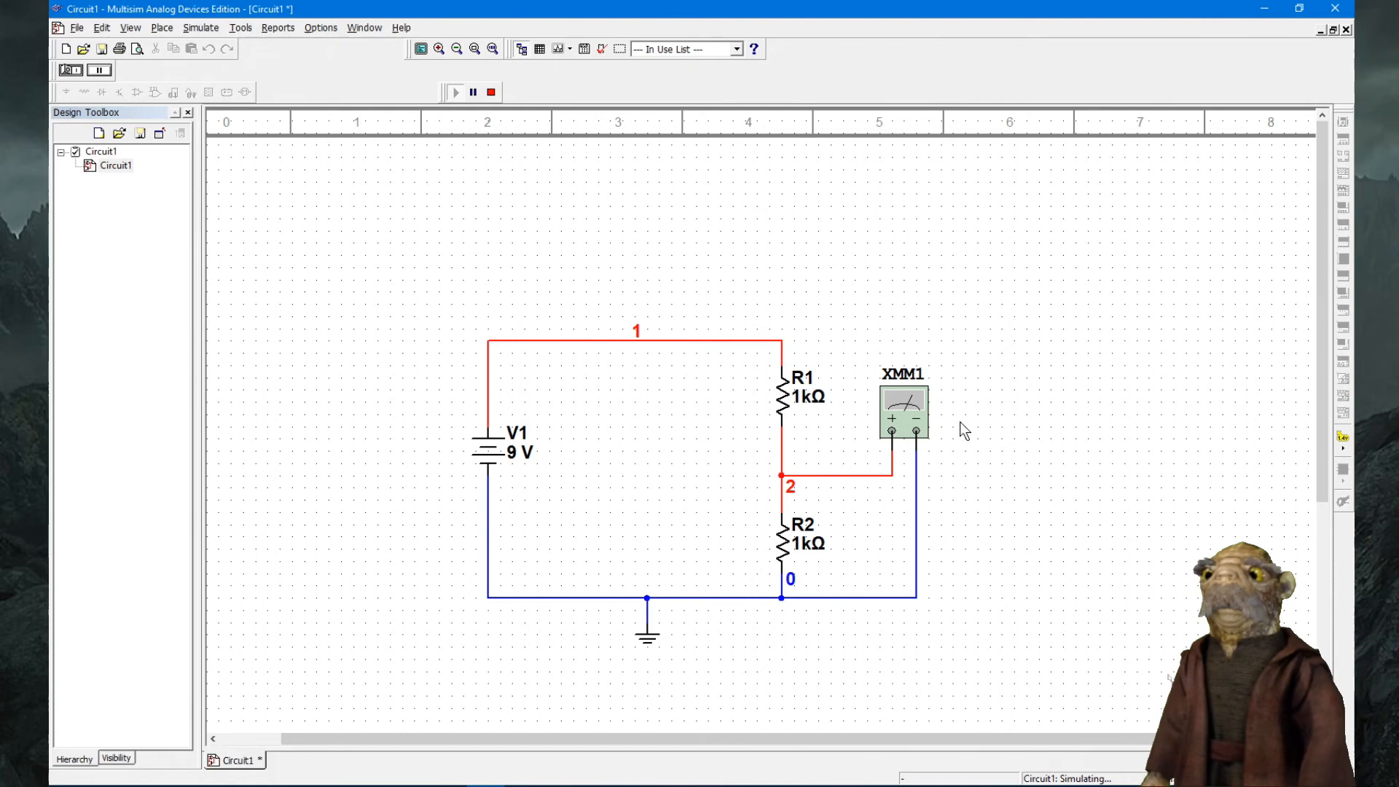
{"action": "left_click", "coordinate": [917, 416]}
{"action": "double_click", "coordinate": [916, 416]}
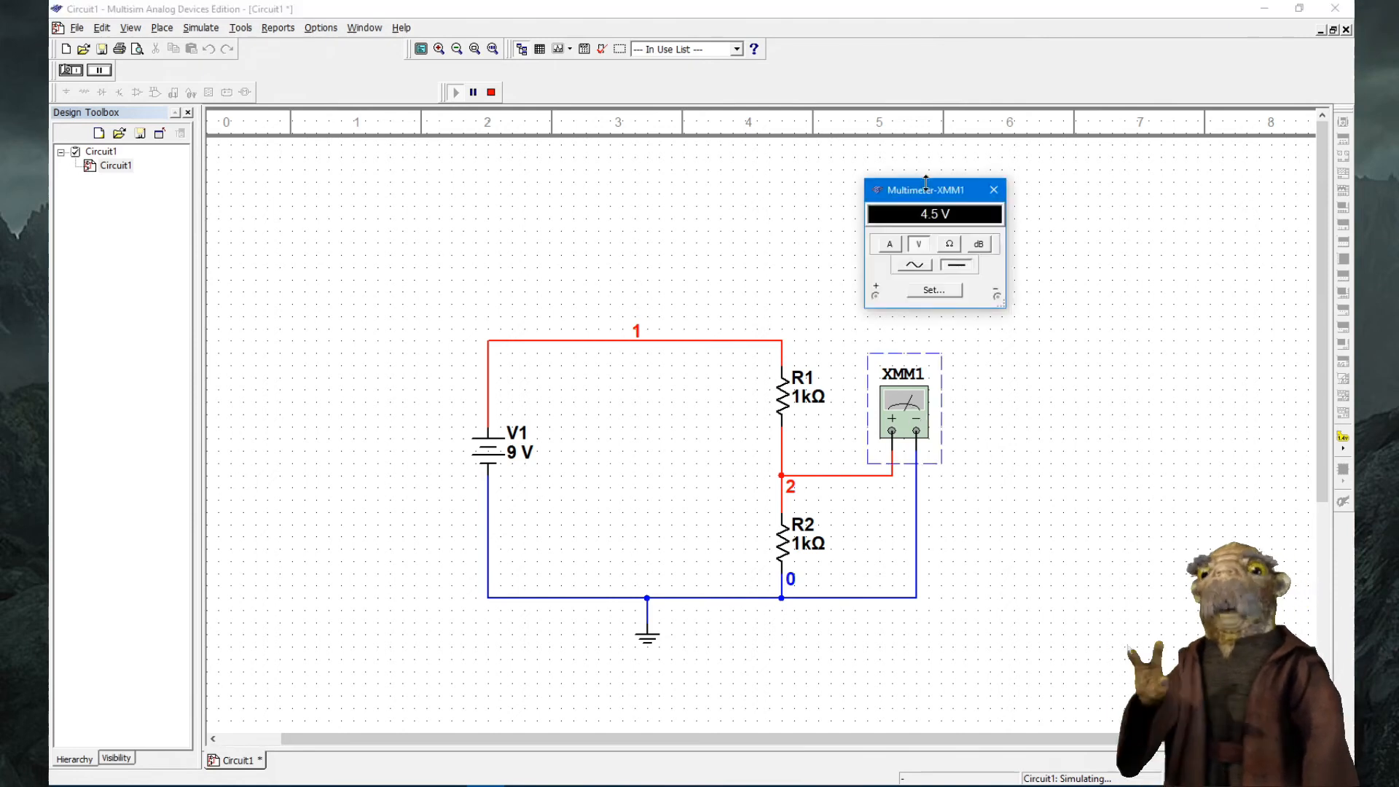
{"action": "left_click_drag", "start_coordinate": [926, 197], "coordinate": [1023, 361]}
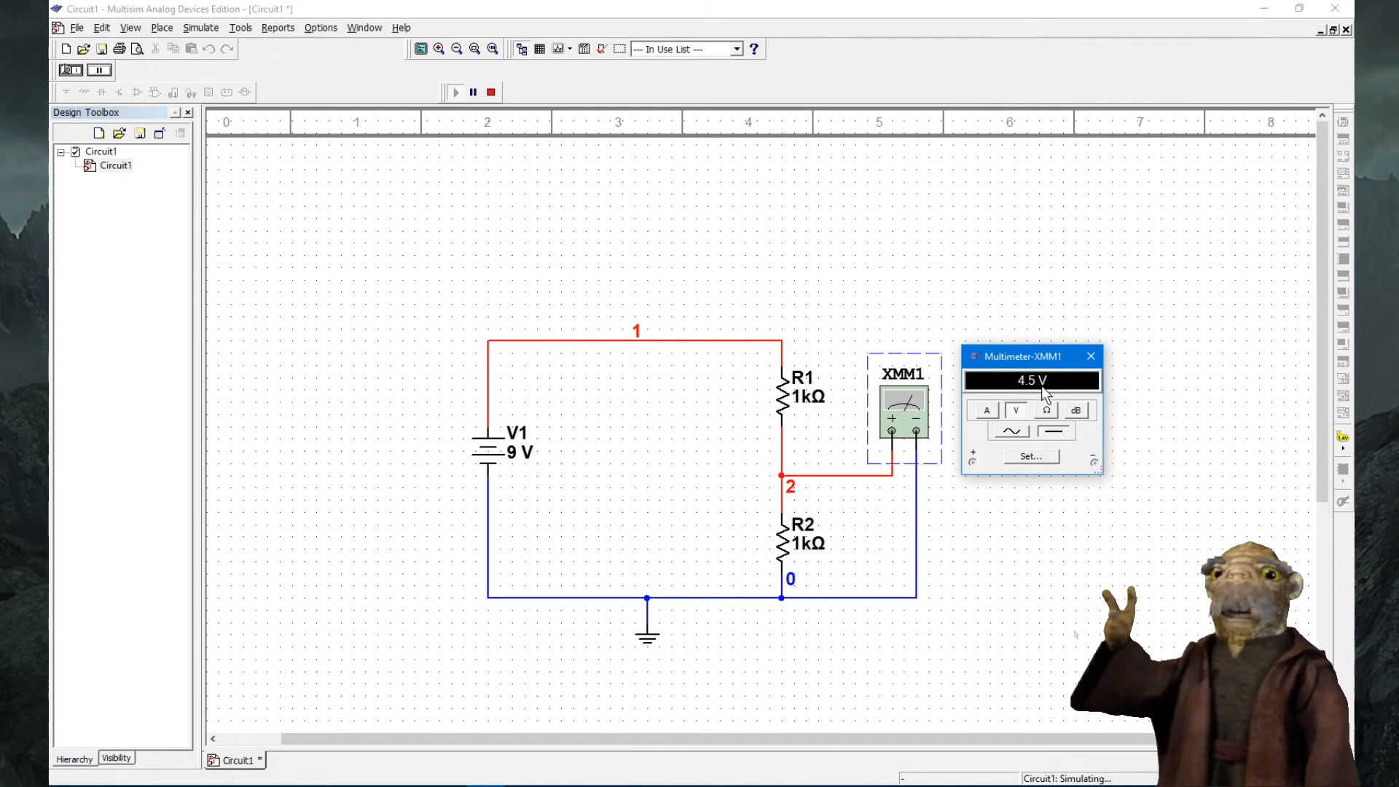
{"action": "left_click", "coordinate": [491, 92]}
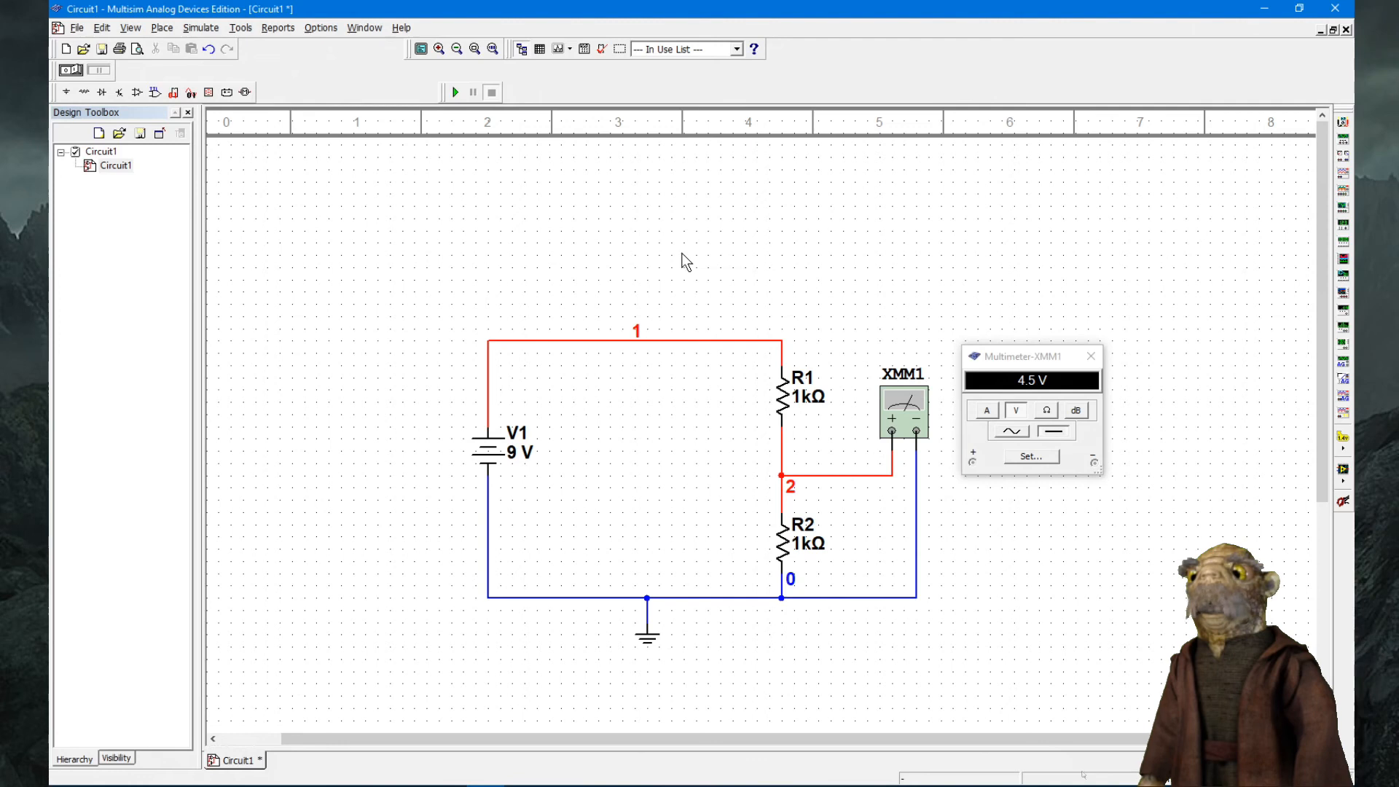
{"action": "left_click", "coordinate": [649, 339]}
{"action": "left_click", "coordinate": [674, 291]}
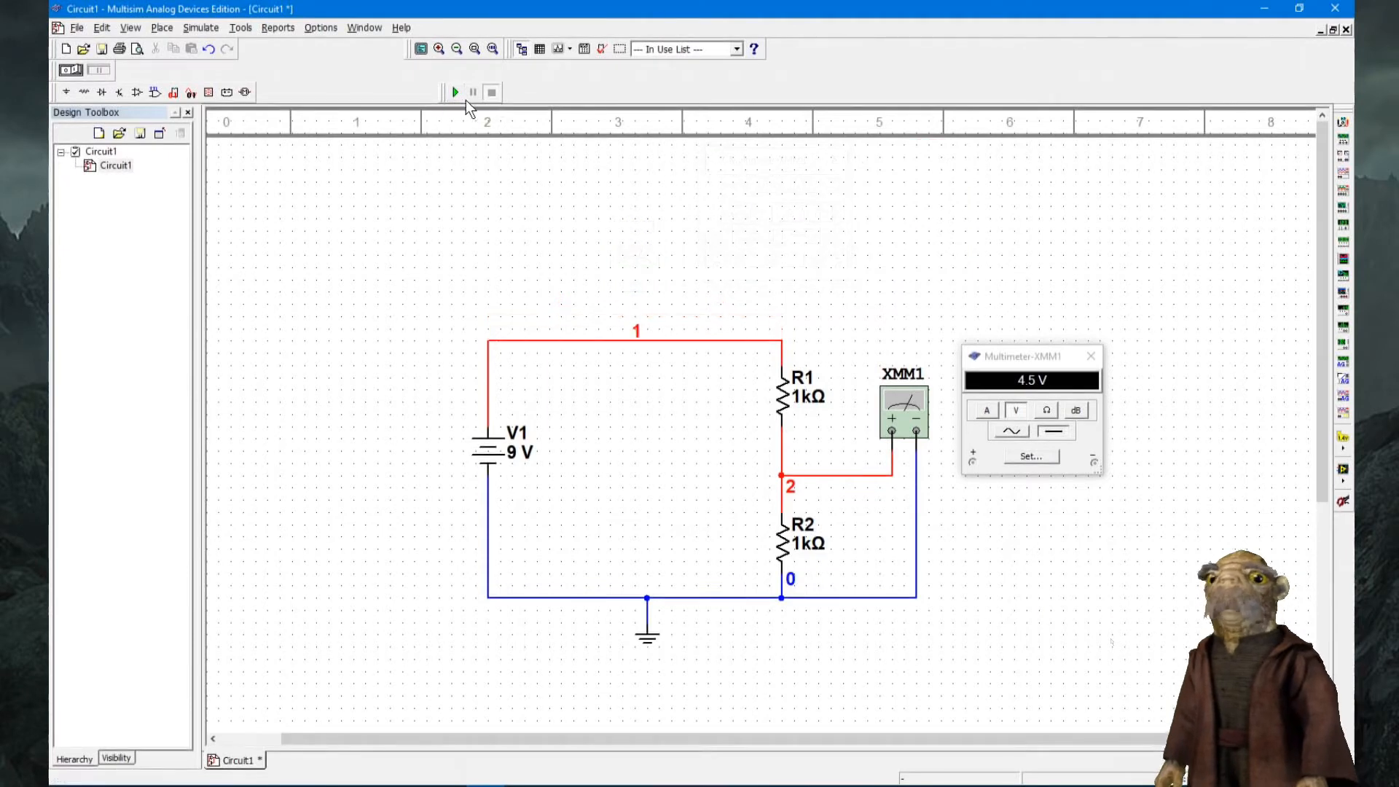
- Place a second multimeter on the sheet above the wire joining V1 to R1
{"action": "left_click", "coordinate": [1342, 131]}
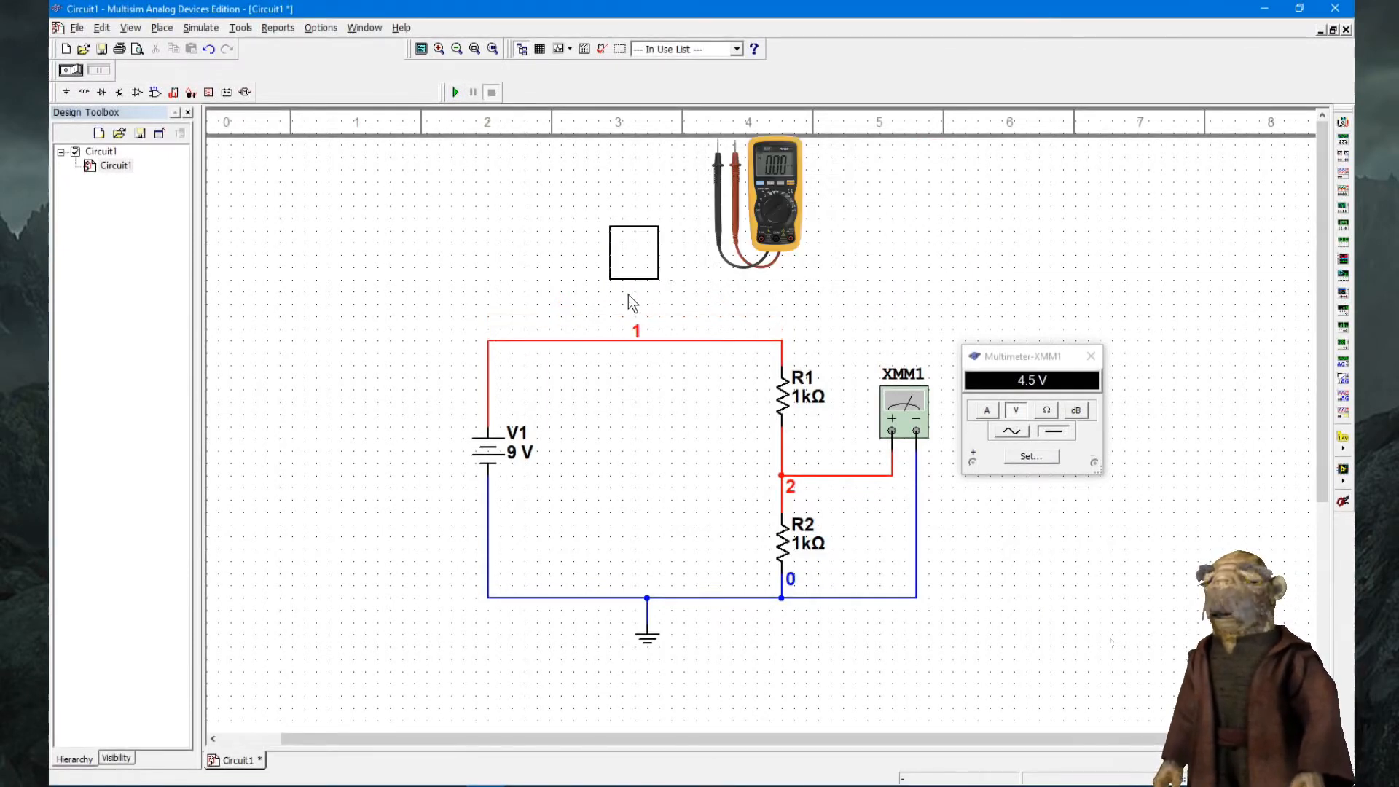
{"action": "left_click", "coordinate": [628, 342]}
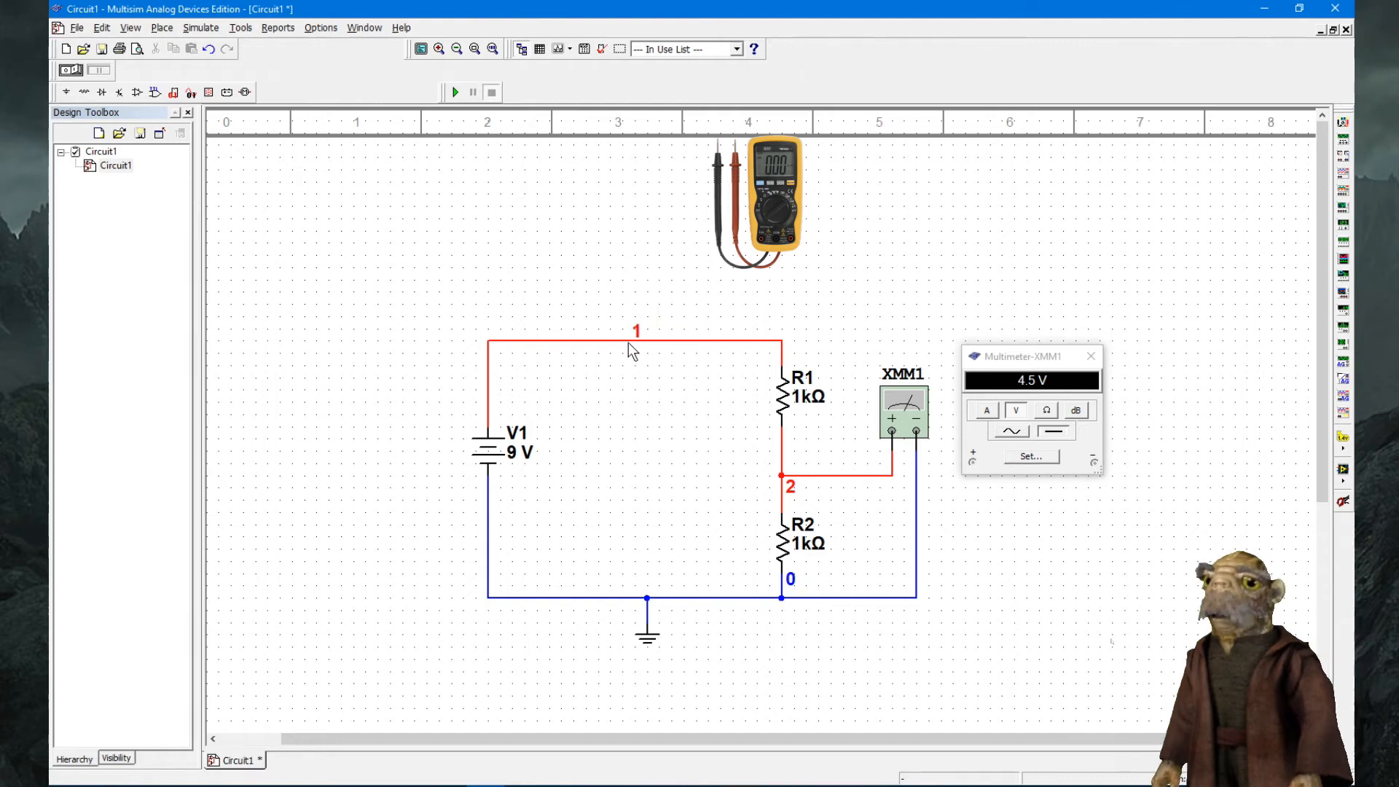
{"action": "left_click_drag", "start_coordinate": [627, 313], "coordinate": [626, 271]}
- Delete the wire between V1 and R1, and wire the second multimeter in series, positive terminal to V1 and negative terminal to R1
{"action": "left_click", "coordinate": [660, 340]}
{"action": "key", "text": "Delete"}
{"action": "left_click", "coordinate": [488, 426]}
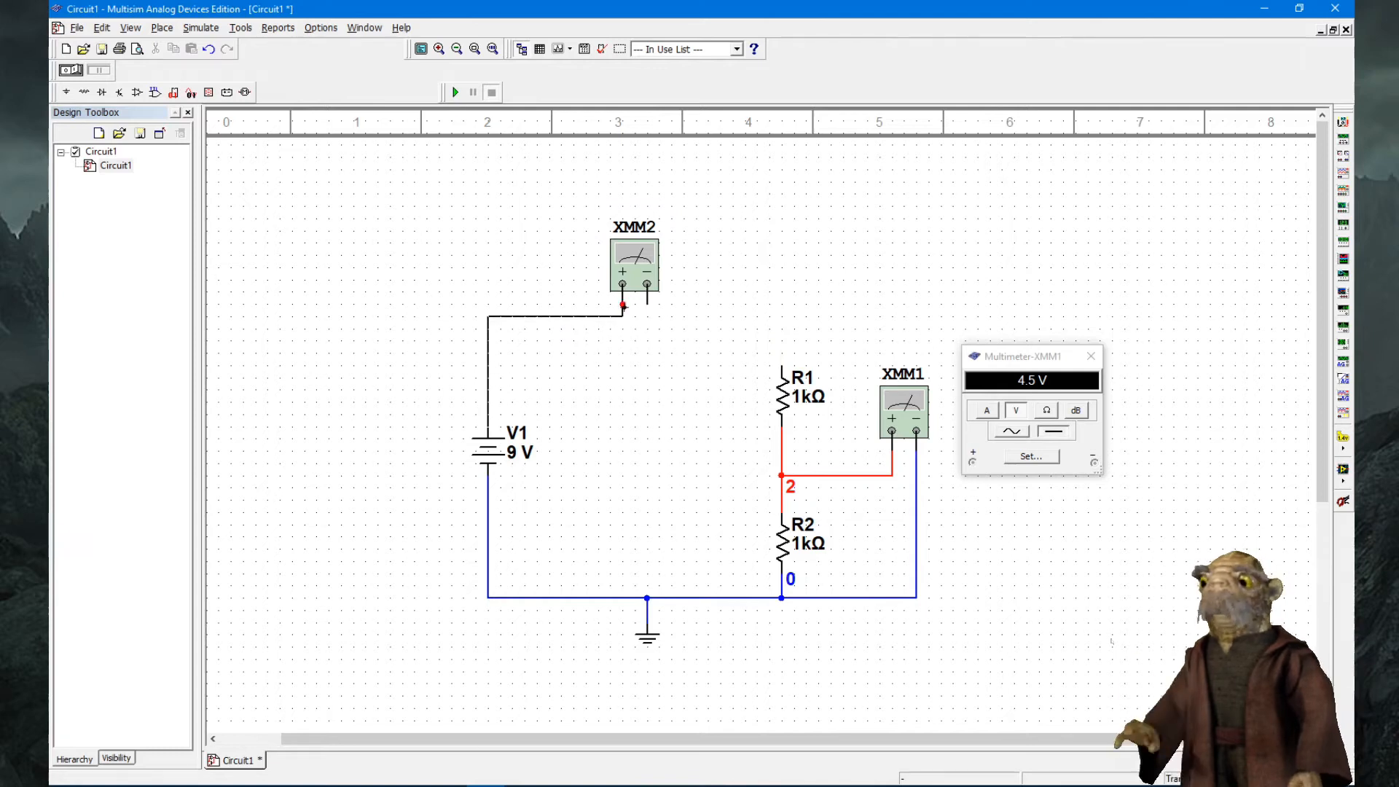
{"action": "left_click", "coordinate": [623, 306]}
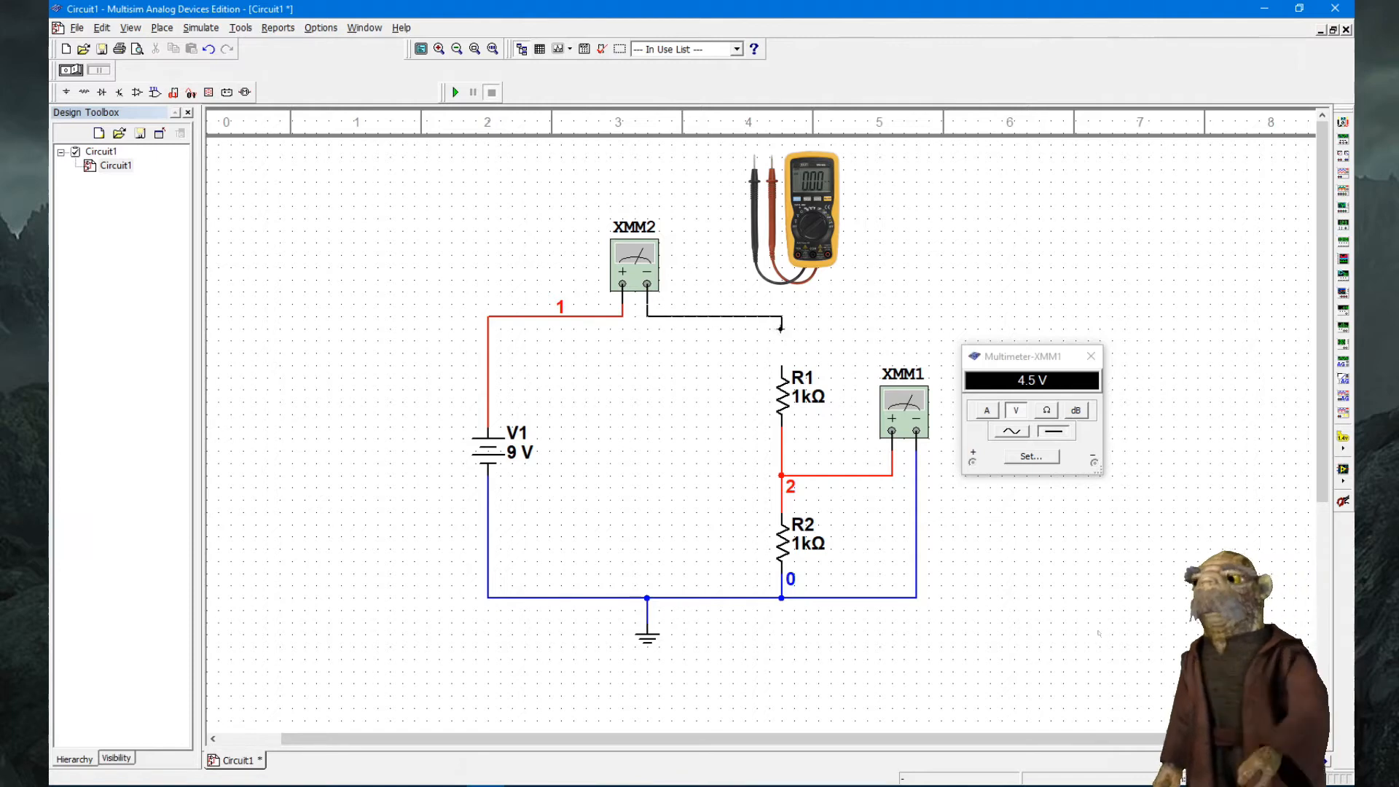
{"action": "left_click", "coordinate": [779, 355]}
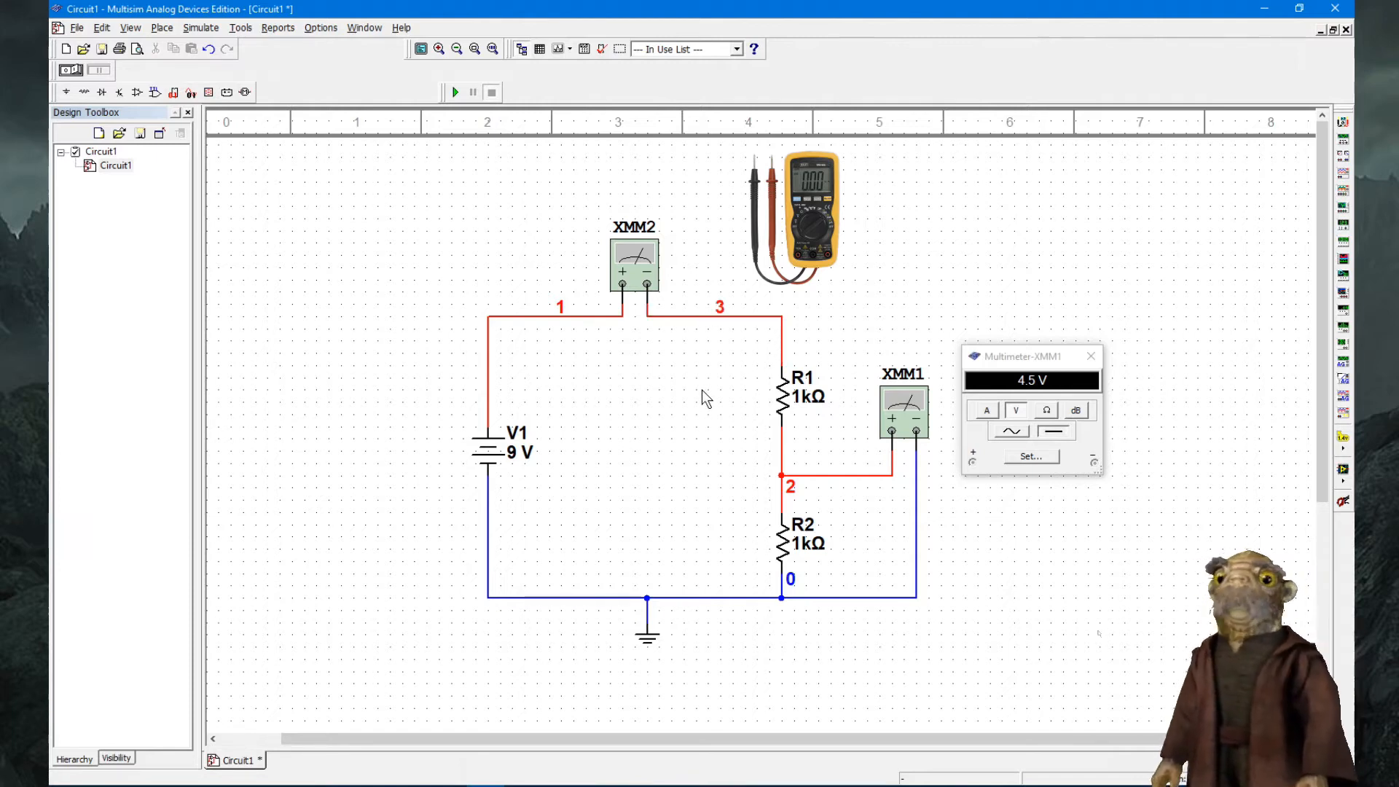
- Set the series multimeter to measure current, with its readout window placed above R1, clear of the wiring
{"action": "double_click", "coordinate": [628, 269]}
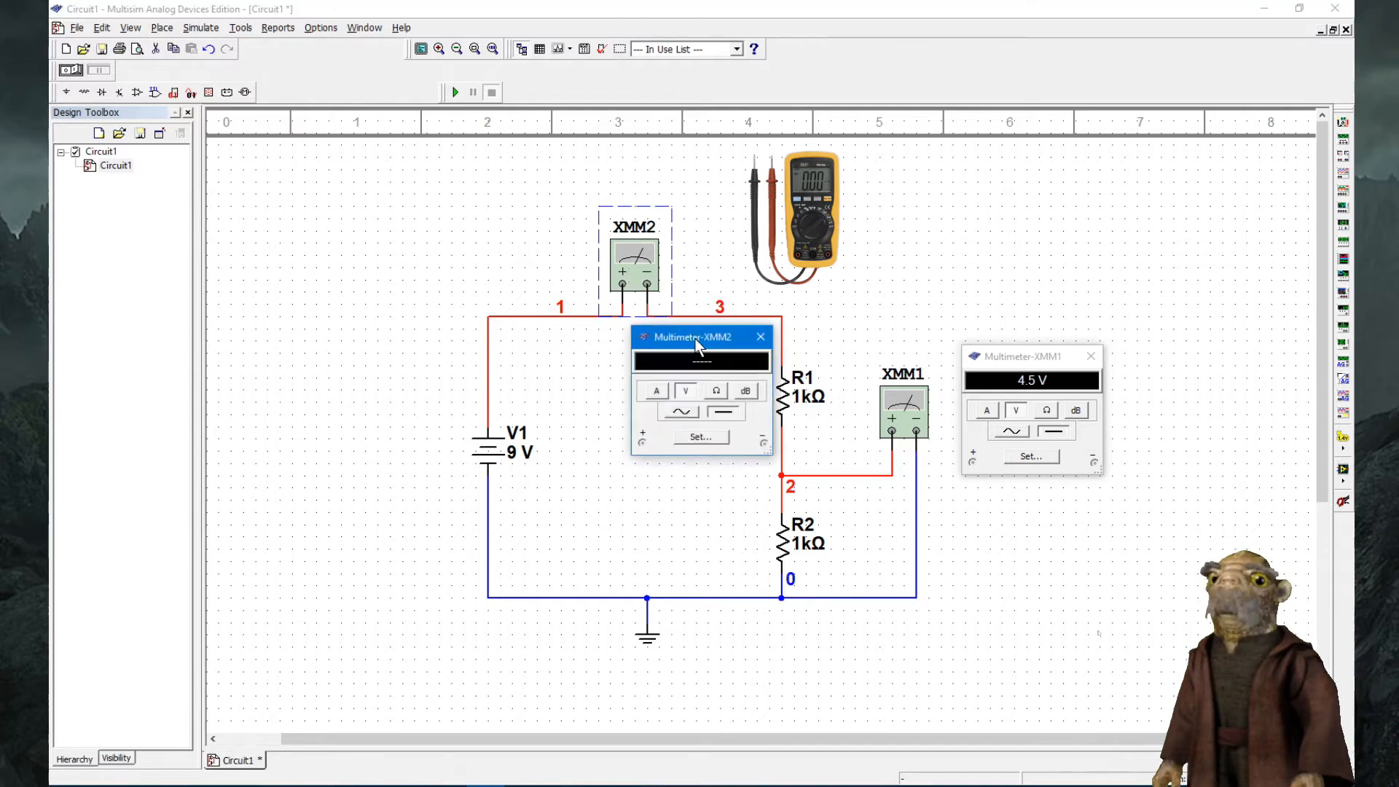
{"action": "left_click_drag", "start_coordinate": [695, 339], "coordinate": [772, 174]}
{"action": "left_click", "coordinate": [733, 225]}
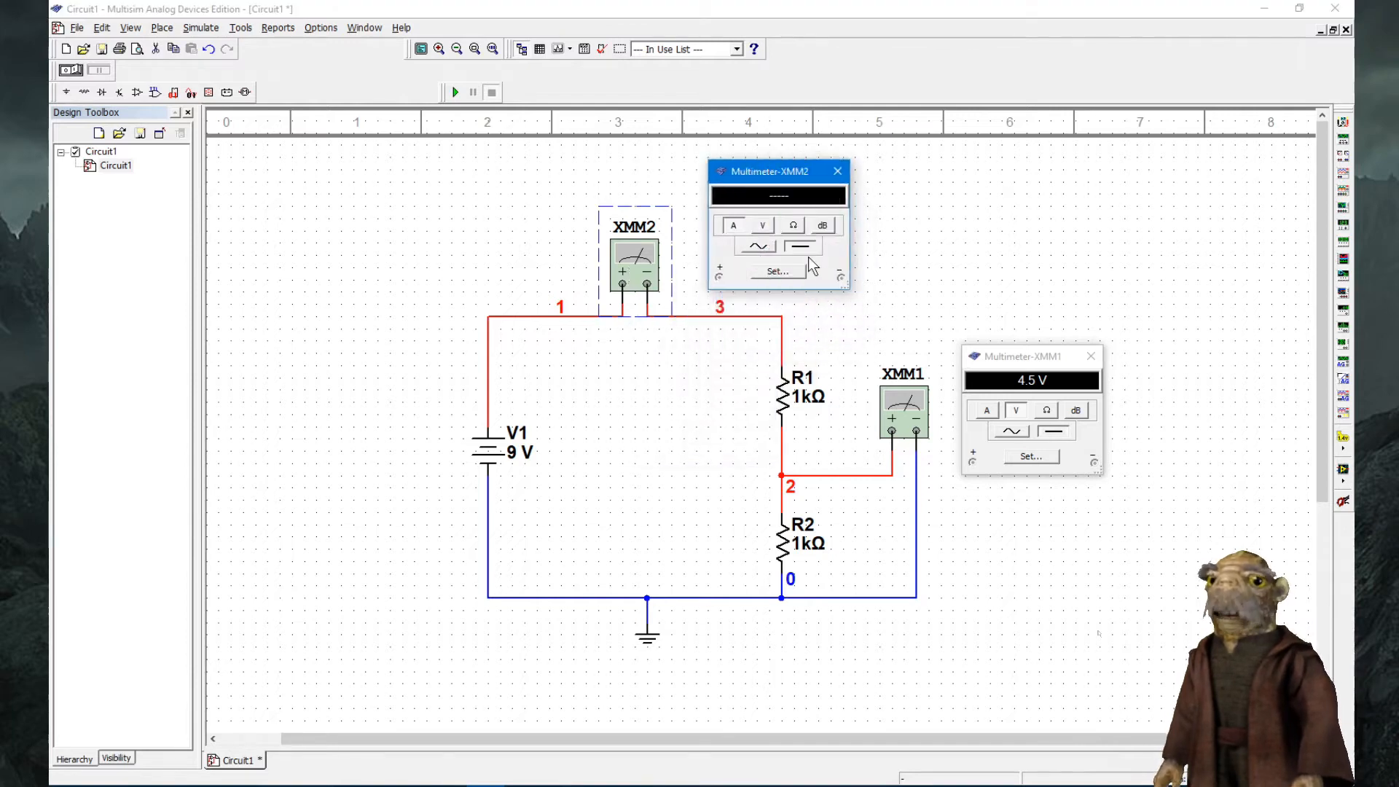
{"action": "left_click_drag", "start_coordinate": [777, 175], "coordinate": [774, 158]}
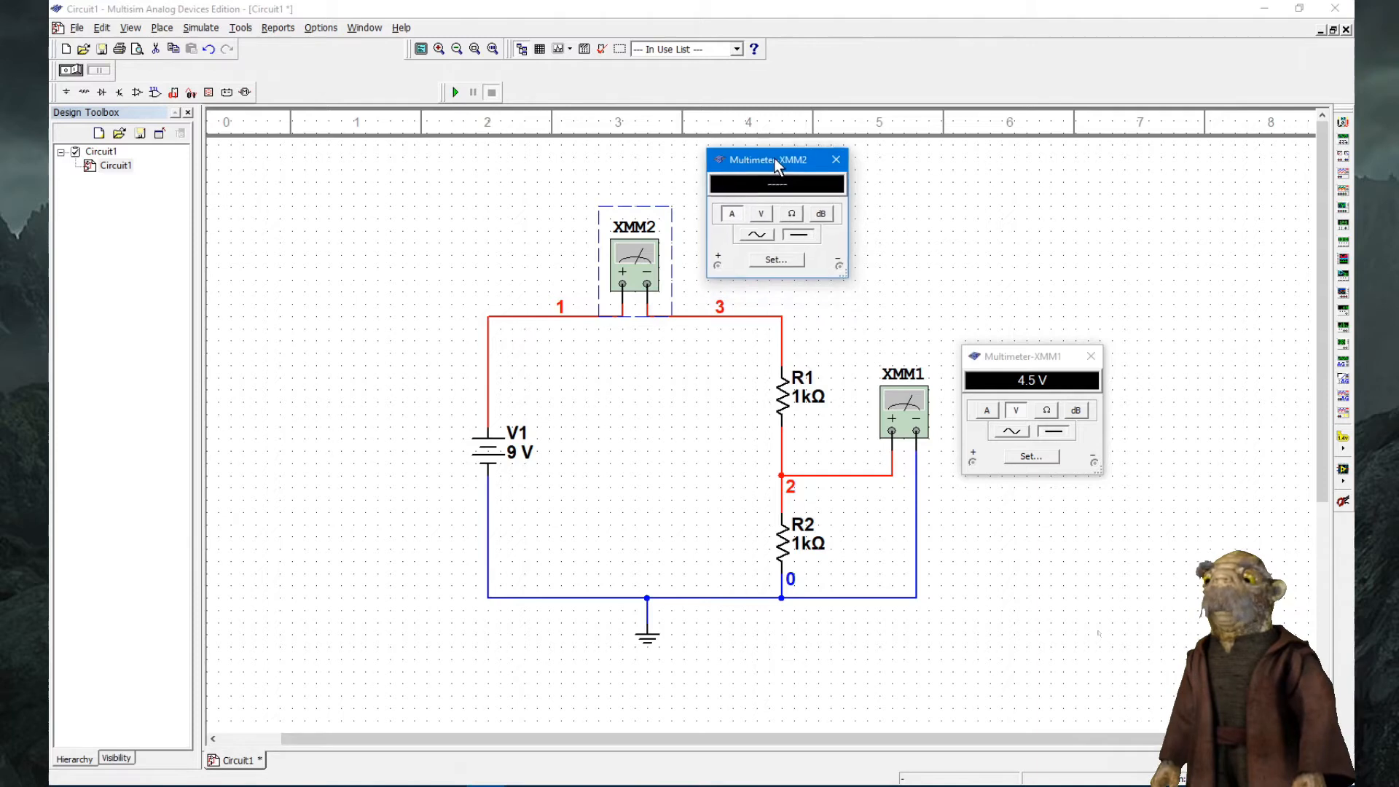
{"action": "left_click", "coordinate": [794, 335]}
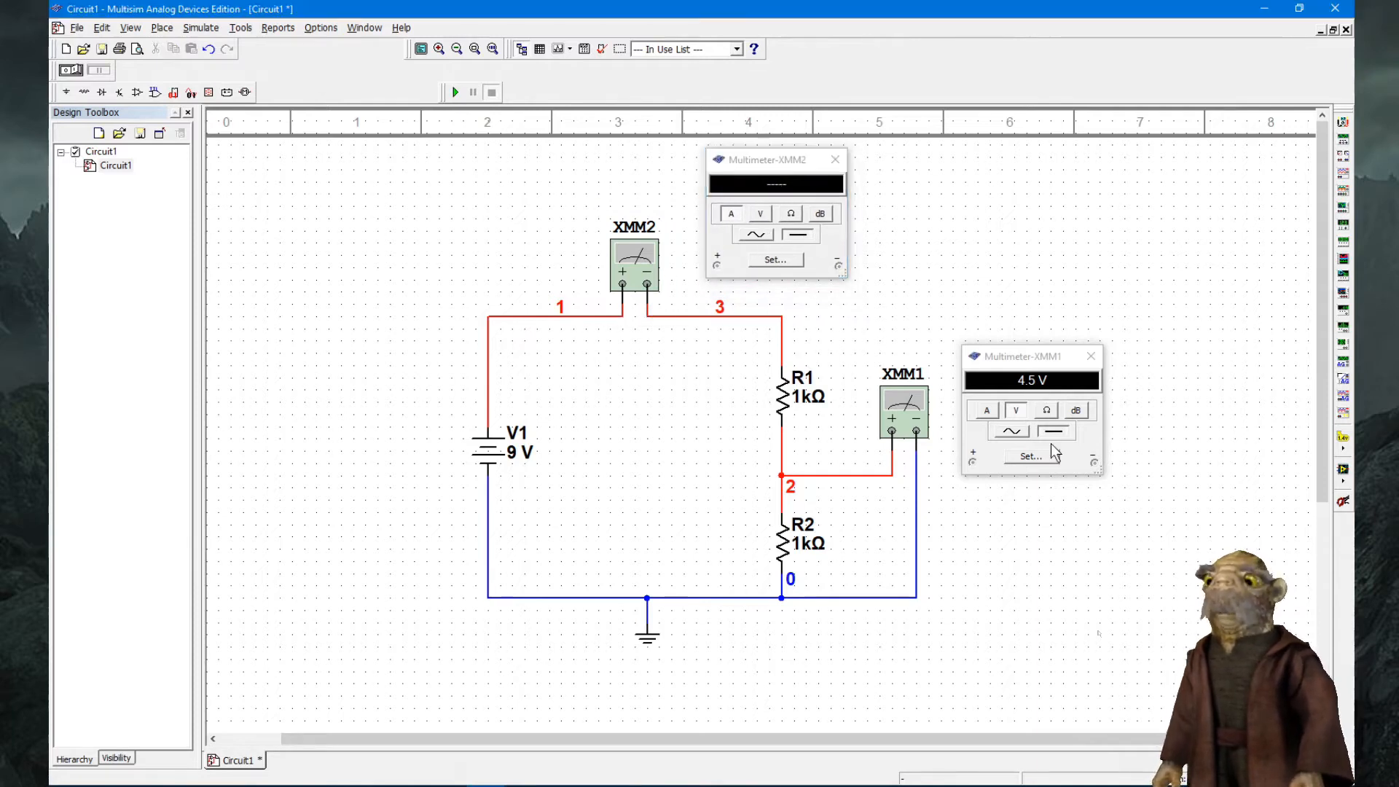
- Keep XMM1 on DC voltage and XMM2 on DC current, and run the simulation to read both meters before stopping it
{"action": "left_click", "coordinate": [1012, 414]}
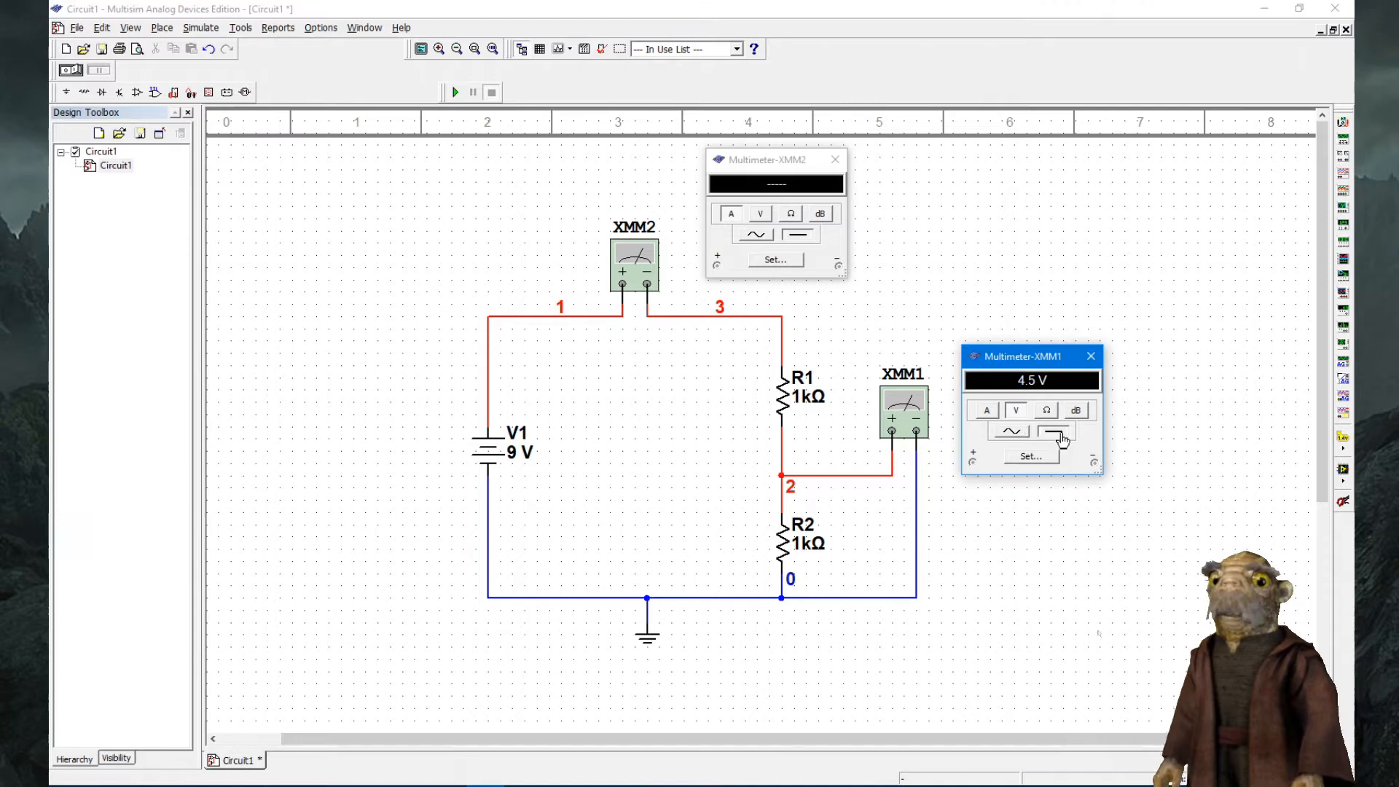
{"action": "left_click", "coordinate": [731, 213]}
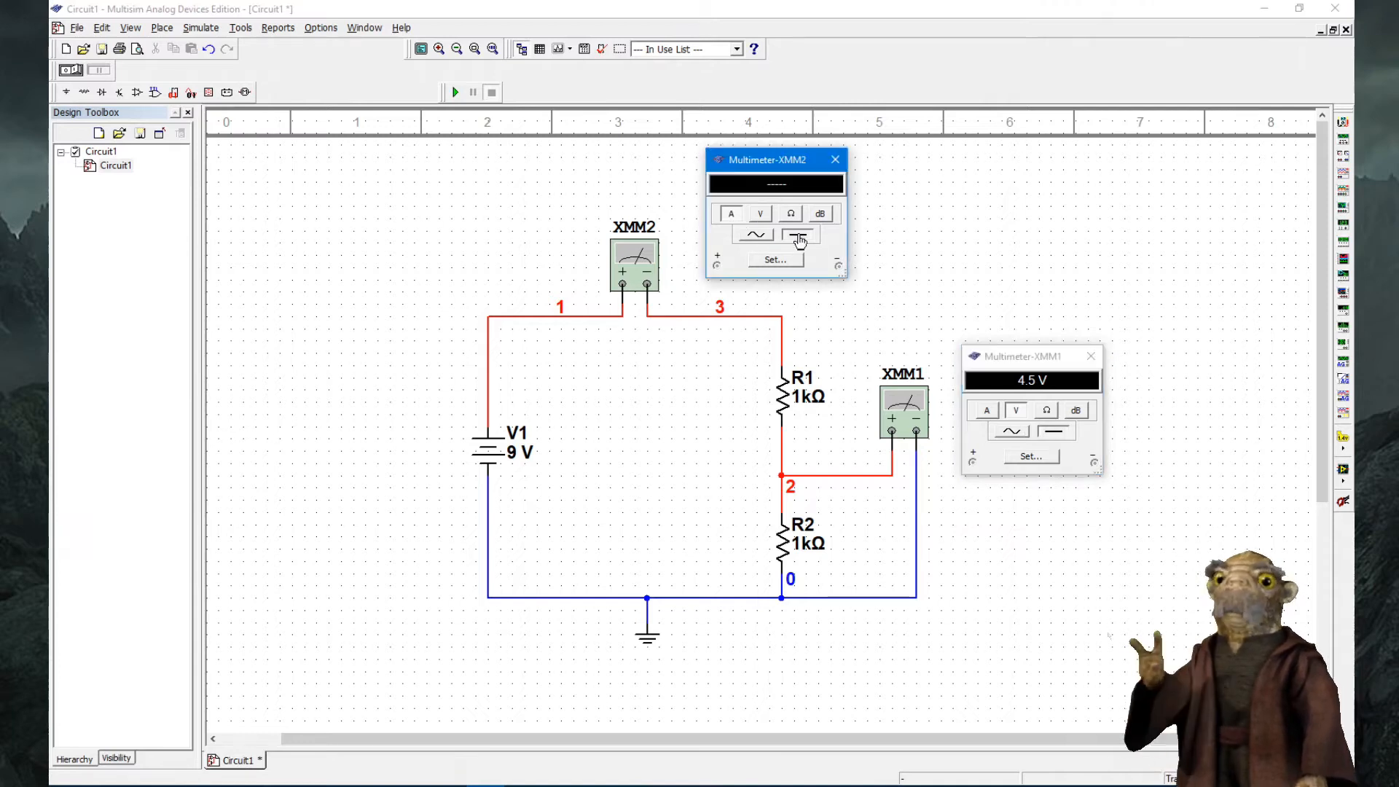
{"action": "left_click", "coordinate": [509, 245]}
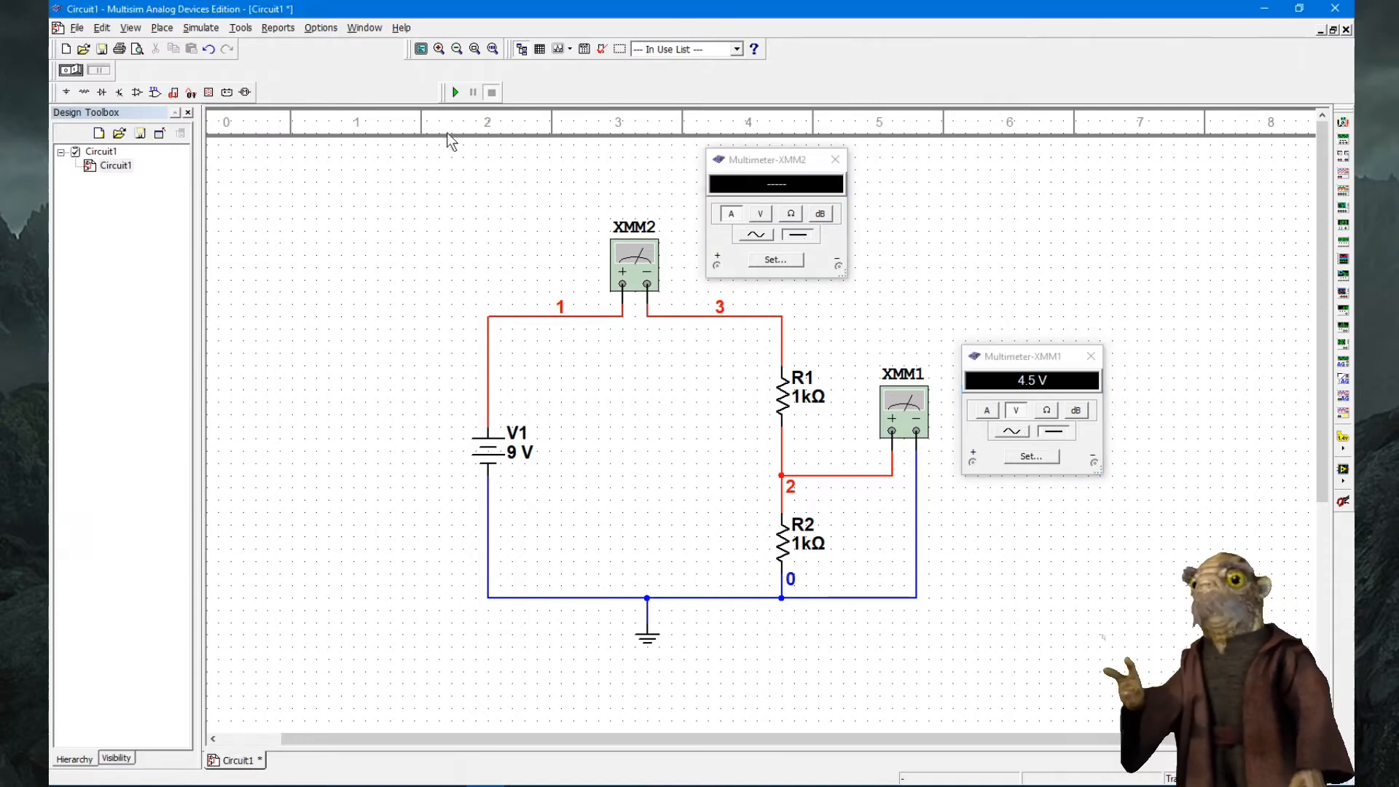
{"action": "left_click", "coordinate": [458, 93]}
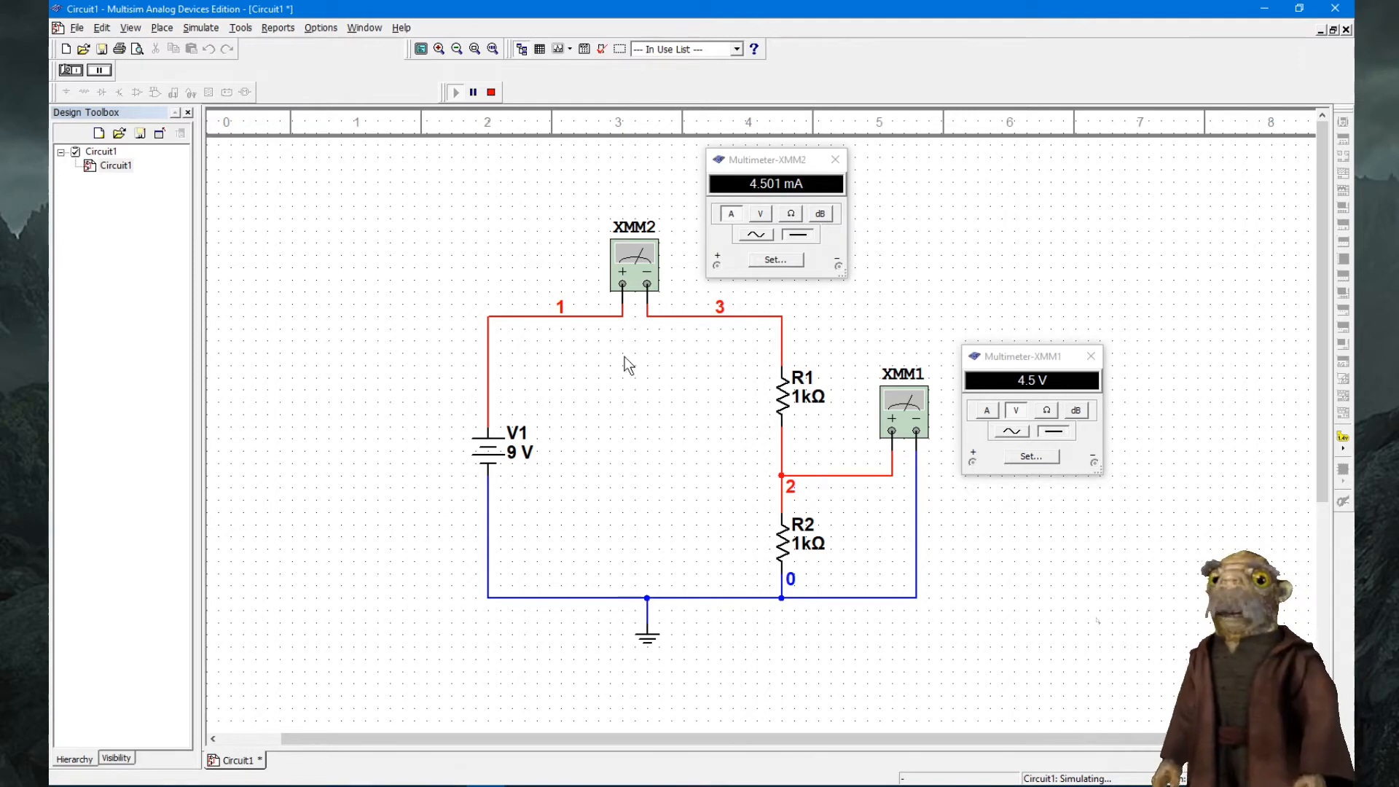
{"action": "left_click", "coordinate": [491, 92]}
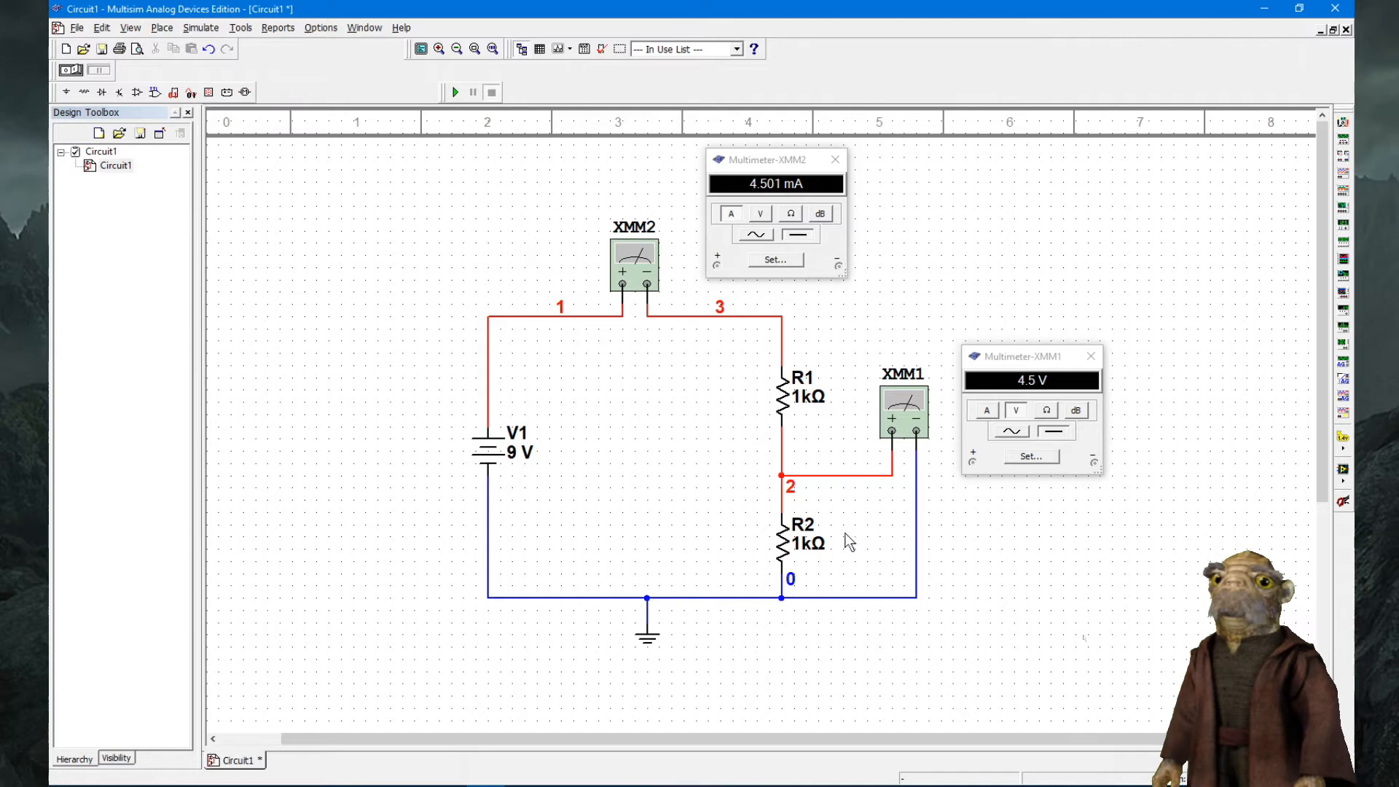
- Set R2's resistance to 2.7 kΩ, and rerun the simulation to read both meters before stopping it
{"action": "double_click", "coordinate": [787, 556]}
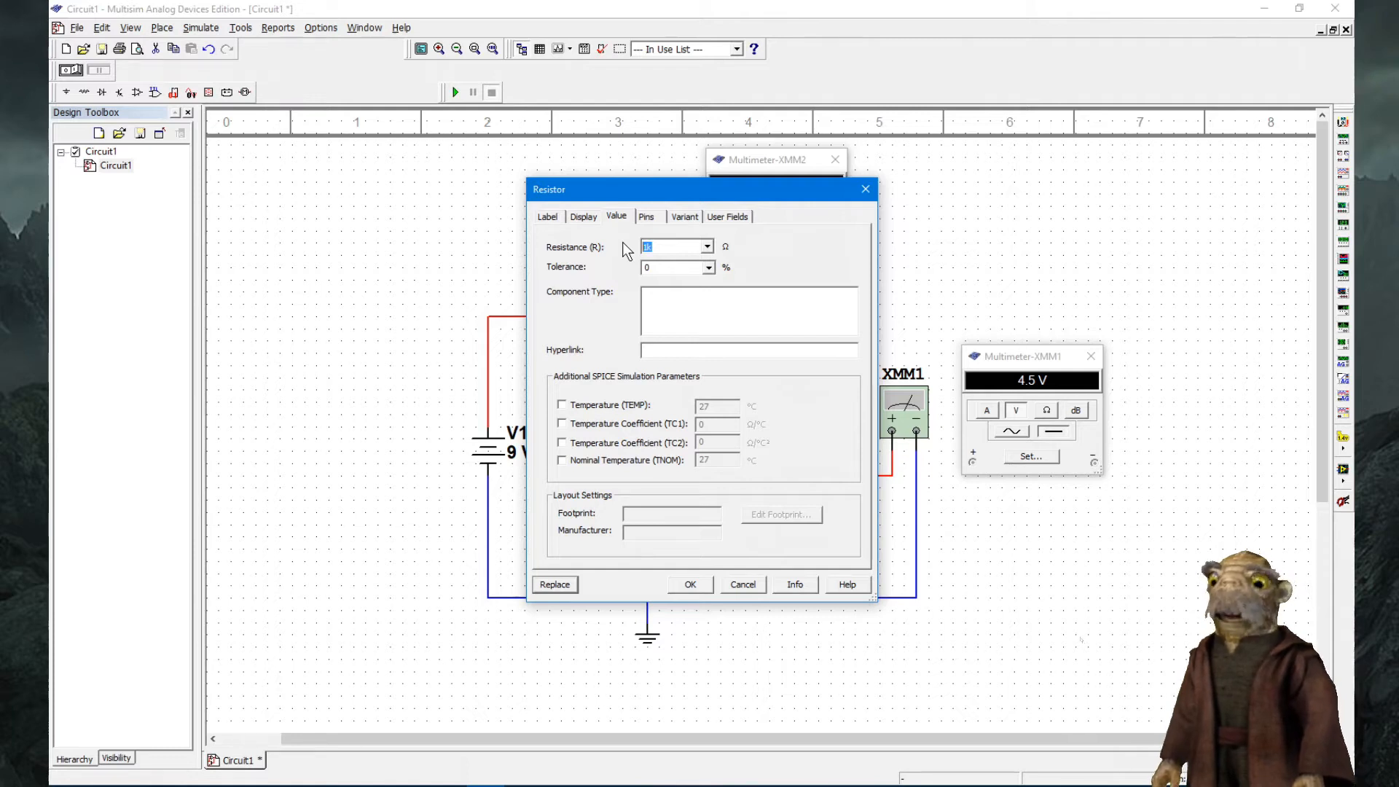
{"action": "type", "text": "2.7"}
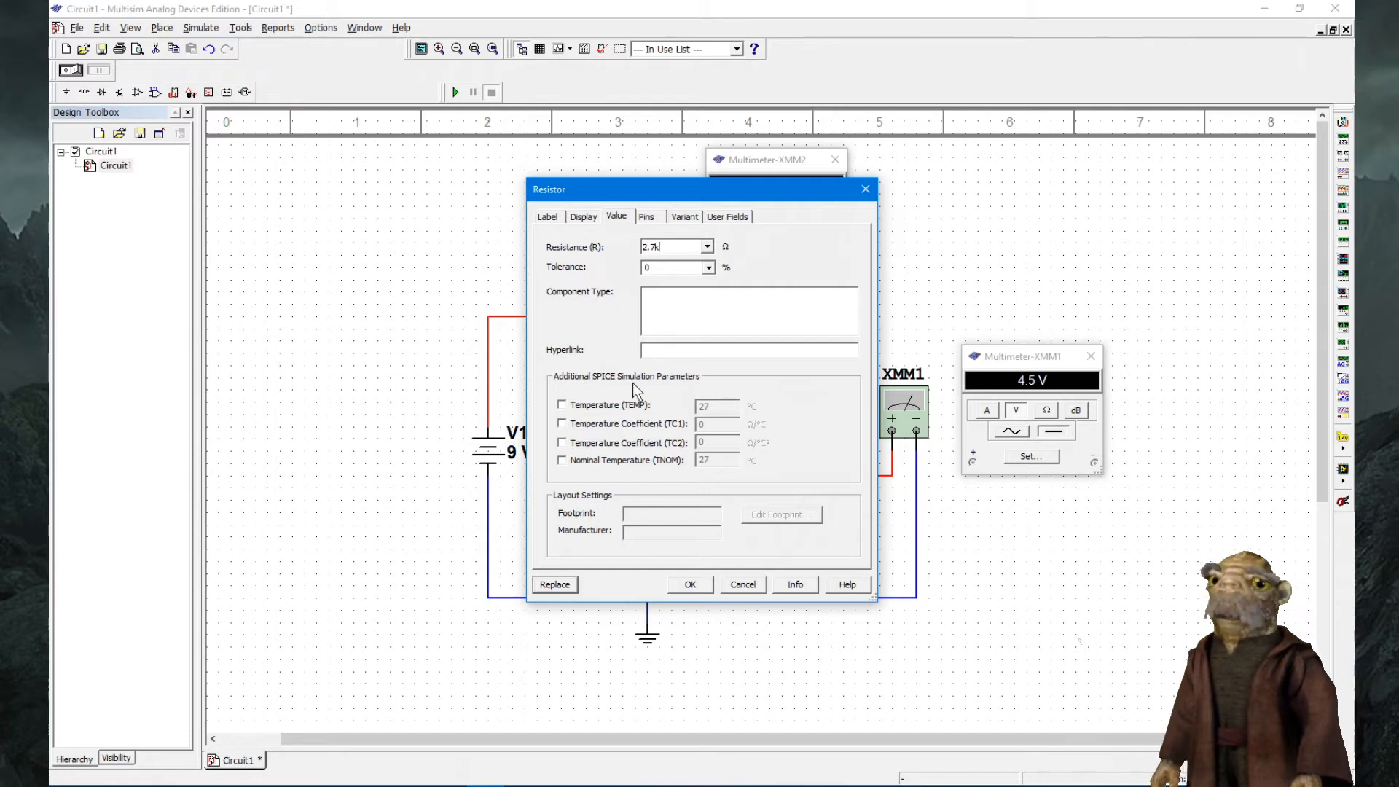
{"action": "left_click", "coordinate": [700, 585]}
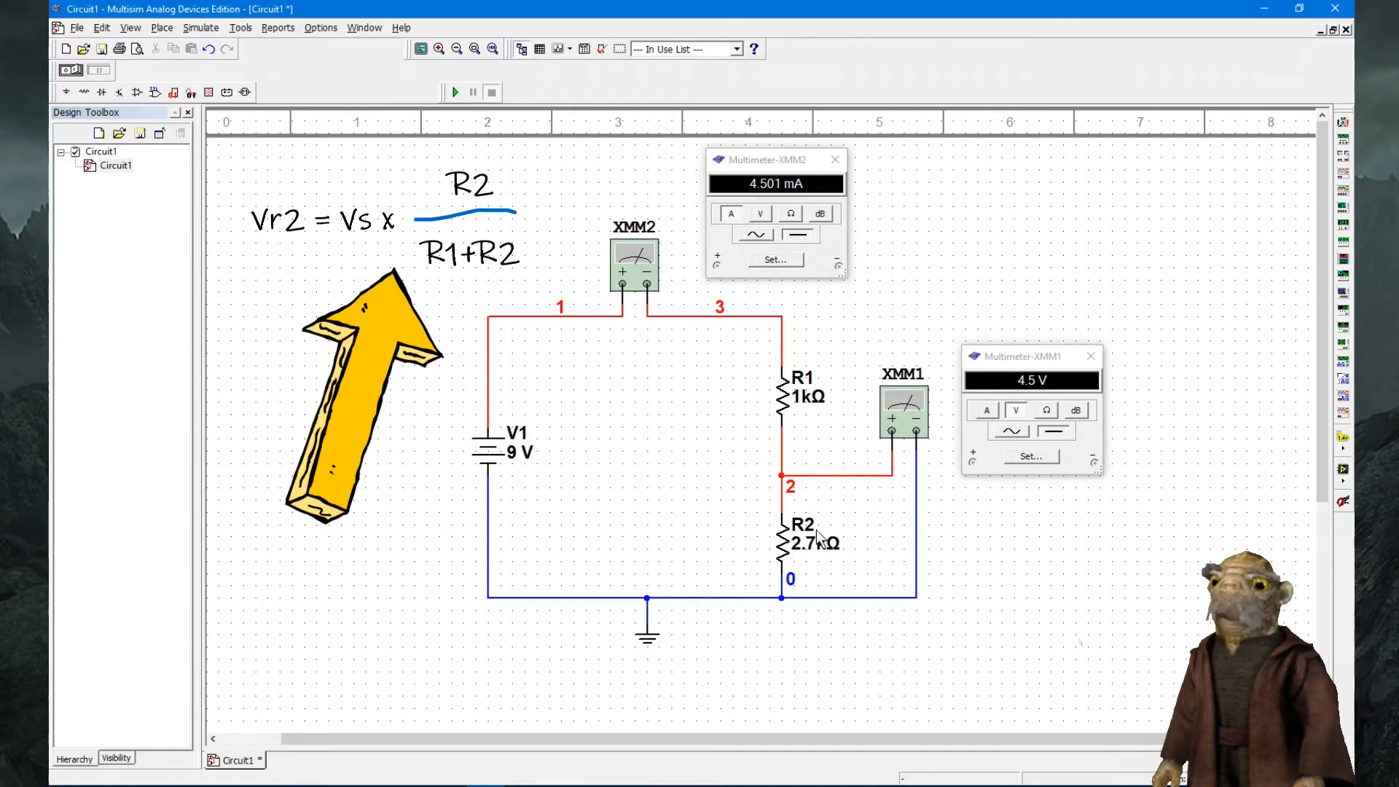
{"action": "left_click", "coordinate": [456, 92]}
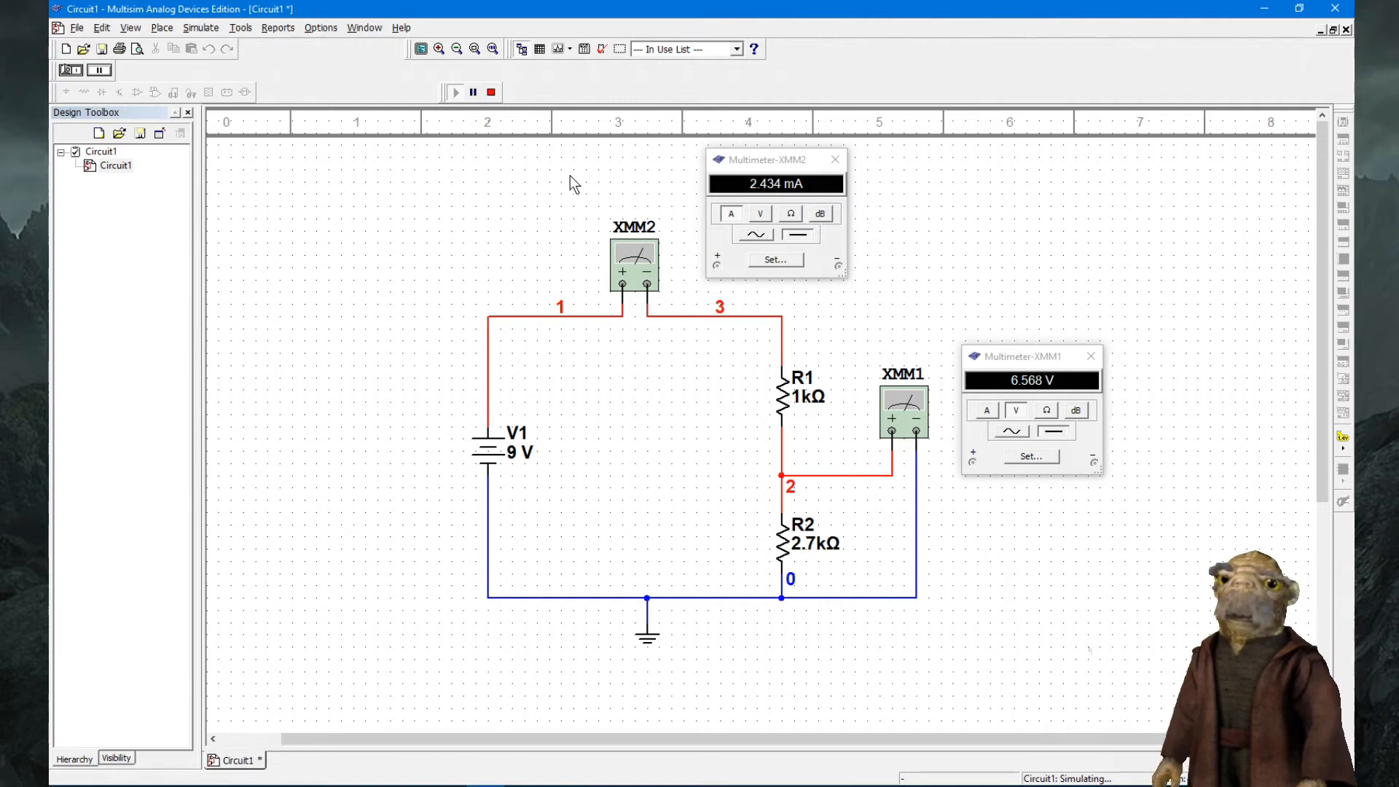
{"action": "left_click", "coordinate": [490, 93]}
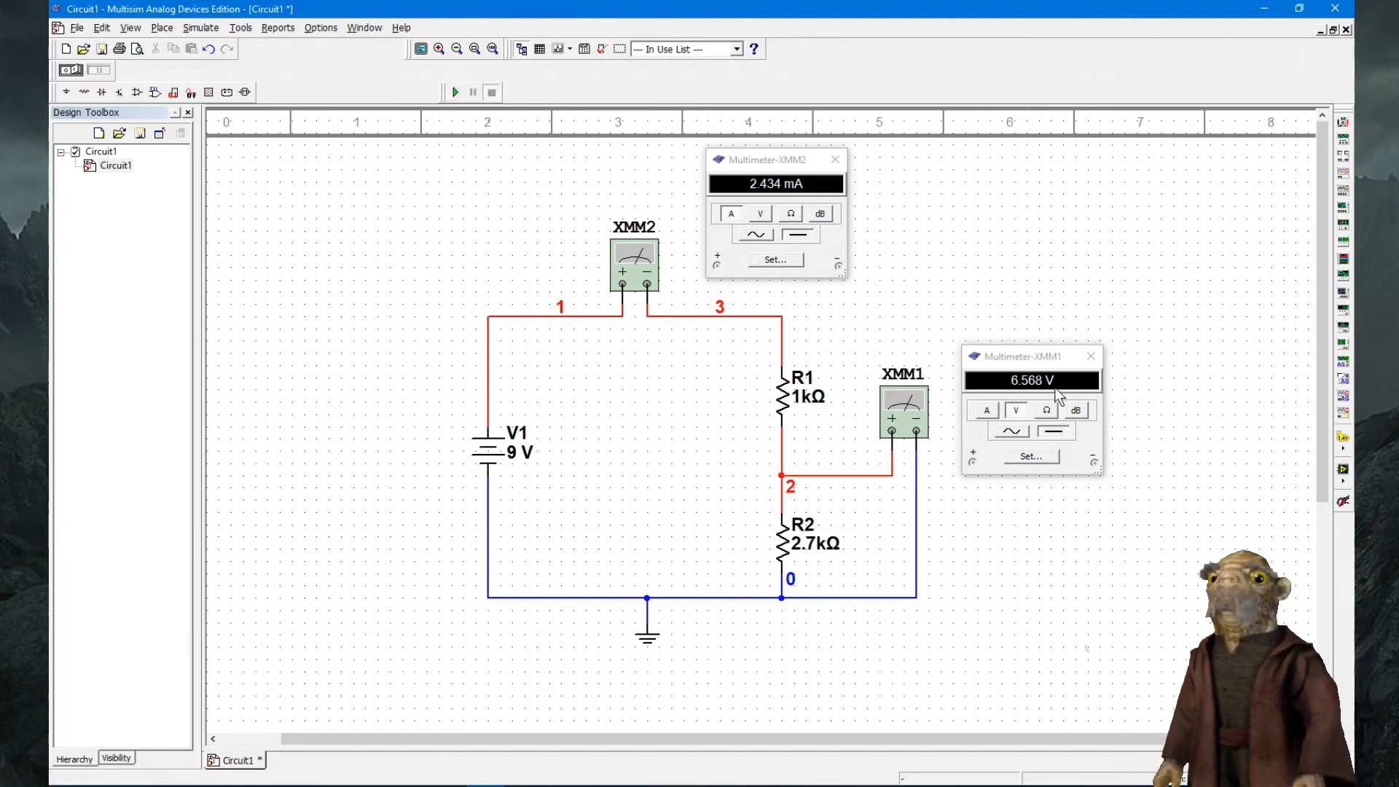
- Close XMM1's readout and move XMM1 farther from R2 to free space beside R1, keeping its wires attached
{"action": "left_click", "coordinate": [1095, 359]}
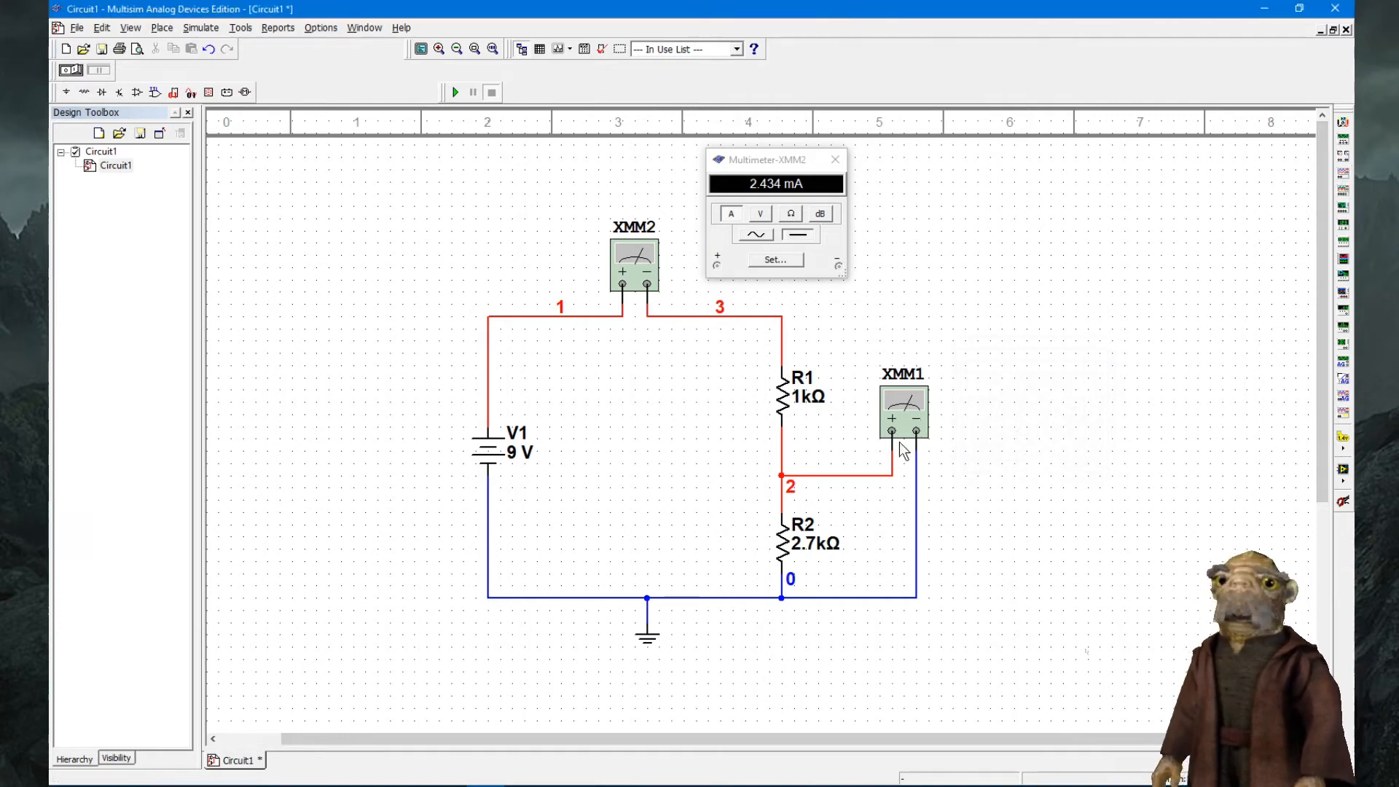
{"action": "left_click_drag", "start_coordinate": [912, 418], "coordinate": [970, 492]}
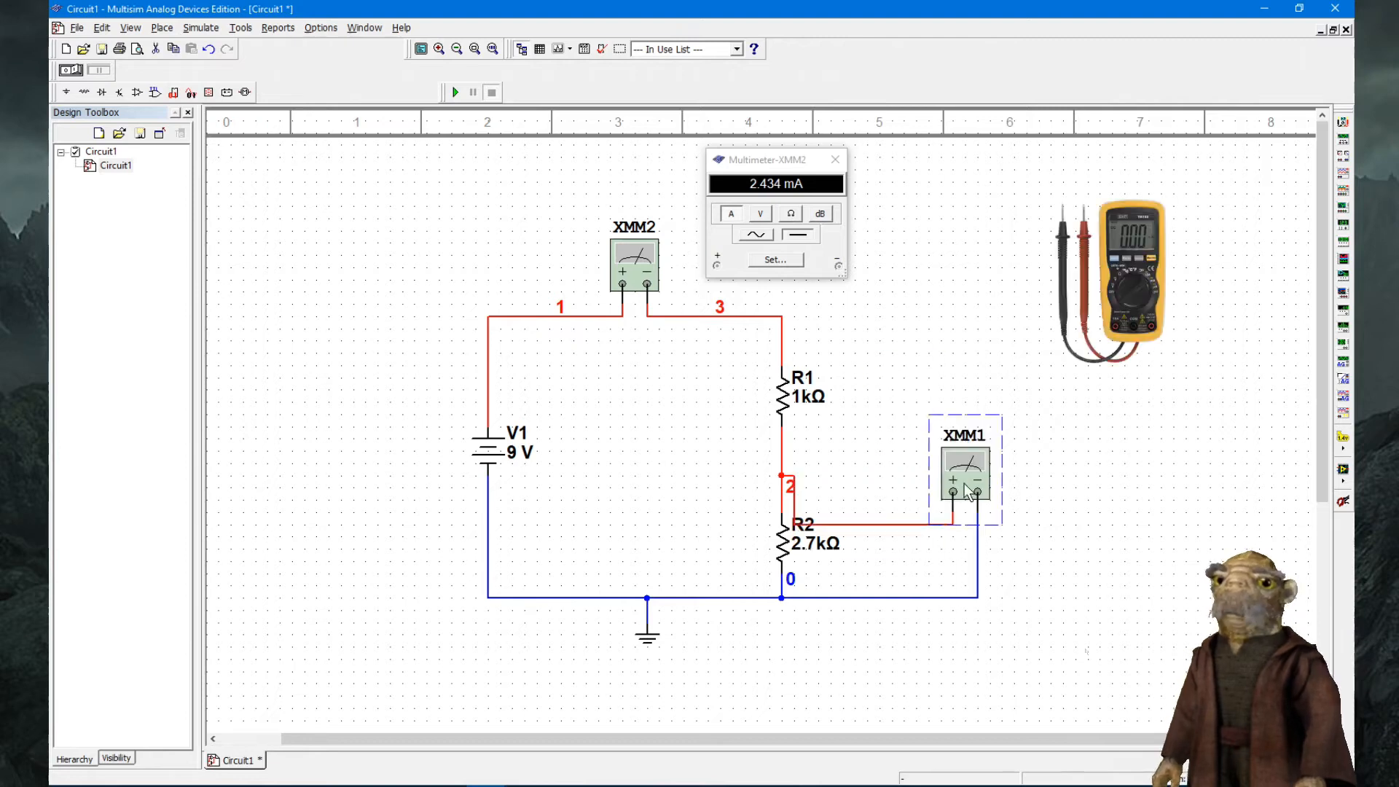
{"action": "left_click_drag", "start_coordinate": [879, 525], "coordinate": [879, 497]}
{"action": "left_click", "coordinate": [1035, 546]}
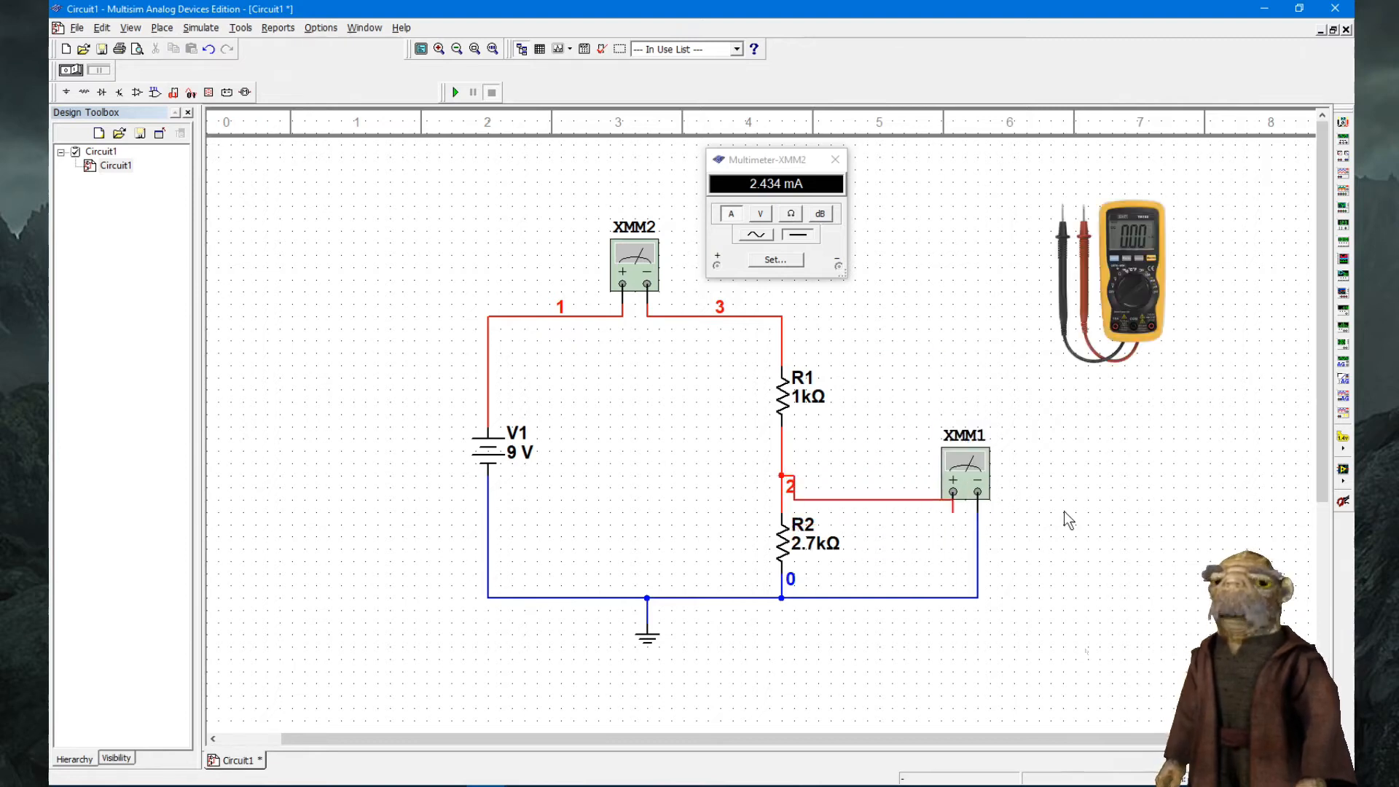
{"action": "left_click_drag", "start_coordinate": [969, 492], "coordinate": [1021, 470]}
{"action": "left_click", "coordinate": [1051, 541]}
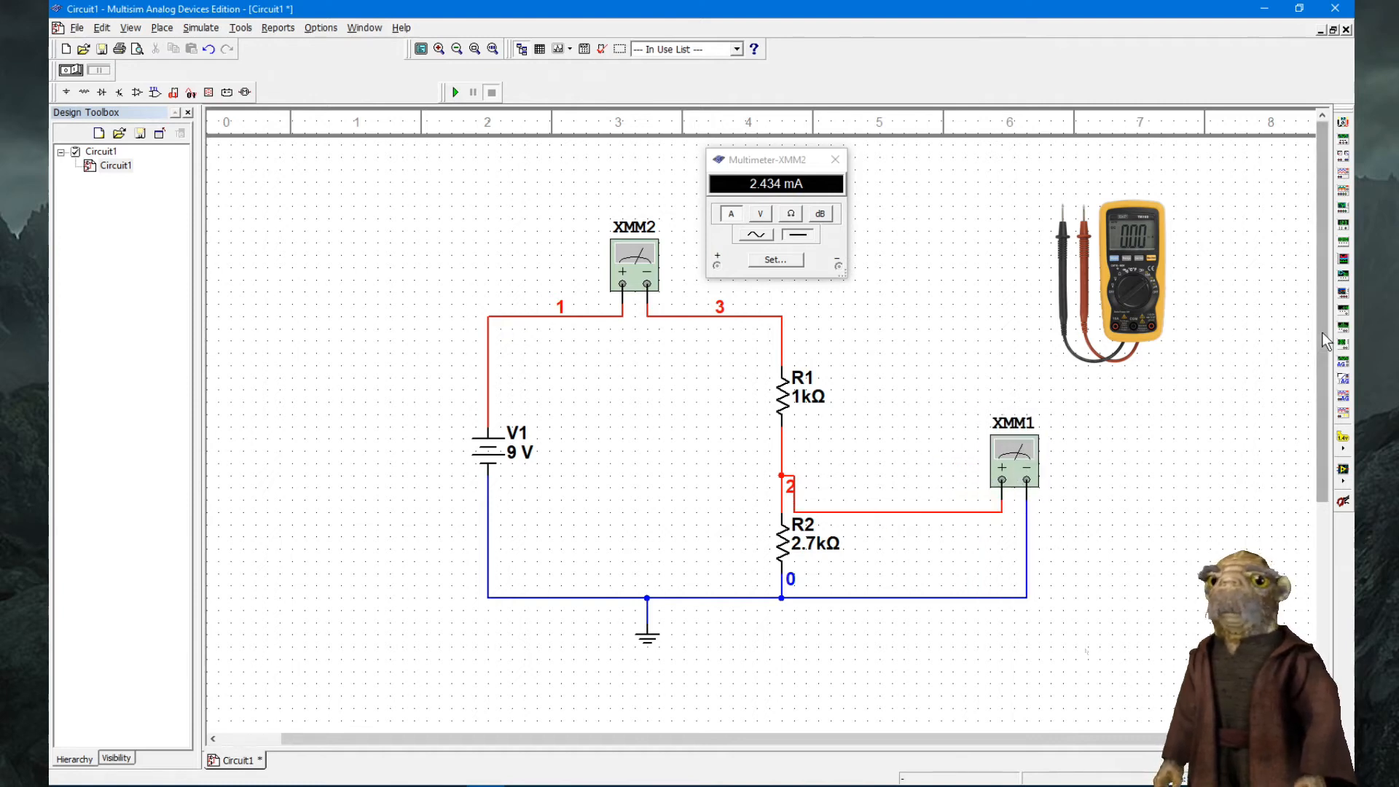
- Place a third multimeter beside R1 and wire its positive and negative terminals across R1
{"action": "left_click", "coordinate": [1344, 130]}
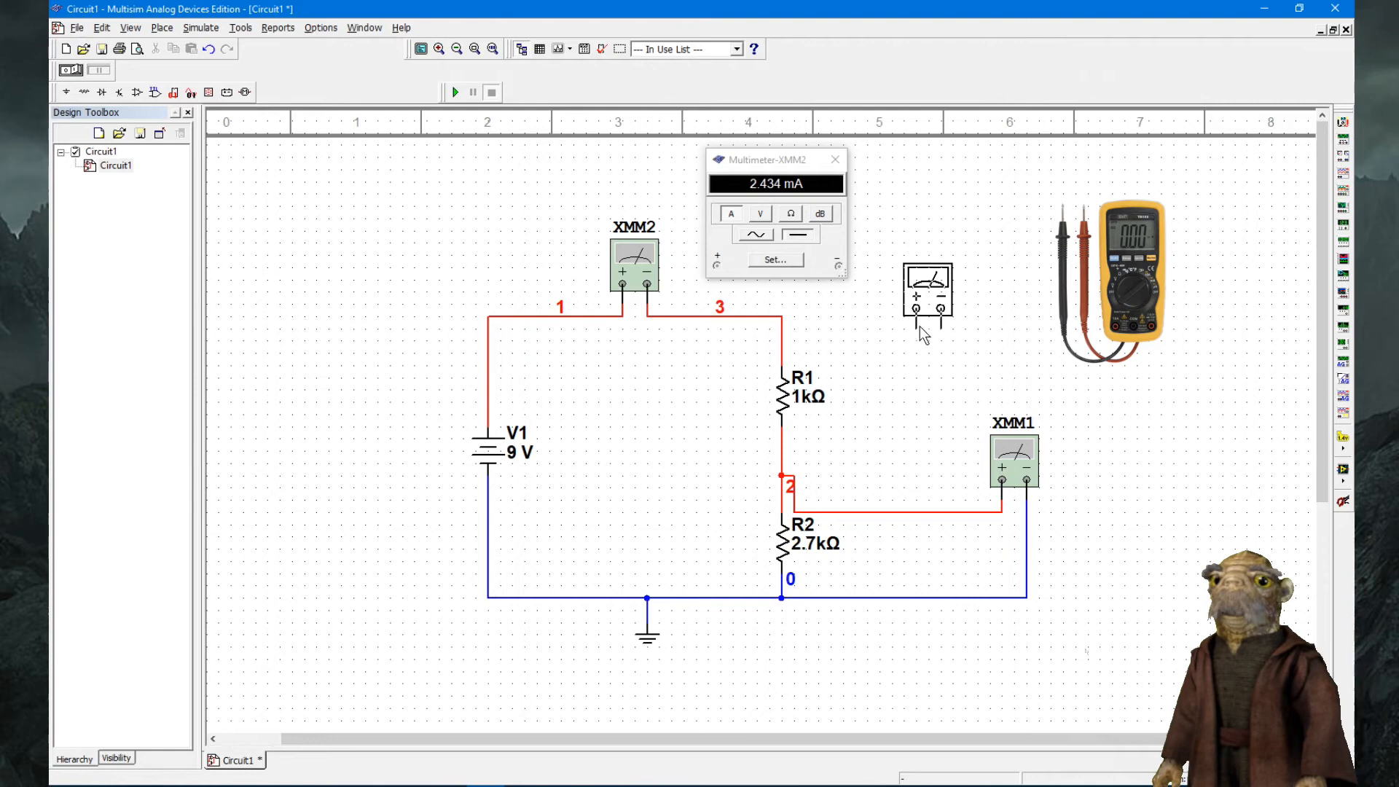
{"action": "left_click", "coordinate": [914, 332]}
{"action": "left_click", "coordinate": [914, 328]}
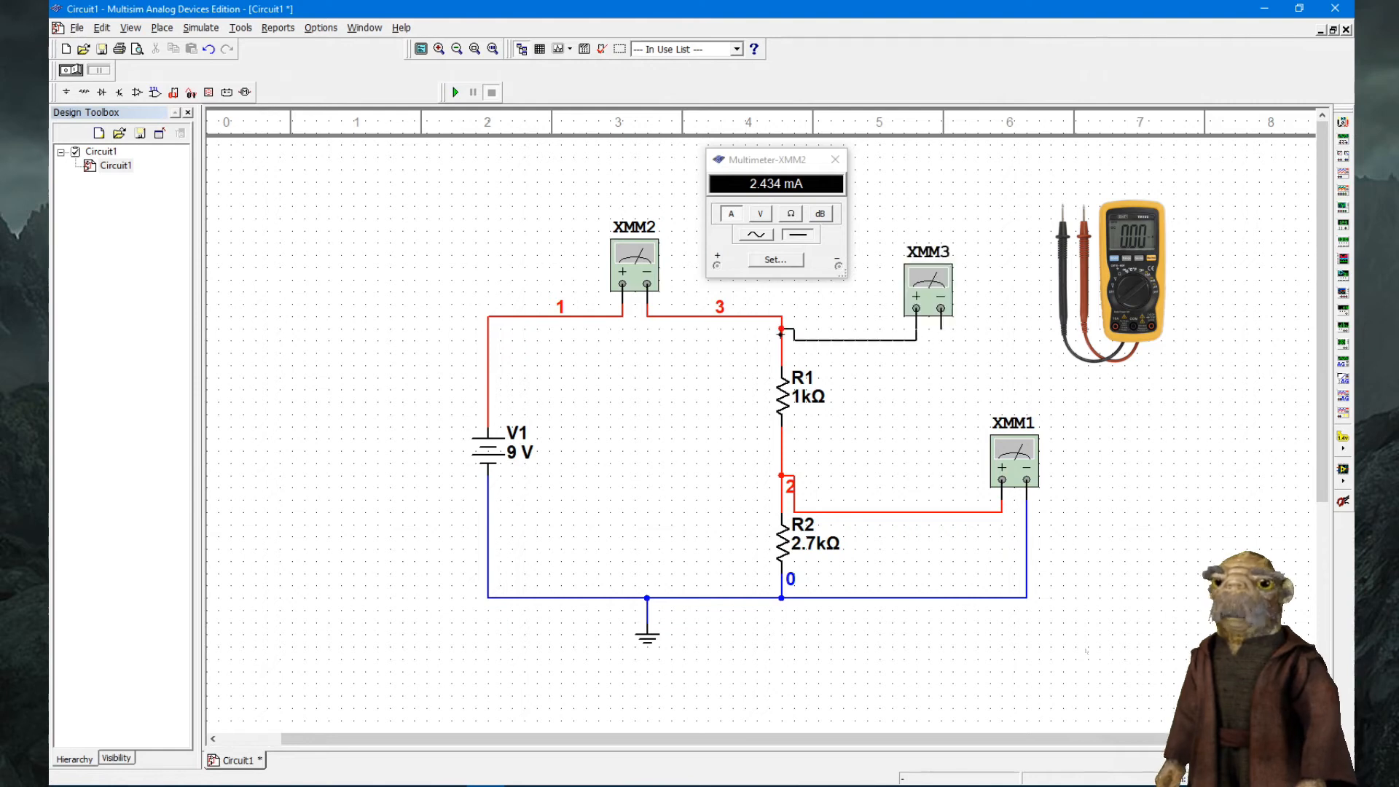
{"action": "left_click", "coordinate": [782, 340]}
{"action": "left_click", "coordinate": [941, 325]}
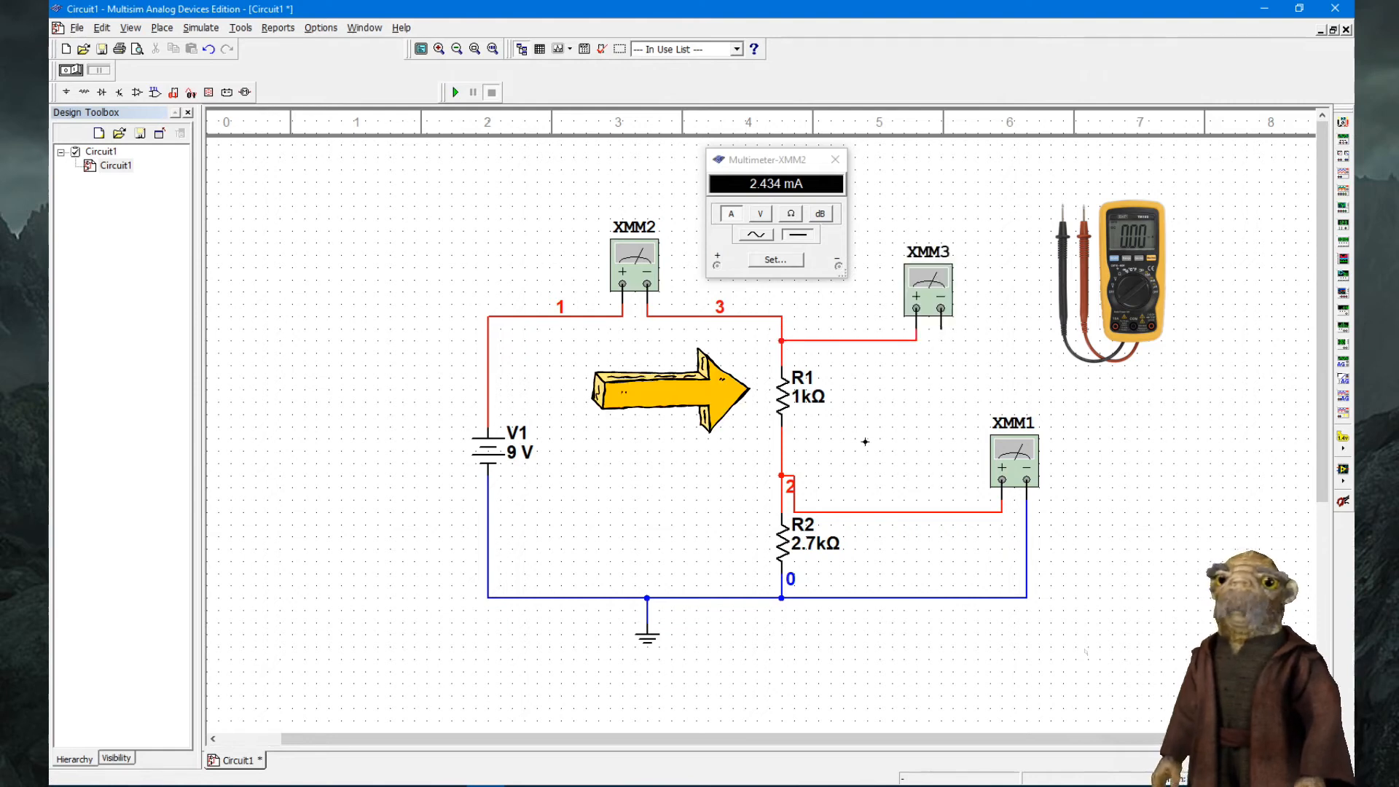
{"action": "left_click", "coordinate": [781, 438]}
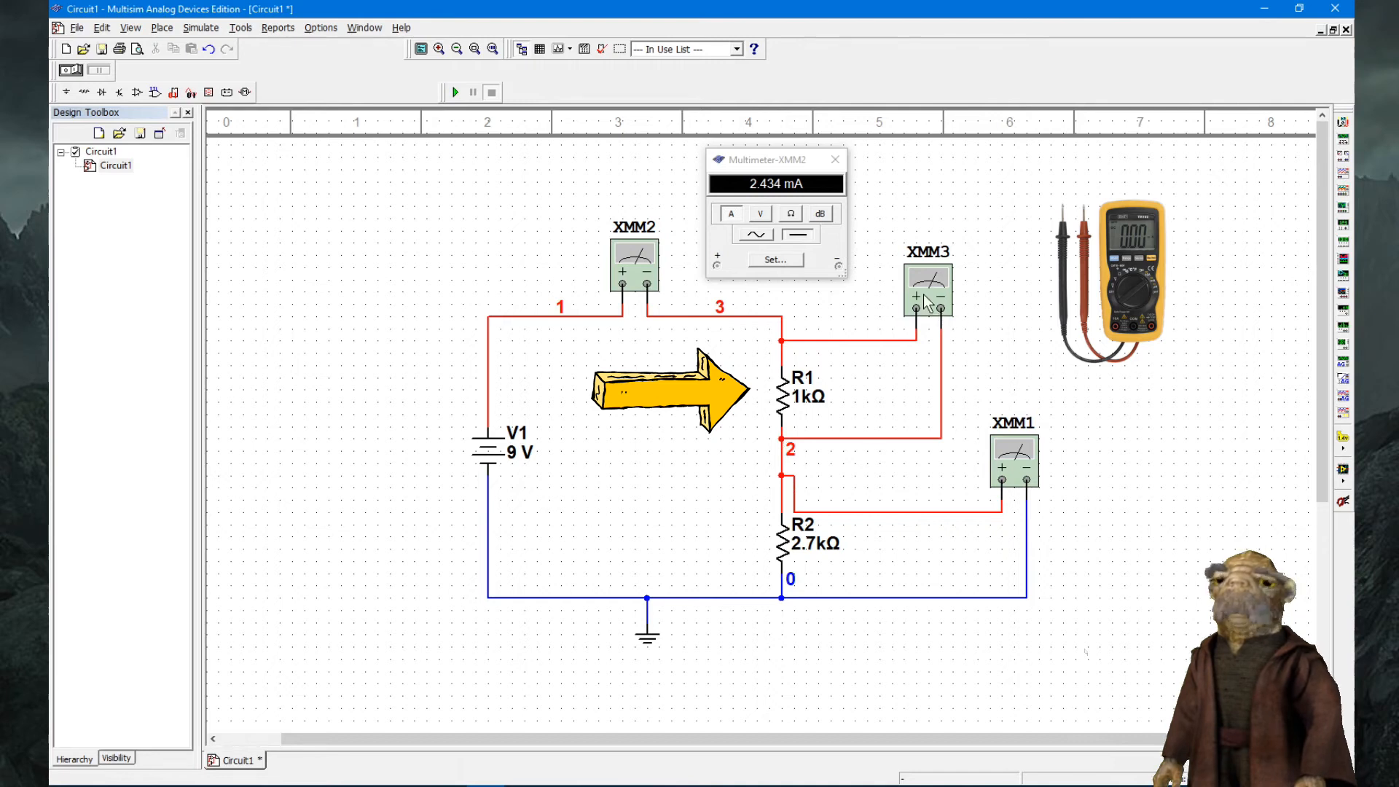
- Arrange the XMM3 and XMM1 readouts clear of the wiring with XMM3 measuring voltage, and run the simulation to read all three meters before stopping it
{"action": "double_click", "coordinate": [929, 304]}
{"action": "left_click_drag", "start_coordinate": [702, 344], "coordinate": [1124, 232]}
{"action": "left_click", "coordinate": [1108, 280]}
{"action": "double_click", "coordinate": [1024, 459]}
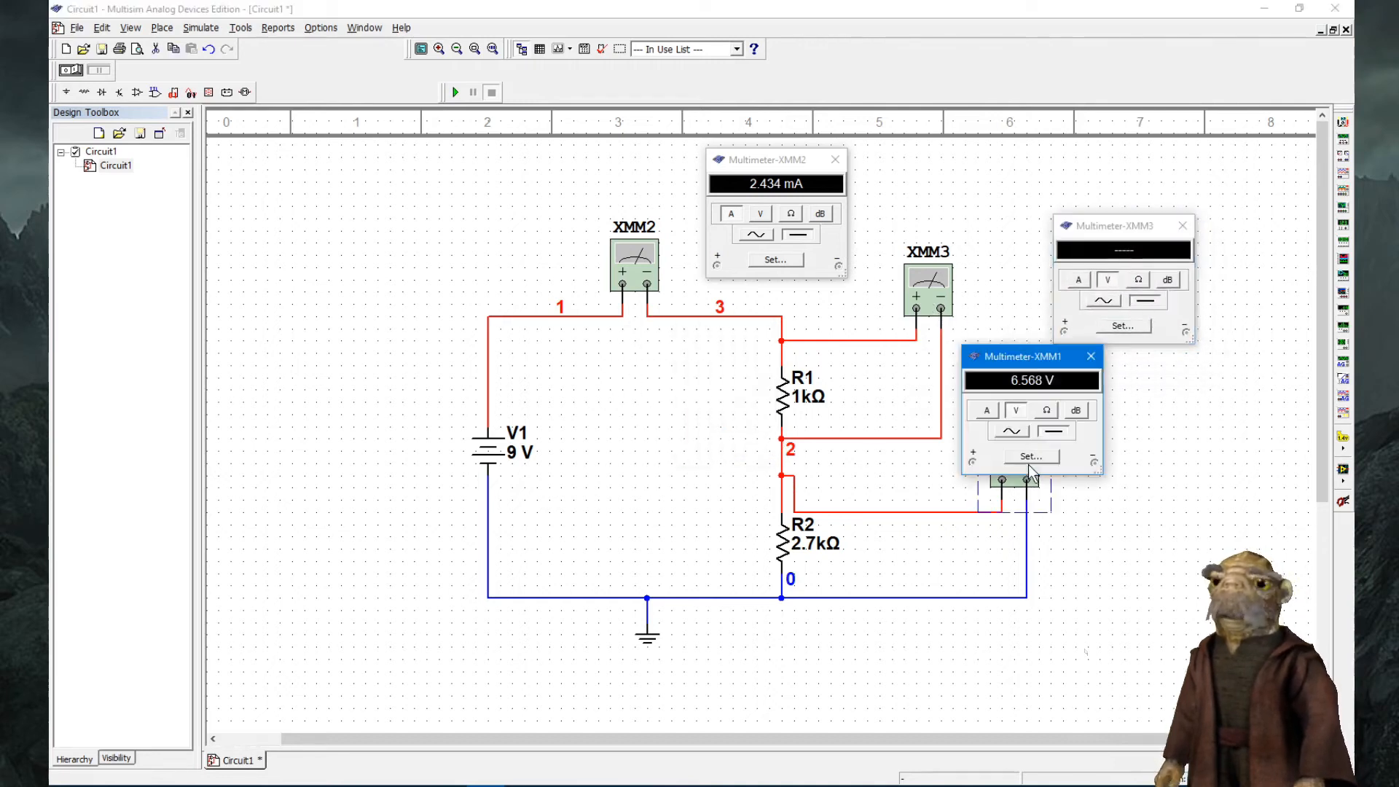
{"action": "left_click_drag", "start_coordinate": [1029, 359], "coordinate": [1156, 435]}
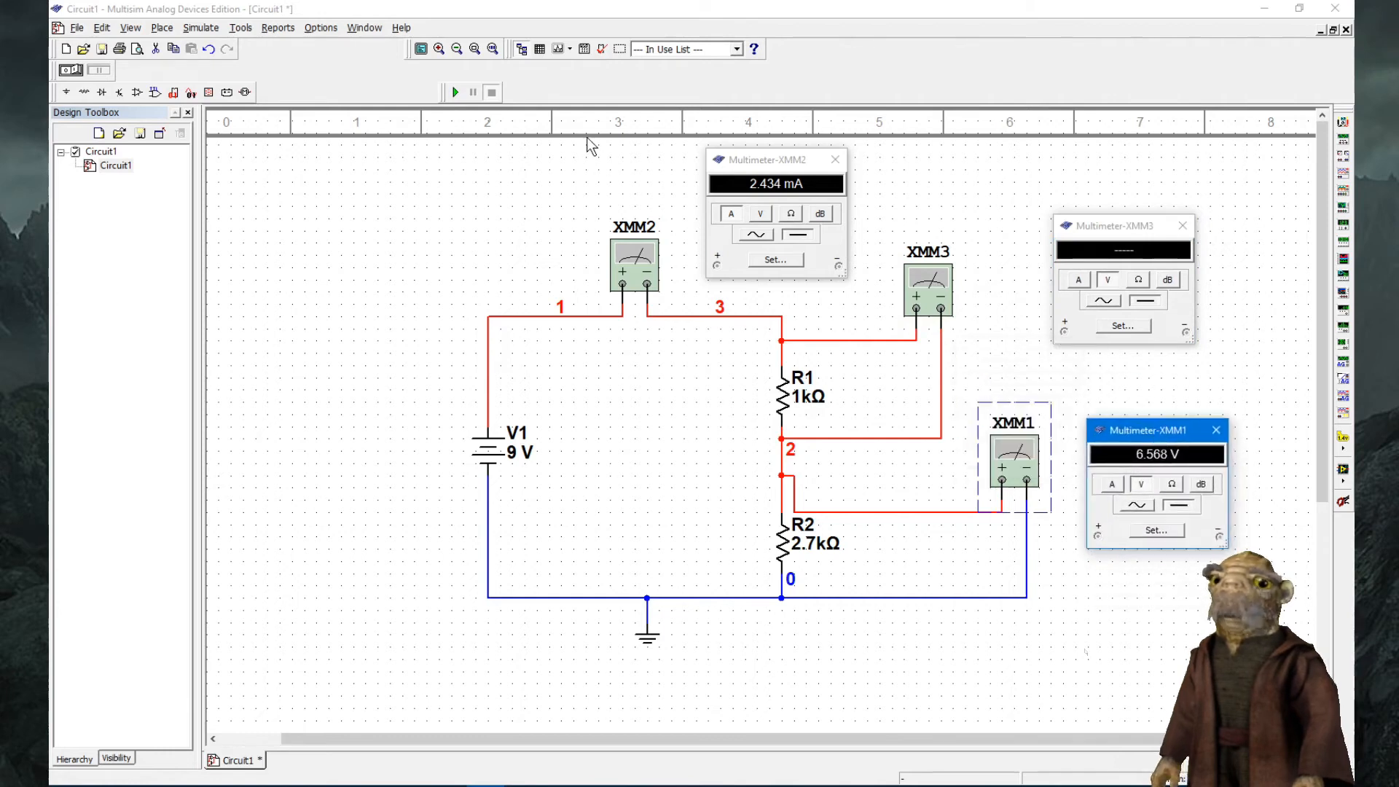
{"action": "left_click", "coordinate": [454, 93]}
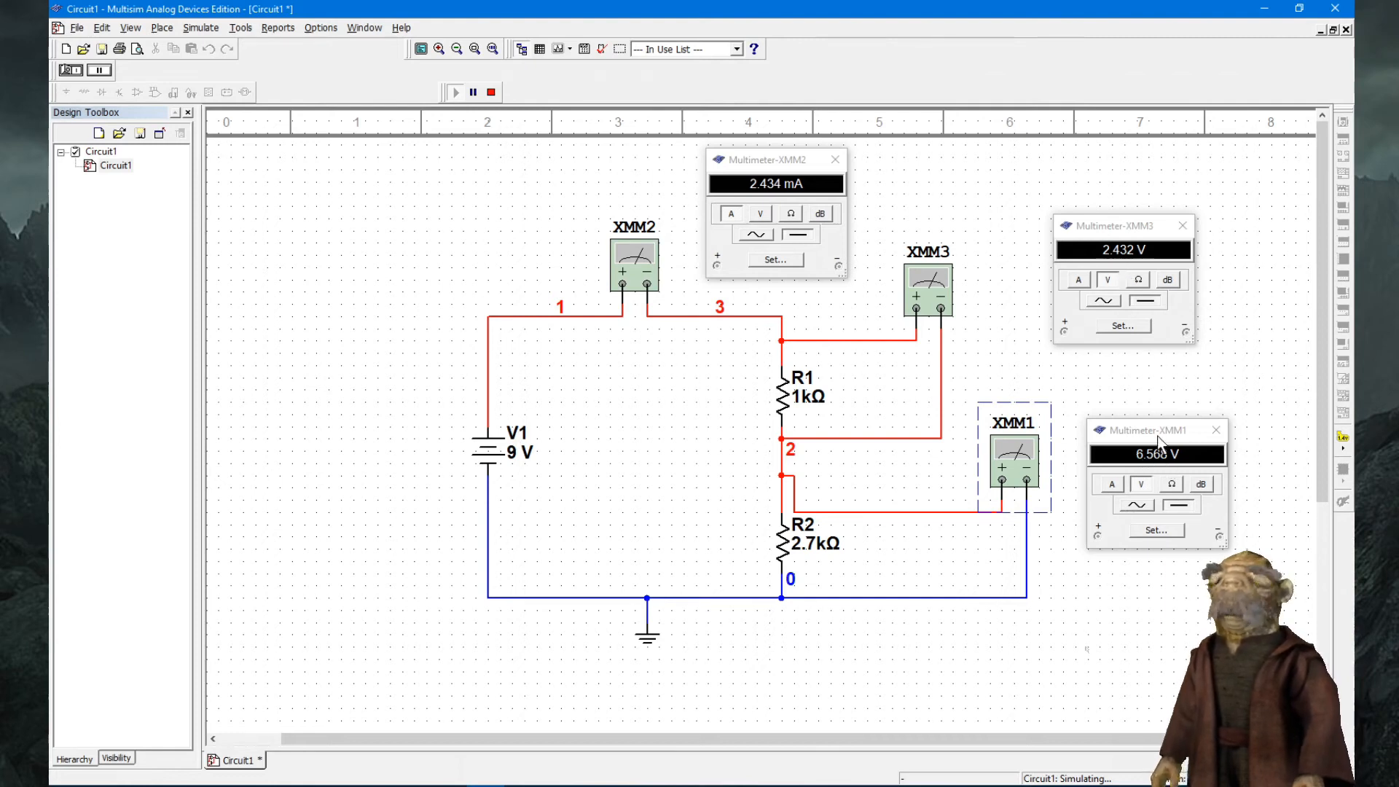
{"action": "left_click", "coordinate": [491, 92]}
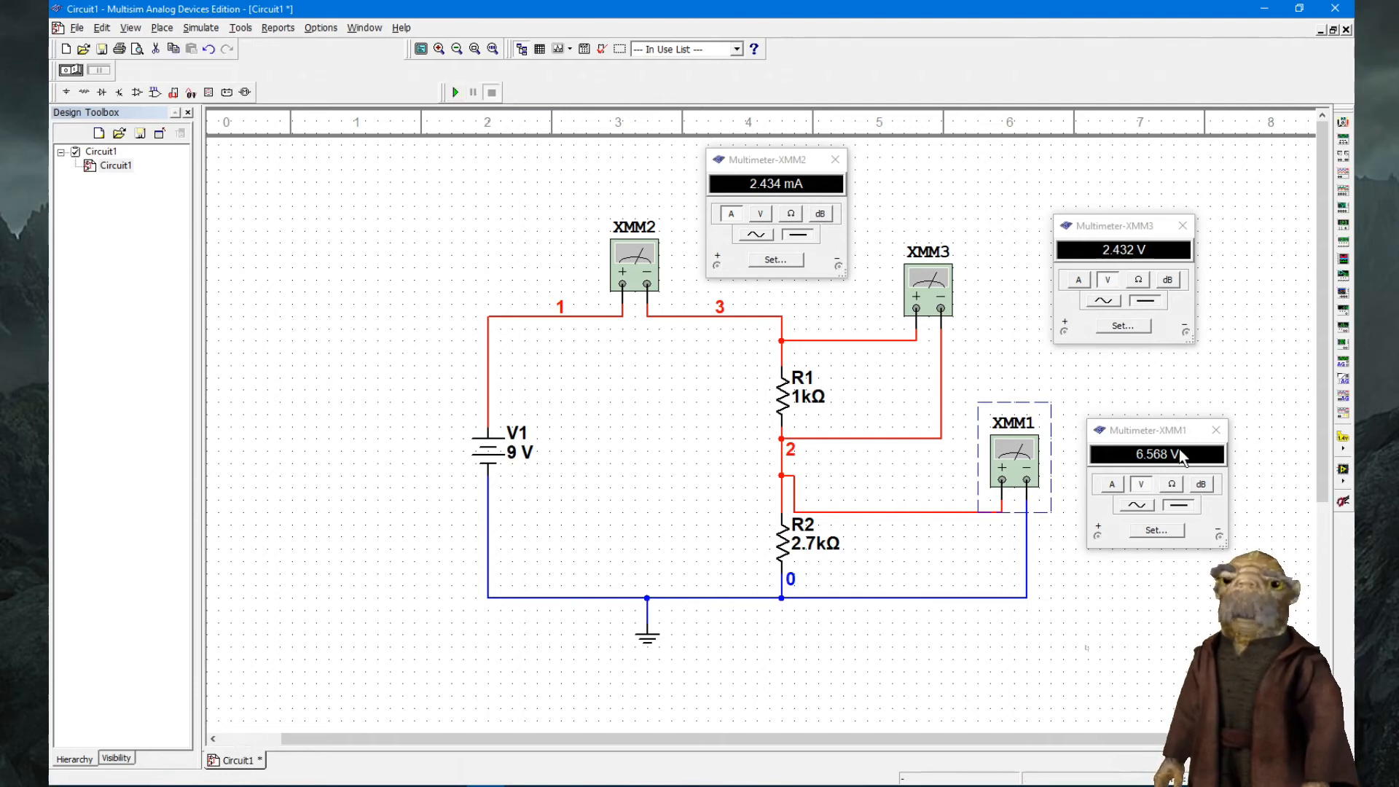
- Close the XMM1 and XMM3 readouts and delete multimeter XMM1 from the circuit
{"action": "left_click", "coordinate": [1217, 430]}
{"action": "left_click", "coordinate": [1183, 225]}
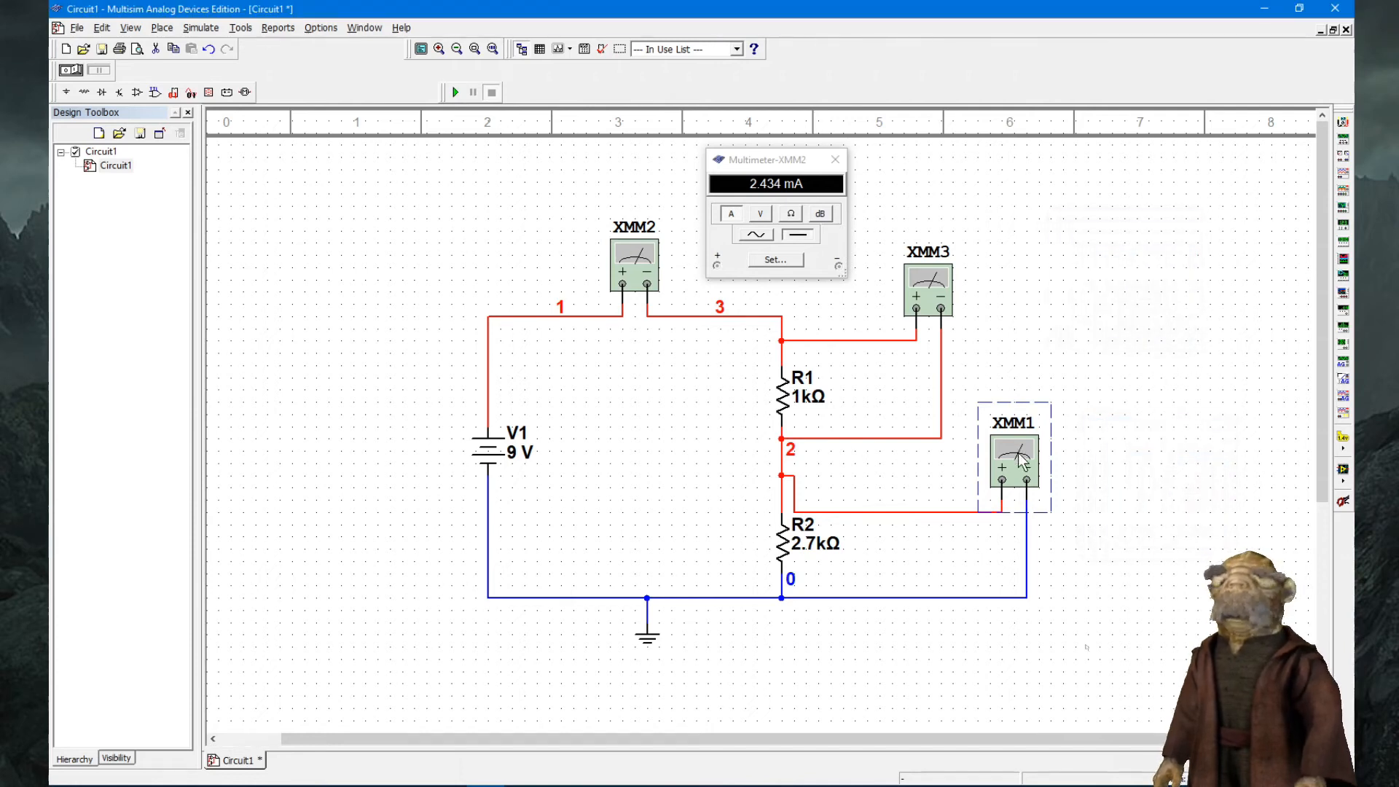
{"action": "key", "text": "Delete"}
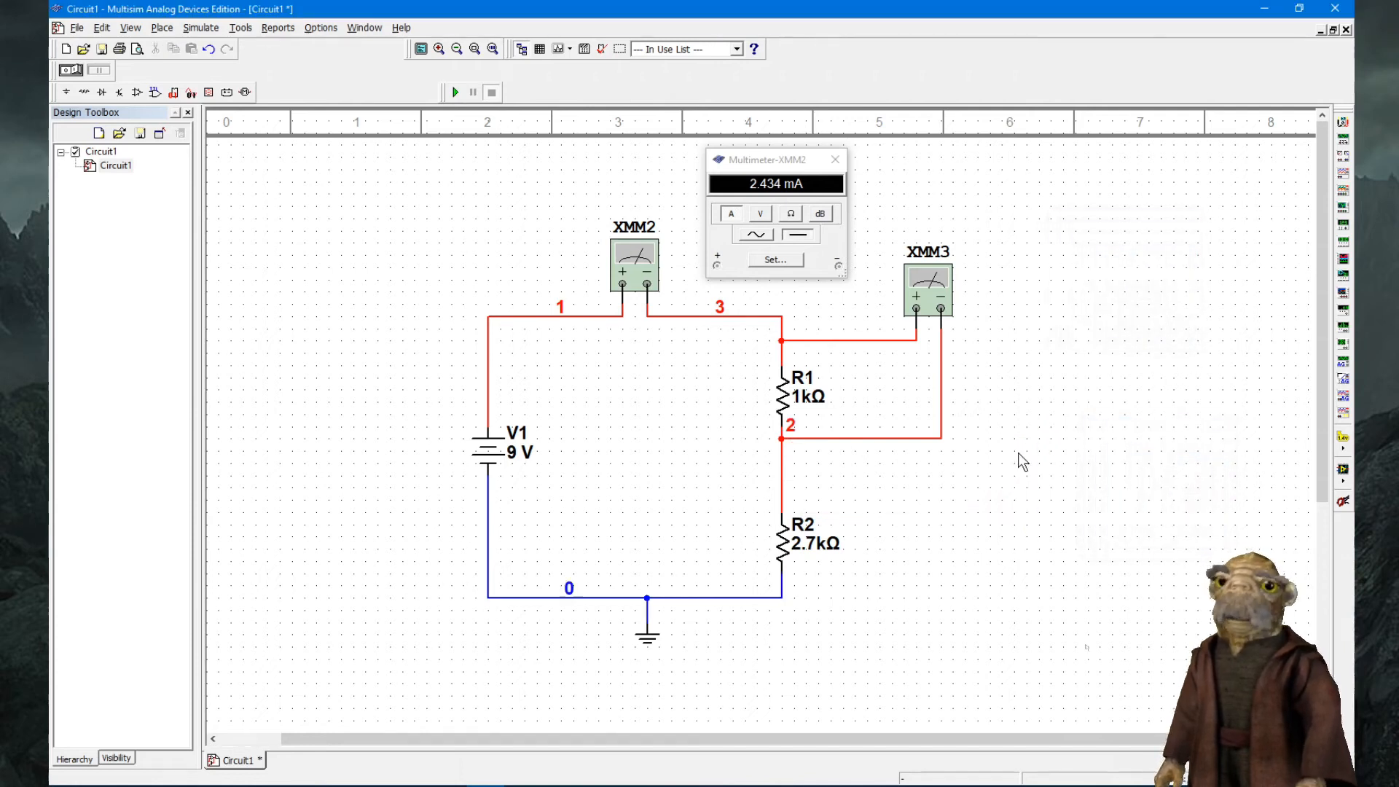
- Replace resistor R2 with a 1 µF capacitor from the CAPACITOR family of the Basic group
{"action": "left_click", "coordinate": [789, 548]}
{"action": "double_click", "coordinate": [789, 548]}
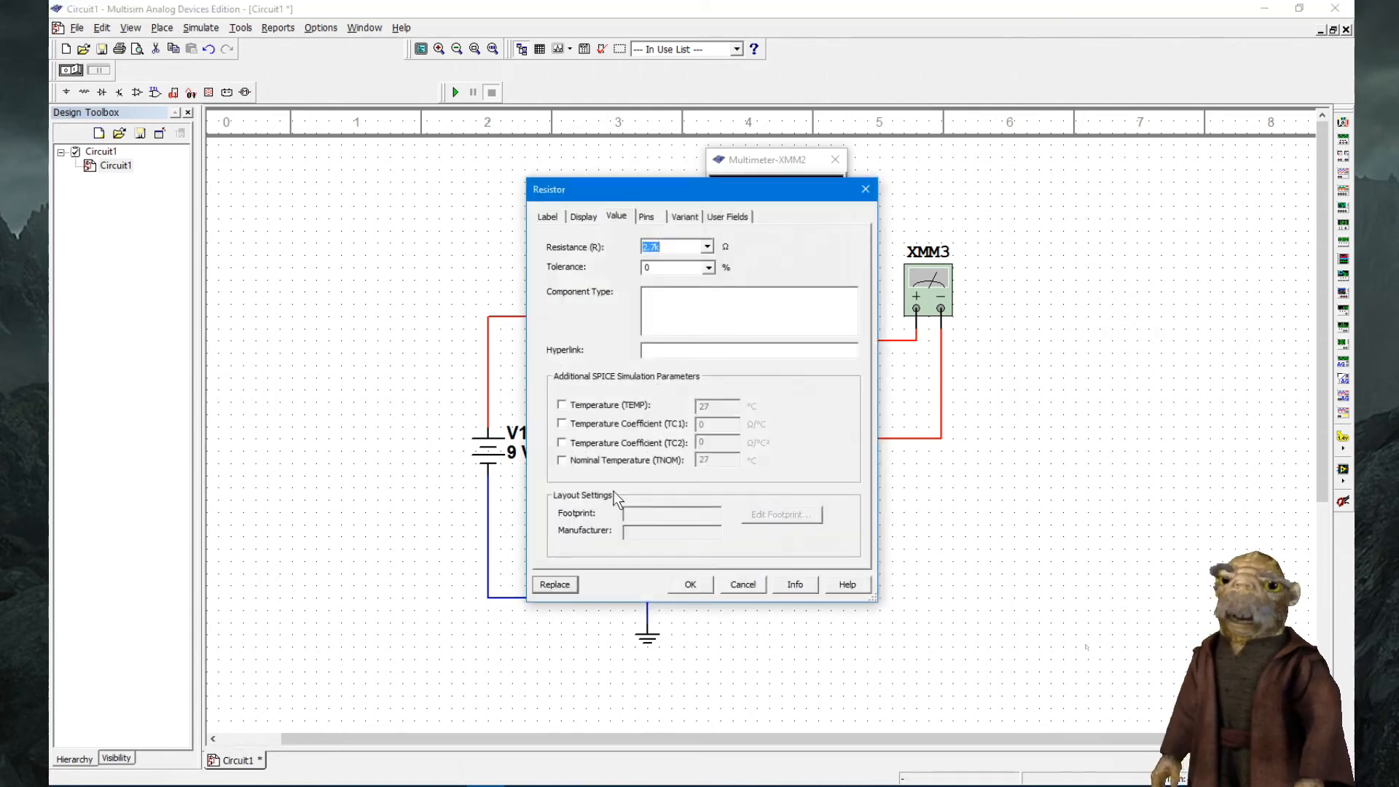
{"action": "left_click", "coordinate": [556, 585]}
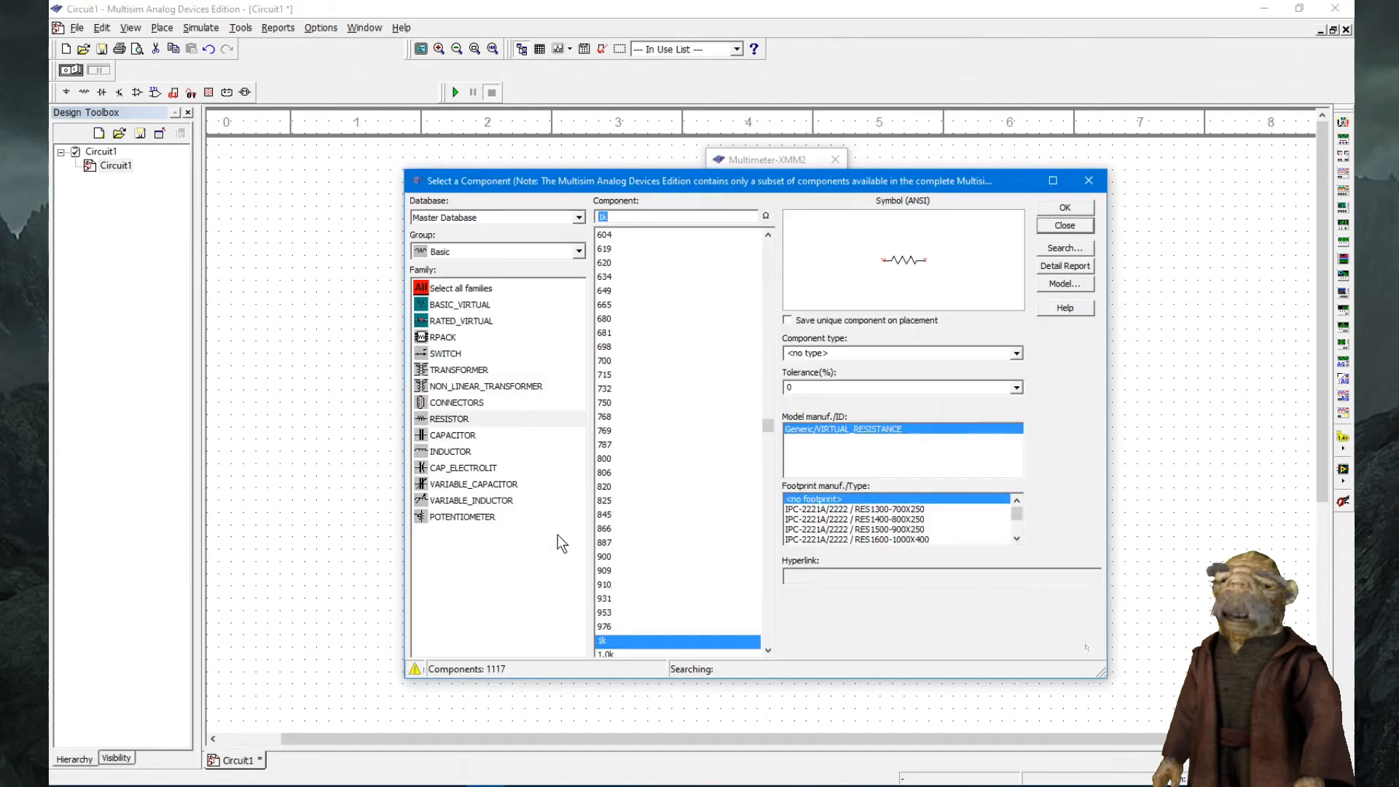
{"action": "left_click", "coordinate": [483, 435]}
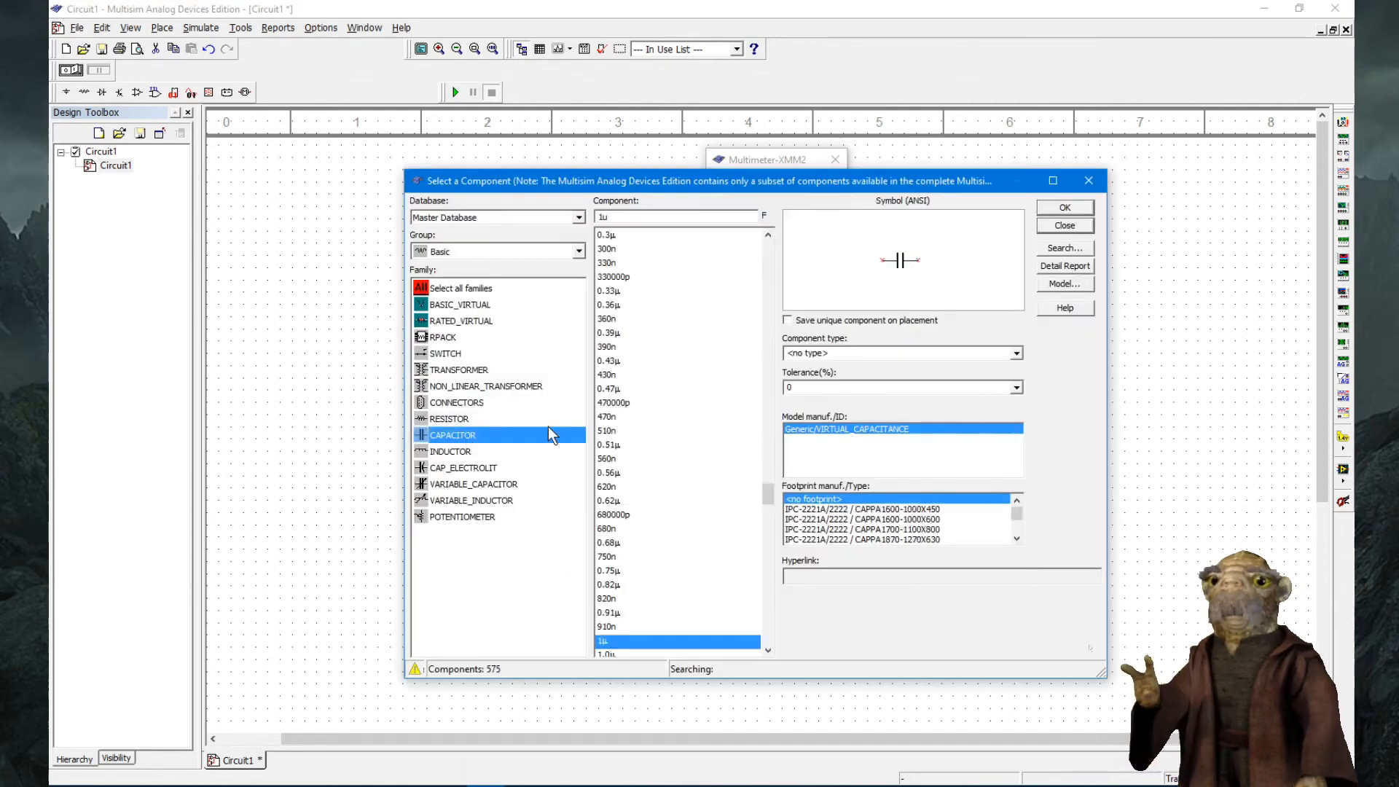
{"action": "left_click", "coordinate": [1063, 209]}
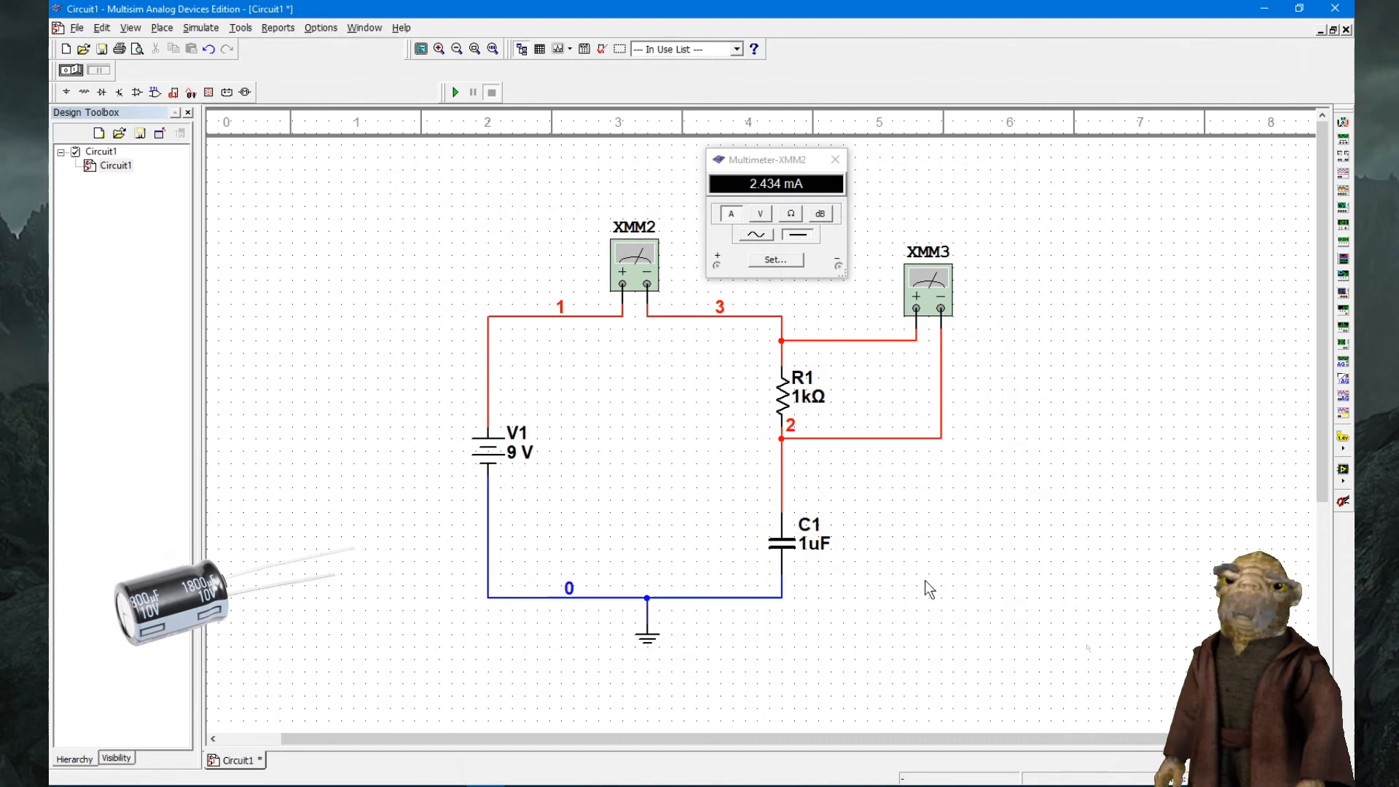
- Set the capacitance of C1 to 100u
{"action": "double_click", "coordinate": [816, 543]}
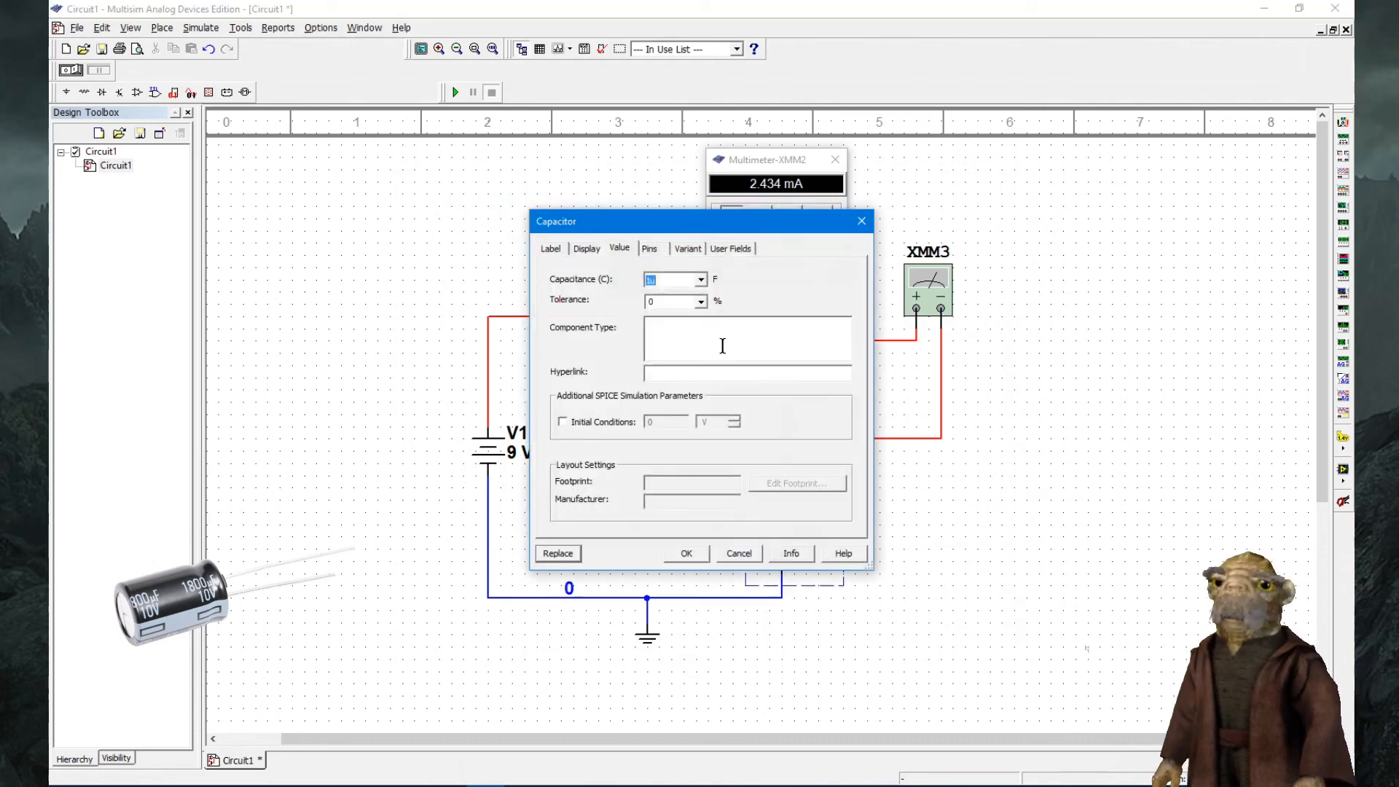
{"action": "left_click", "coordinate": [668, 282]}
{"action": "double_click", "coordinate": [667, 281]}
{"action": "type", "text": "100"}
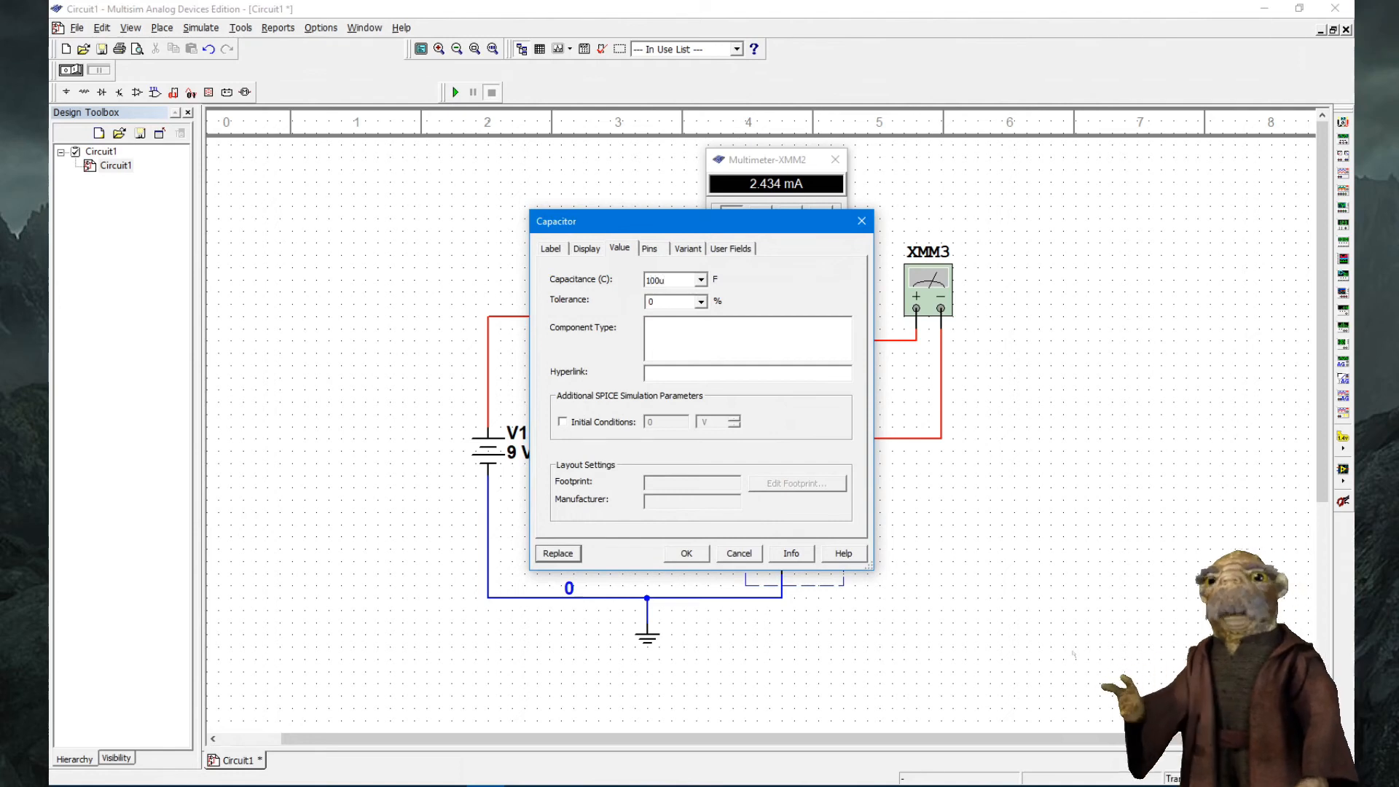
{"action": "left_click", "coordinate": [697, 555]}
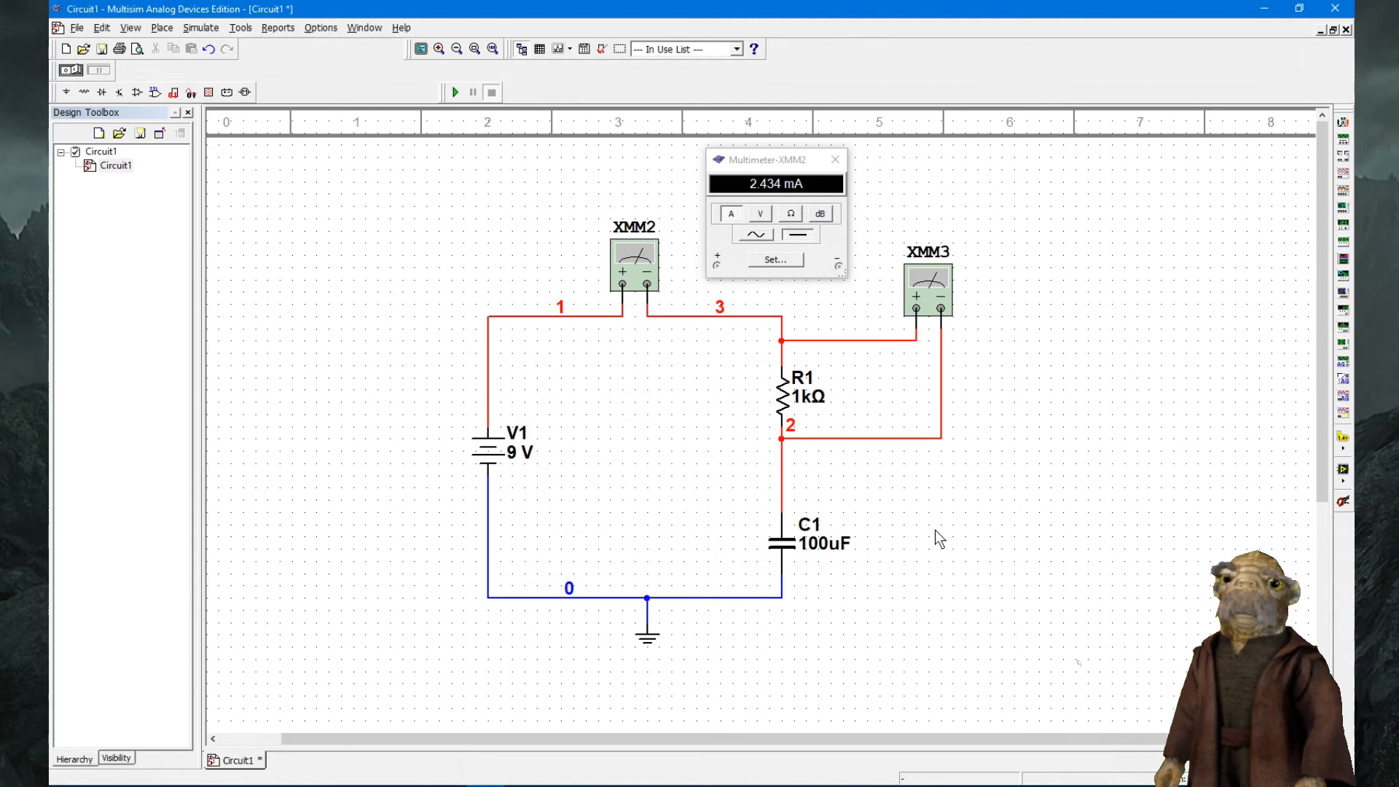
- Place a new multimeter to the right of C1, wire it across the capacitor, and move it farther from C1's label
{"action": "left_click", "coordinate": [1344, 122]}
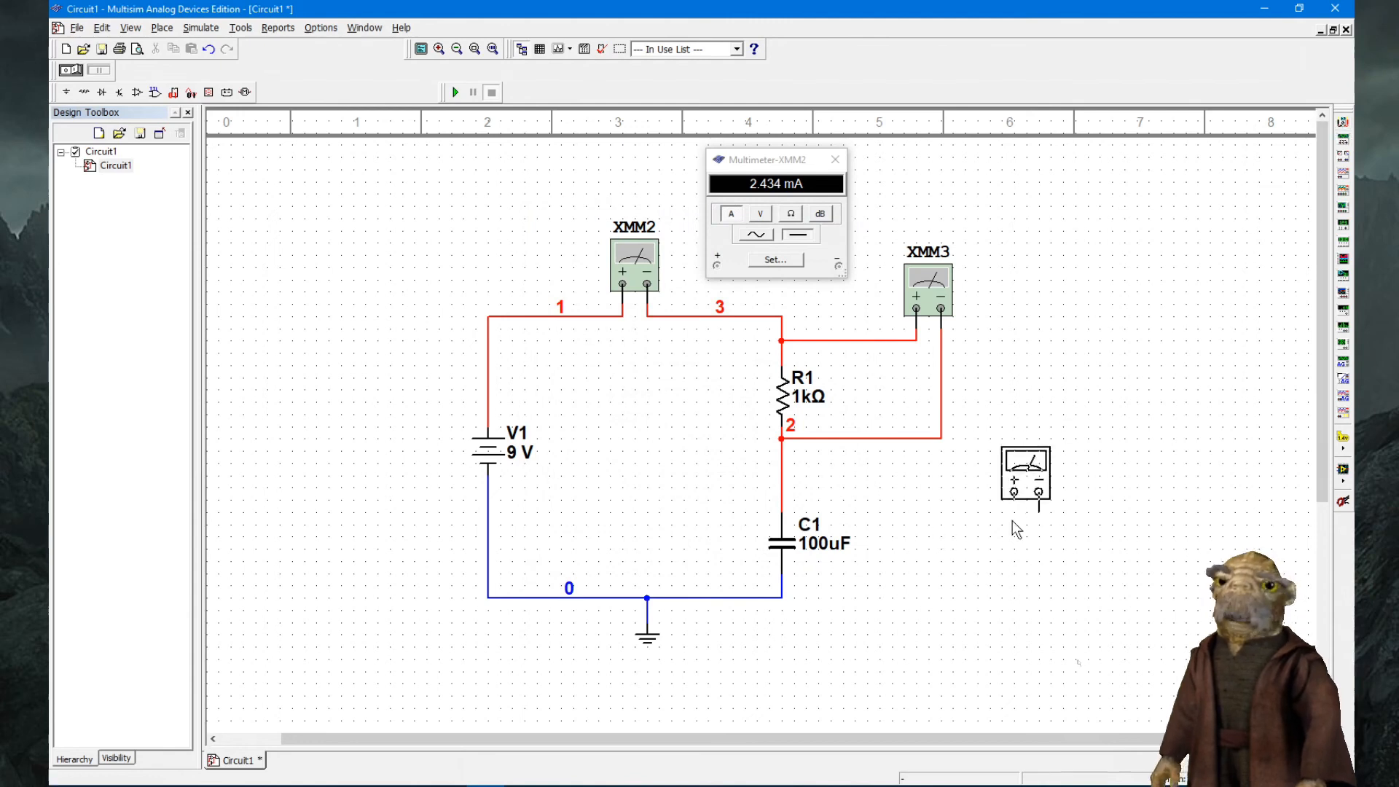
{"action": "left_click", "coordinate": [924, 533]}
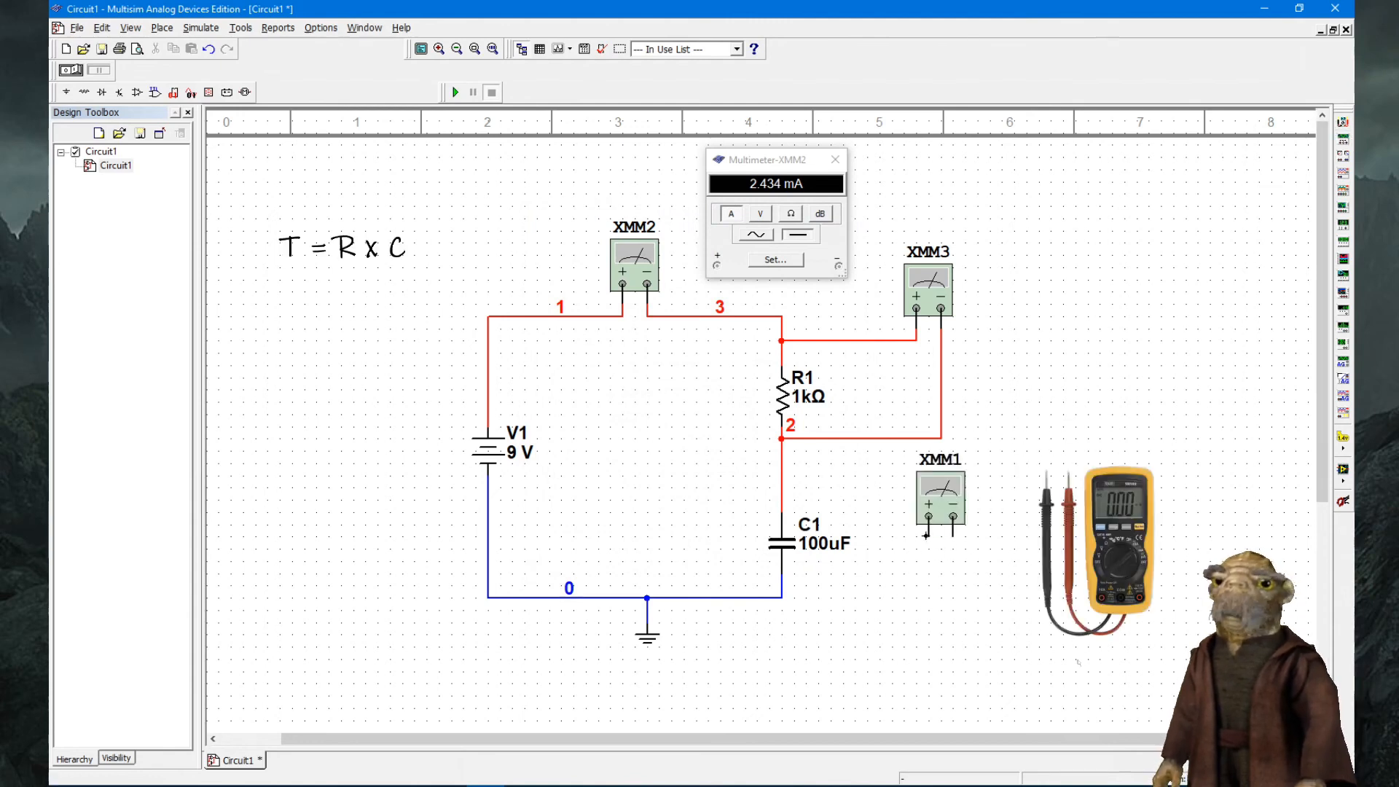
{"action": "left_click", "coordinate": [928, 516]}
{"action": "left_click", "coordinate": [782, 475]}
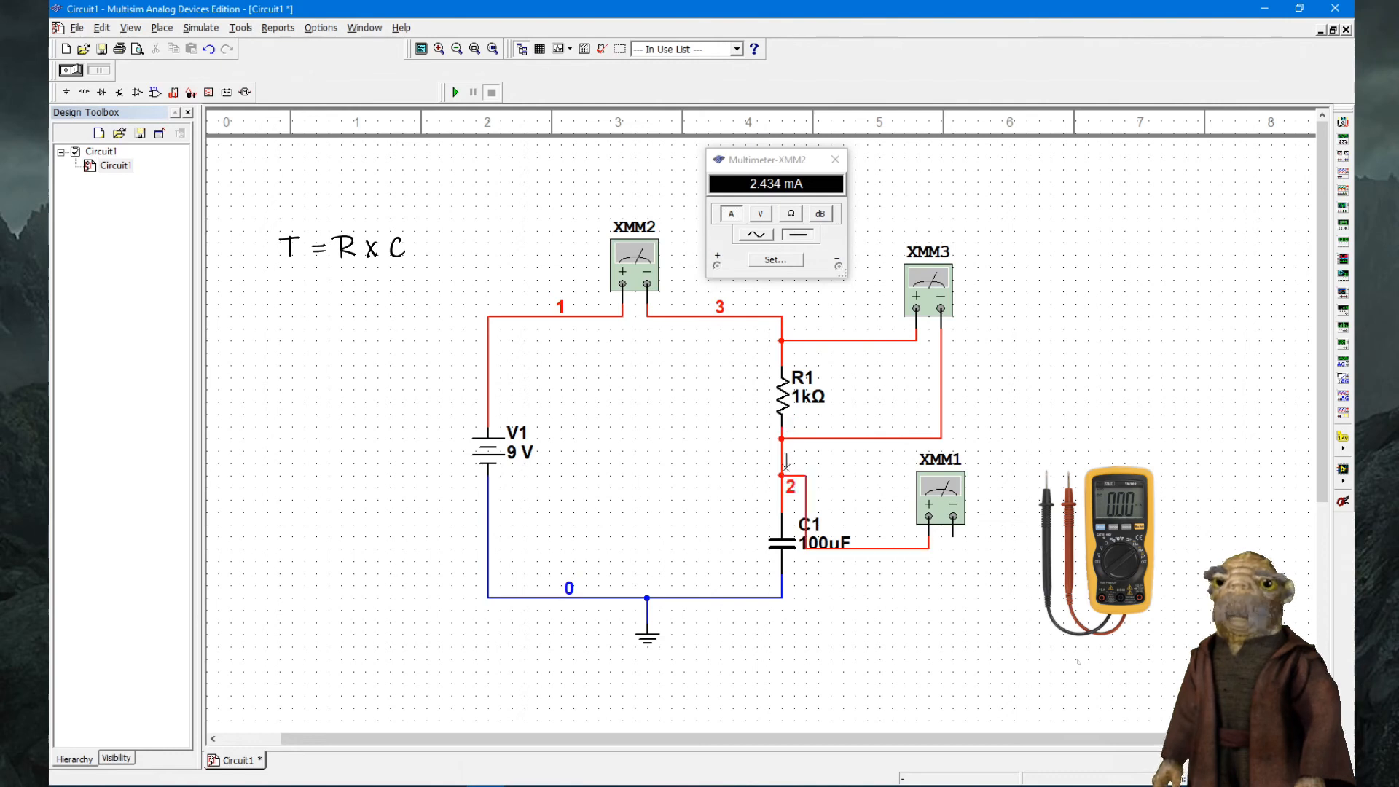
{"action": "left_click_drag", "start_coordinate": [940, 505], "coordinate": [1002, 481]}
{"action": "left_click", "coordinate": [1021, 560]}
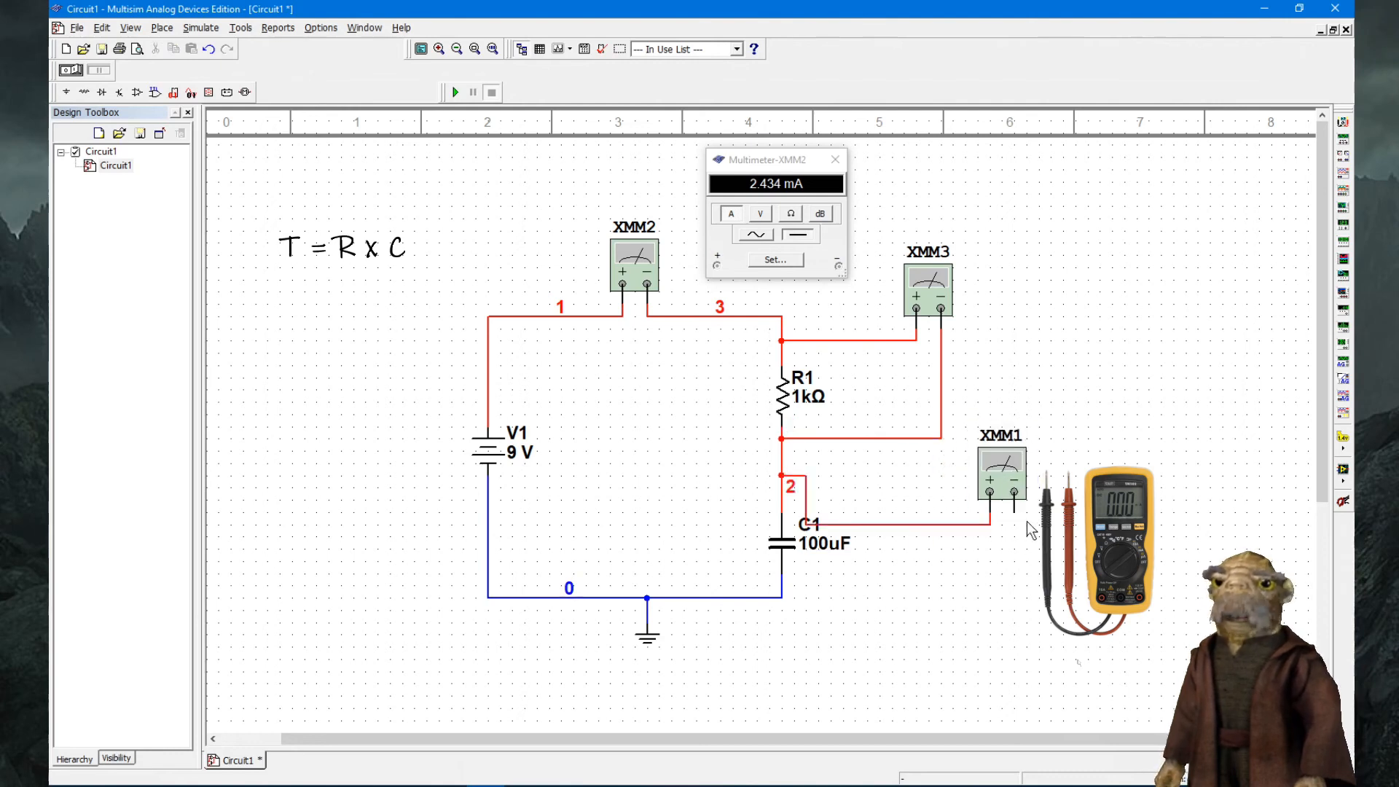
{"action": "left_click", "coordinate": [781, 585]}
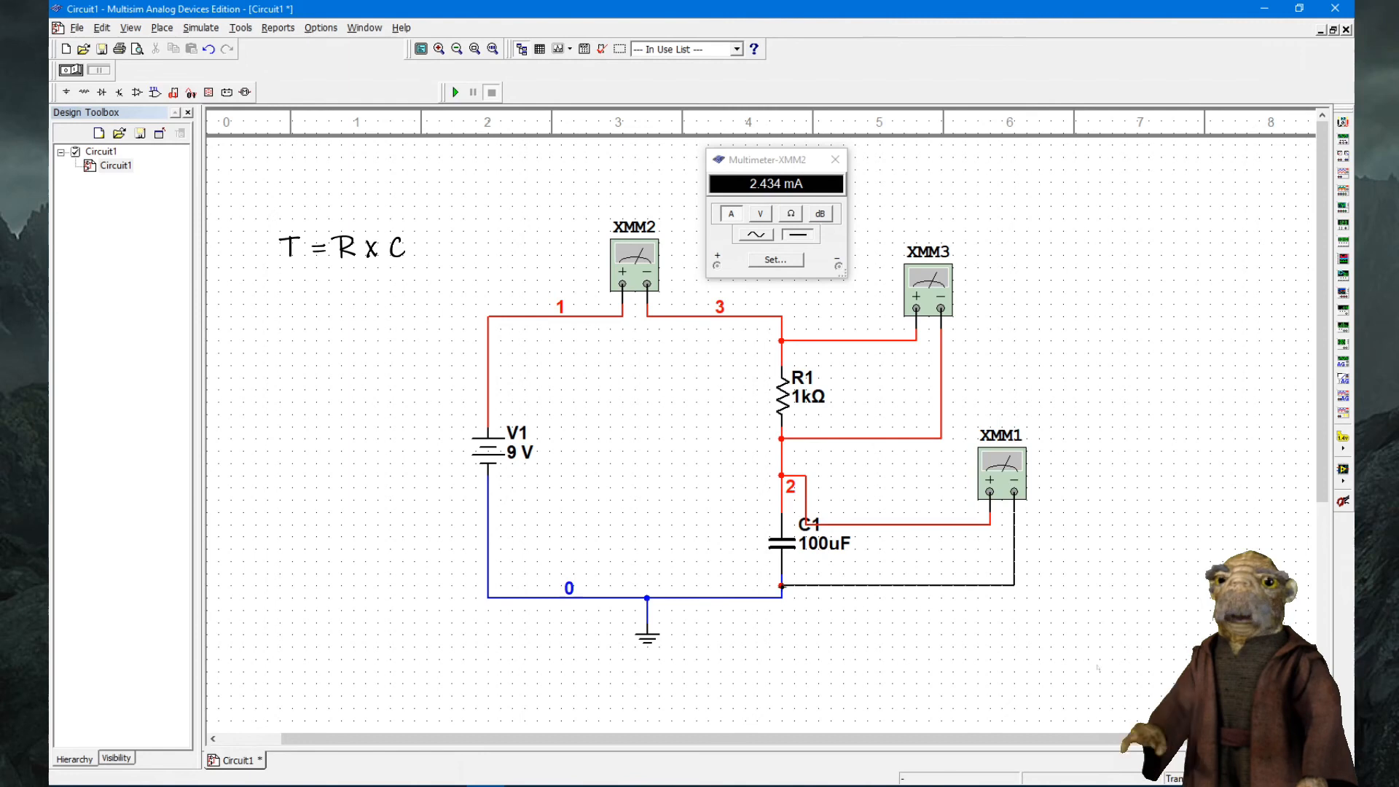
- Open the XMM1 and XMM3 readouts beside their meters, clear of the wiring, and run the simulation of the capacitor circuit
{"action": "double_click", "coordinate": [1005, 477]}
{"action": "left_click_drag", "start_coordinate": [693, 337], "coordinate": [1152, 449]}
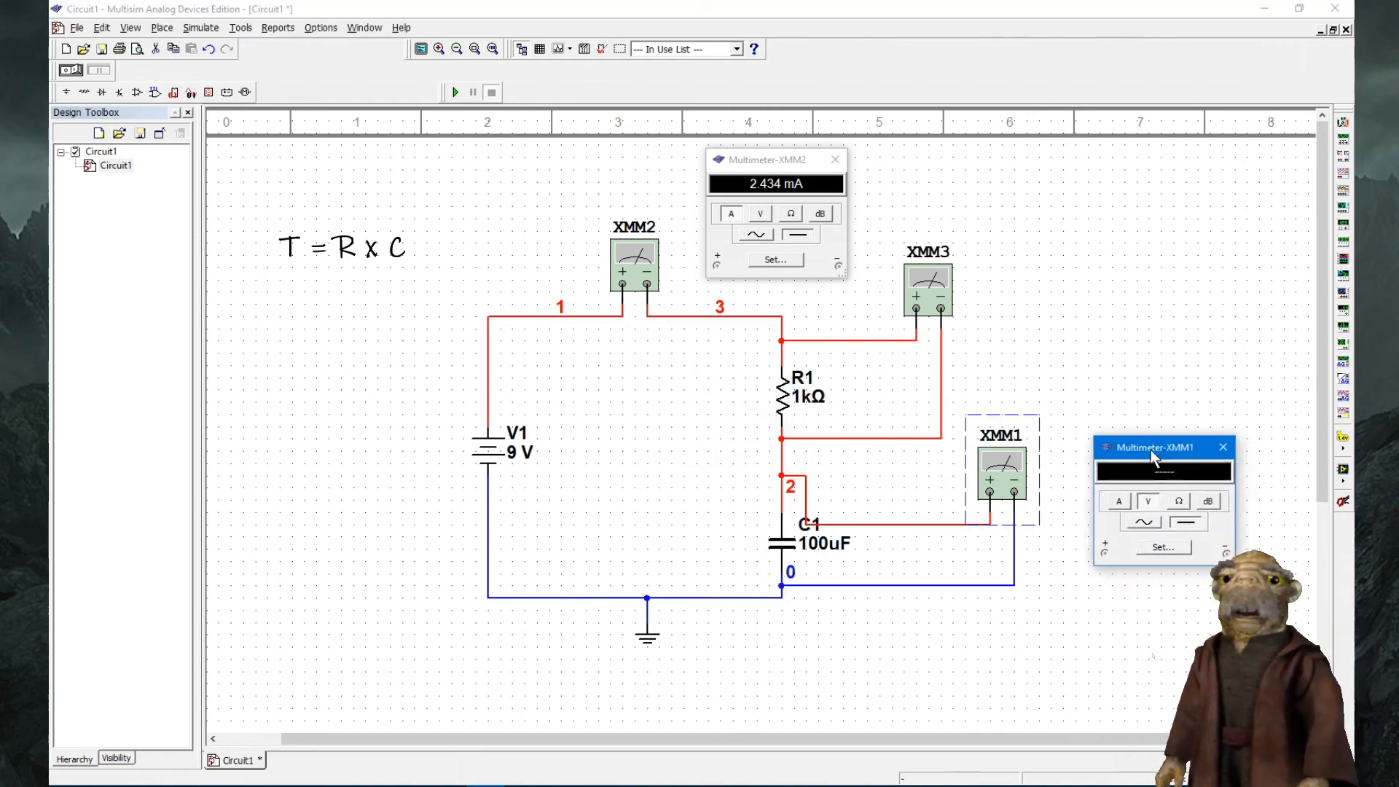
{"action": "double_click", "coordinate": [944, 297]}
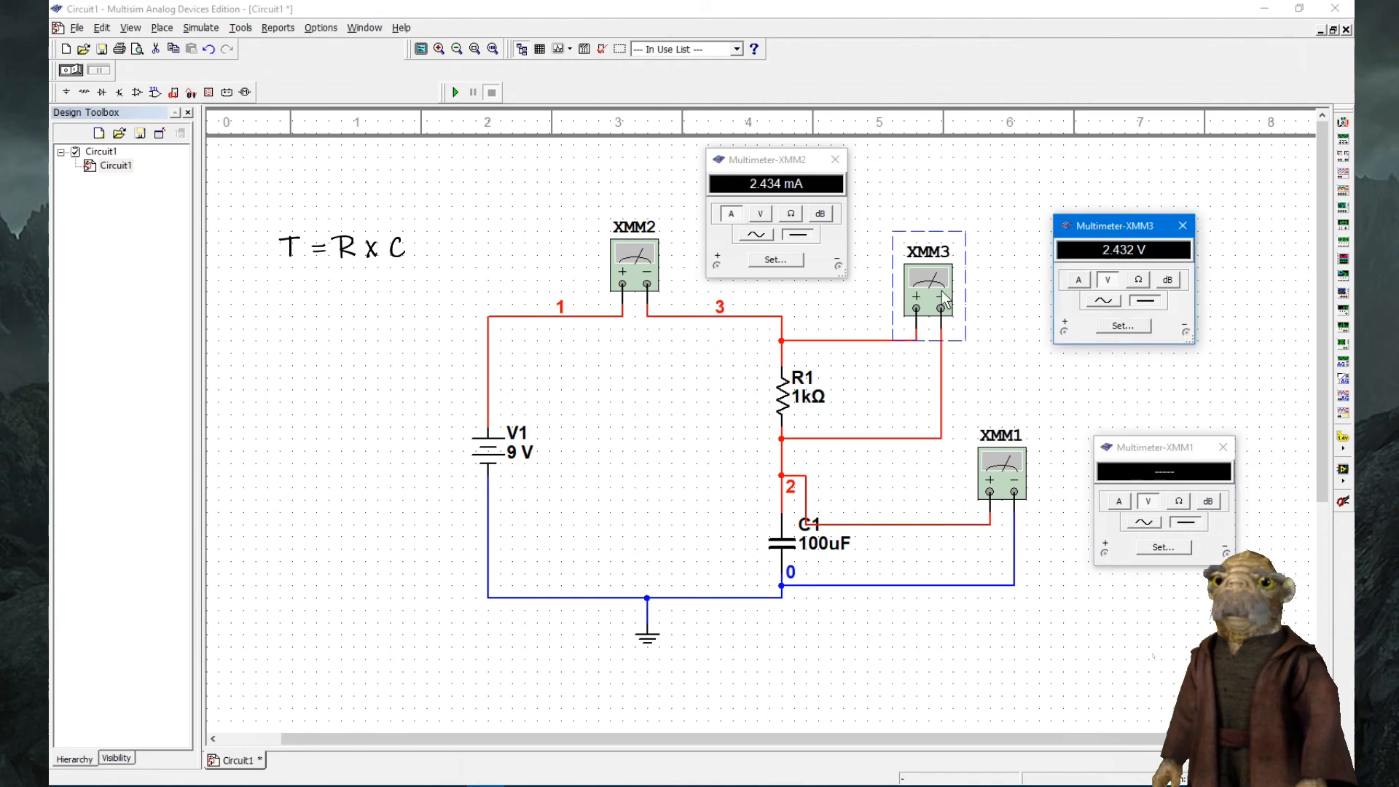
{"action": "mouse_move", "coordinate": [1096, 226]}
{"action": "left_mouse_down"}
{"action": "mouse_move", "coordinate": [1126, 221]}
{"action": "mouse_move", "coordinate": [1108, 222]}
{"action": "left_mouse_up"}
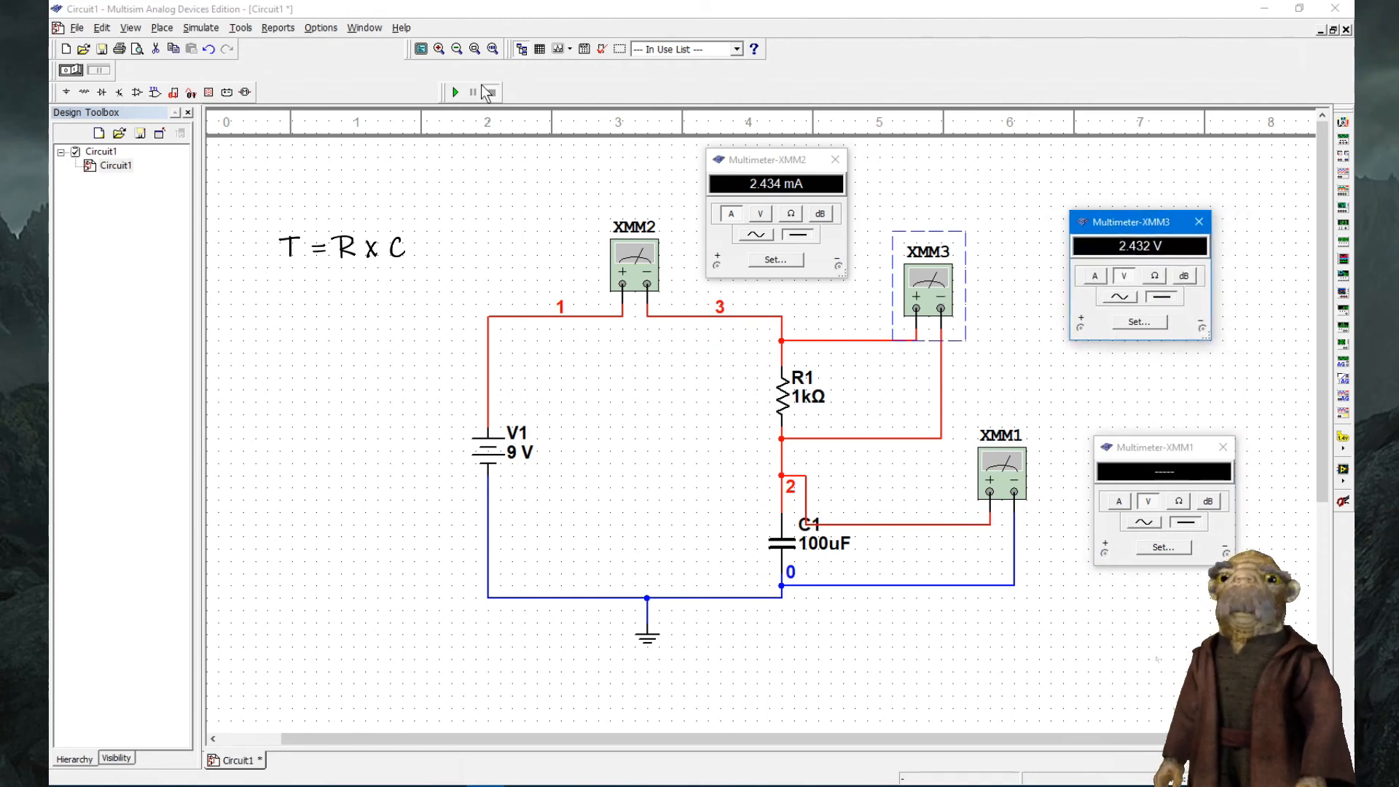
{"action": "left_click", "coordinate": [455, 92]}
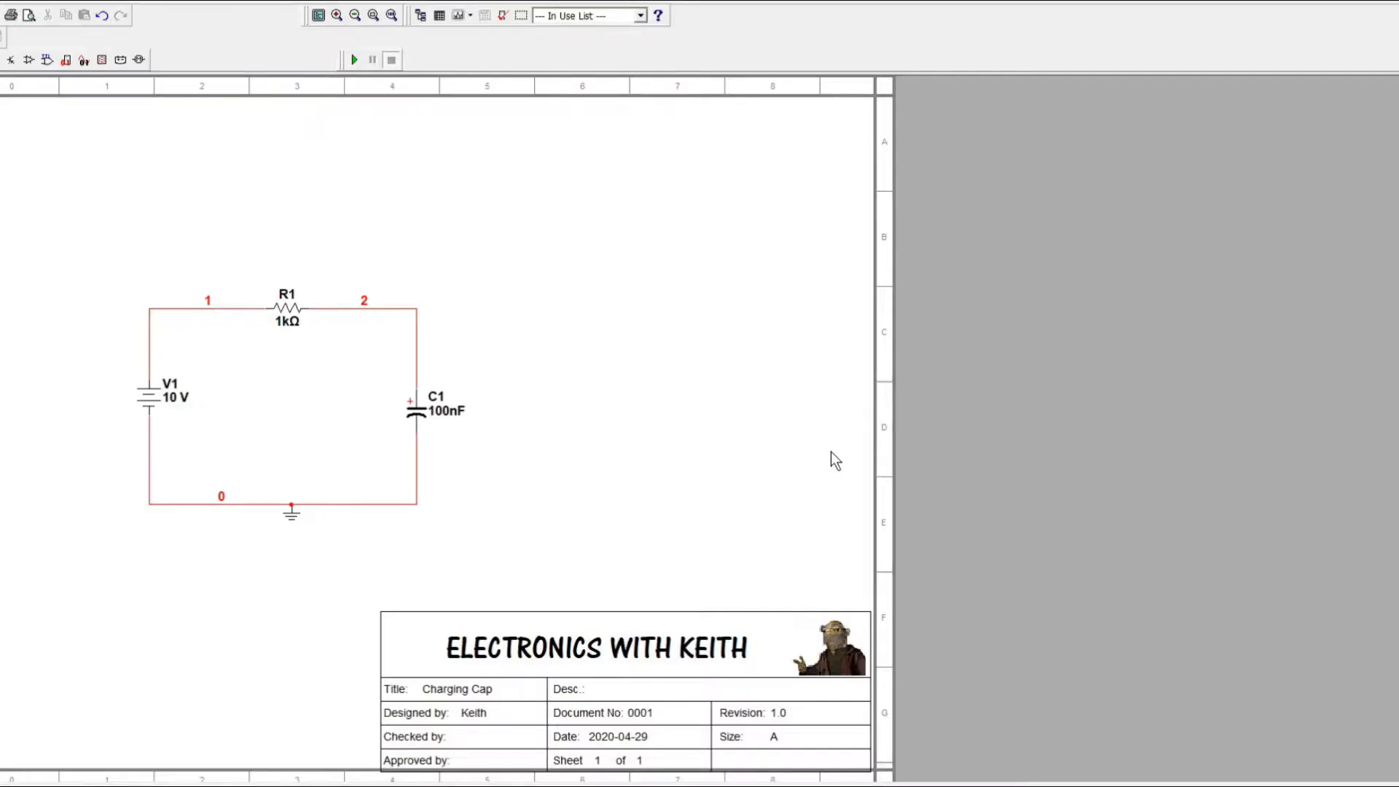
- Replace DC source V1 with AC_VOLTAGE from the SIGNAL_VOLTAGE_SOURCES family
{"action": "scroll", "coordinate": [525, 401], "scroll_direction": "up", "scroll_amount": 3}
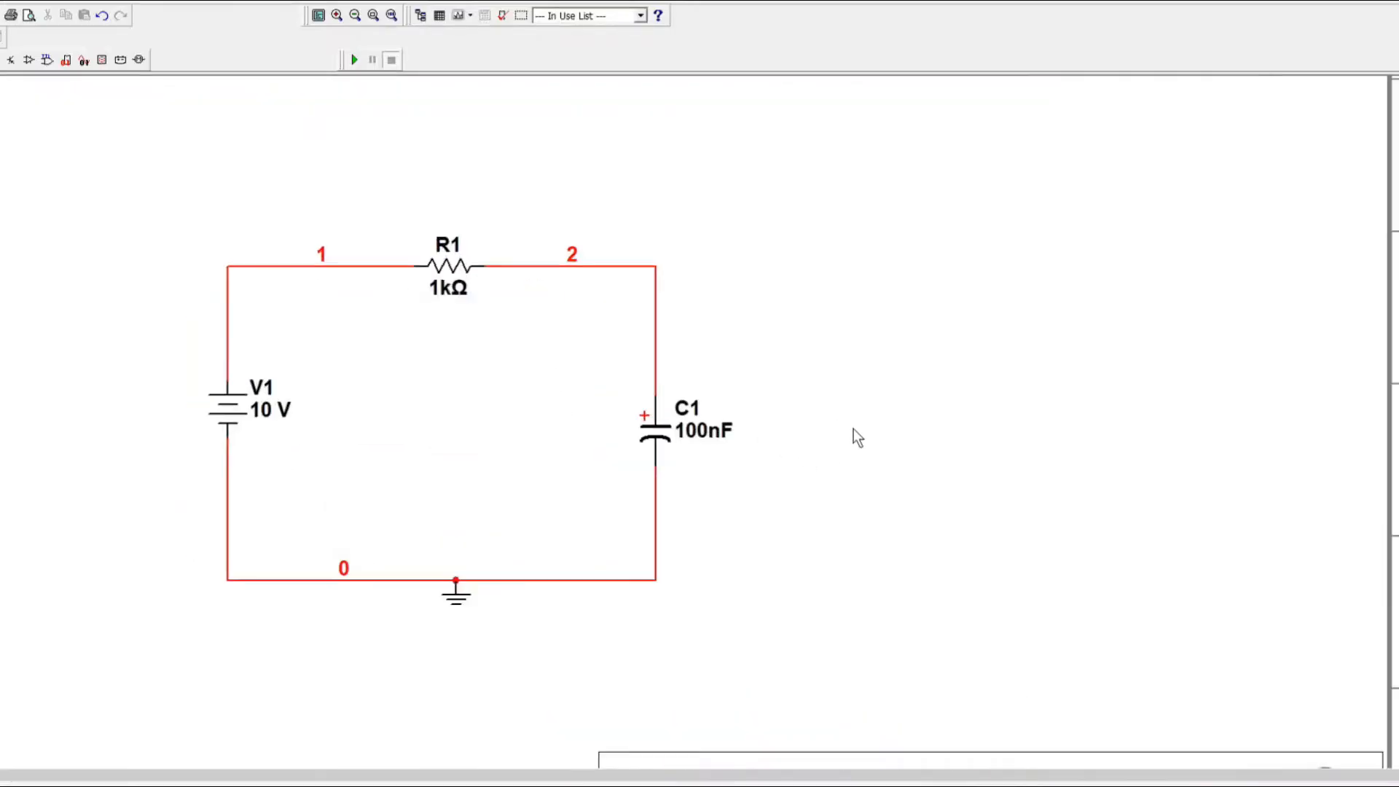
{"action": "left_click_drag", "start_coordinate": [890, 382], "coordinate": [891, 384]}
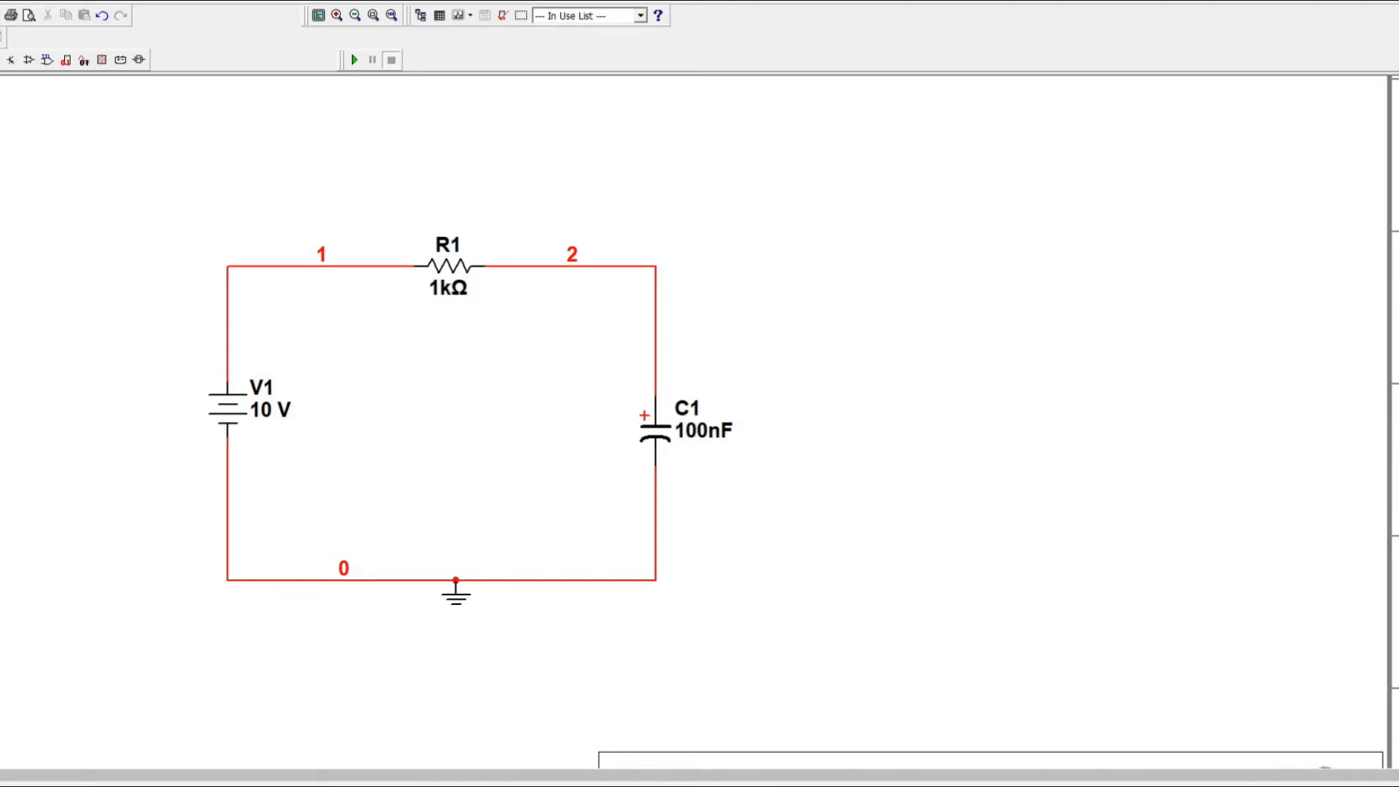
{"action": "left_click_drag", "start_coordinate": [675, 777], "coordinate": [574, 777]}
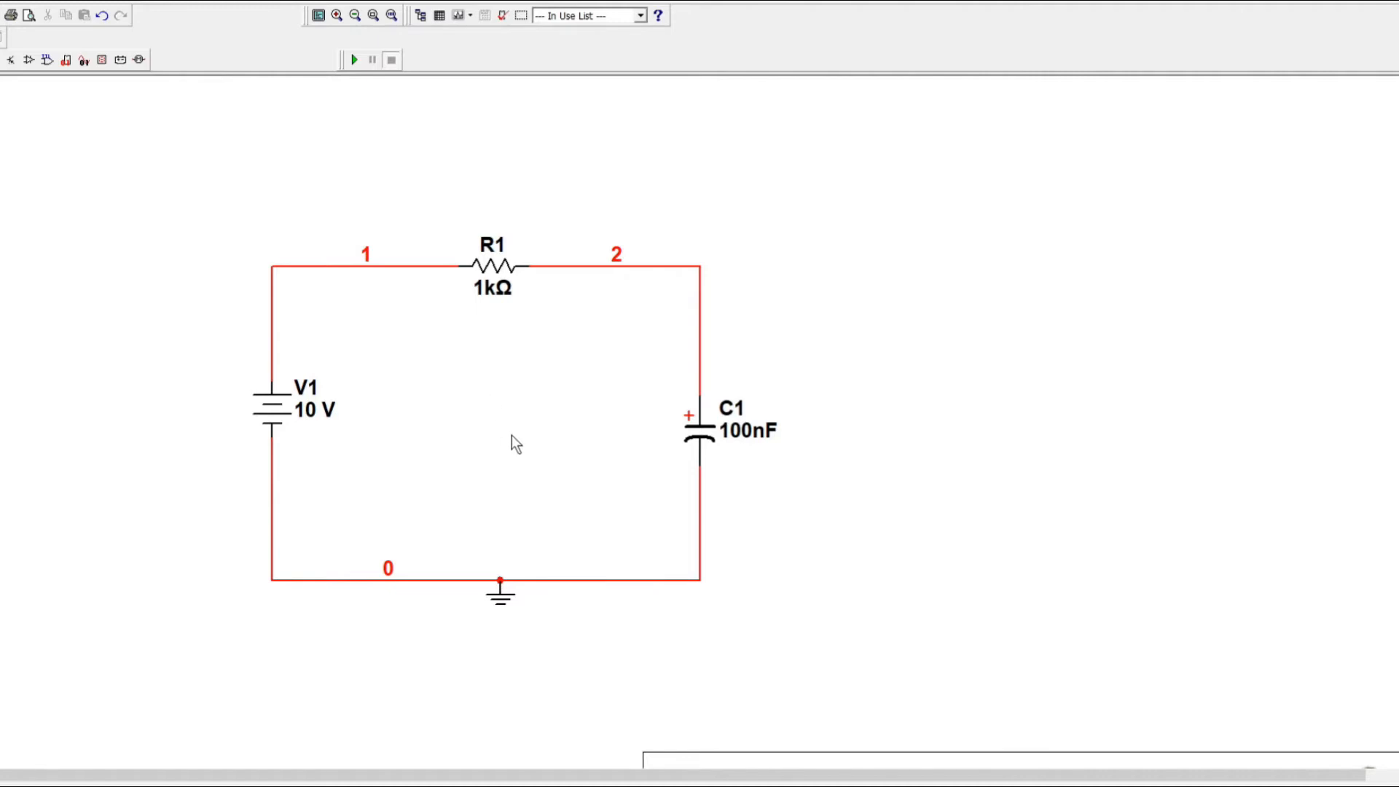
{"action": "double_click", "coordinate": [275, 416]}
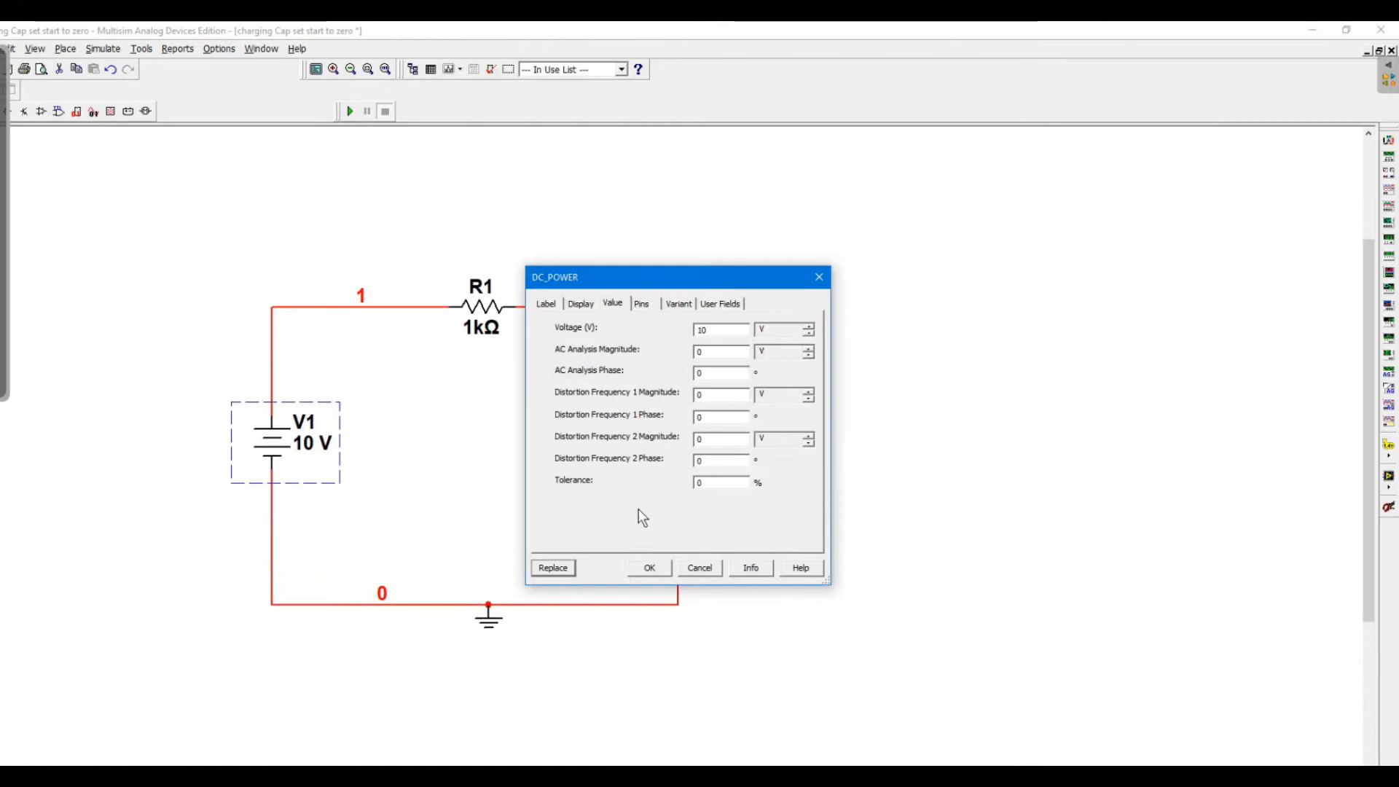
{"action": "left_click", "coordinate": [553, 567]}
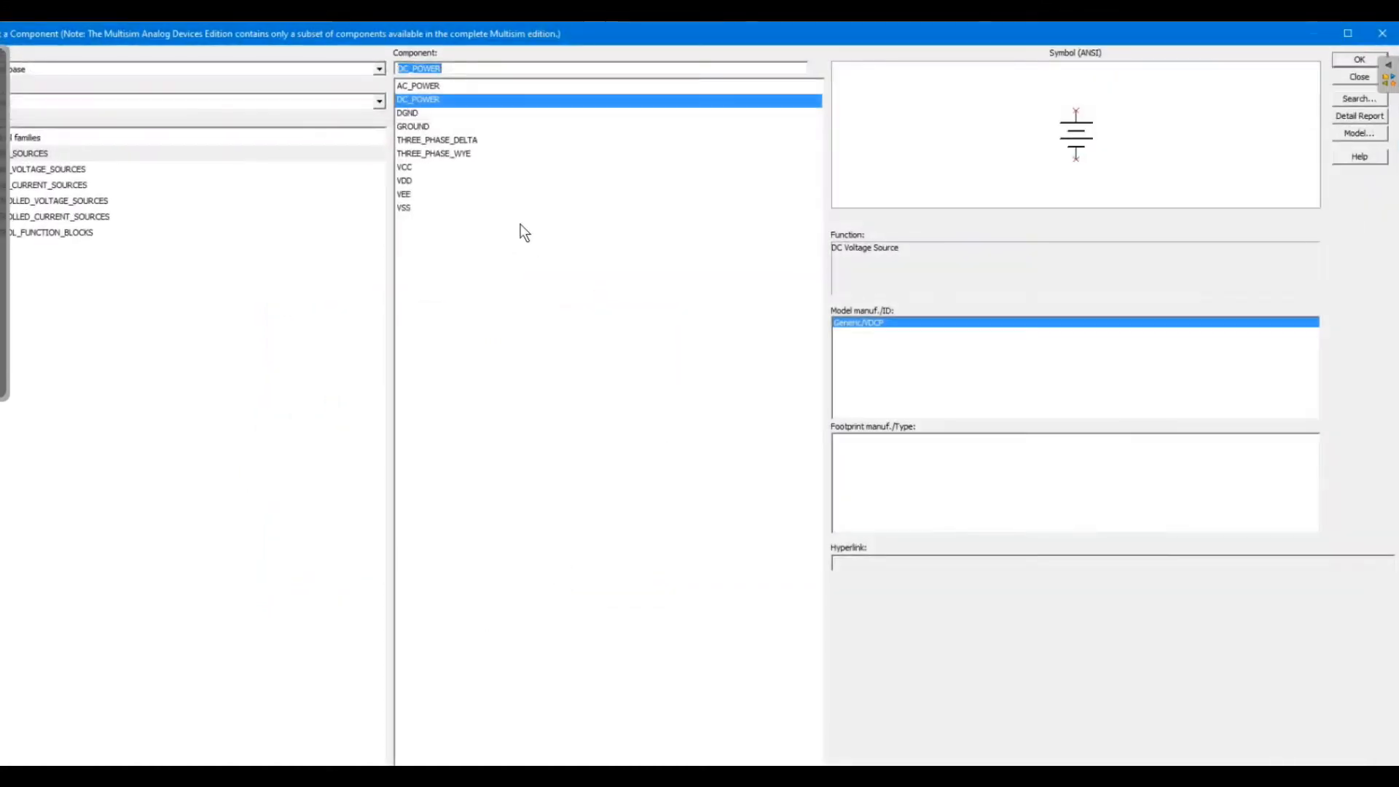
{"action": "left_click", "coordinate": [67, 172]}
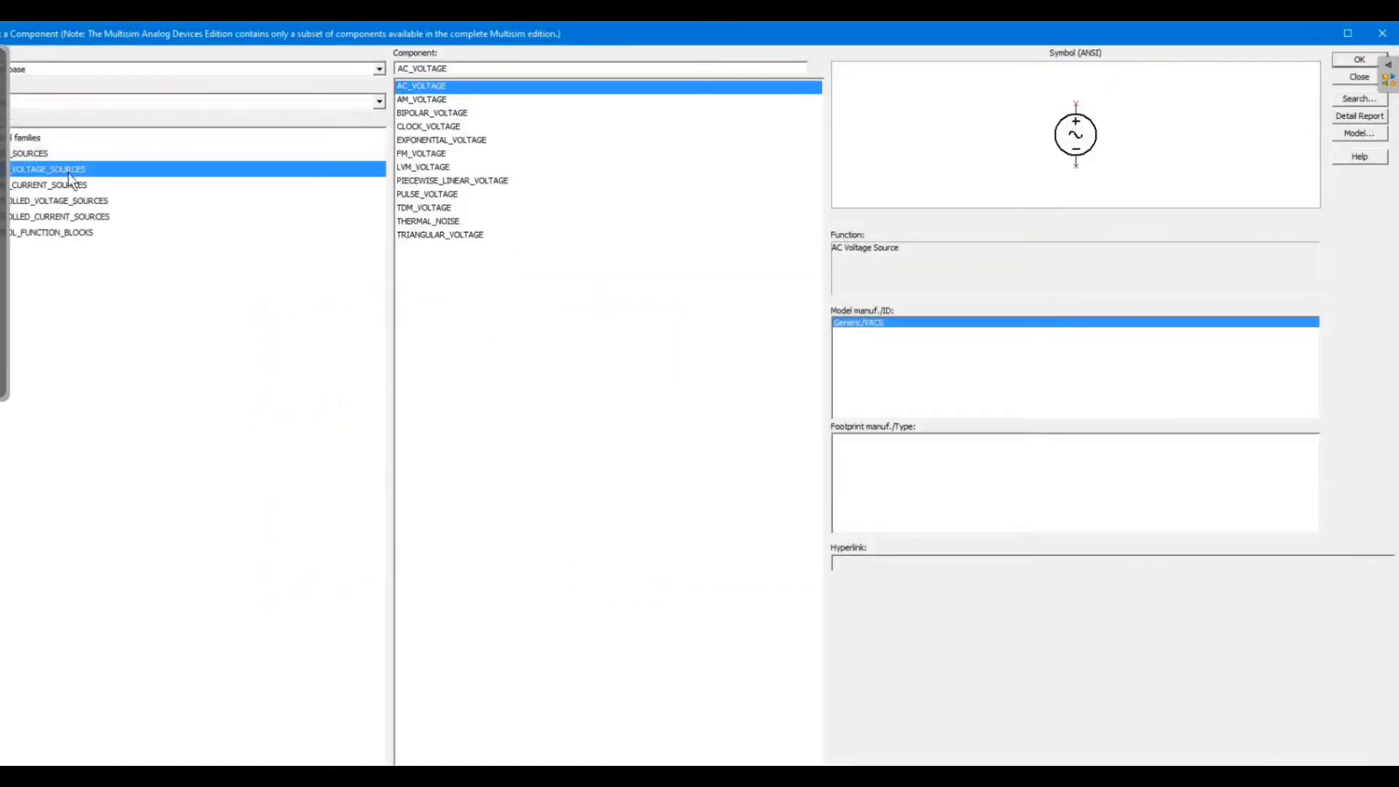
{"action": "left_click_drag", "start_coordinate": [399, 36], "coordinate": [545, 118]}
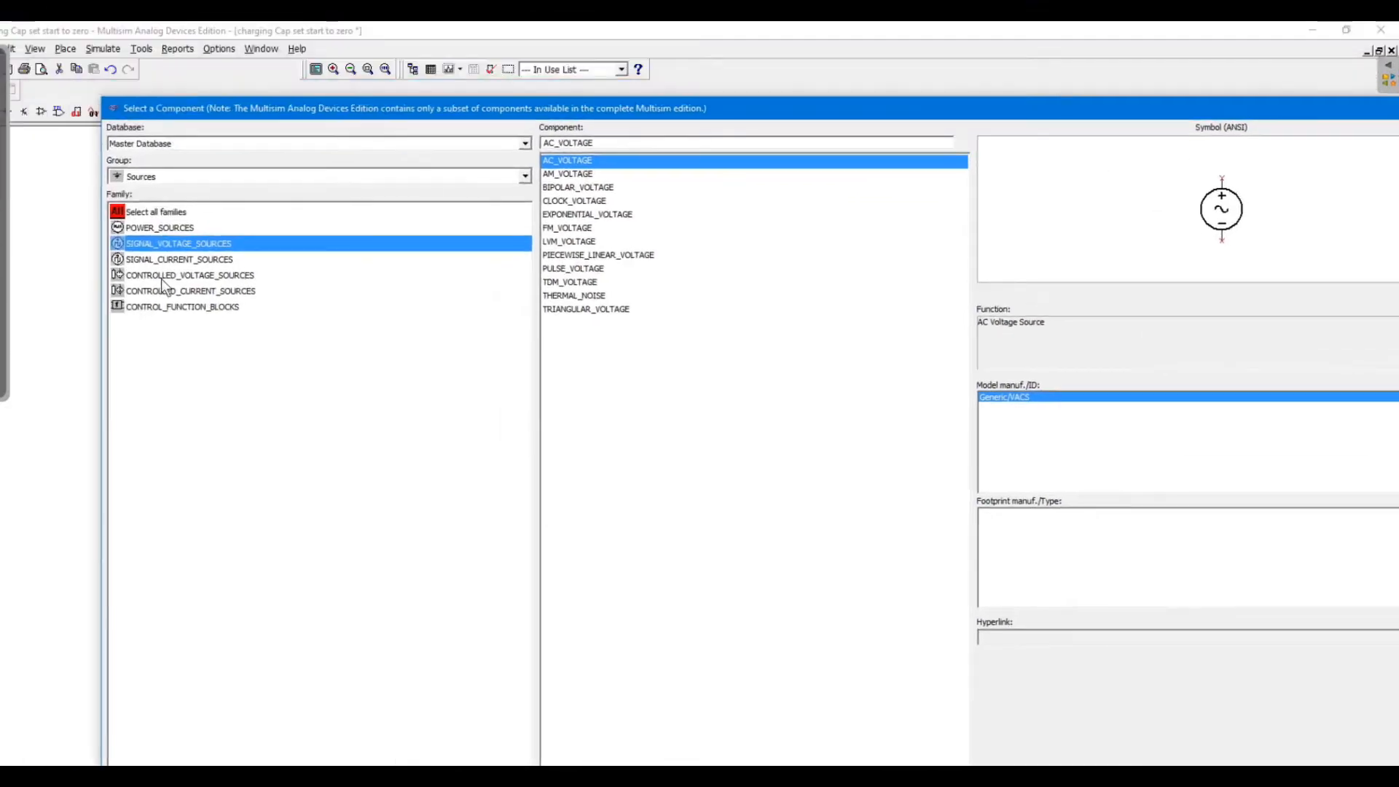
{"action": "left_click", "coordinate": [177, 227]}
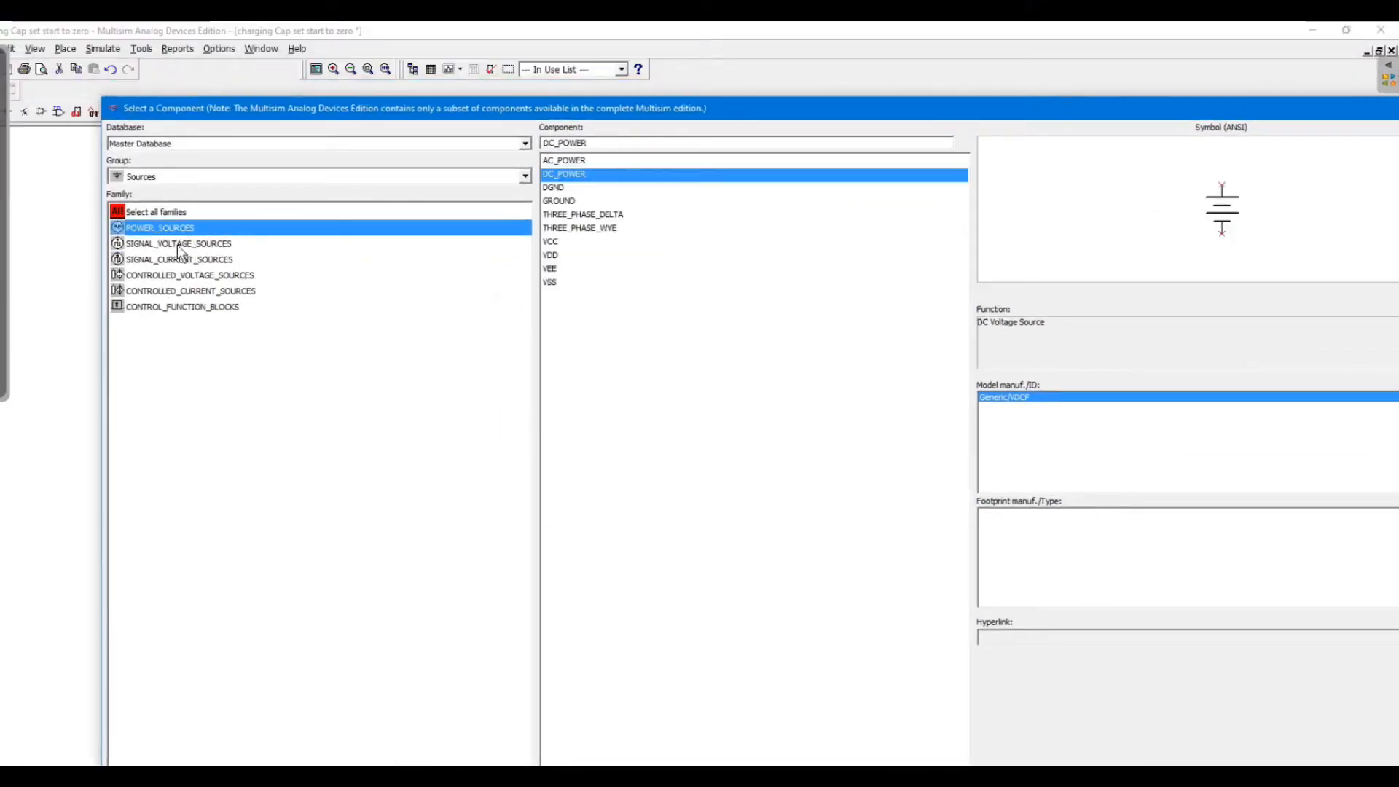
{"action": "left_click", "coordinate": [179, 245]}
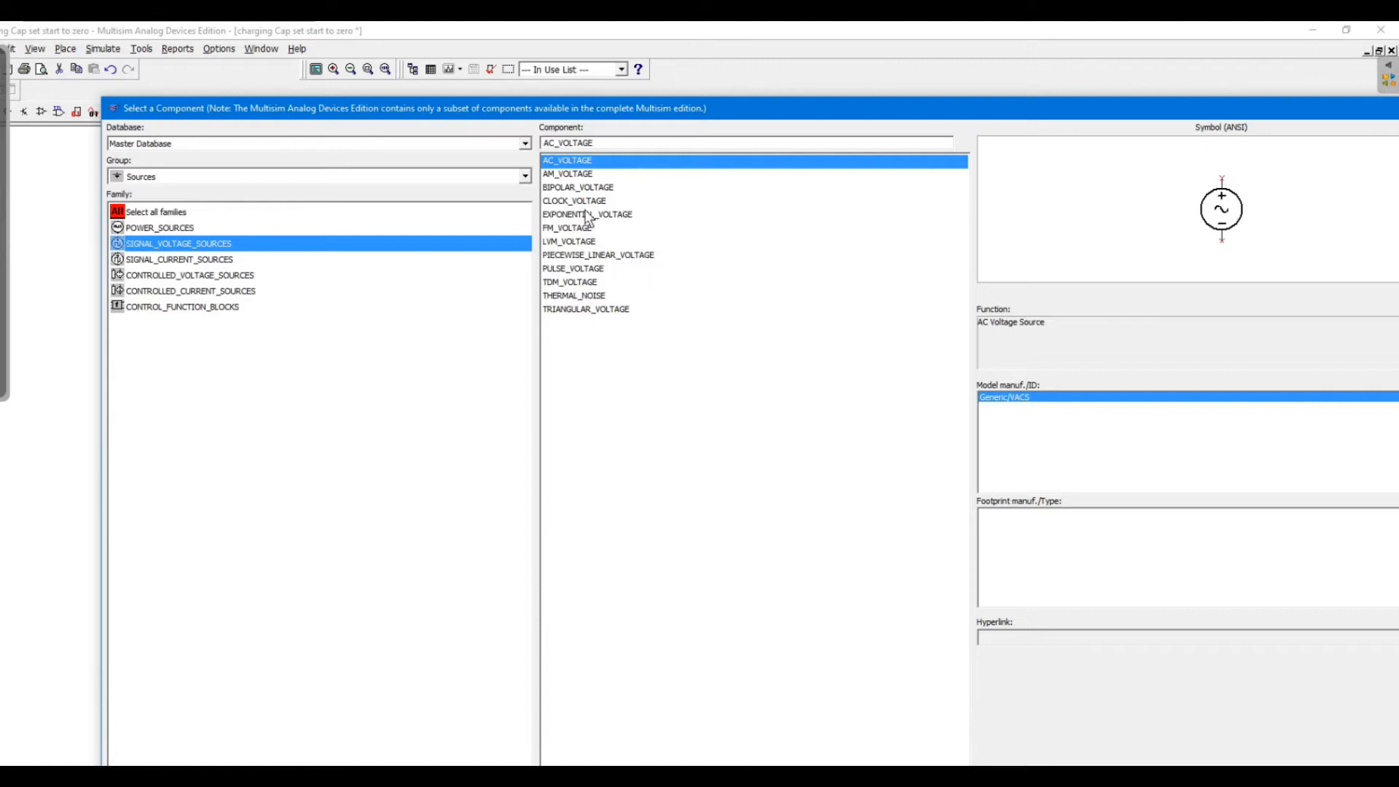
{"action": "double_click", "coordinate": [598, 159]}
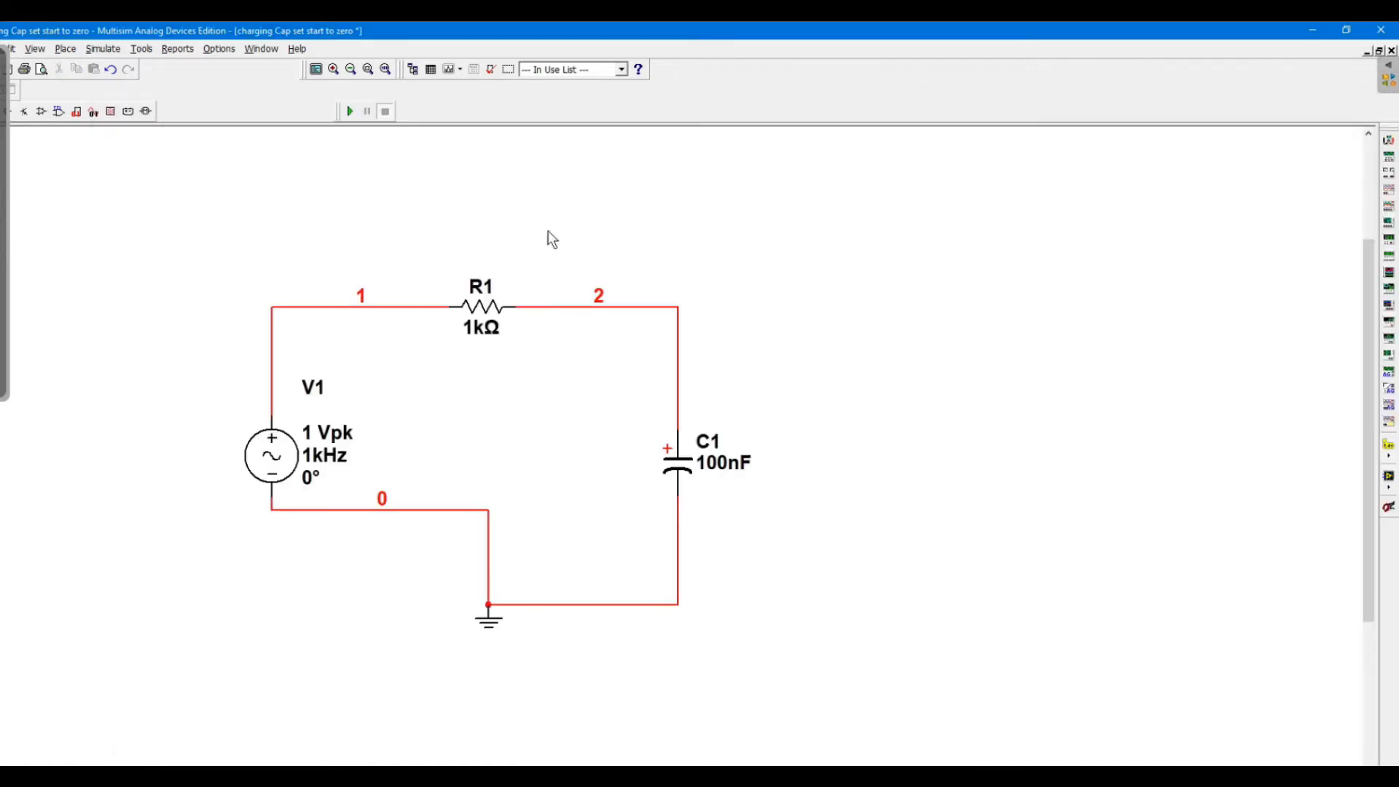
- Move AC source V1 slightly up and lower its bottom wire into line with the ground connection
{"action": "left_click", "coordinate": [256, 426]}
{"action": "left_click_drag", "start_coordinate": [257, 426], "coordinate": [257, 400]}
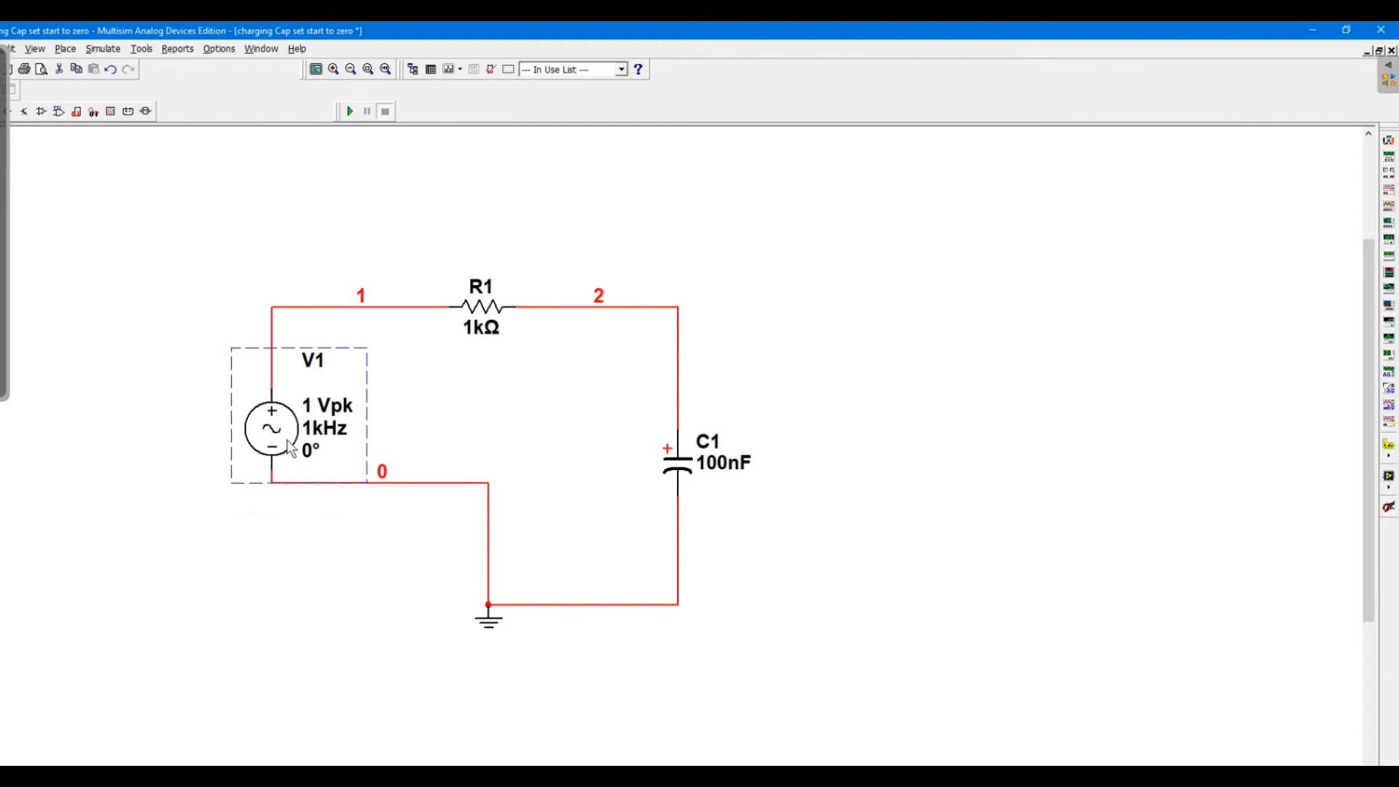
{"action": "left_click", "coordinate": [344, 483]}
{"action": "left_click_drag", "start_coordinate": [345, 545], "coordinate": [360, 601]}
{"action": "left_click", "coordinate": [393, 487]}
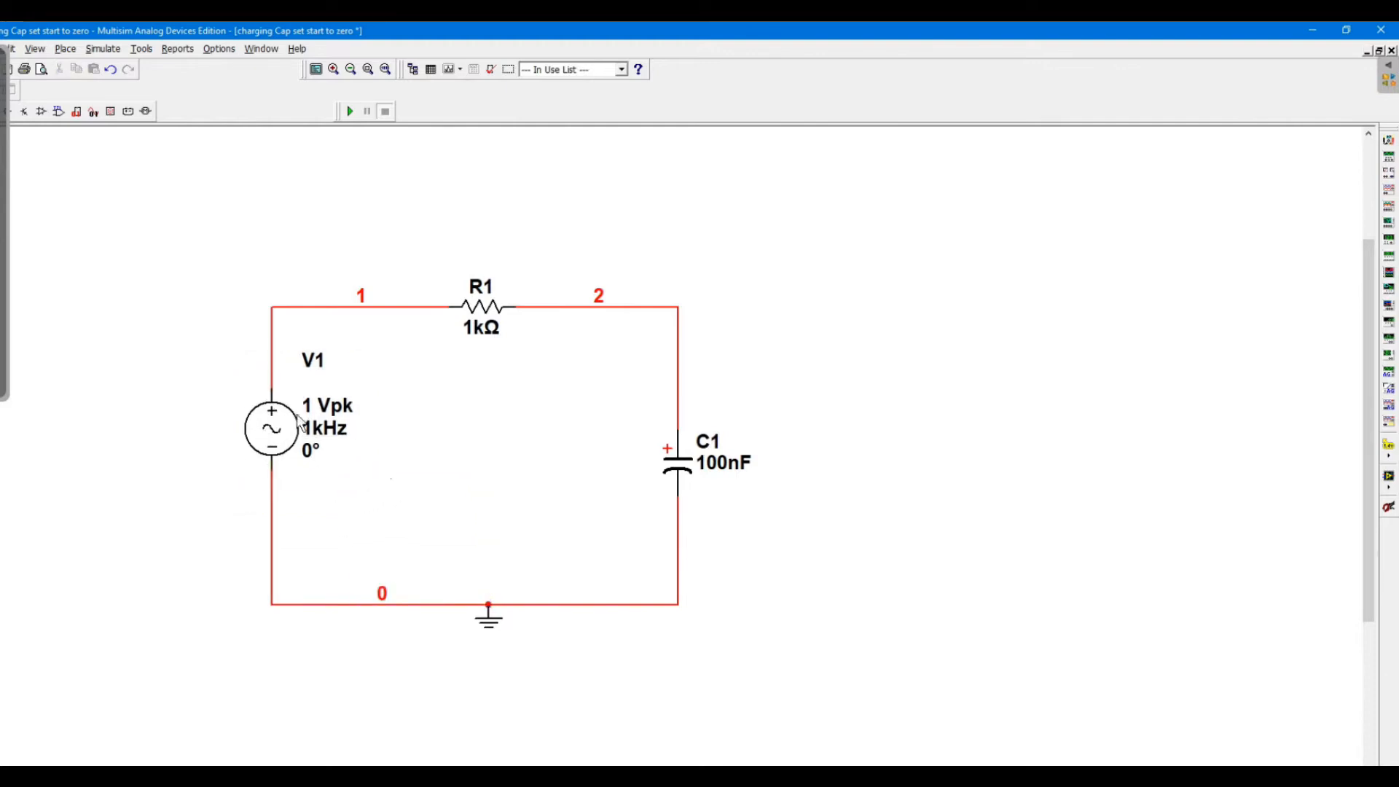
- Set V1's peak voltage to 5 V and its frequency to 5 kHz
{"action": "double_click", "coordinate": [336, 429]}
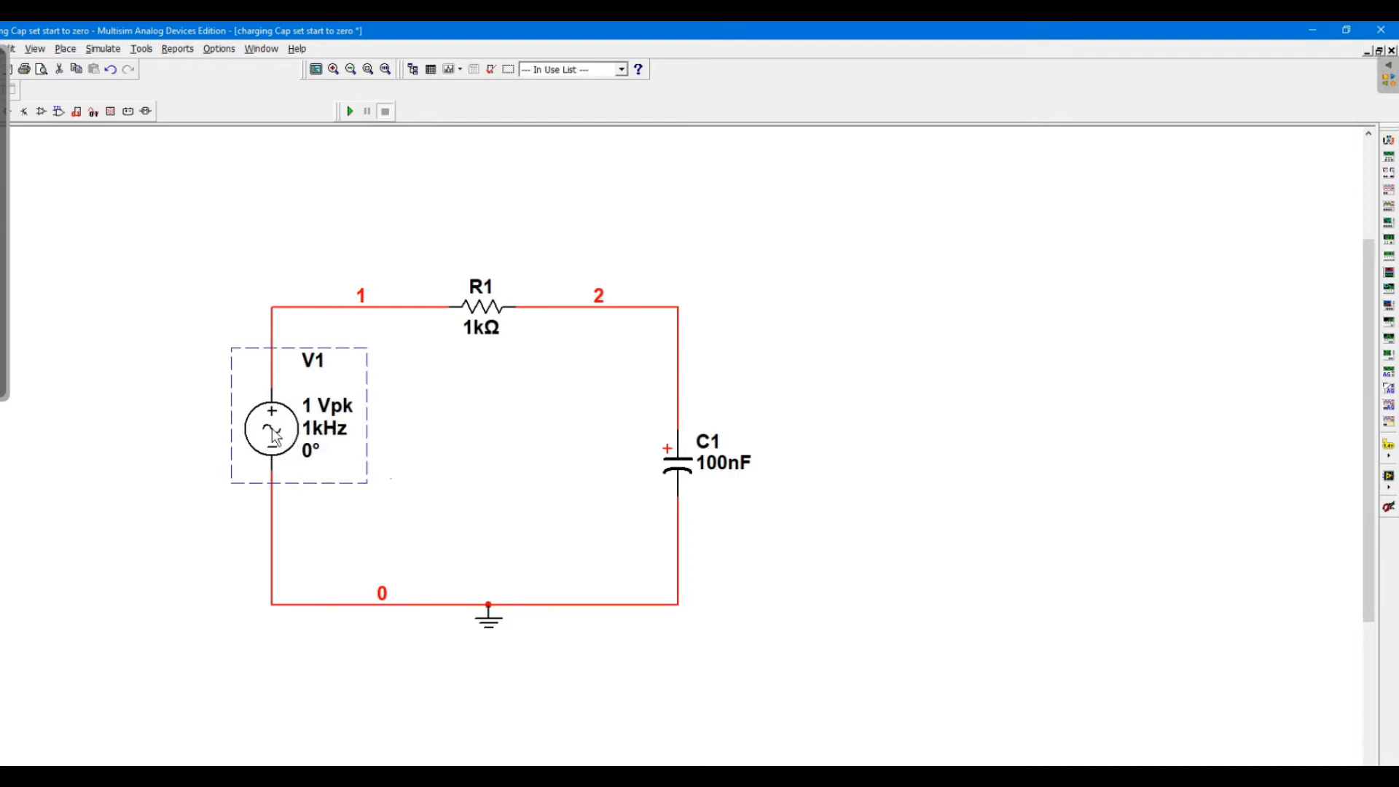
{"action": "double_click", "coordinate": [715, 299]}
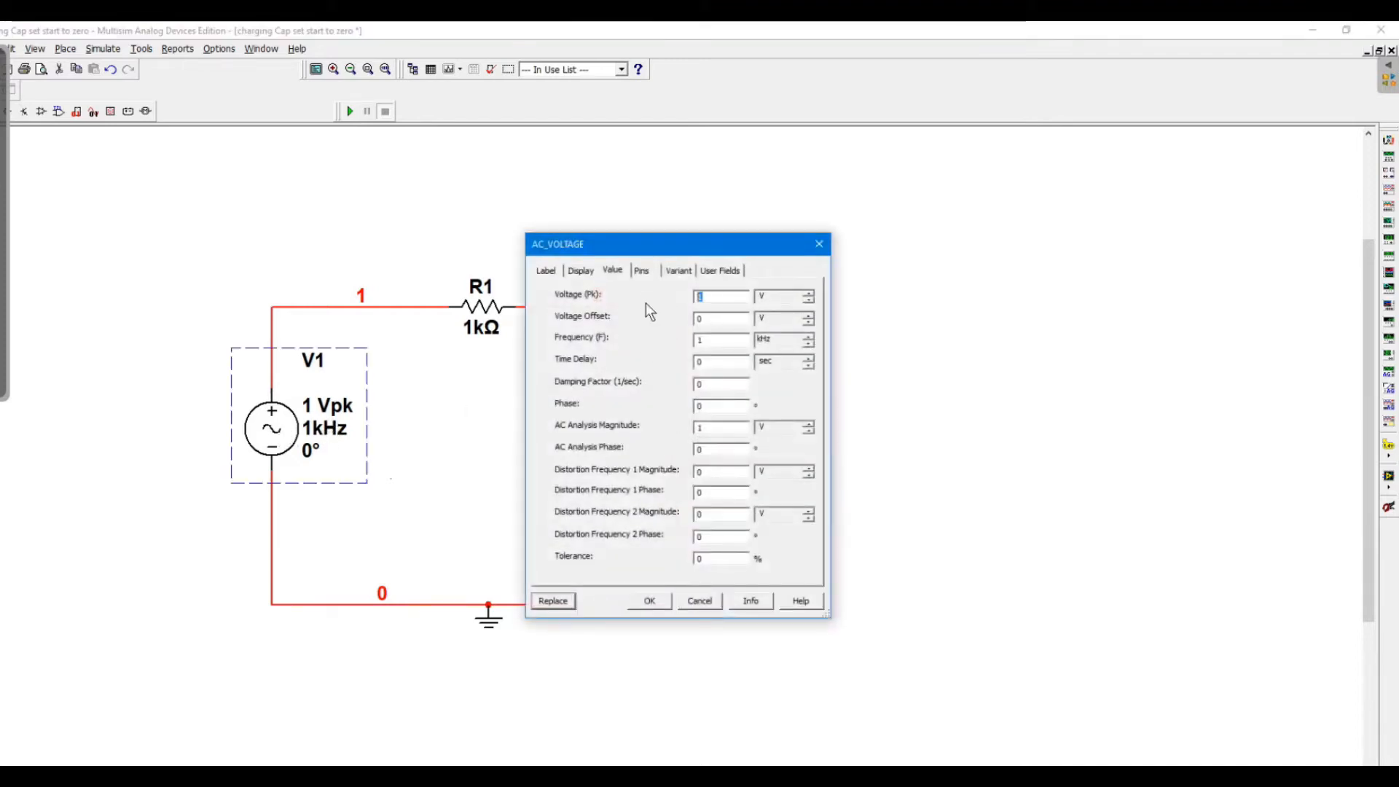
{"action": "type", "text": "5"}
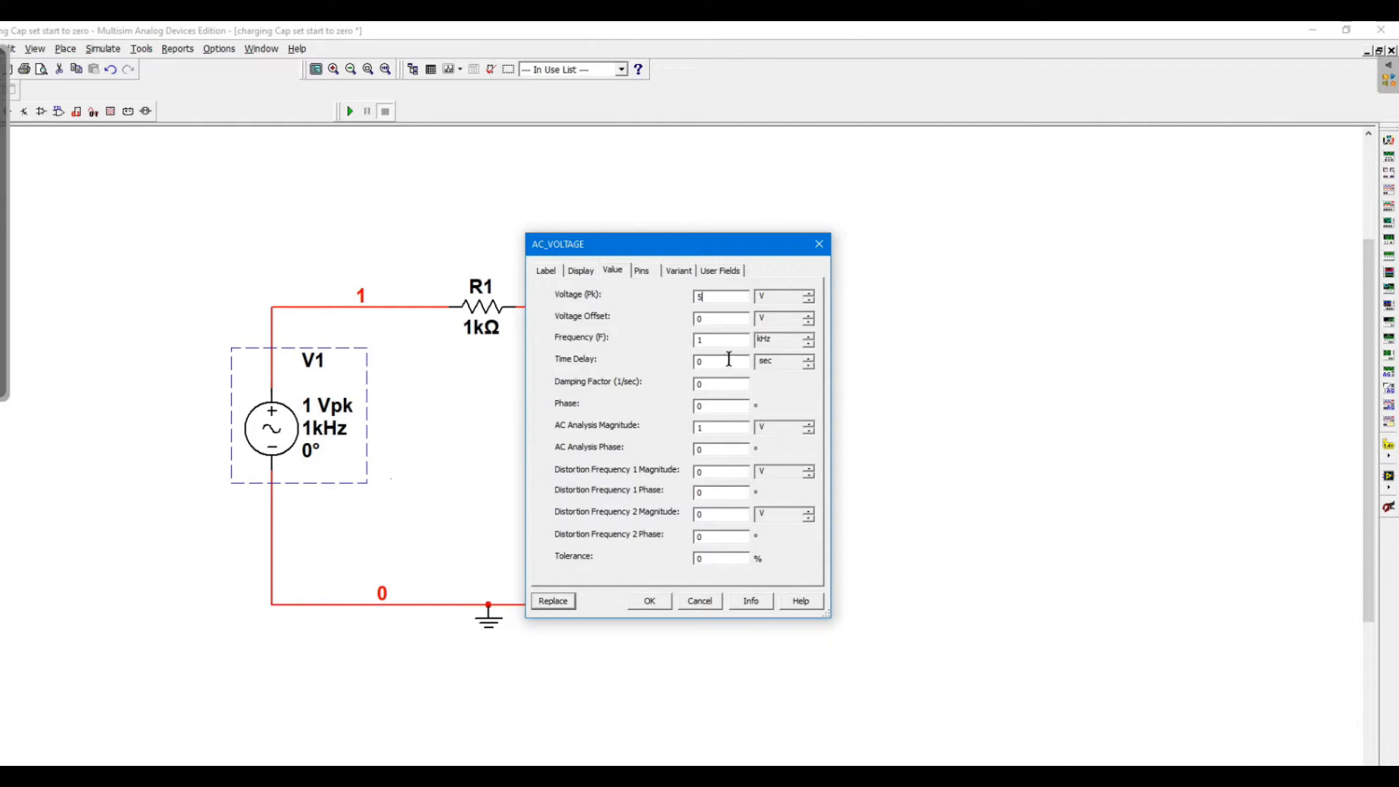
{"action": "double_click", "coordinate": [709, 340]}
{"action": "type", "text": "5"}
{"action": "left_click", "coordinate": [662, 606]}
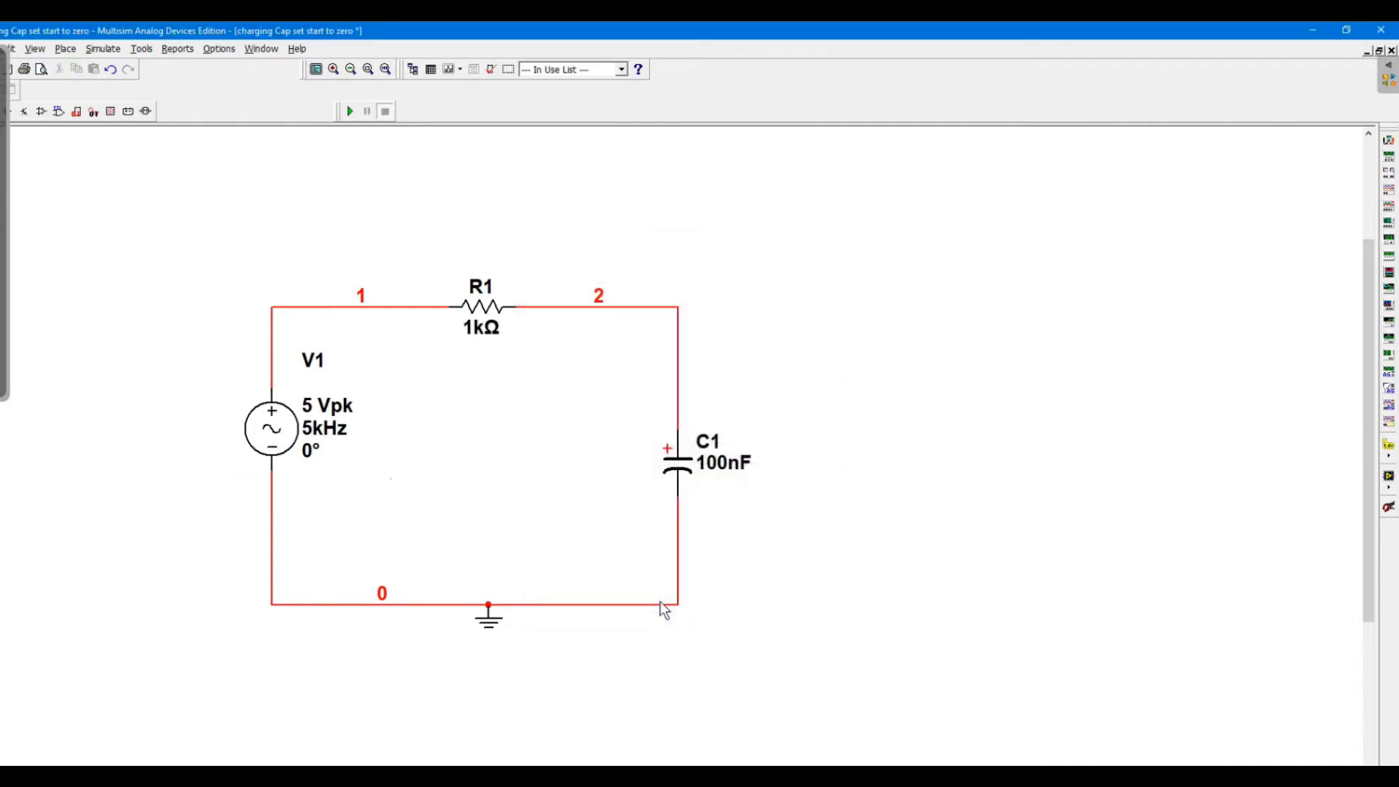
- Move V1 slightly down between its wires and realign its lower wire with the ground connection
{"action": "left_click_drag", "start_coordinate": [269, 432], "coordinate": [270, 459]}
{"action": "left_click_drag", "start_coordinate": [387, 509], "coordinate": [391, 604]}
{"action": "left_click", "coordinate": [417, 492]}
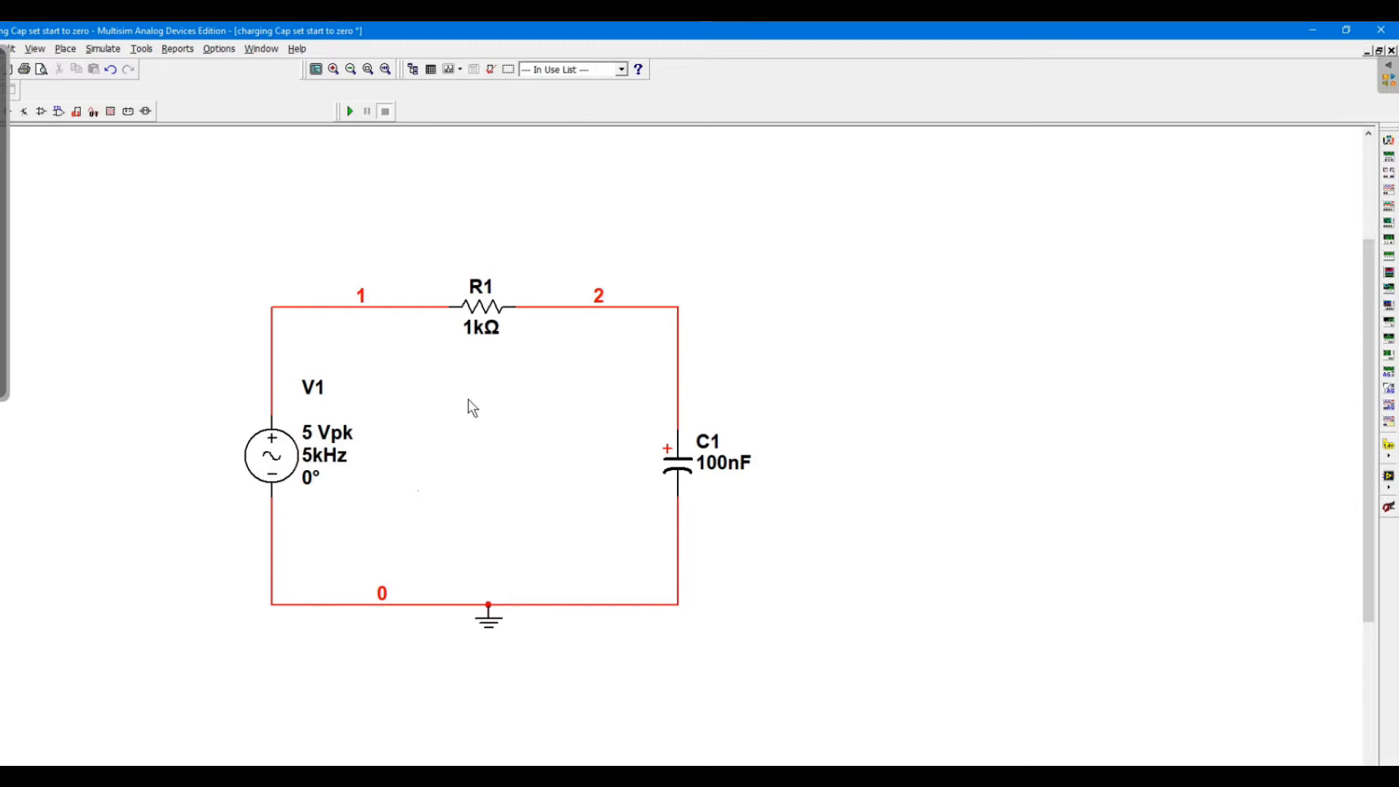
- Nudge R1 slightly to the left along its wire, and briefly run and stop the simulation
{"action": "left_click_drag", "start_coordinate": [499, 328], "coordinate": [485, 328]}
{"action": "left_click", "coordinate": [684, 470]}
{"action": "left_click", "coordinate": [811, 461]}
{"action": "left_click", "coordinate": [349, 112]}
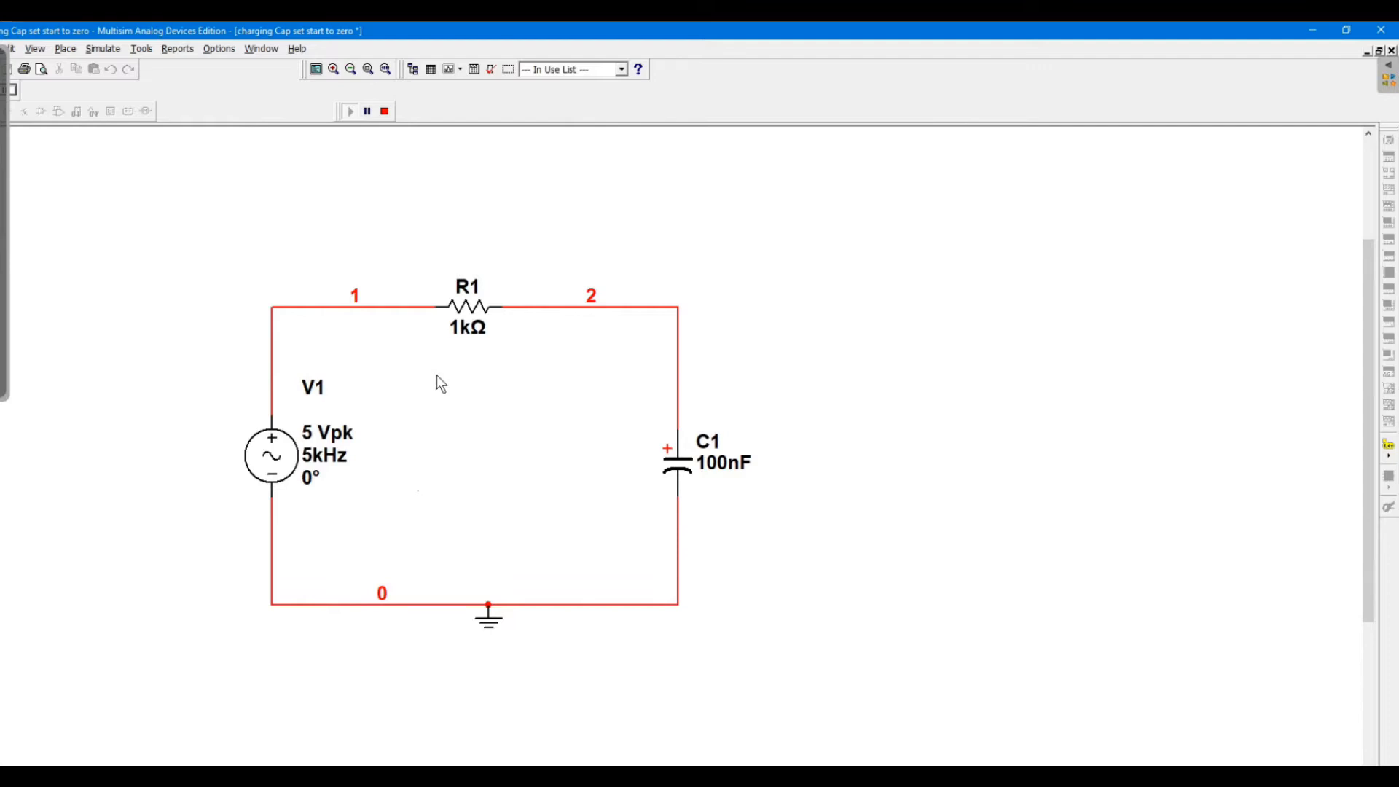
{"action": "left_click", "coordinate": [385, 111]}
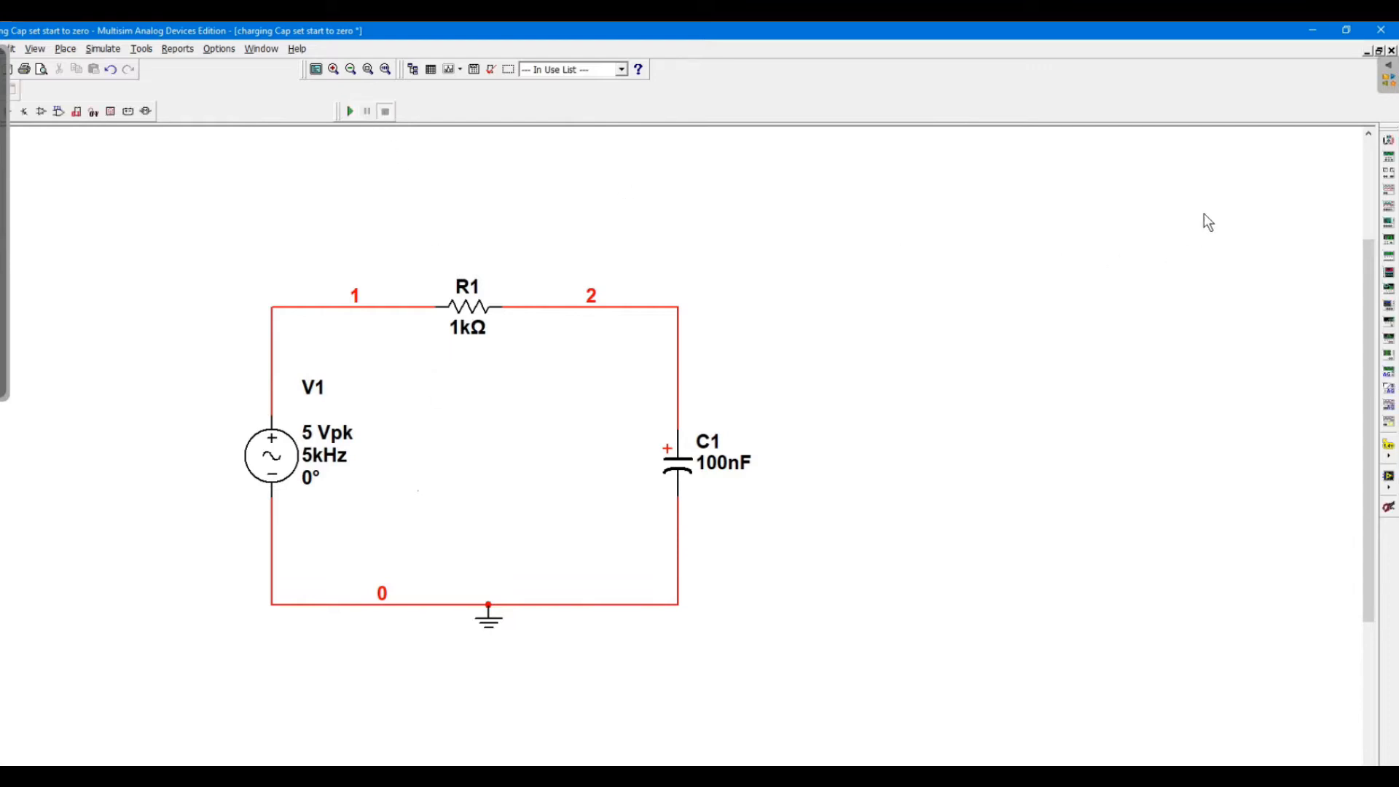
- Place a multimeter to the upper right of C1 and wire its negative and positive terminals across the capacitor
{"action": "left_click", "coordinate": [1387, 144]}
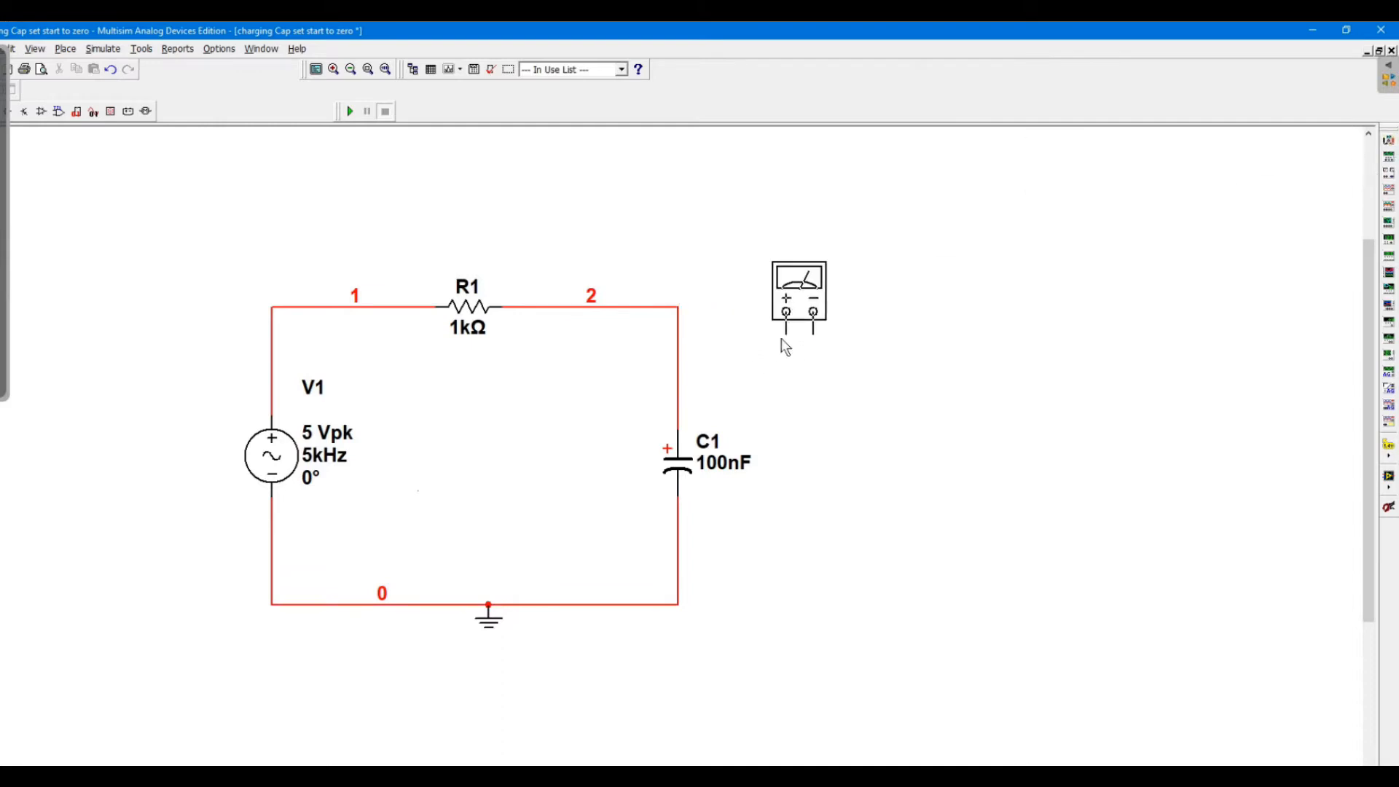
{"action": "left_click", "coordinate": [786, 337]}
{"action": "left_click", "coordinate": [813, 319]}
{"action": "left_click", "coordinate": [678, 563]}
{"action": "left_click", "coordinate": [784, 319]}
{"action": "left_click", "coordinate": [678, 402]}
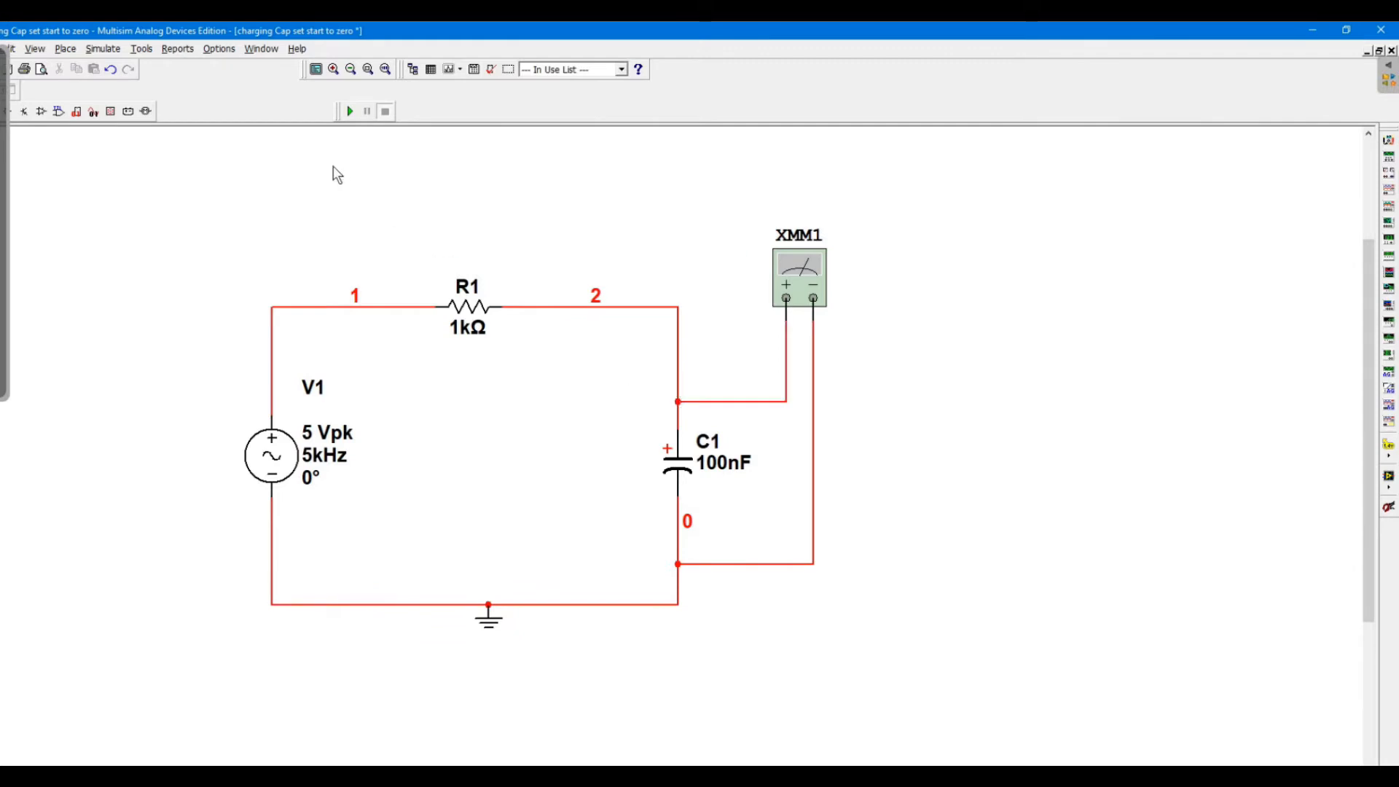
- Run the simulation, measure the AC voltage across C1 with XMM1's readout placed clear of the circuit, and close the readout
{"action": "left_click", "coordinate": [350, 109]}
{"action": "double_click", "coordinate": [785, 277]}
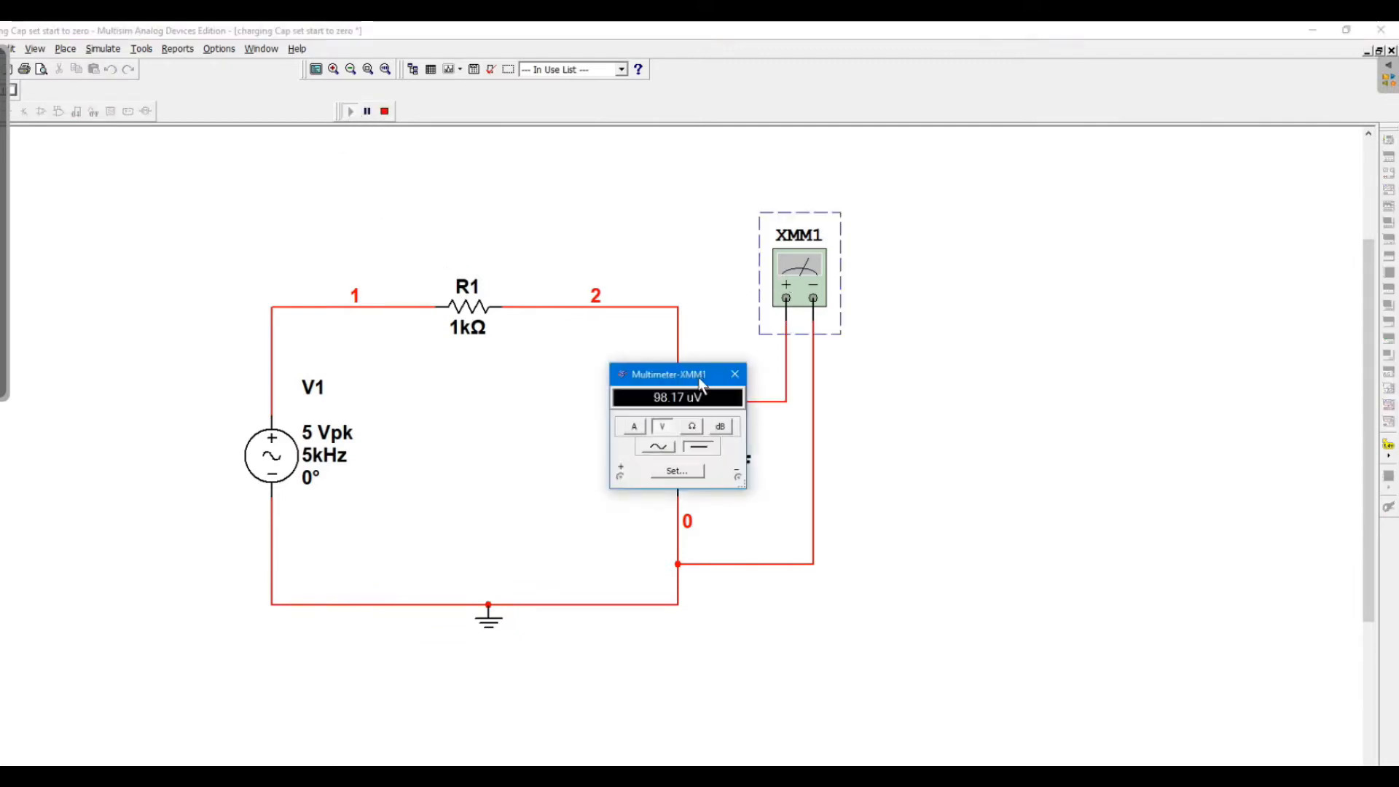
{"action": "left_click_drag", "start_coordinate": [671, 374], "coordinate": [975, 289]}
{"action": "left_click", "coordinate": [964, 363]}
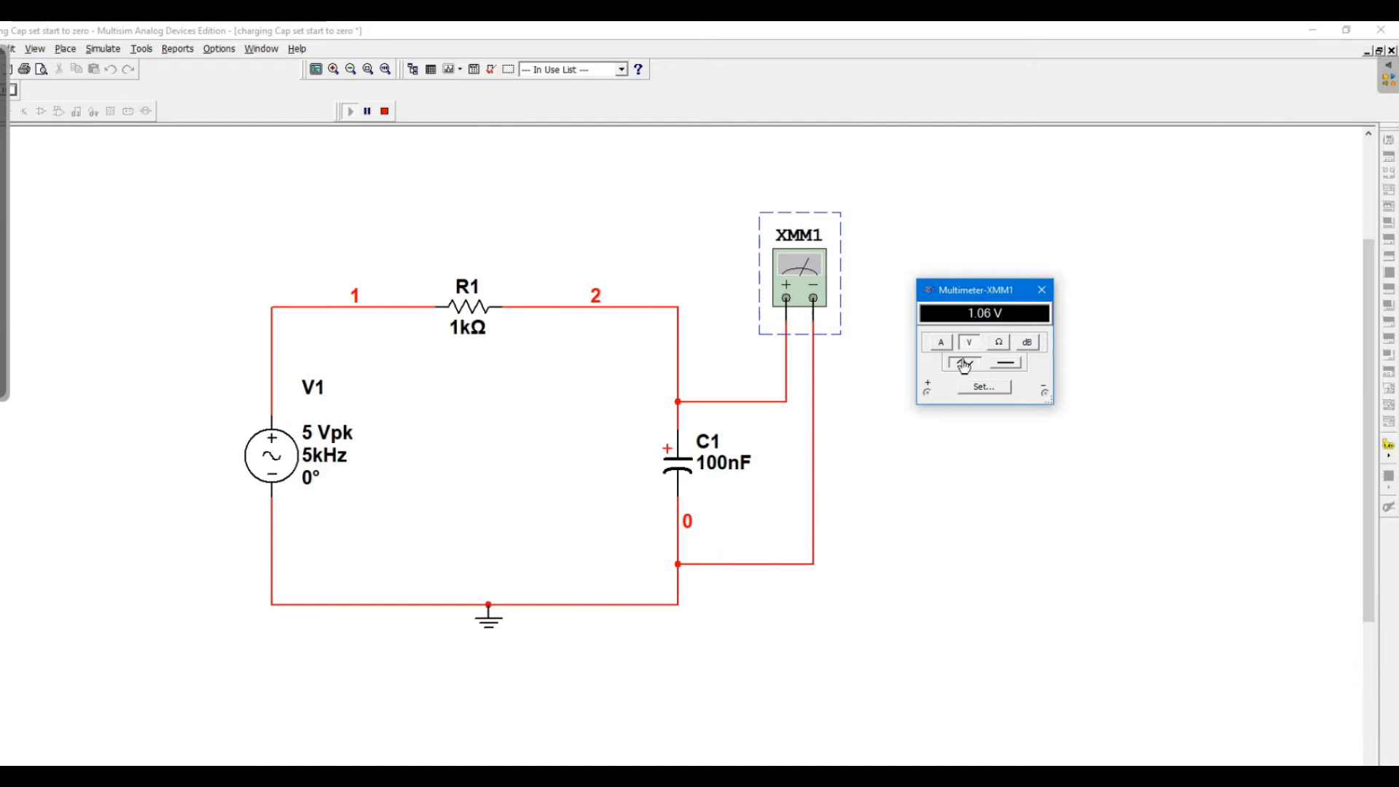
{"action": "left_click", "coordinate": [1041, 289]}
{"action": "left_click", "coordinate": [928, 408]}
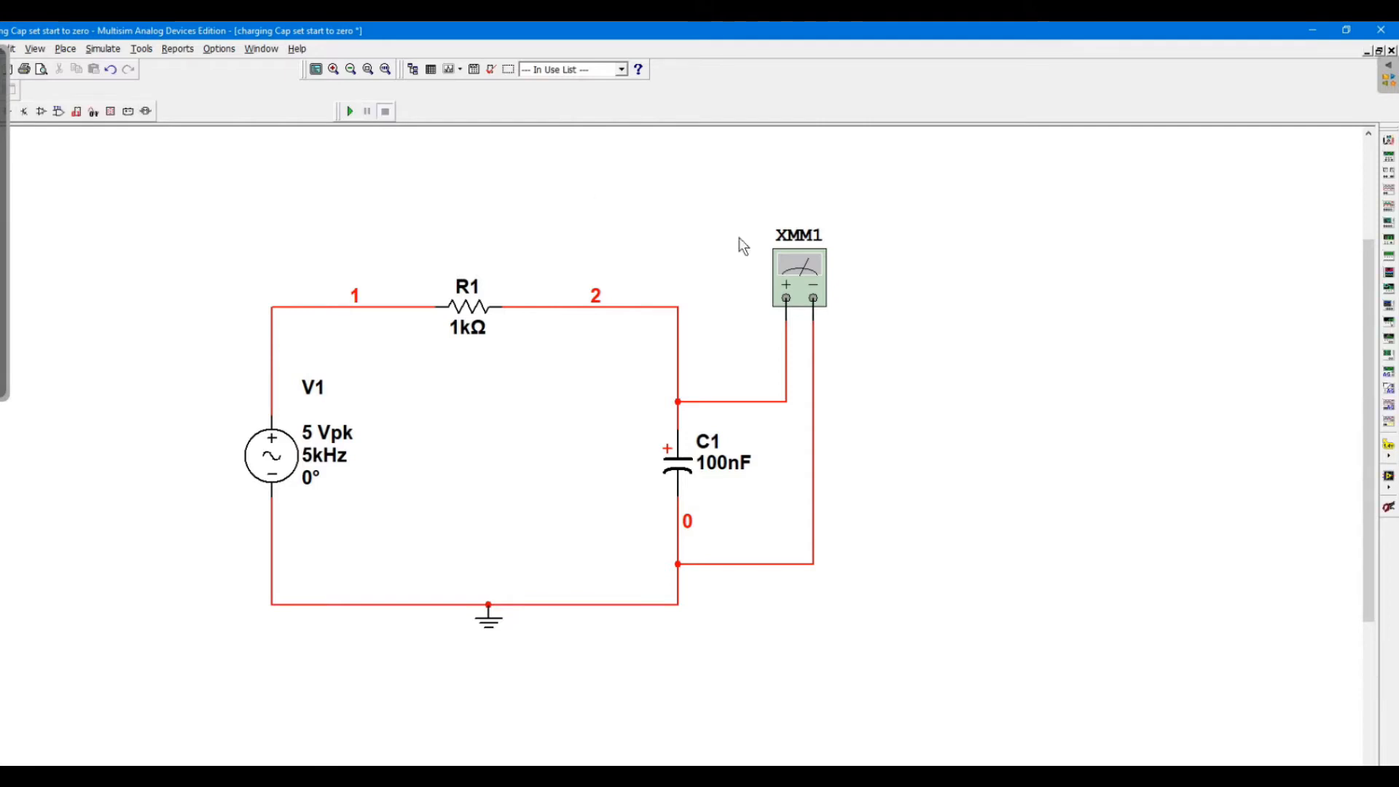
- Delete multimeter XMM1 and place a two-channel oscilloscope to the upper right of C1
{"action": "left_click", "coordinate": [807, 288]}
{"action": "key", "text": "Delete"}
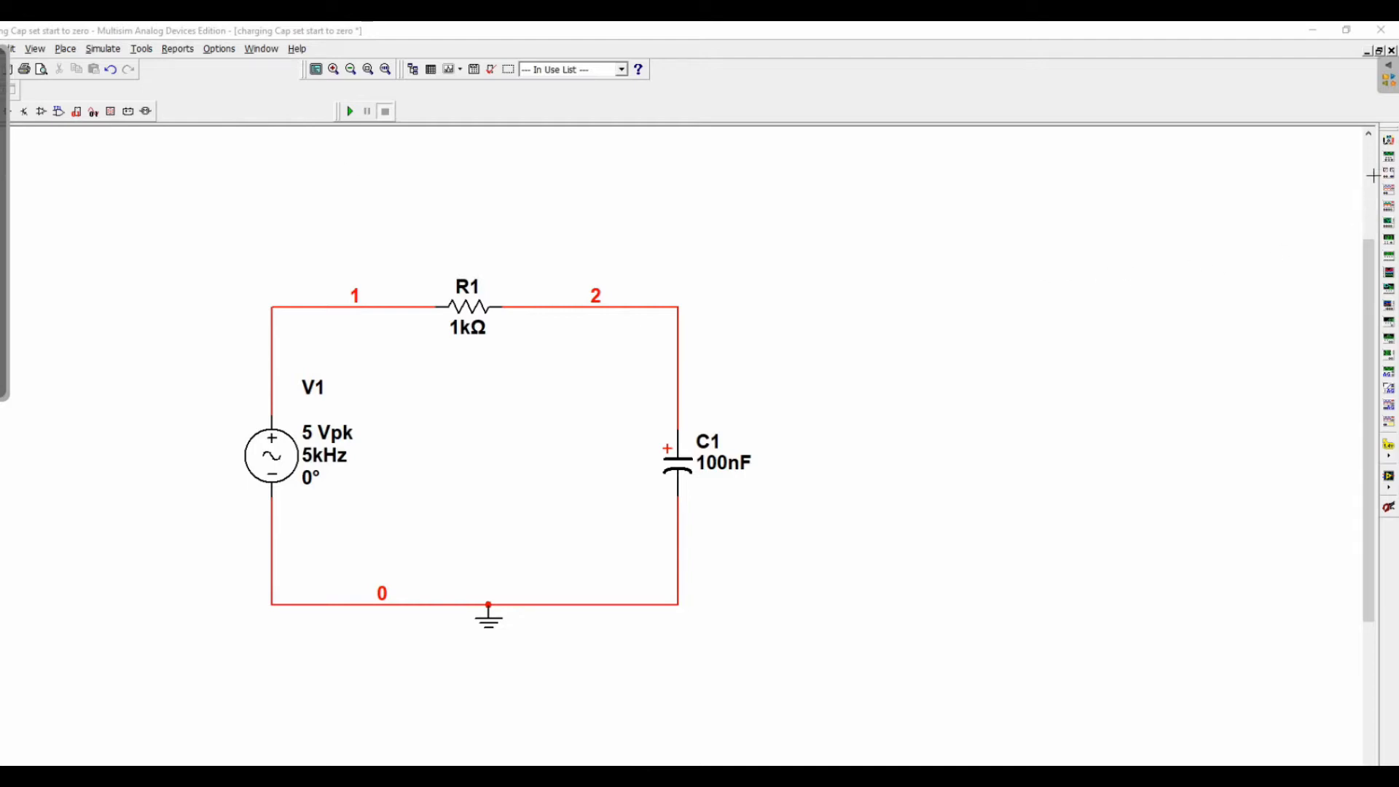
{"action": "mouse_move", "coordinate": [1371, 189]}
{"action": "left_mouse_down"}
{"action": "mouse_move", "coordinate": [1289, 197]}
{"action": "mouse_move", "coordinate": [1365, 190]}
{"action": "left_mouse_up"}
{"action": "left_click", "coordinate": [1388, 193]}
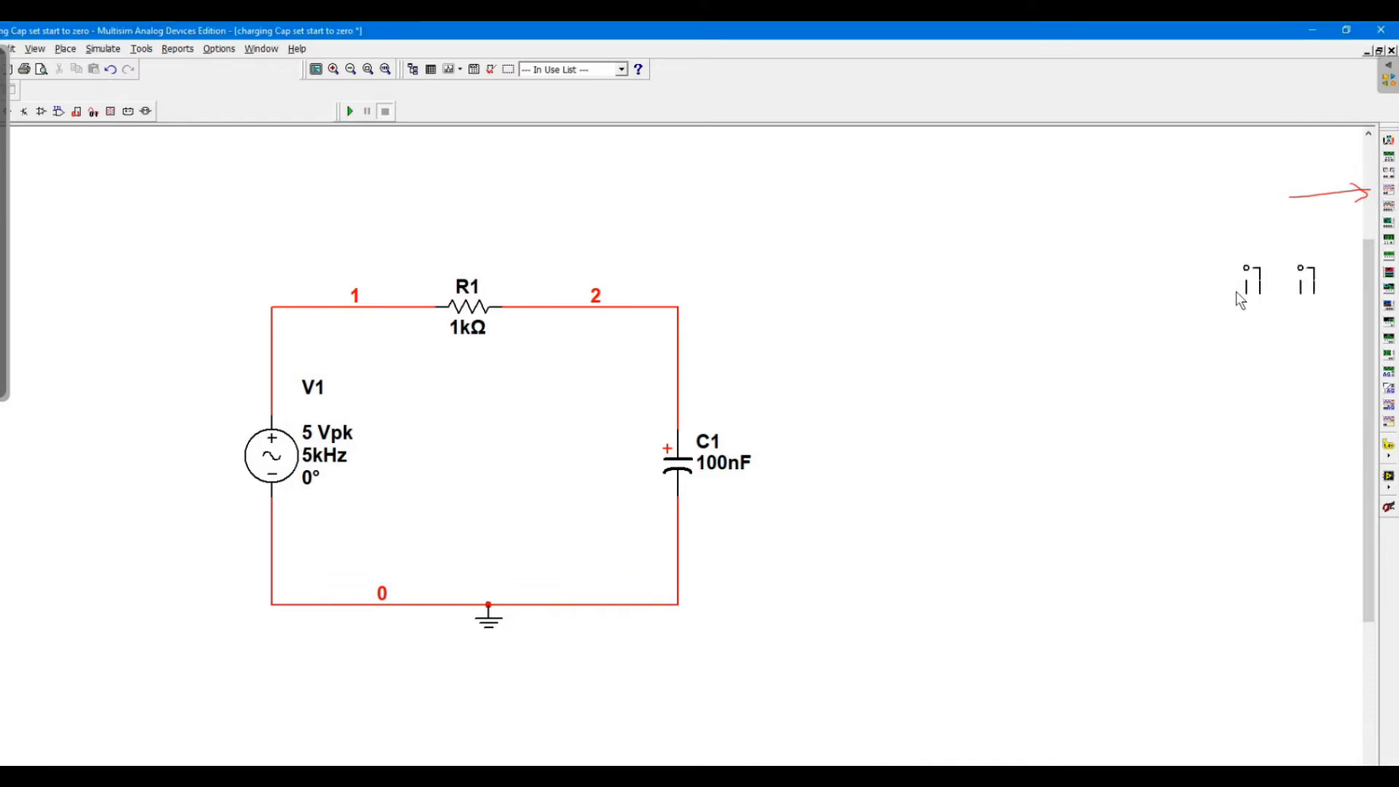
{"action": "left_click", "coordinate": [816, 308]}
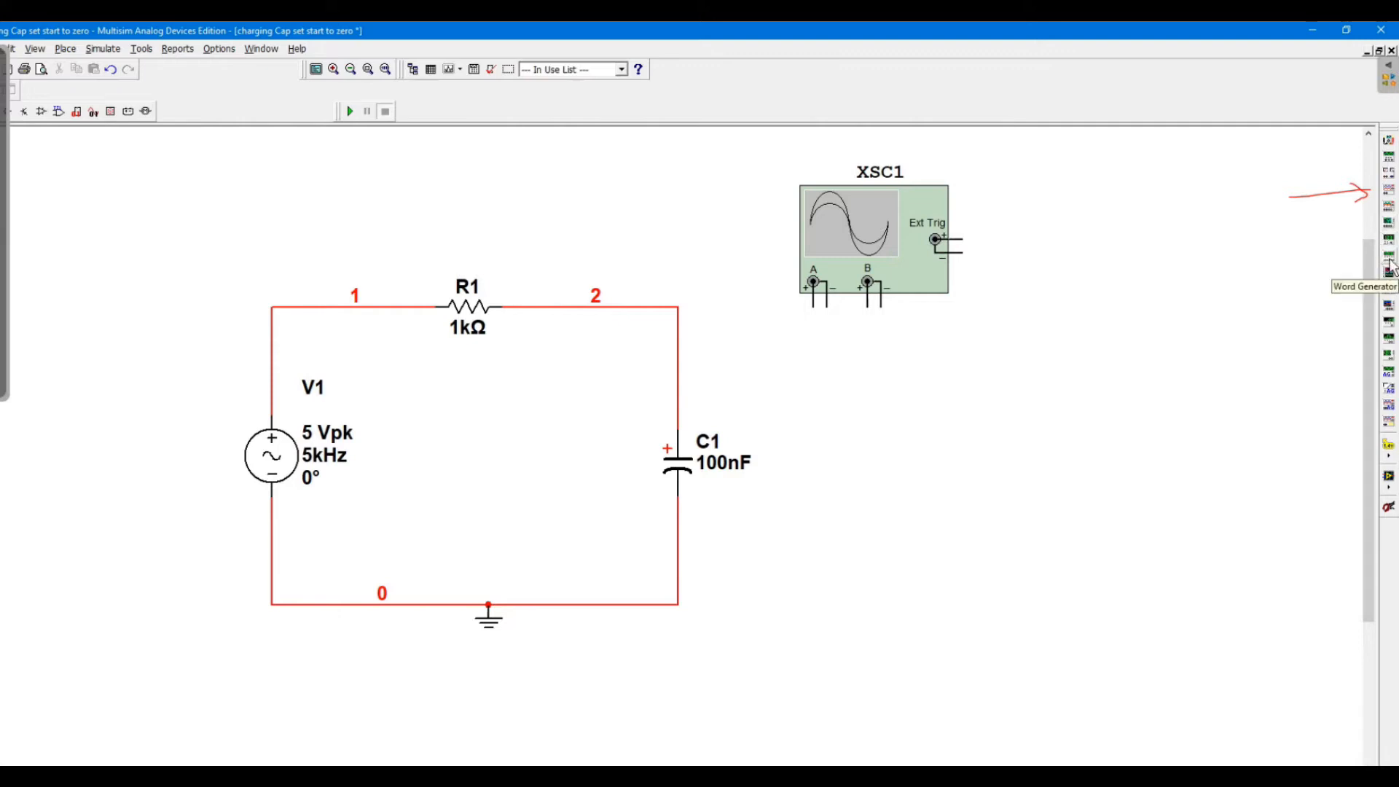
- Place a four-channel oscilloscope beside XSC1, and Tektronix and Agilent oscilloscopes side by side below them
{"action": "left_click", "coordinate": [1388, 207]}
{"action": "left_click", "coordinate": [1047, 299]}
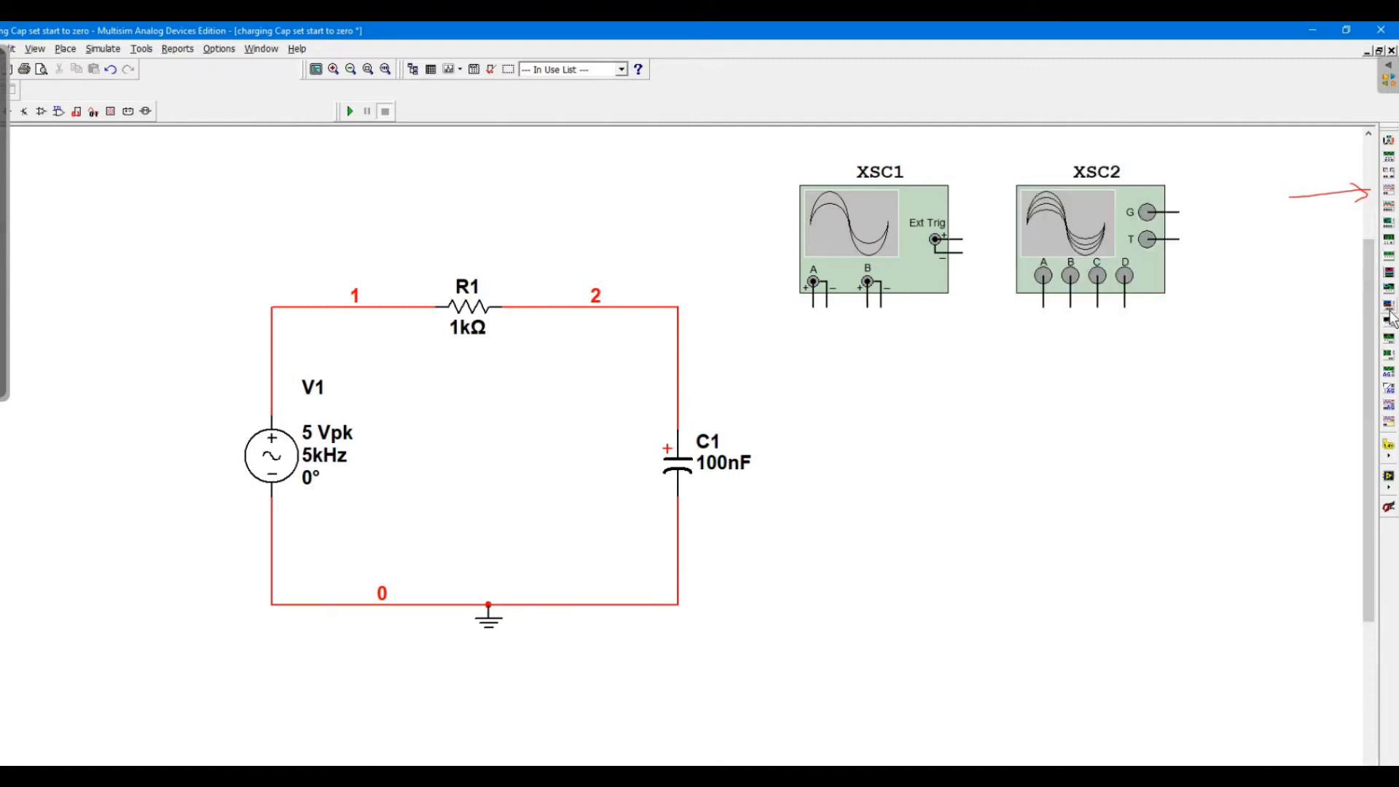
{"action": "left_click", "coordinate": [1390, 428]}
{"action": "left_click", "coordinate": [858, 492]}
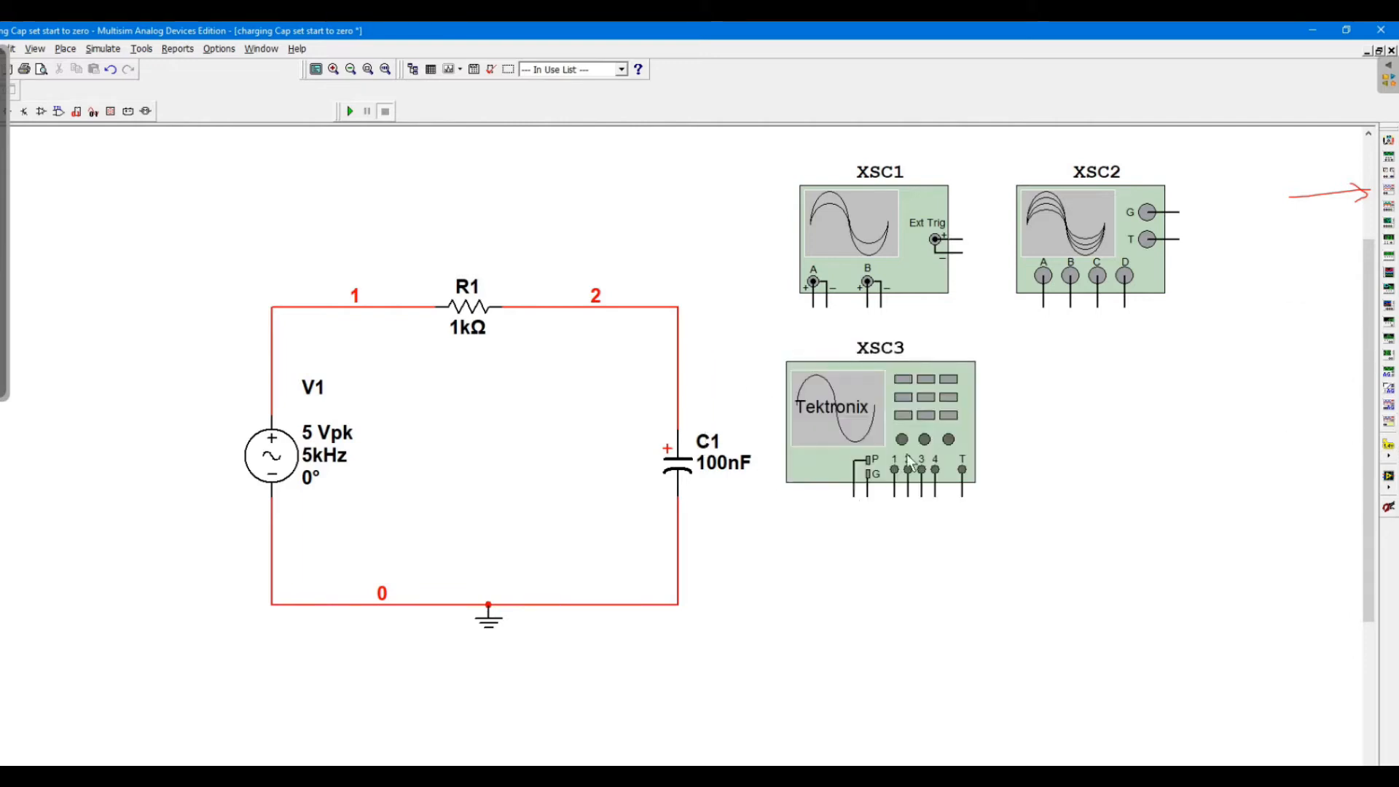
{"action": "left_click", "coordinate": [1389, 411]}
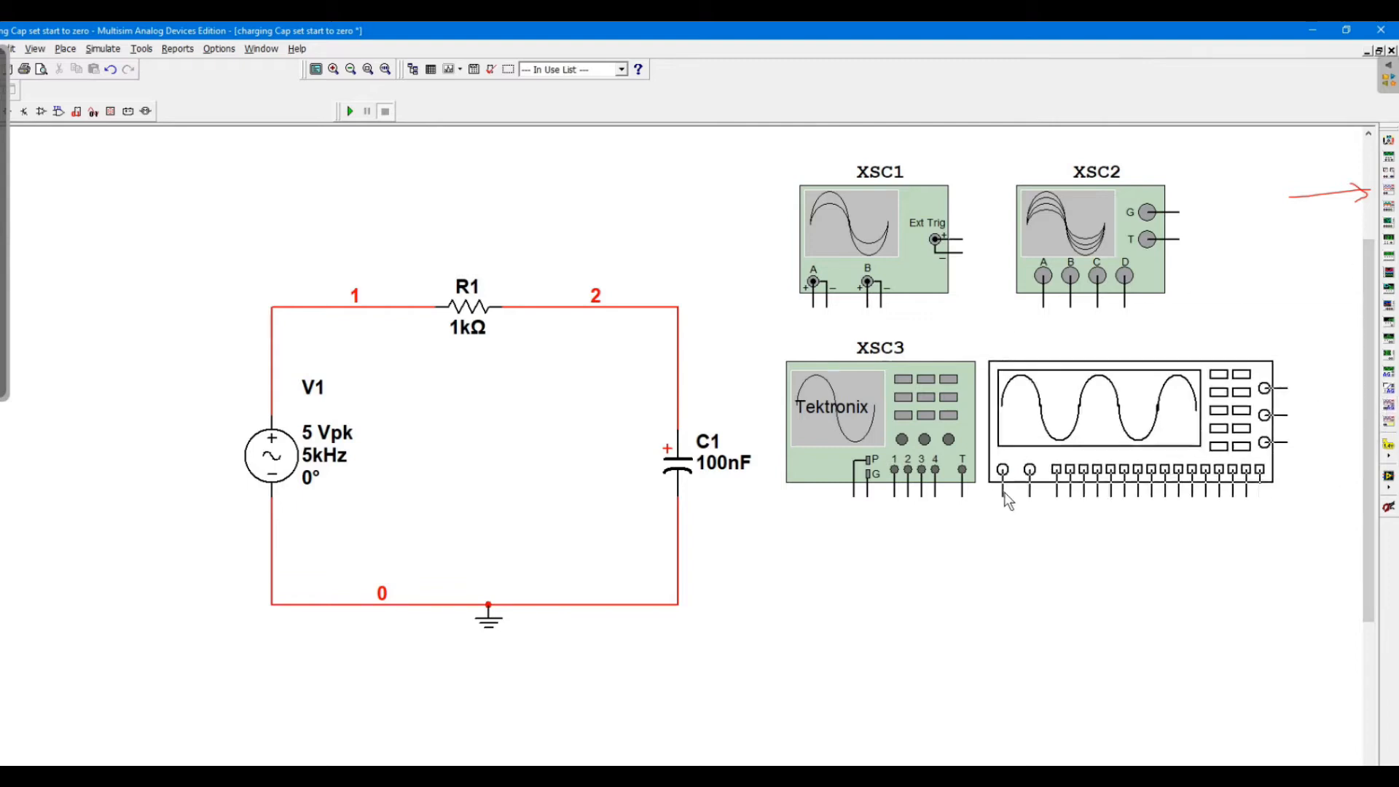
{"action": "left_click", "coordinate": [1023, 491]}
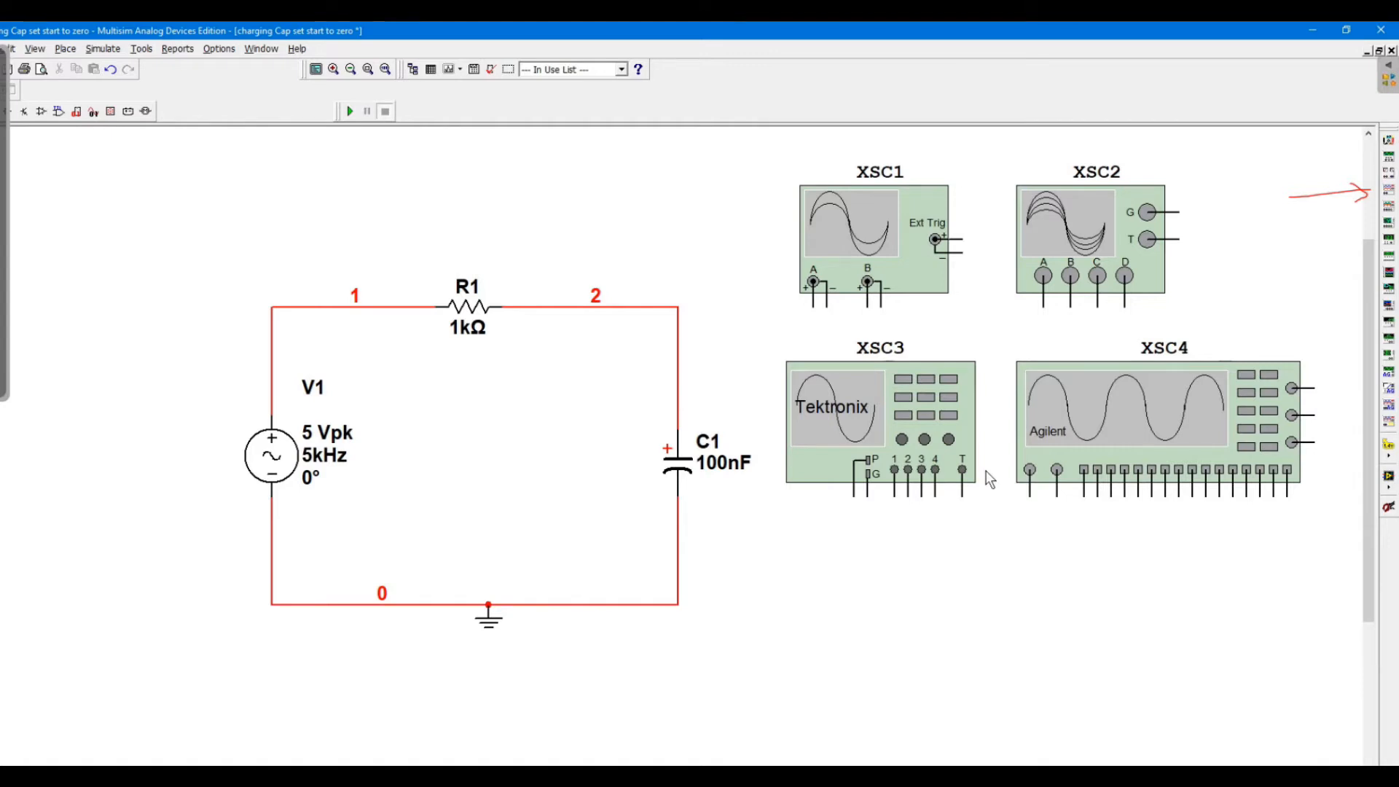
- Delete the Agilent oscilloscope XSC4 and the four-channel oscilloscope XSC2
{"action": "left_click", "coordinate": [1070, 411]}
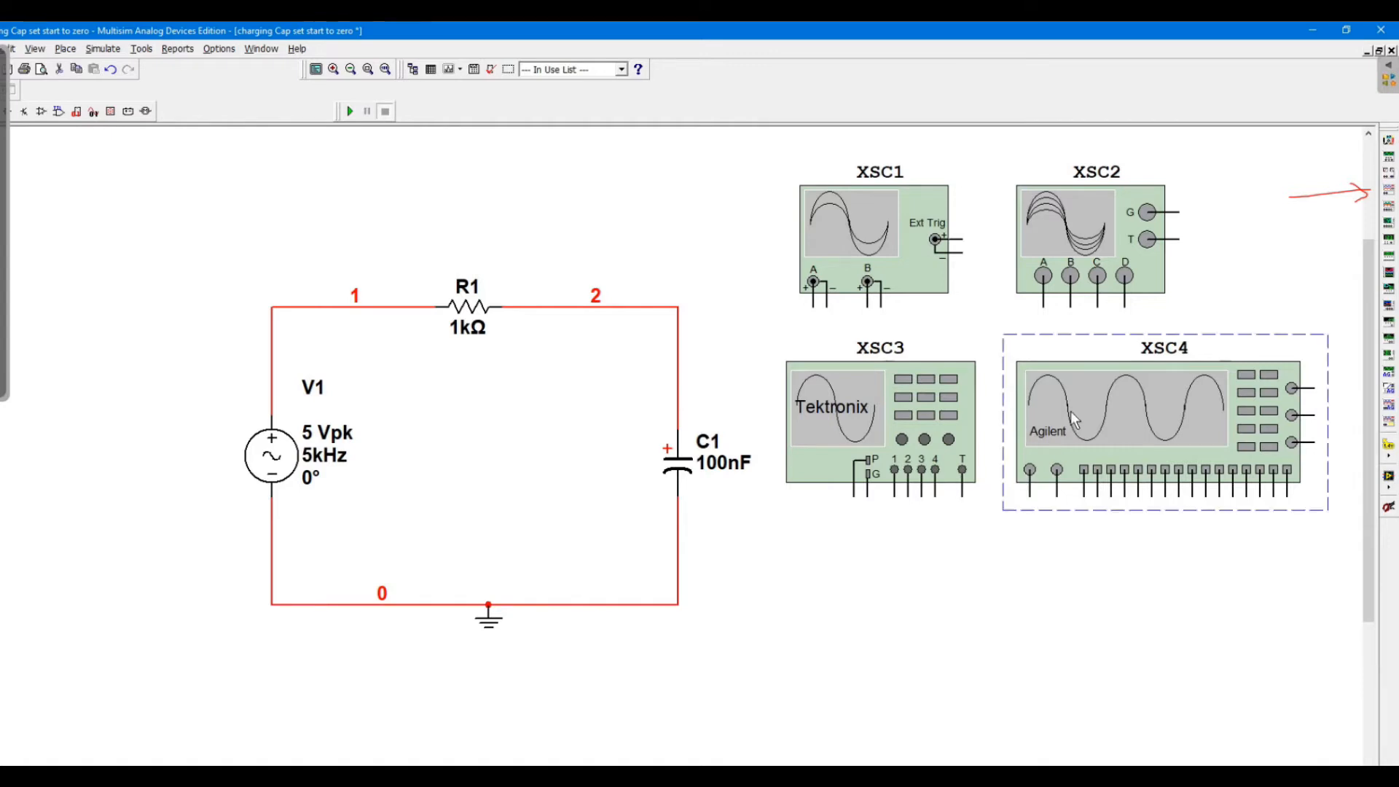
{"action": "key", "text": "Delete"}
{"action": "left_click", "coordinate": [1095, 274]}
{"action": "key", "text": "Delete"}
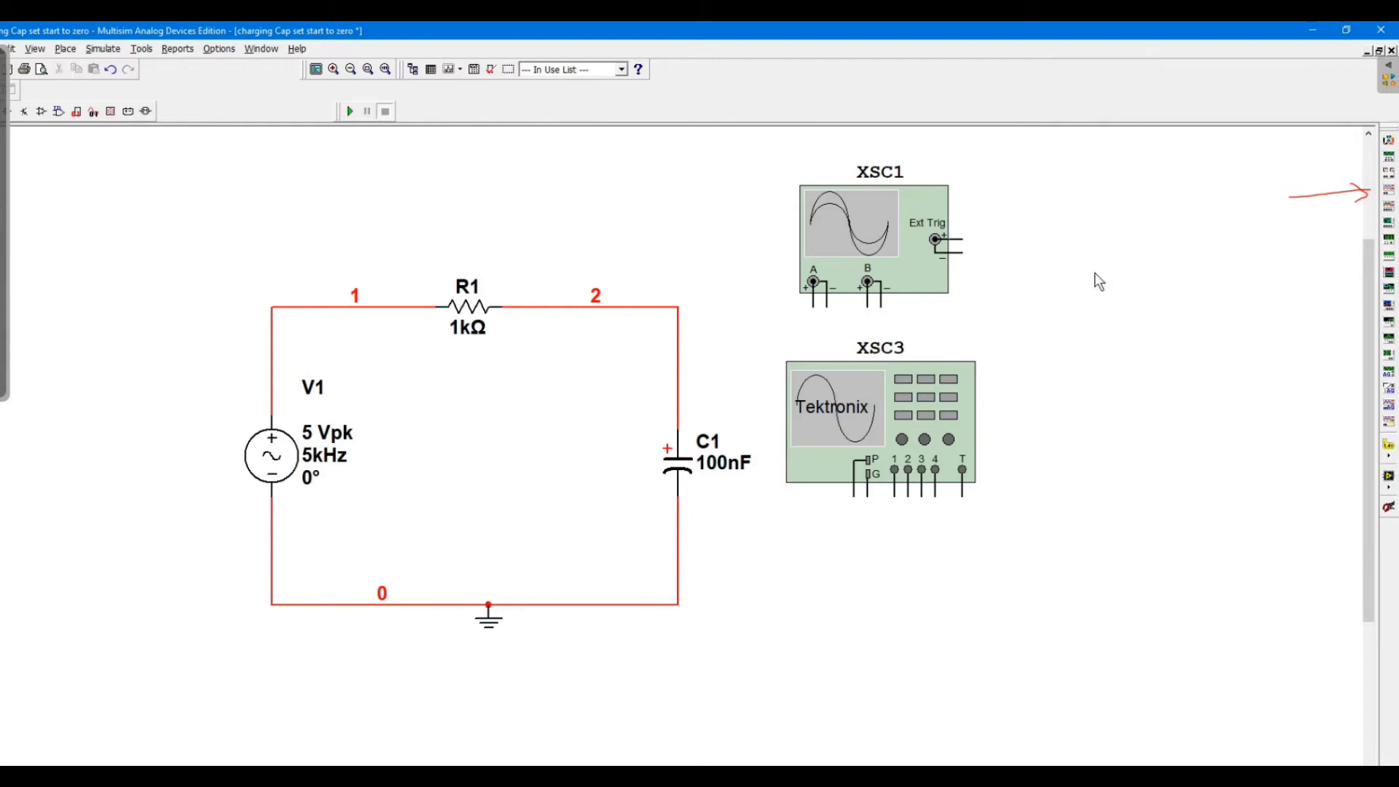
- Space the remaining oscilloscopes apart by moving Tektronix XSC3 well below XSC1 and shifting XSC1 slightly down and right
{"action": "left_click_drag", "start_coordinate": [898, 239], "coordinate": [898, 240]}
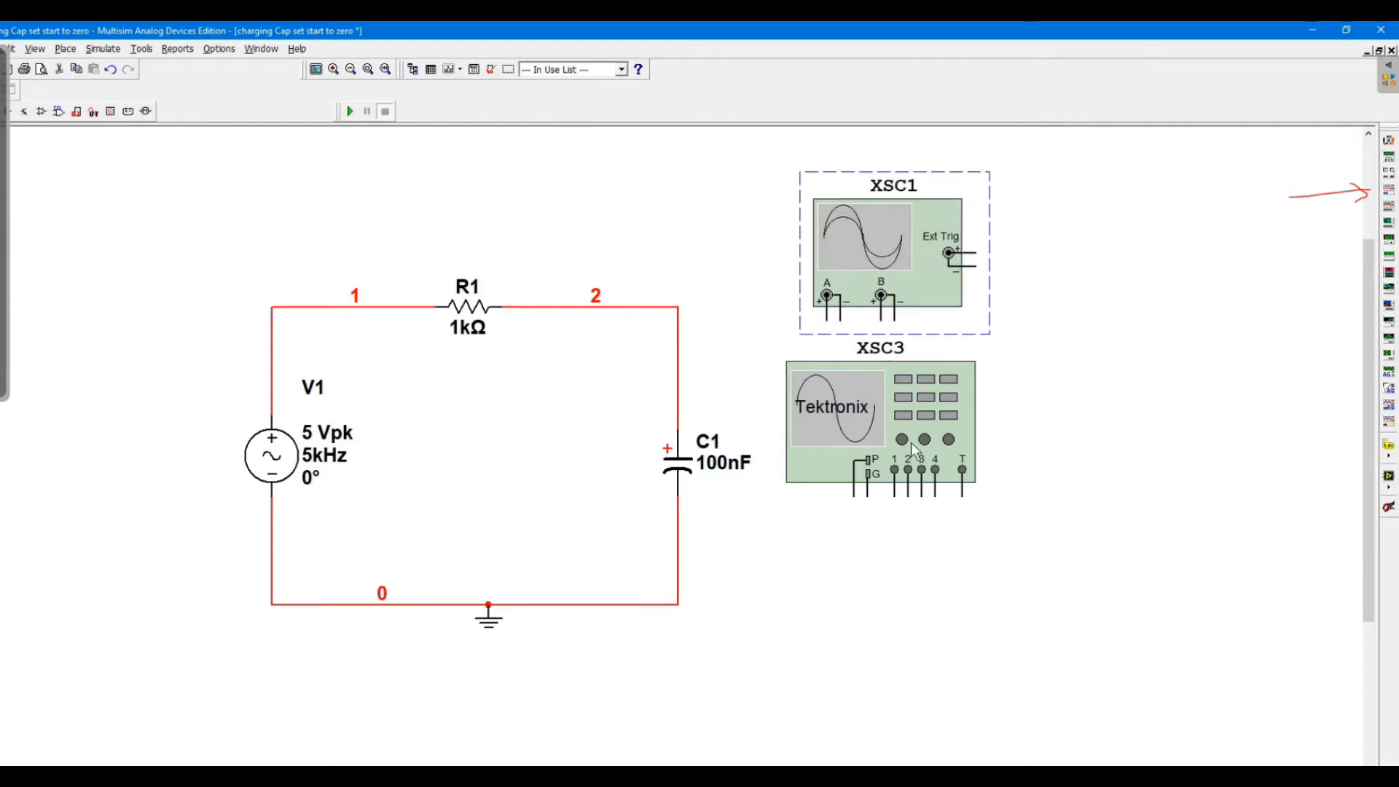
{"action": "left_click_drag", "start_coordinate": [911, 443], "coordinate": [938, 538]}
{"action": "mouse_move", "coordinate": [908, 296]}
{"action": "left_mouse_down"}
{"action": "mouse_move", "coordinate": [932, 296]}
{"action": "mouse_move", "coordinate": [908, 300]}
{"action": "left_mouse_up"}
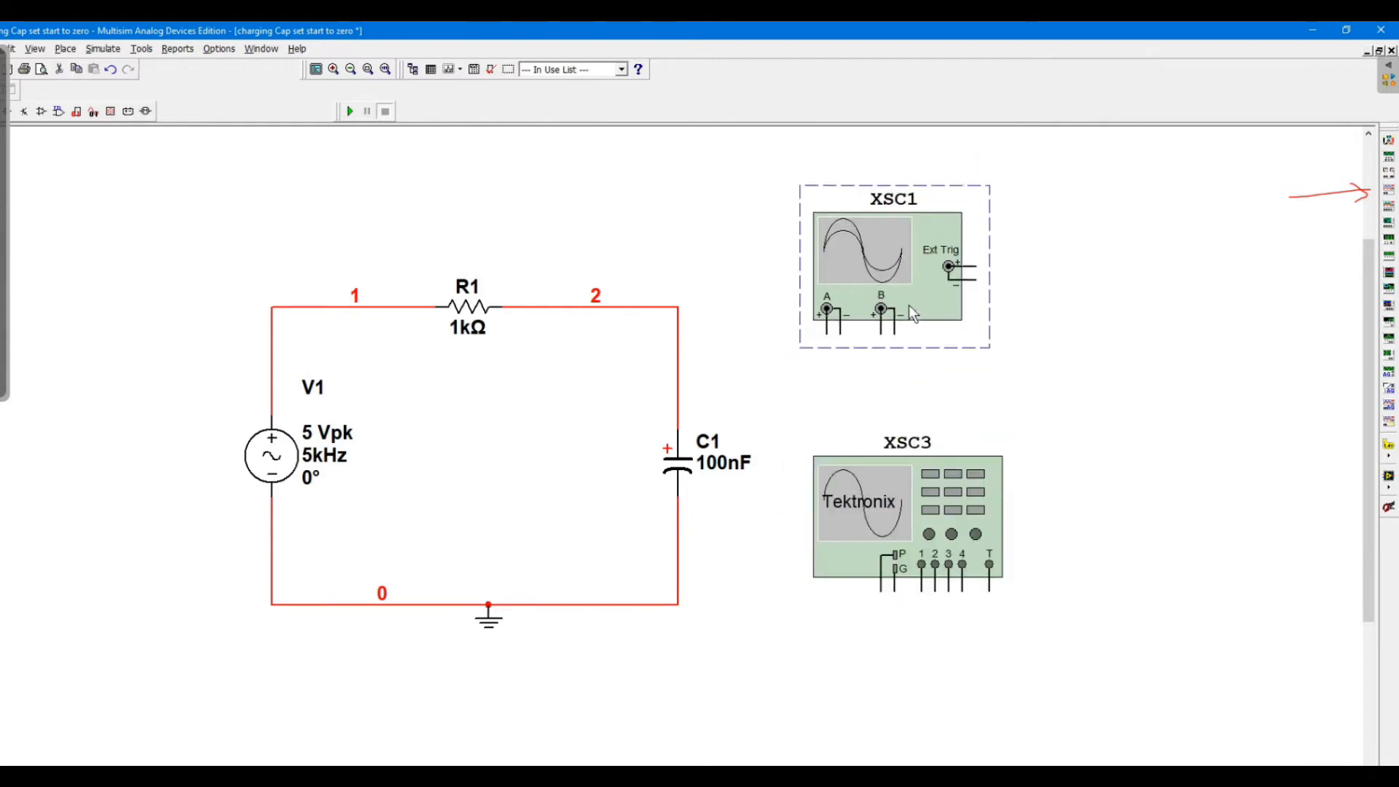
- Open the displays of XSC1 and Tektronix XSC3 to compare them, and close the Tektronix front panel
{"action": "double_click", "coordinate": [887, 315]}
{"action": "left_click_drag", "start_coordinate": [692, 281], "coordinate": [1121, 141]}
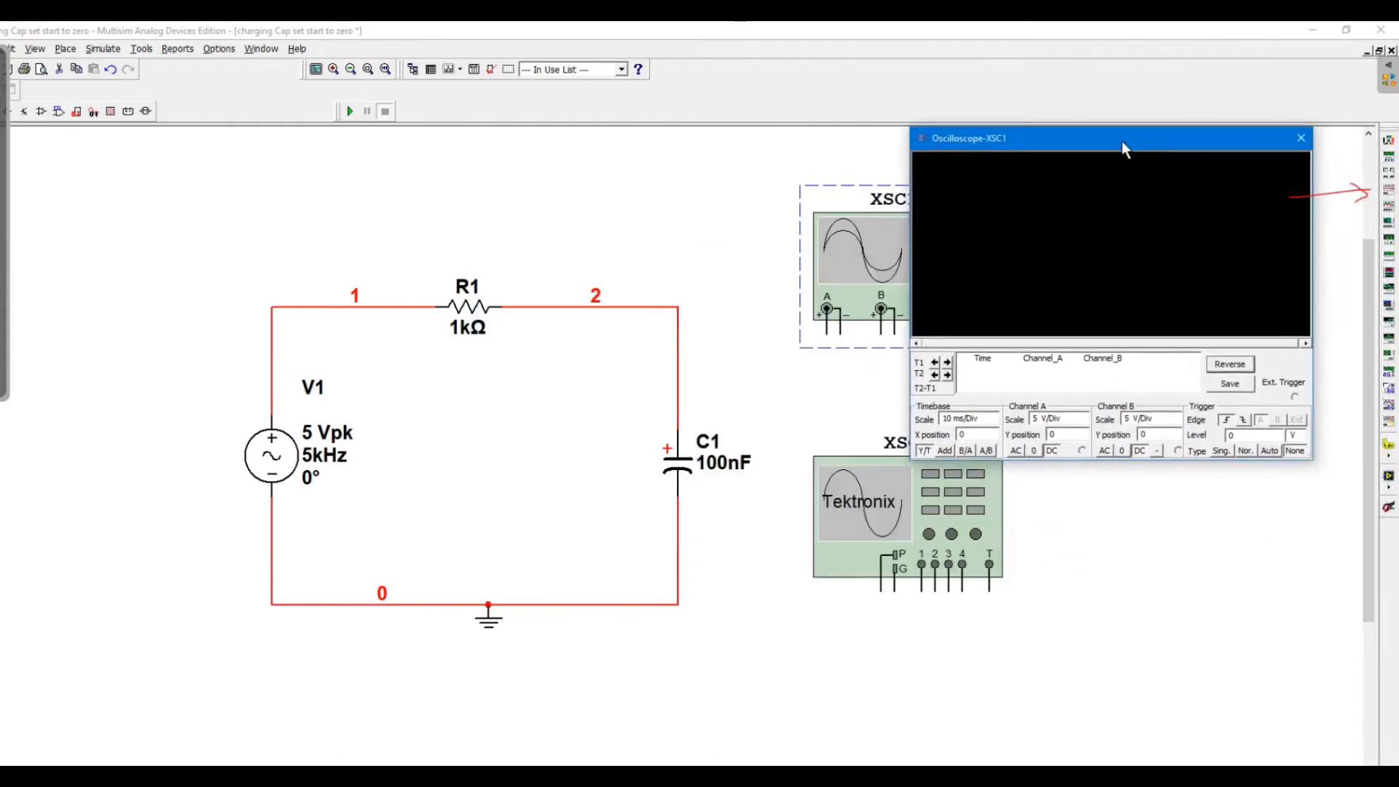
{"action": "left_click_drag", "start_coordinate": [889, 511], "coordinate": [822, 591]}
{"action": "double_click", "coordinate": [822, 592]}
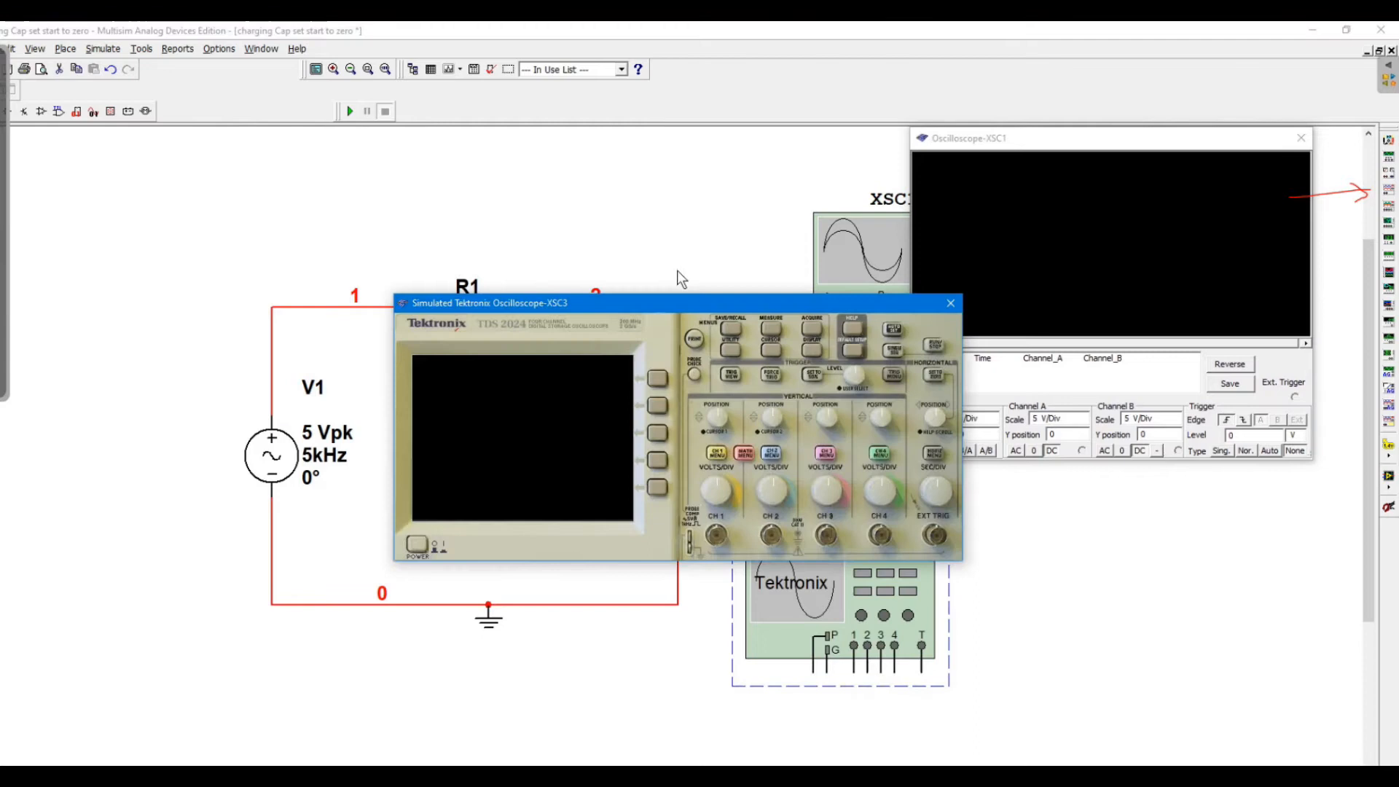
{"action": "left_click_drag", "start_coordinate": [697, 301], "coordinate": [1061, 488]}
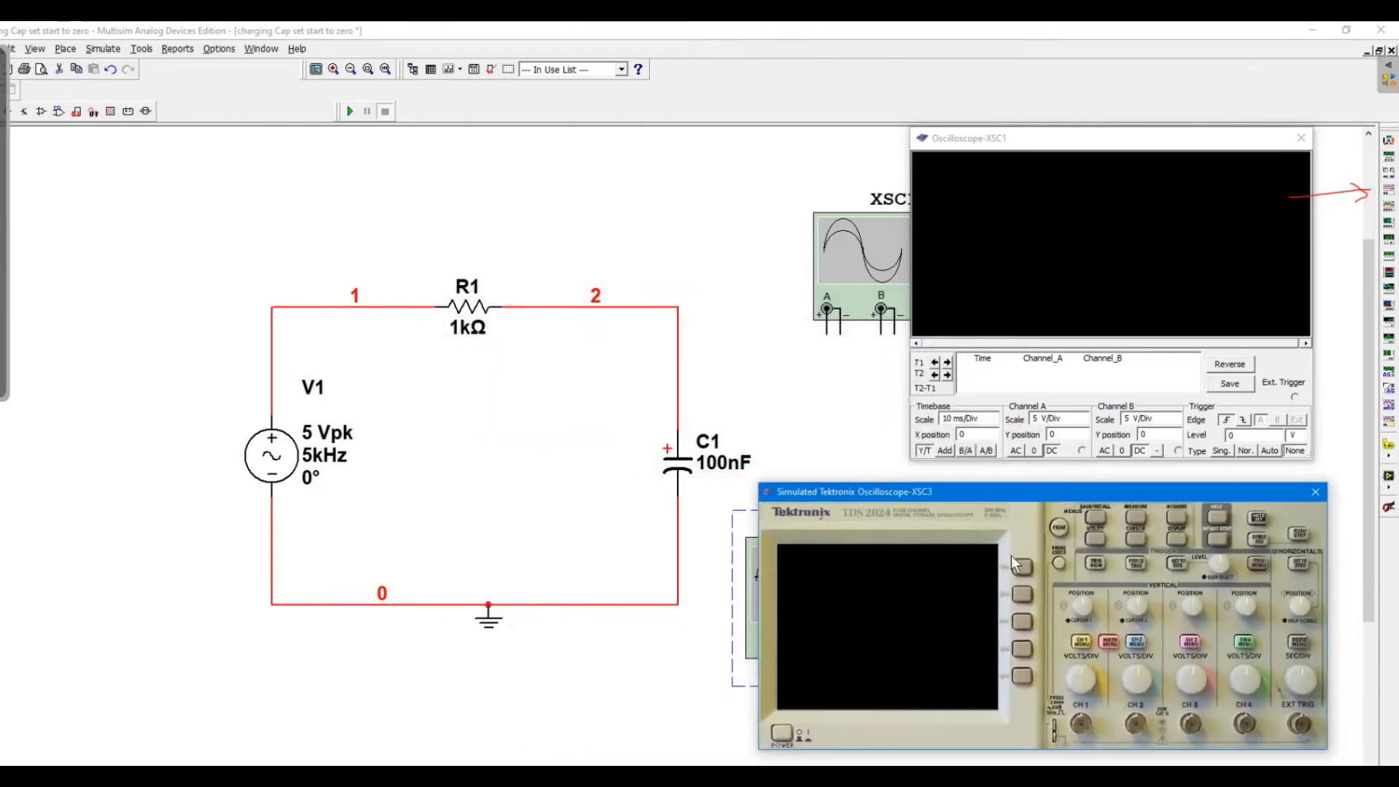
{"action": "left_click_drag", "start_coordinate": [1008, 504], "coordinate": [511, 272]}
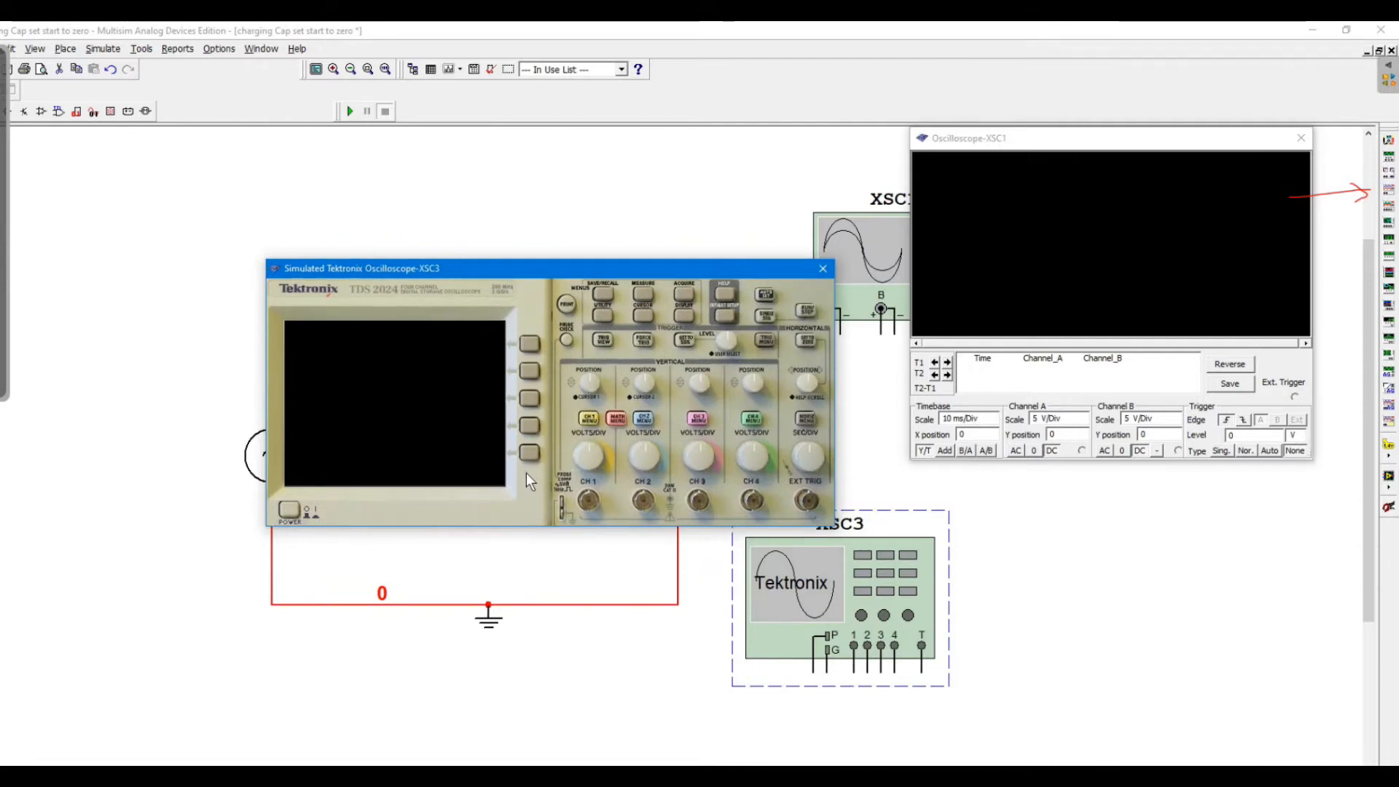
{"action": "left_click", "coordinate": [820, 268]}
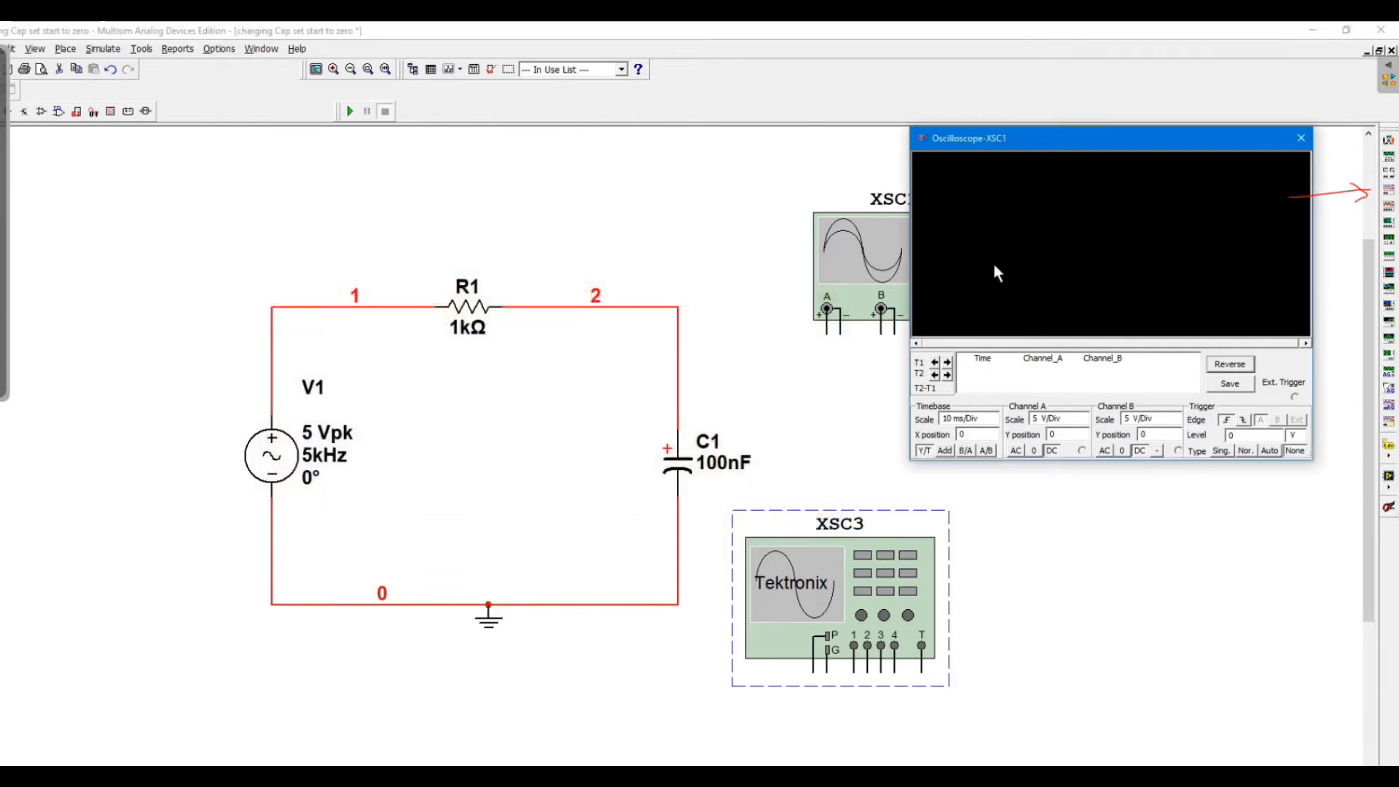
- Enlarge the XSC1 oscilloscope window in width and height, and close it
{"action": "left_click_drag", "start_coordinate": [1010, 144], "coordinate": [718, 165]}
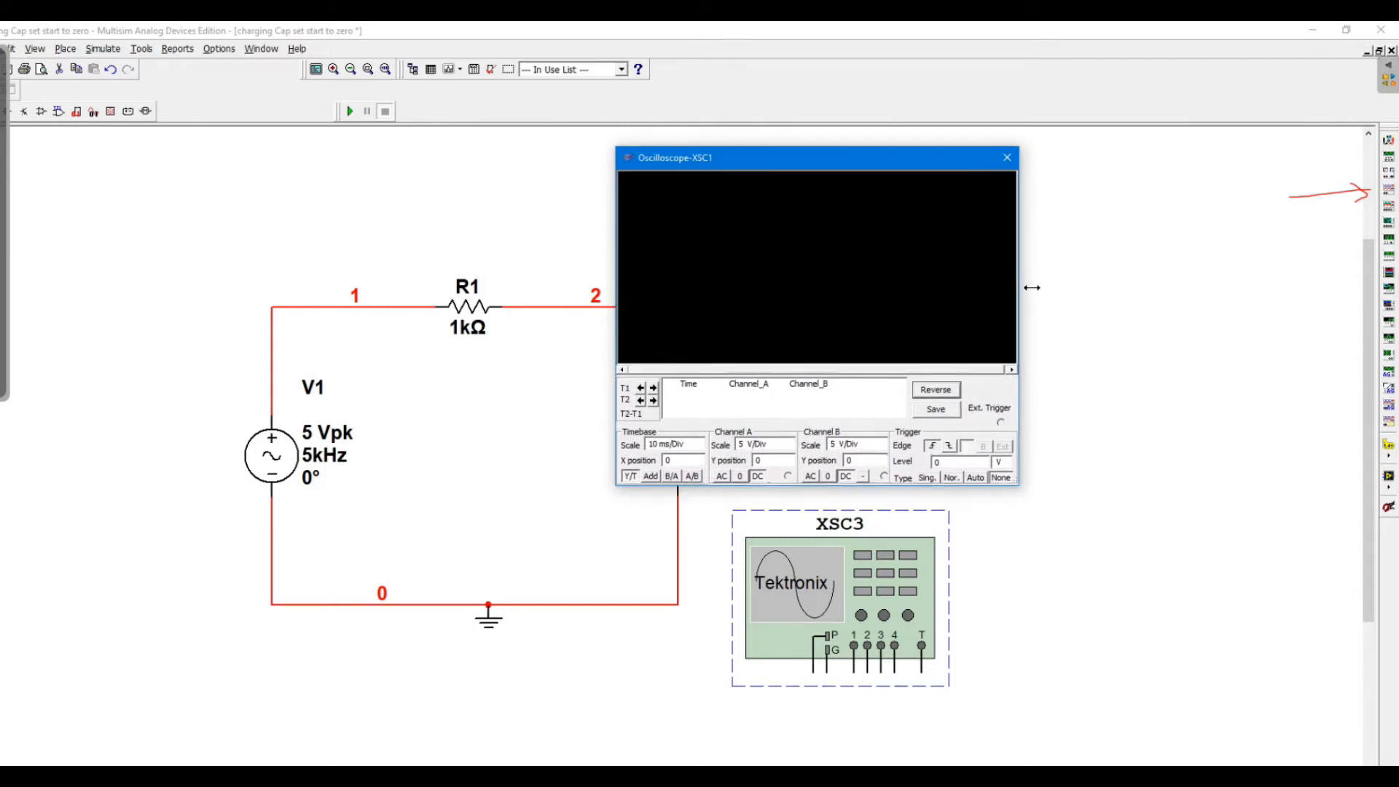
{"action": "left_click_drag", "start_coordinate": [1019, 293], "coordinate": [1118, 295]}
{"action": "left_click_drag", "start_coordinate": [897, 489], "coordinate": [901, 544]}
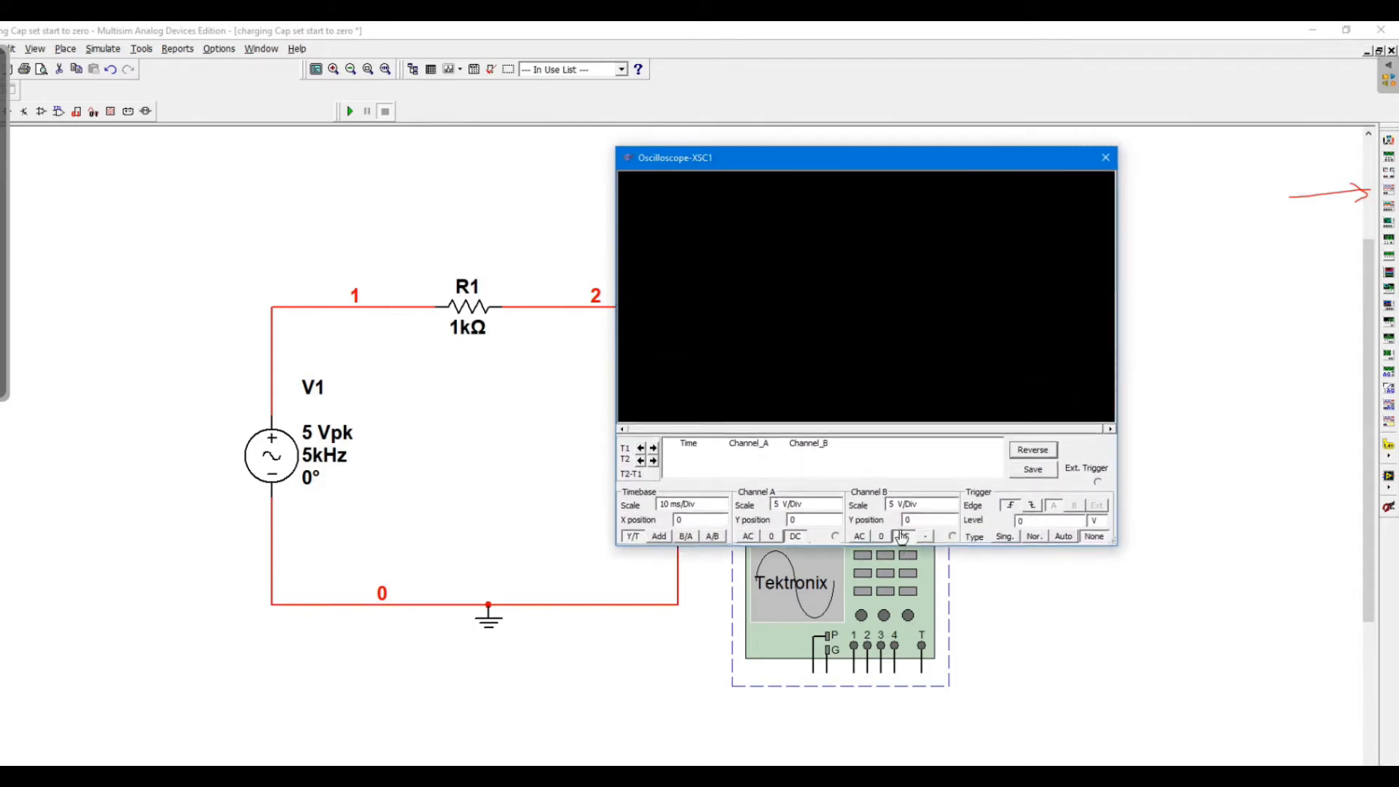
{"action": "left_click", "coordinate": [1107, 158]}
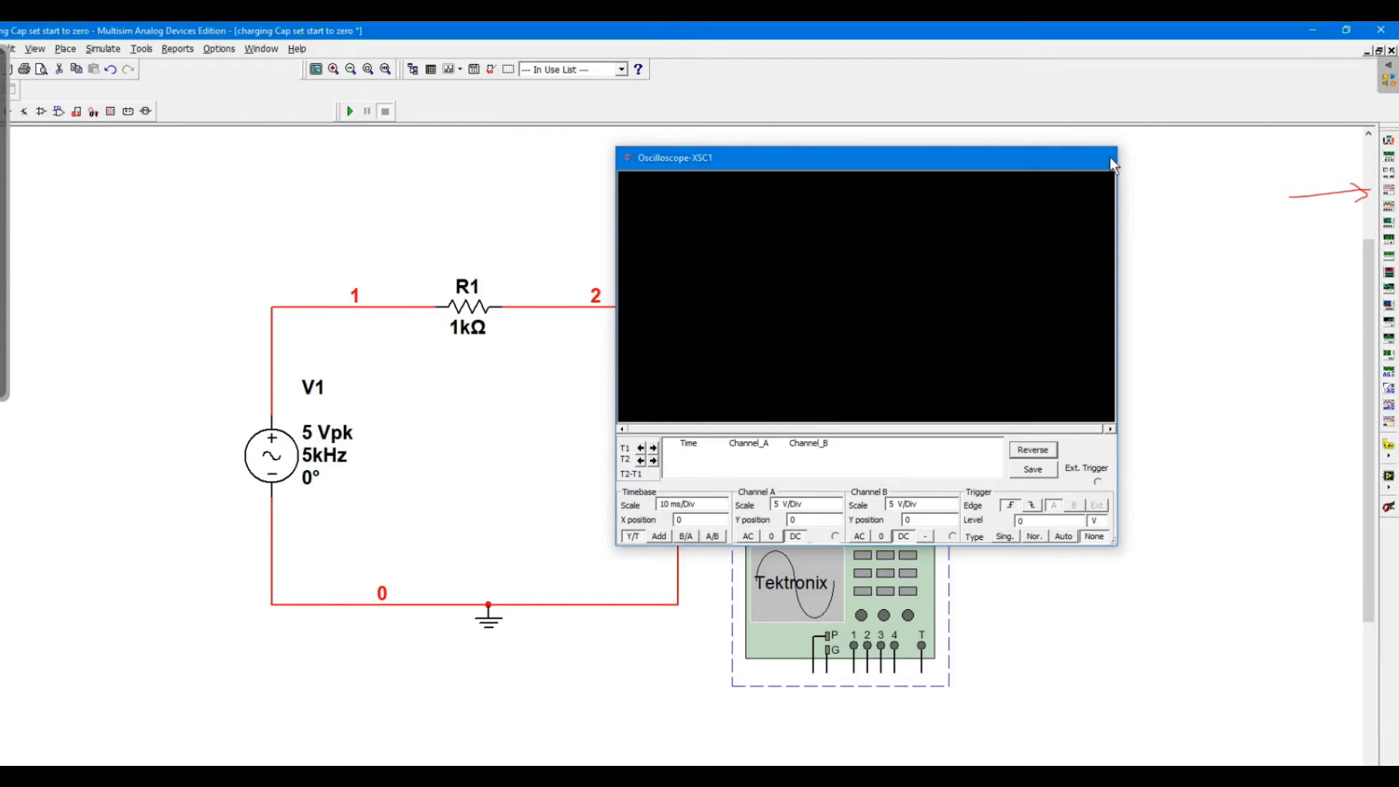
- Arrange XSC1 to the upper right of C1 and Tektronix XSC3 directly below it, beside the circuit
{"action": "left_click_drag", "start_coordinate": [911, 276], "coordinate": [866, 320]}
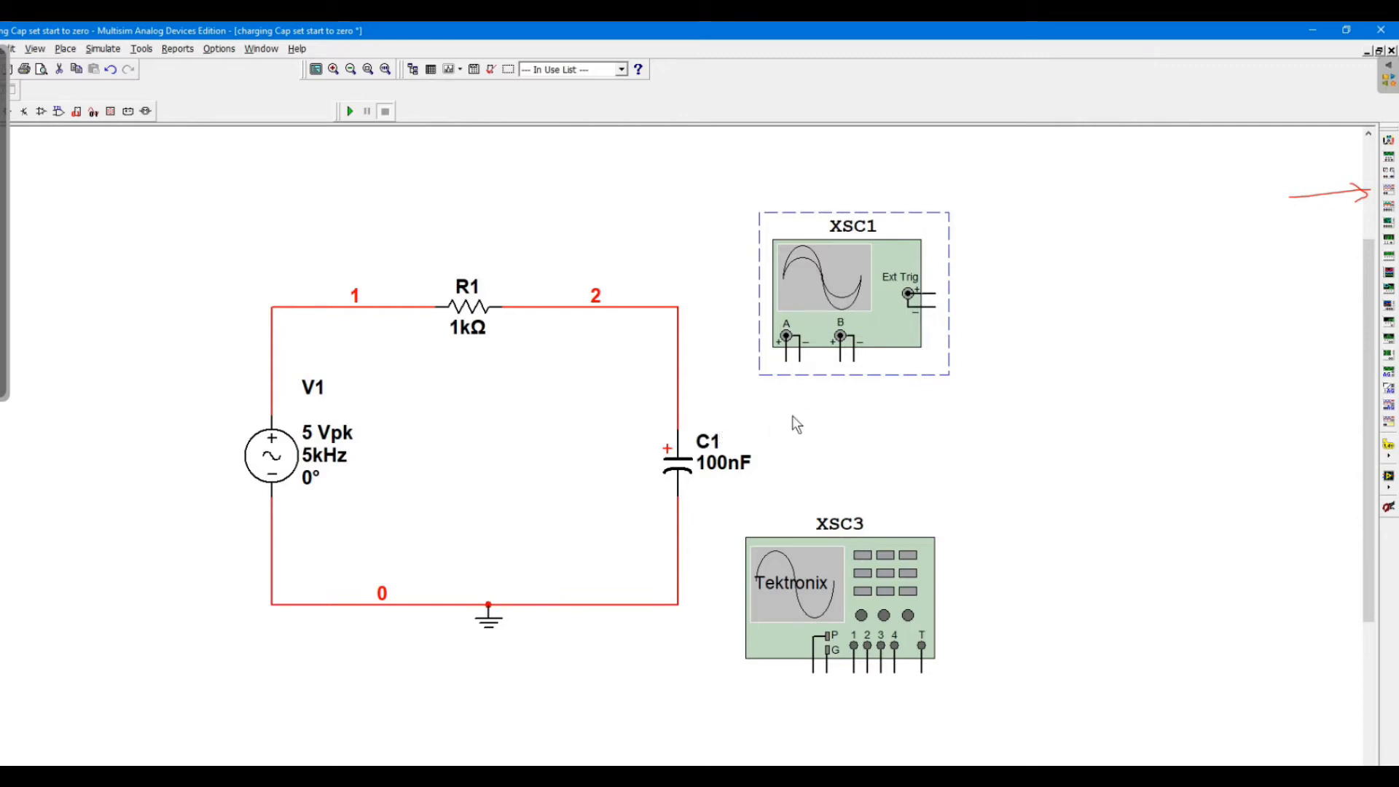
{"action": "left_click_drag", "start_coordinate": [824, 584], "coordinate": [839, 462]}
{"action": "left_click", "coordinate": [969, 602]}
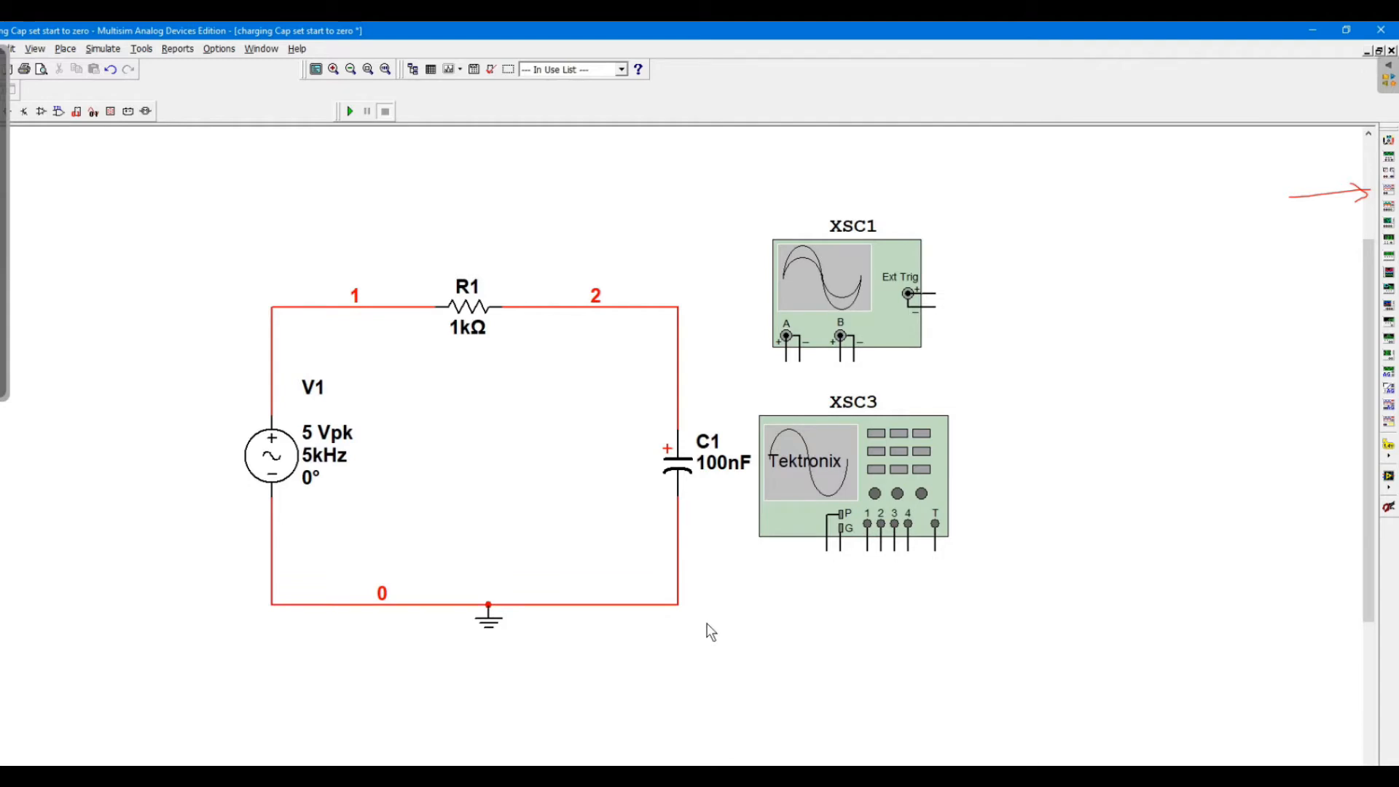
{"action": "left_click_drag", "start_coordinate": [814, 510], "coordinate": [828, 540]}
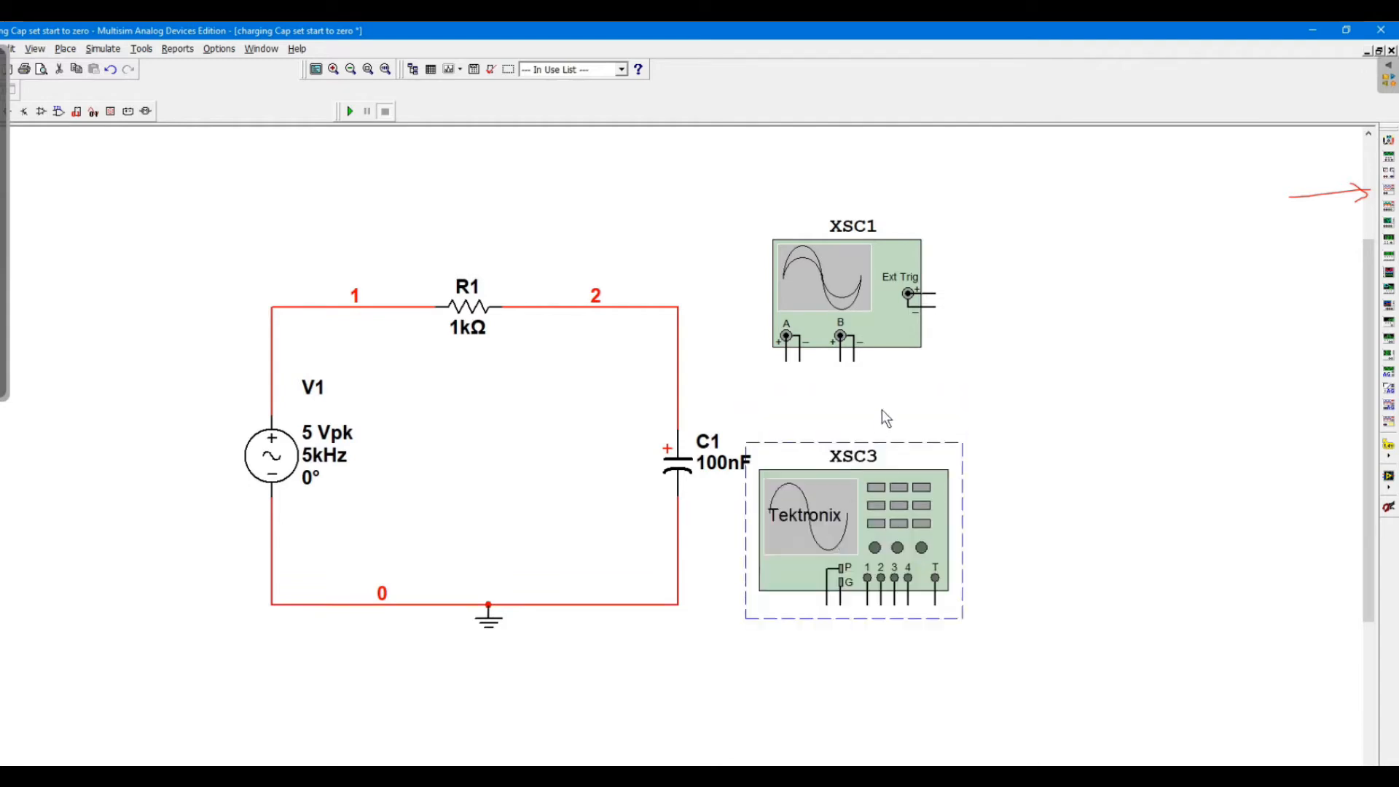
{"action": "left_click_drag", "start_coordinate": [873, 305], "coordinate": [860, 332]}
{"action": "left_click", "coordinate": [963, 419]}
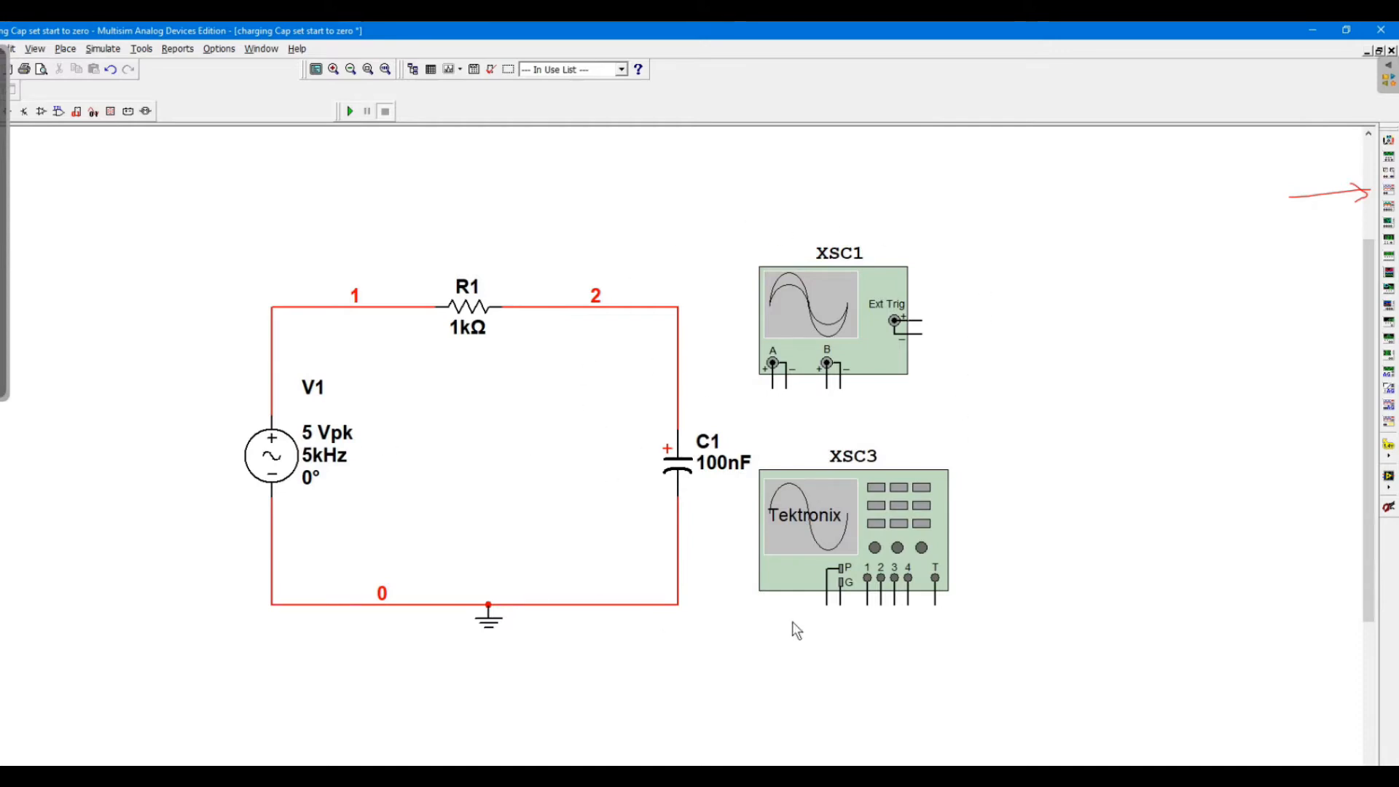
{"action": "left_click_drag", "start_coordinate": [866, 299], "coordinate": [879, 272]}
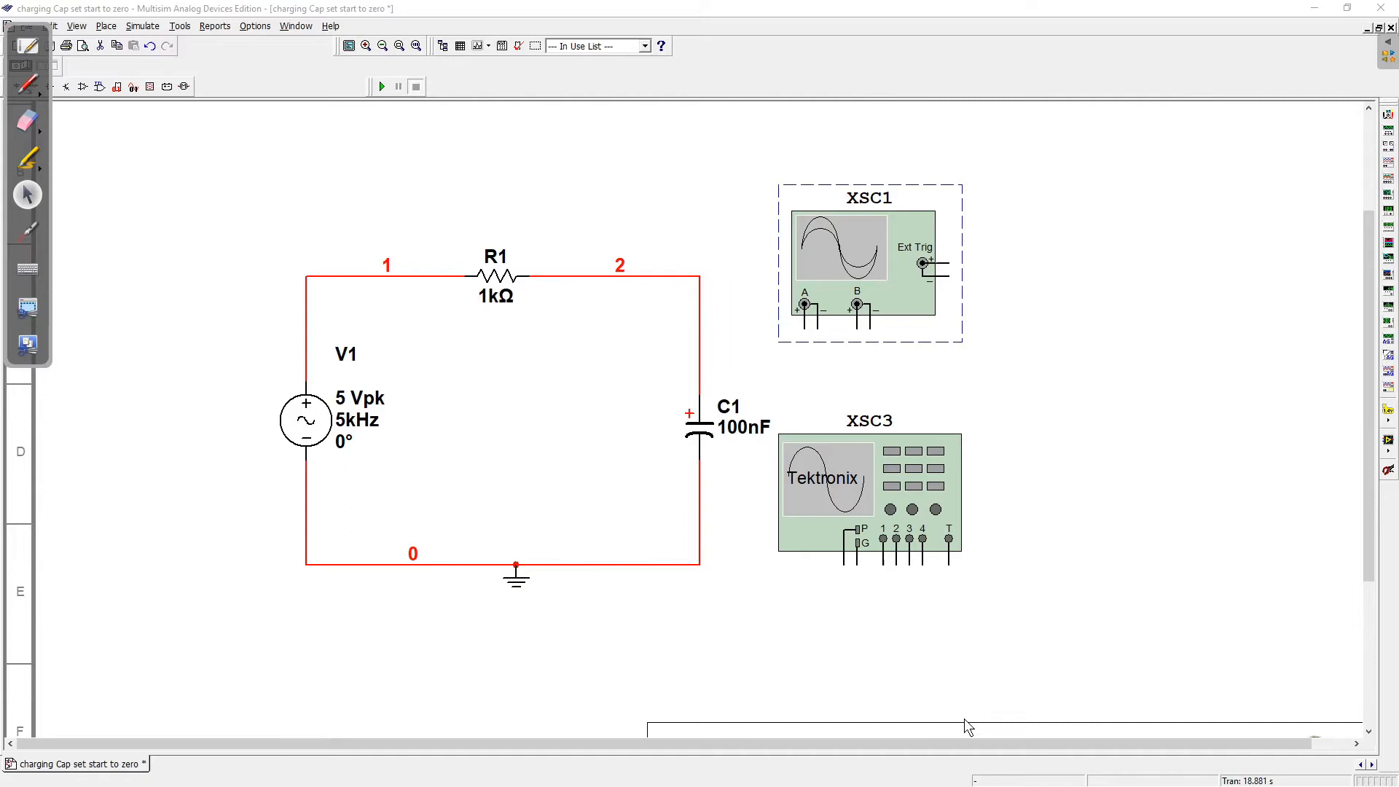
- Delete the Tektronix oscilloscope XSC3 and shift XSC1 slightly up and to the right
{"action": "left_click", "coordinate": [869, 489]}
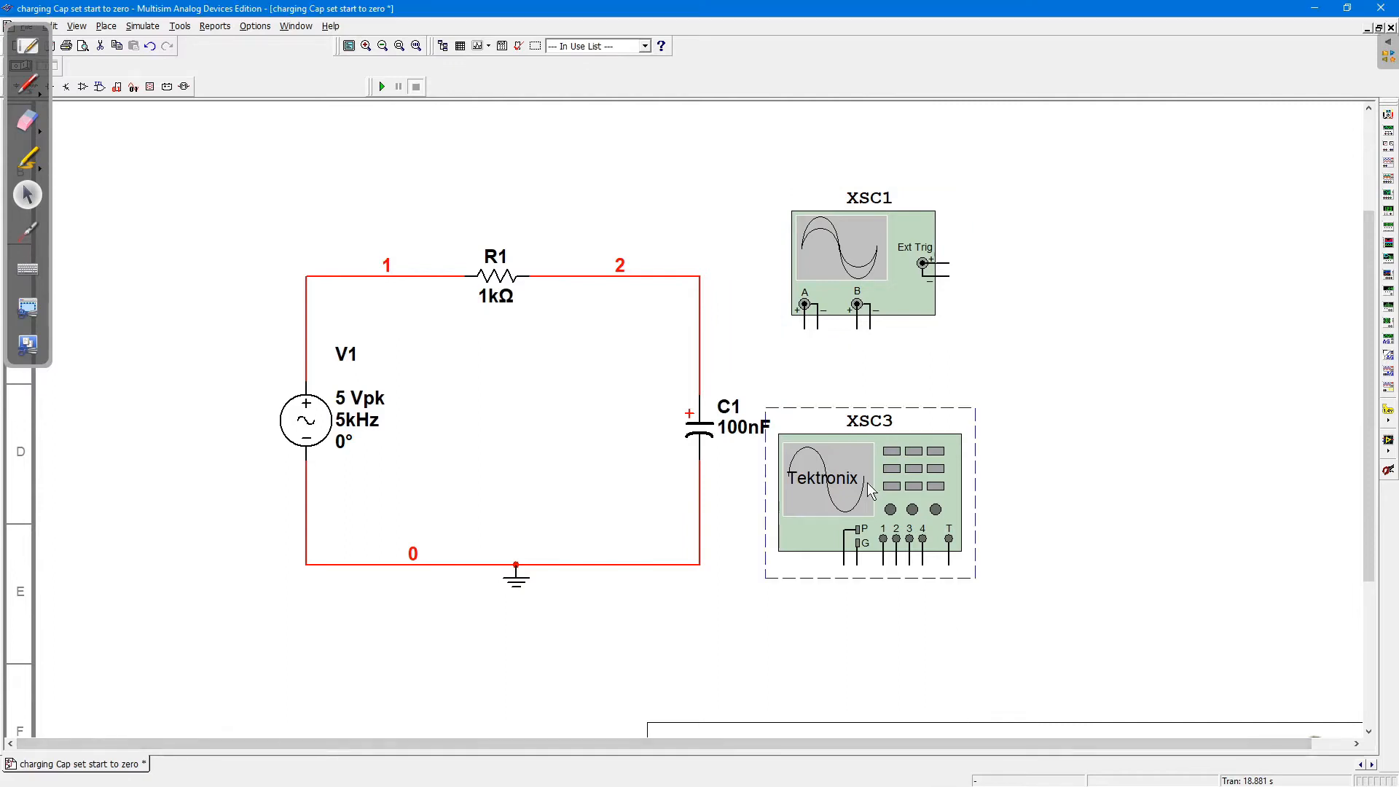
{"action": "key", "text": "Delete"}
{"action": "left_click_drag", "start_coordinate": [877, 243], "coordinate": [940, 304]}
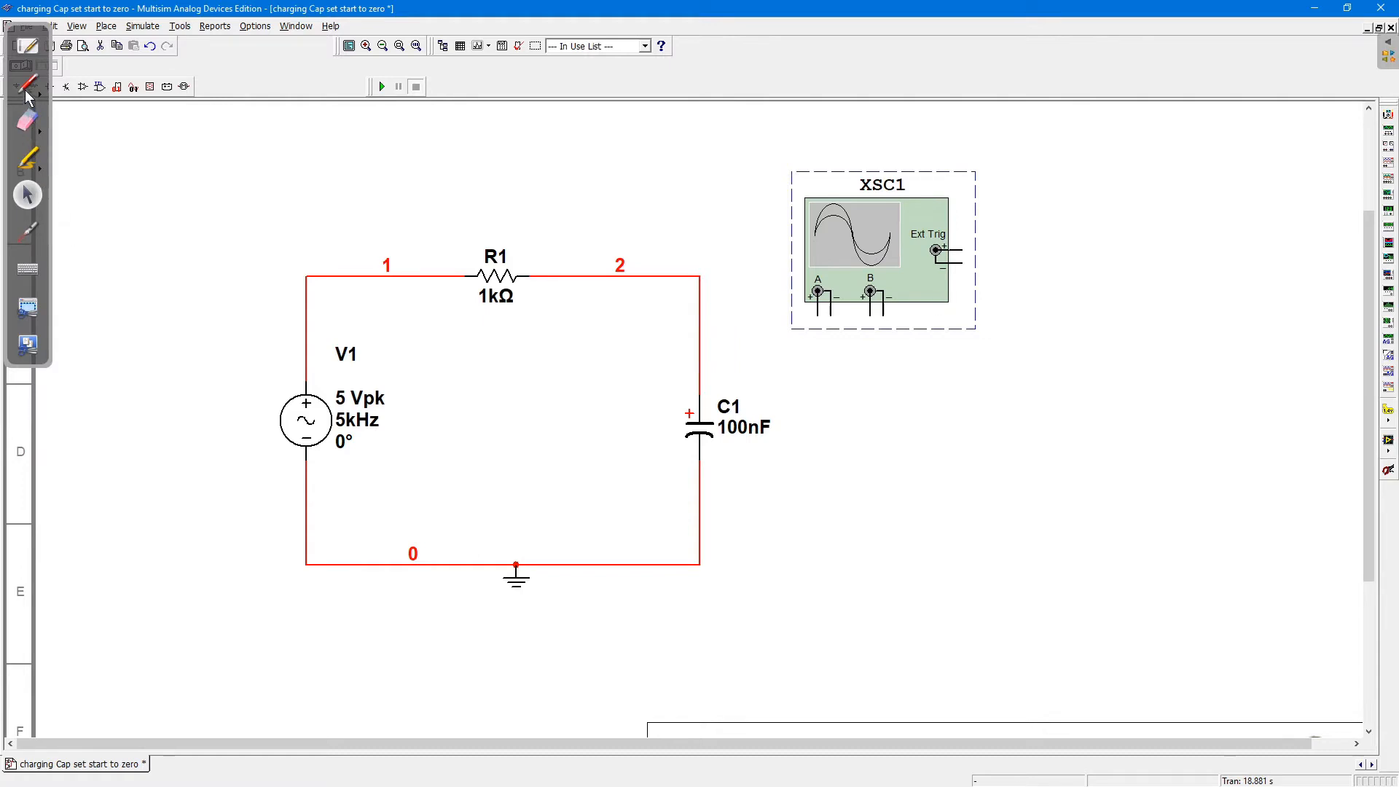
{"action": "left_click", "coordinate": [29, 234]}
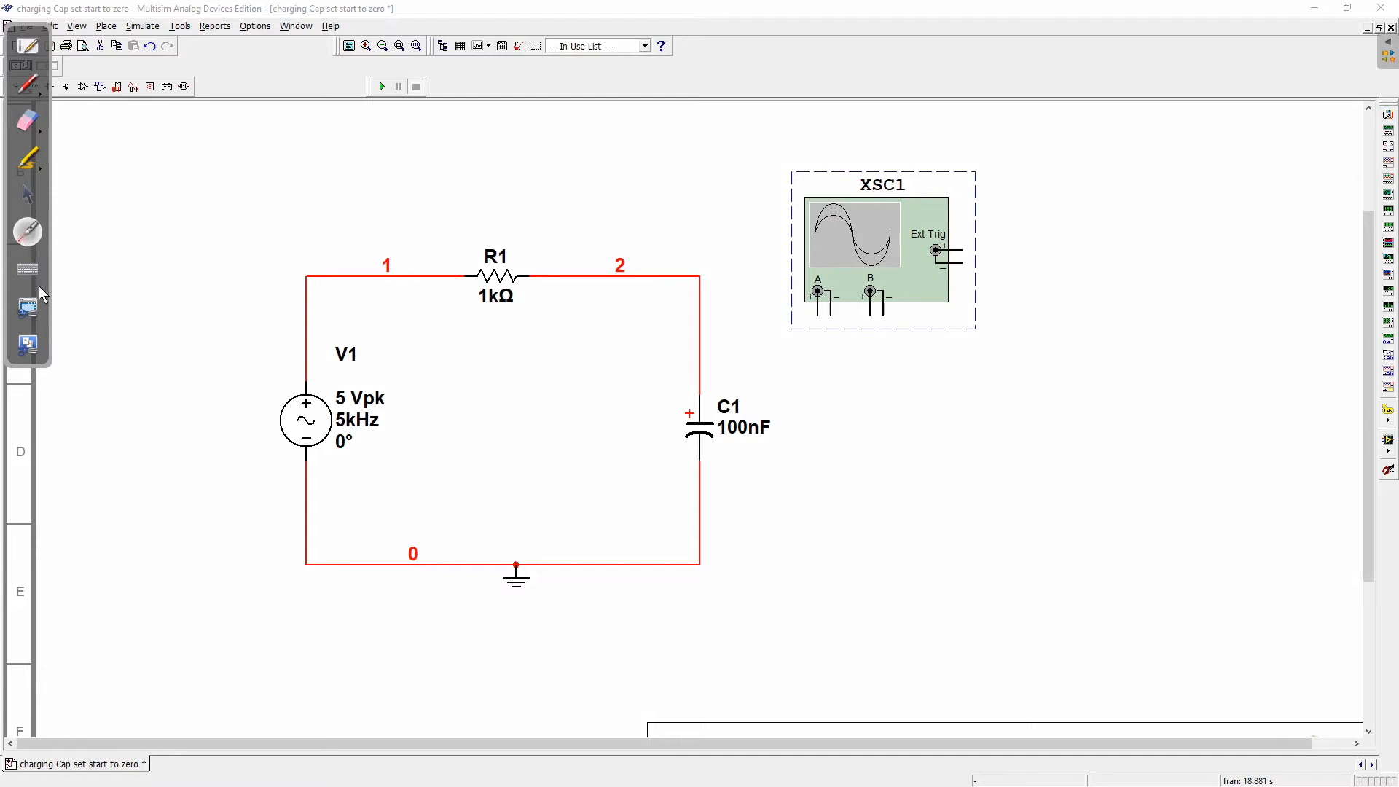
{"action": "left_click", "coordinate": [29, 195]}
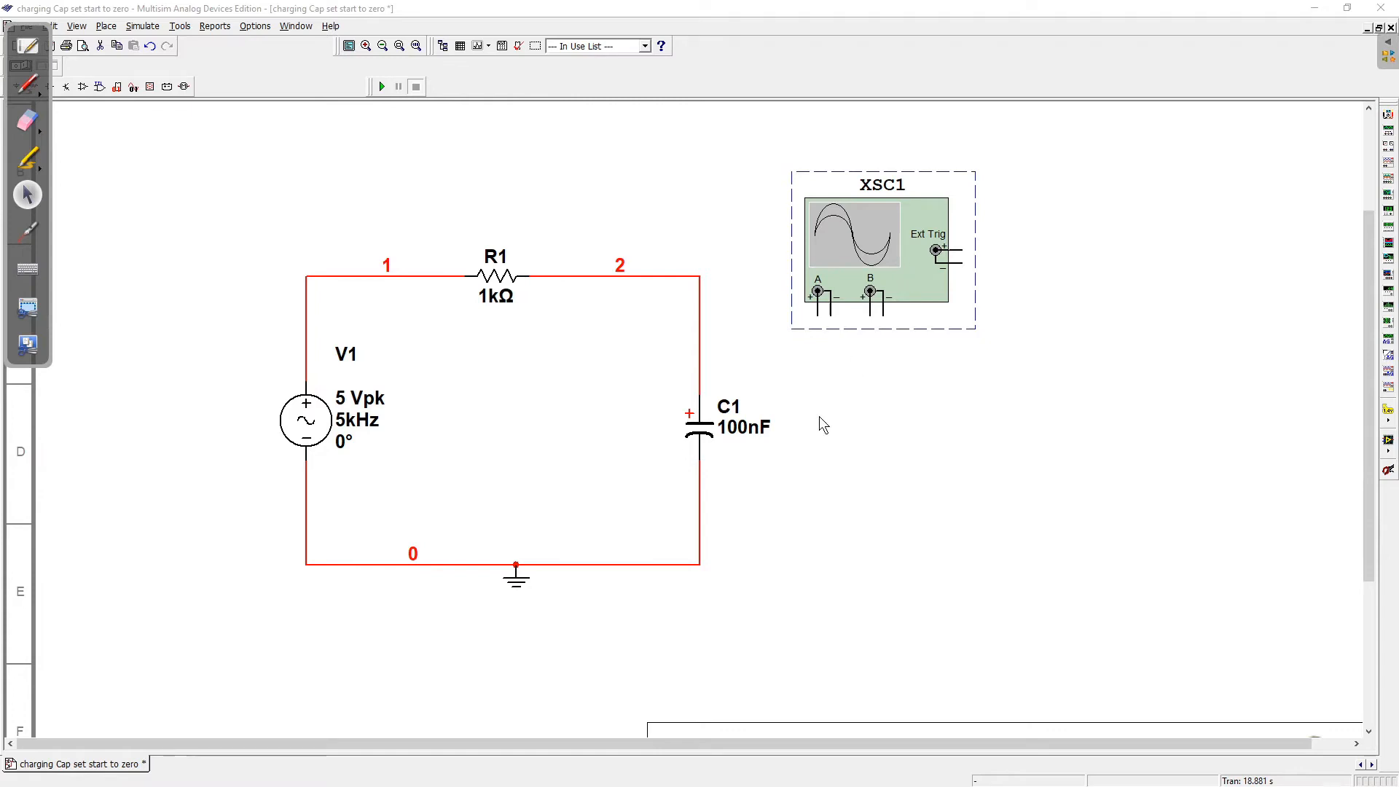
- Wire XSC1 channel A across C1, with its negative terminal to the node below and its positive terminal to the node above
{"action": "left_click", "coordinate": [833, 323]}
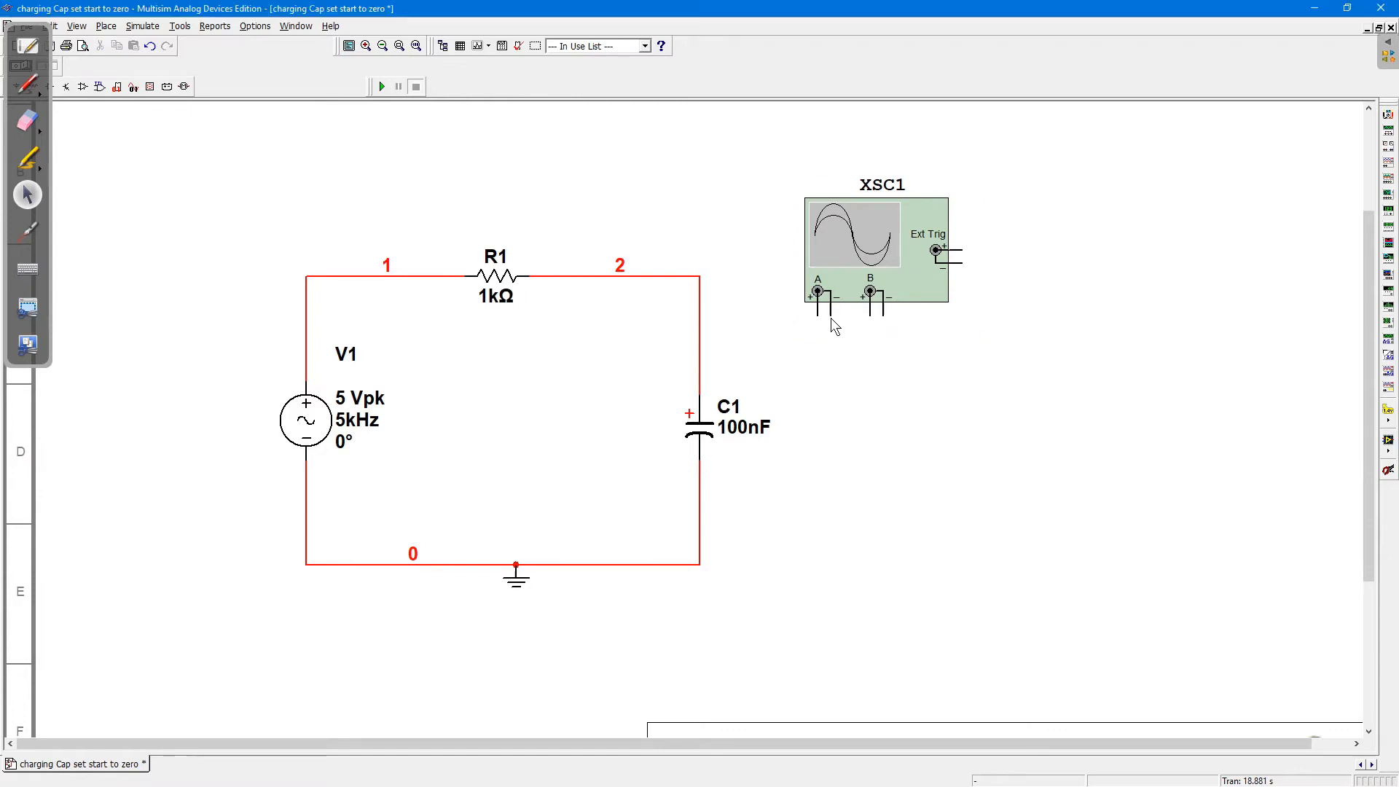
{"action": "left_click", "coordinate": [699, 539]}
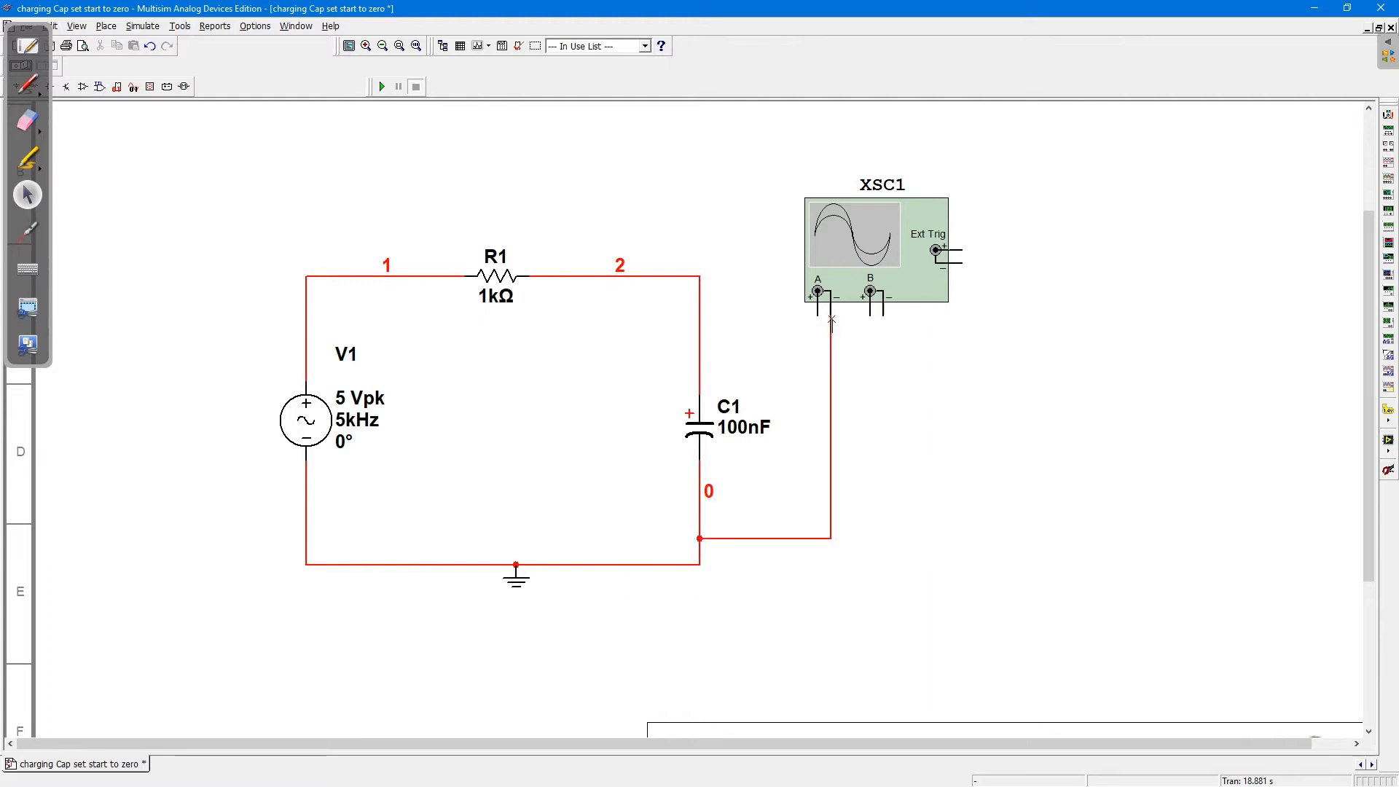
{"action": "left_click", "coordinate": [805, 330]}
{"action": "left_click", "coordinate": [700, 355]}
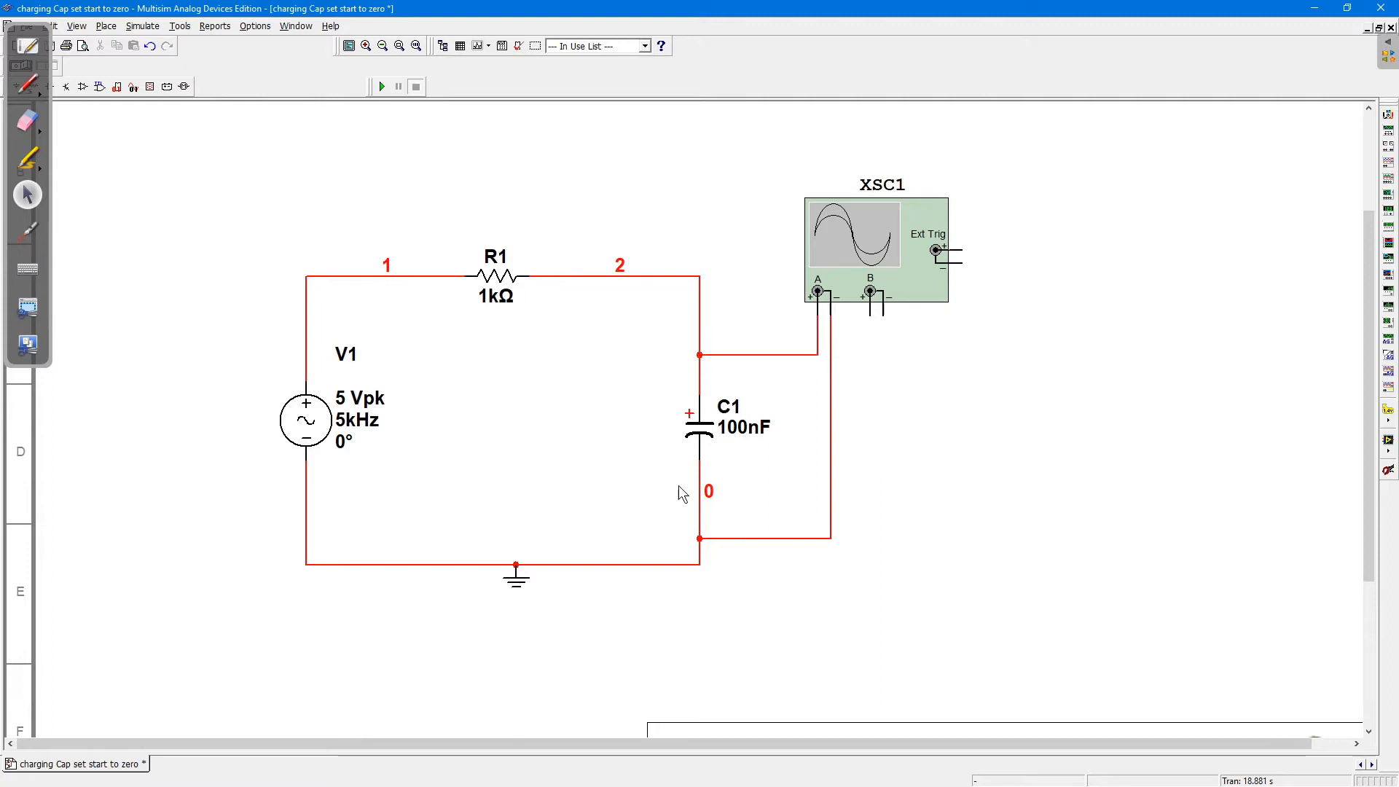
{"action": "left_click", "coordinate": [29, 232]}
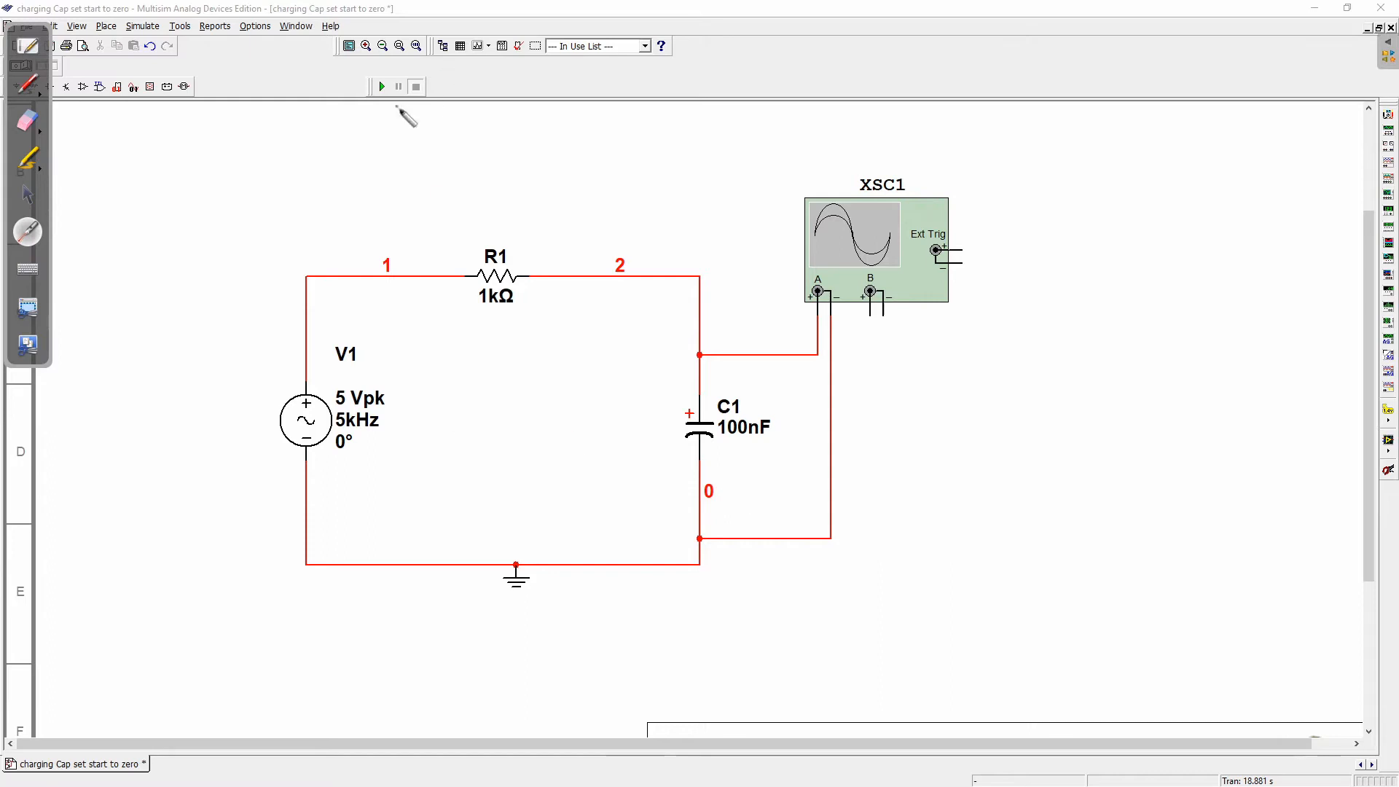
{"action": "left_click", "coordinate": [28, 198]}
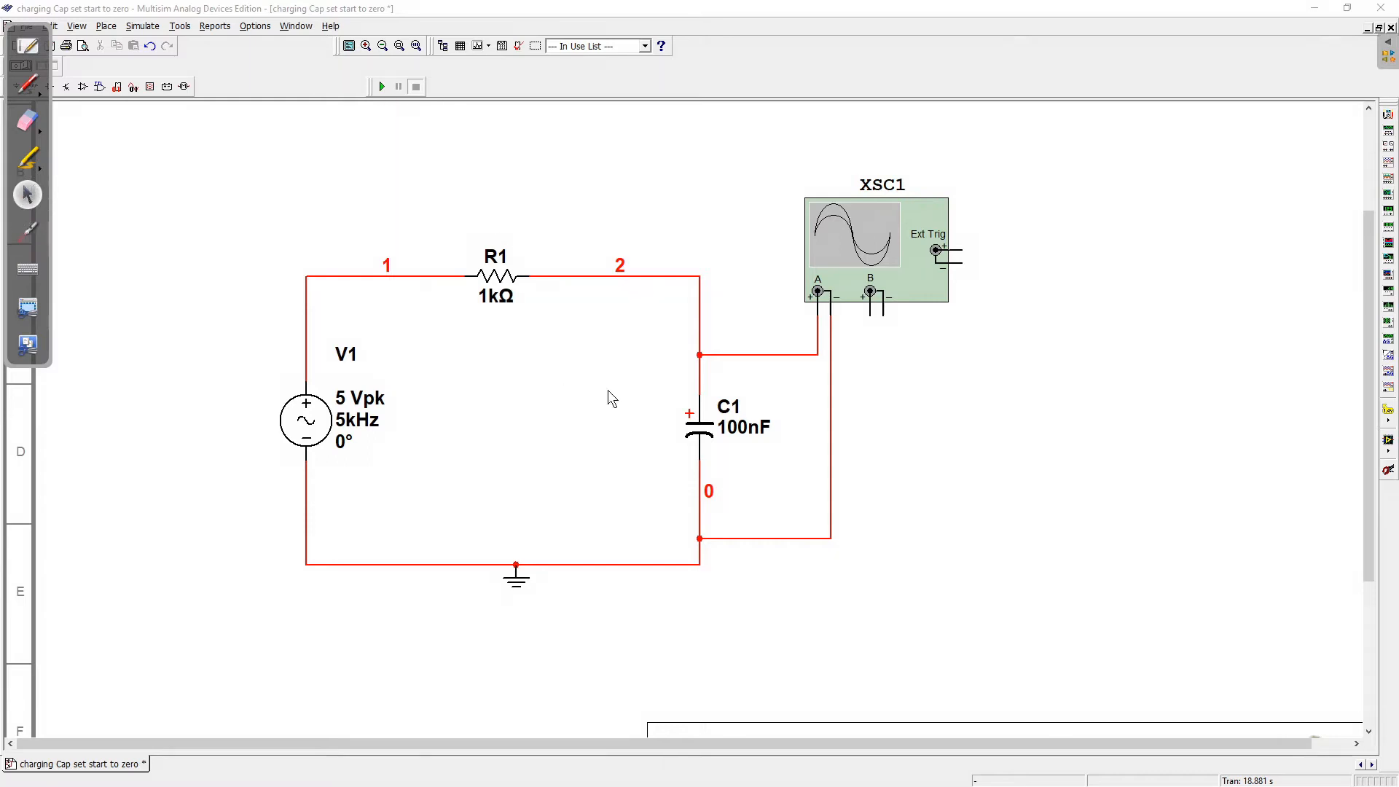
- Set the segment color of the wire from C1's upper node to channel A's positive terminal to blue
{"action": "left_click", "coordinate": [761, 355]}
{"action": "right_click", "coordinate": [761, 355]}
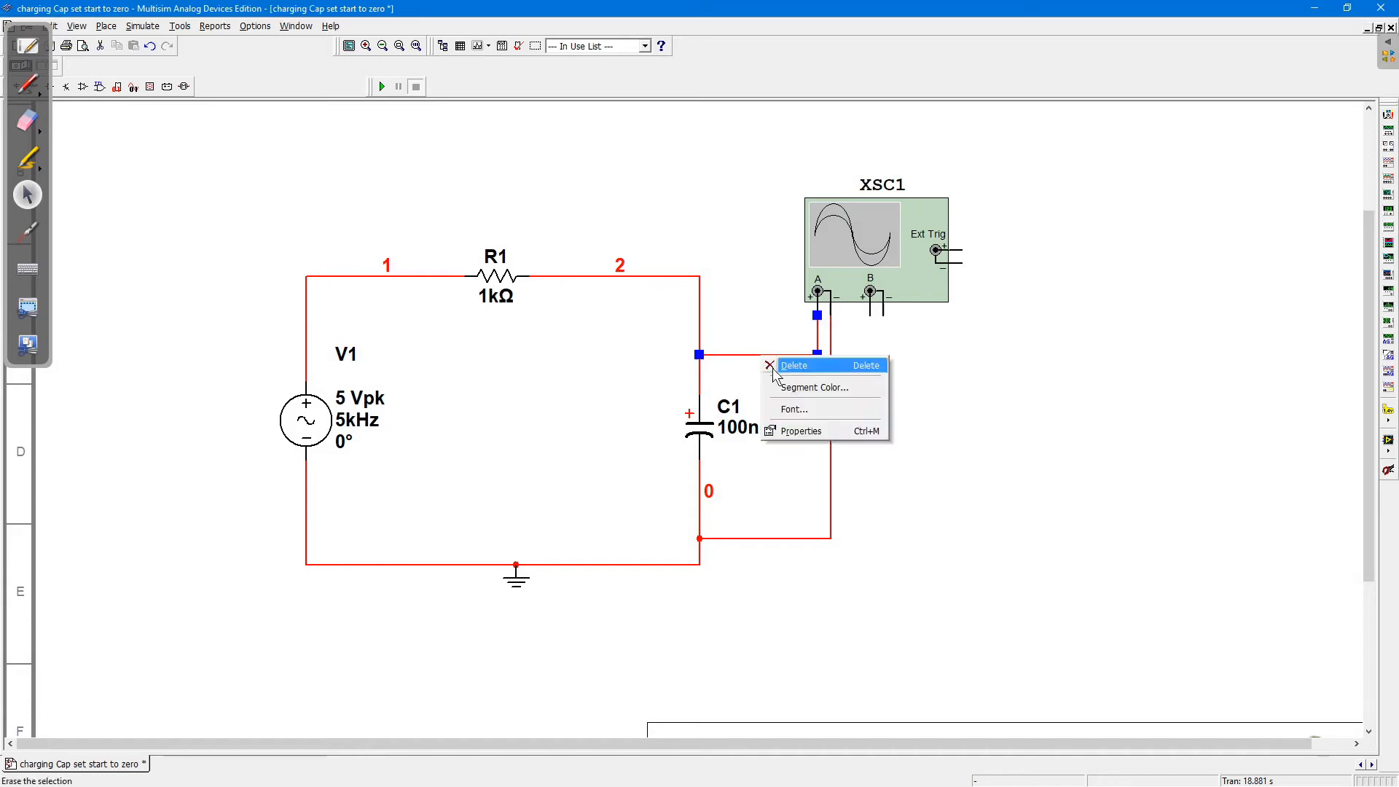
{"action": "left_click", "coordinate": [796, 398]}
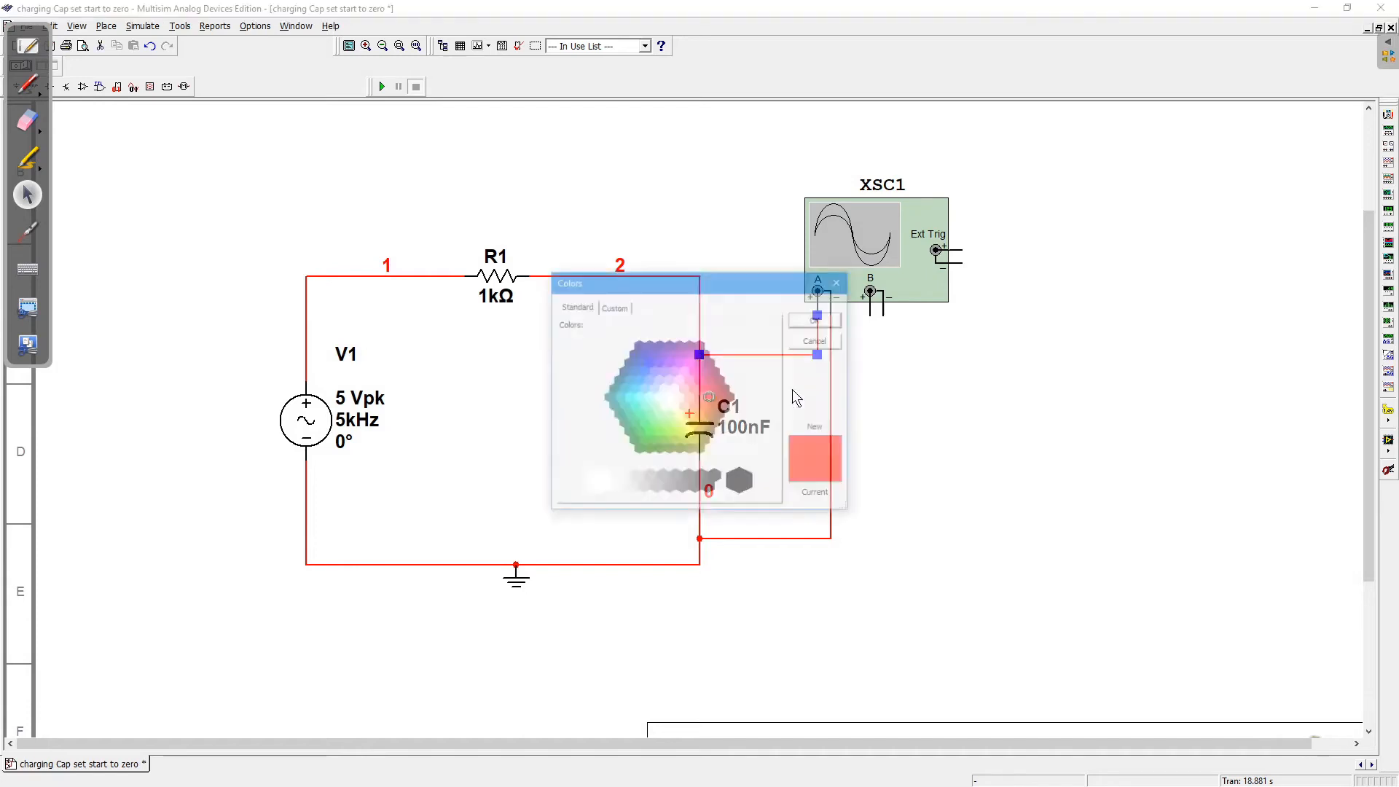
{"action": "left_click", "coordinate": [648, 363]}
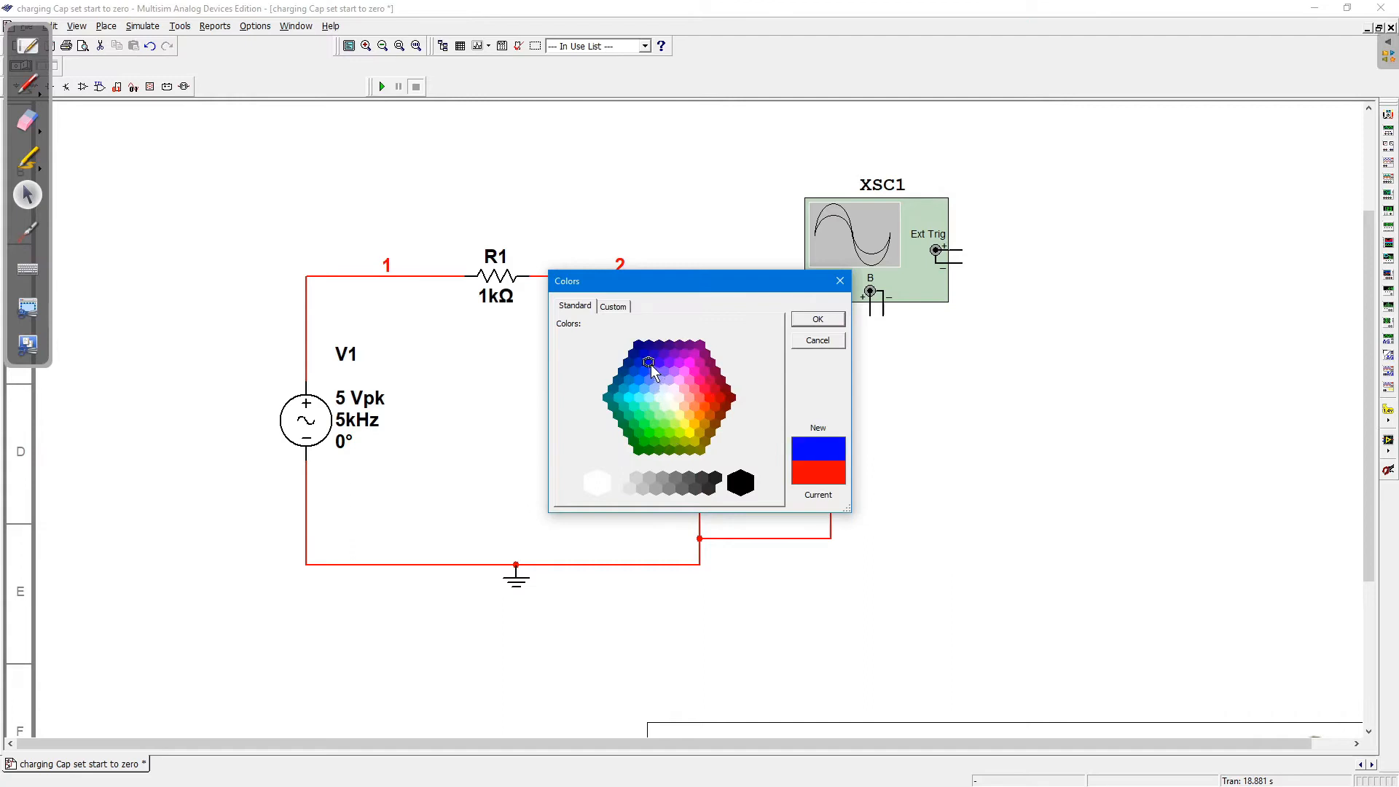
{"action": "left_click", "coordinate": [833, 325]}
- Set the segment color of the wire from C1's lower node to channel A's negative terminal to black
{"action": "left_click", "coordinate": [794, 538]}
{"action": "right_click", "coordinate": [794, 538]}
{"action": "left_click", "coordinate": [831, 569]}
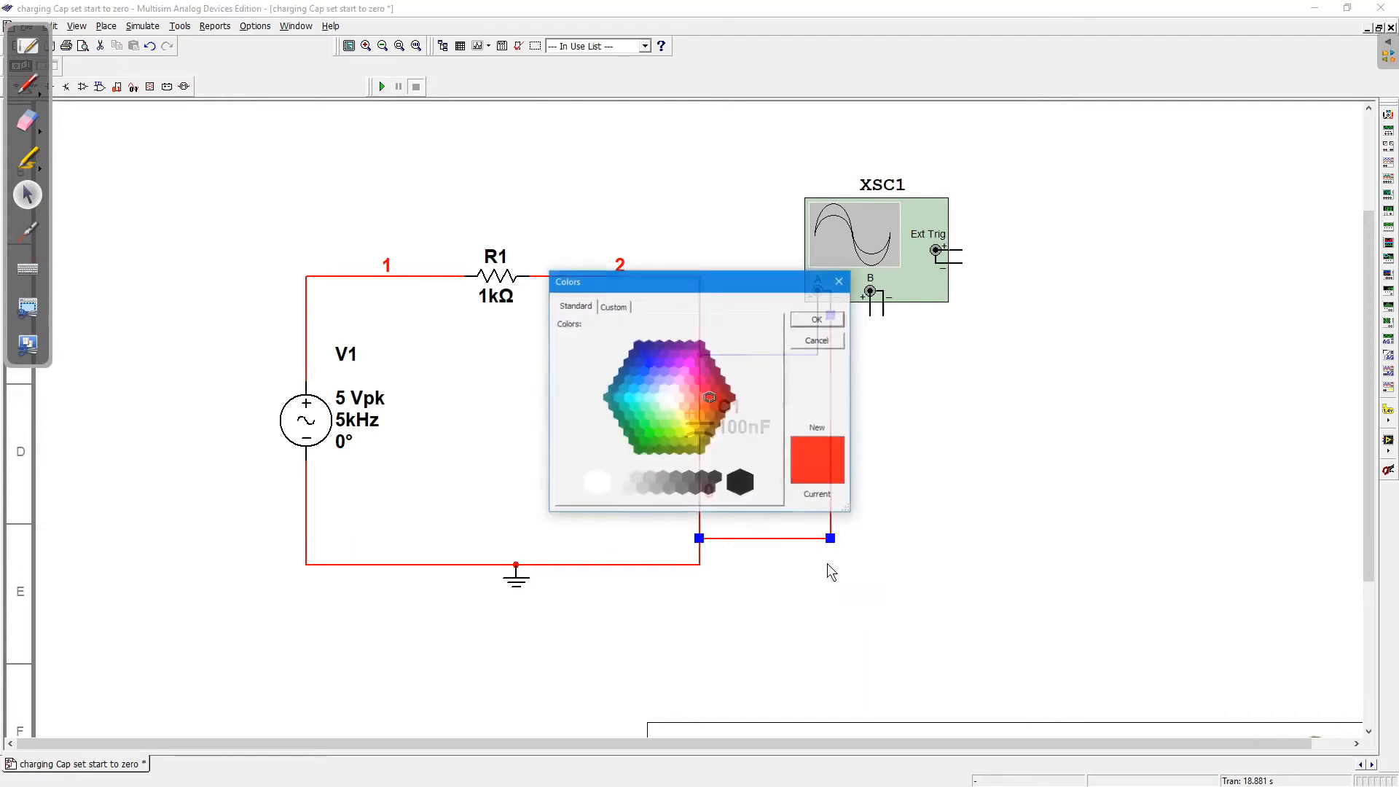
{"action": "left_click", "coordinate": [741, 484]}
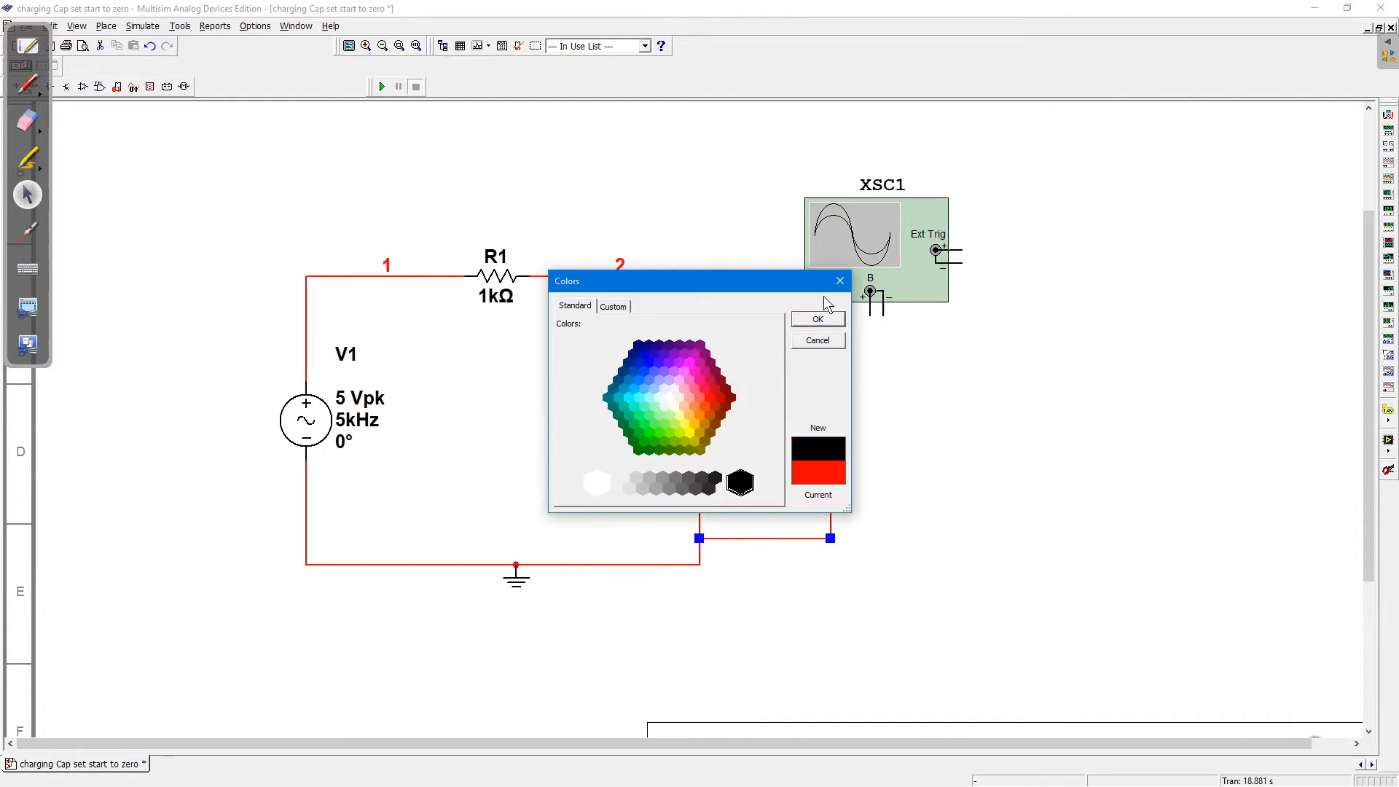
{"action": "left_click", "coordinate": [823, 321]}
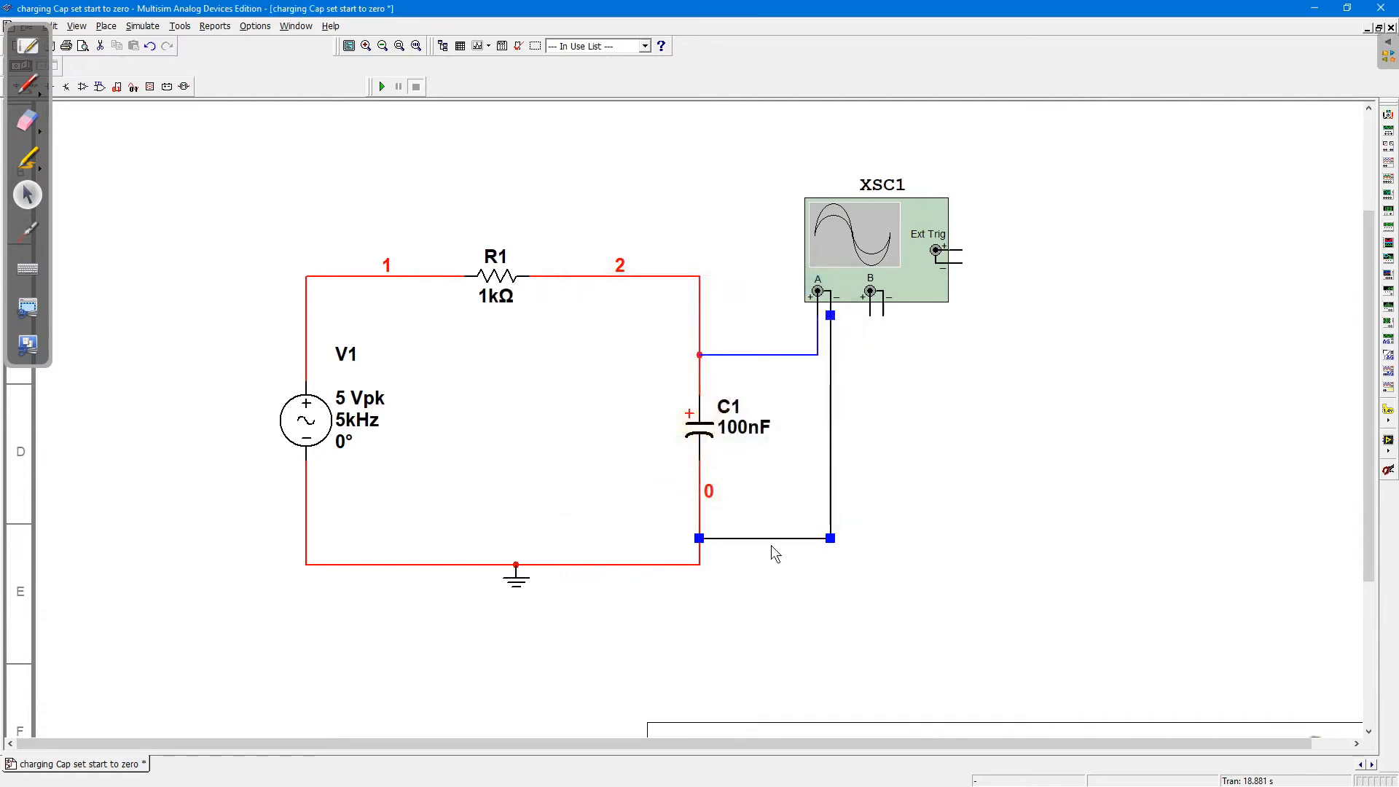
- Change the segment color of the wire at channel A's positive terminal to bright pink
{"action": "left_click", "coordinate": [774, 361]}
{"action": "right_click", "coordinate": [774, 362]}
{"action": "left_click", "coordinate": [791, 388]}
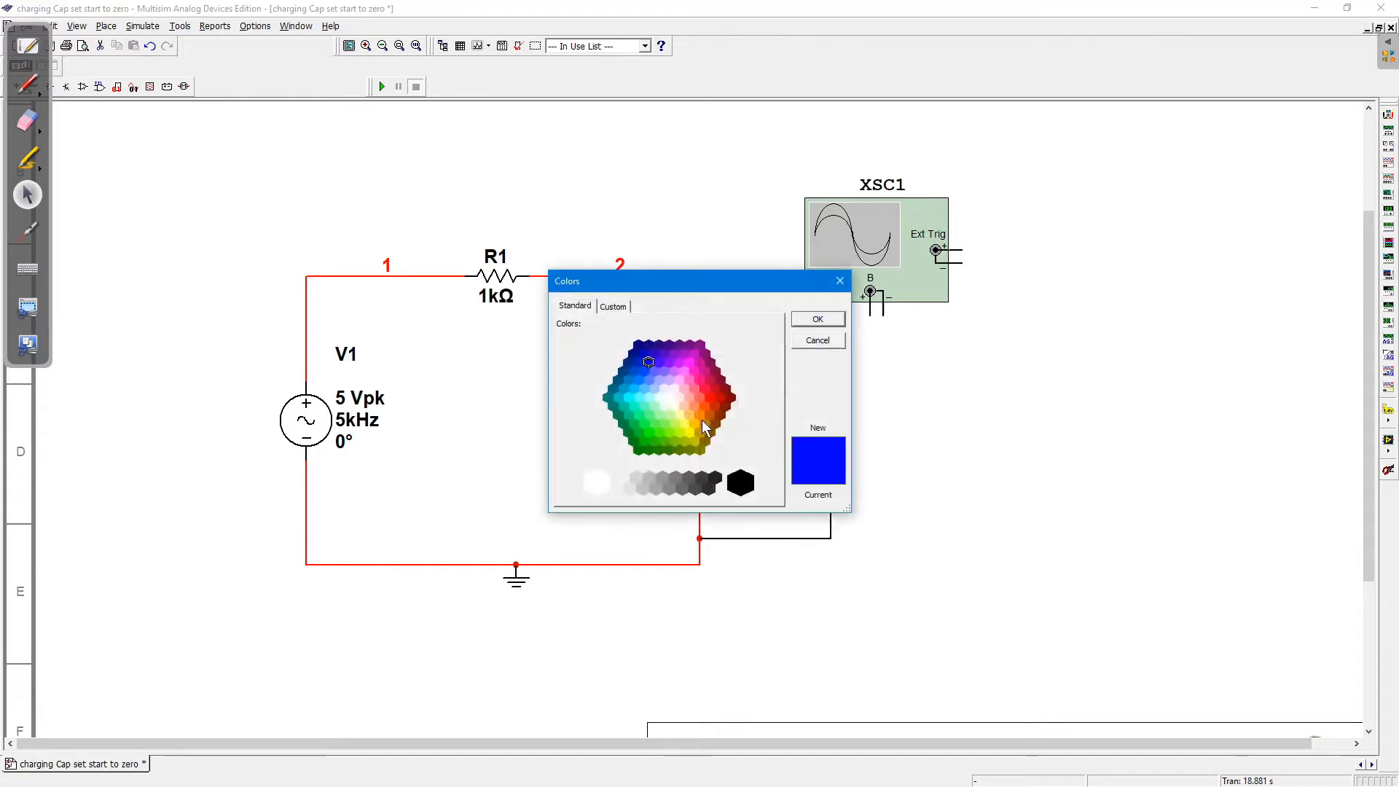
{"action": "left_click", "coordinate": [694, 373]}
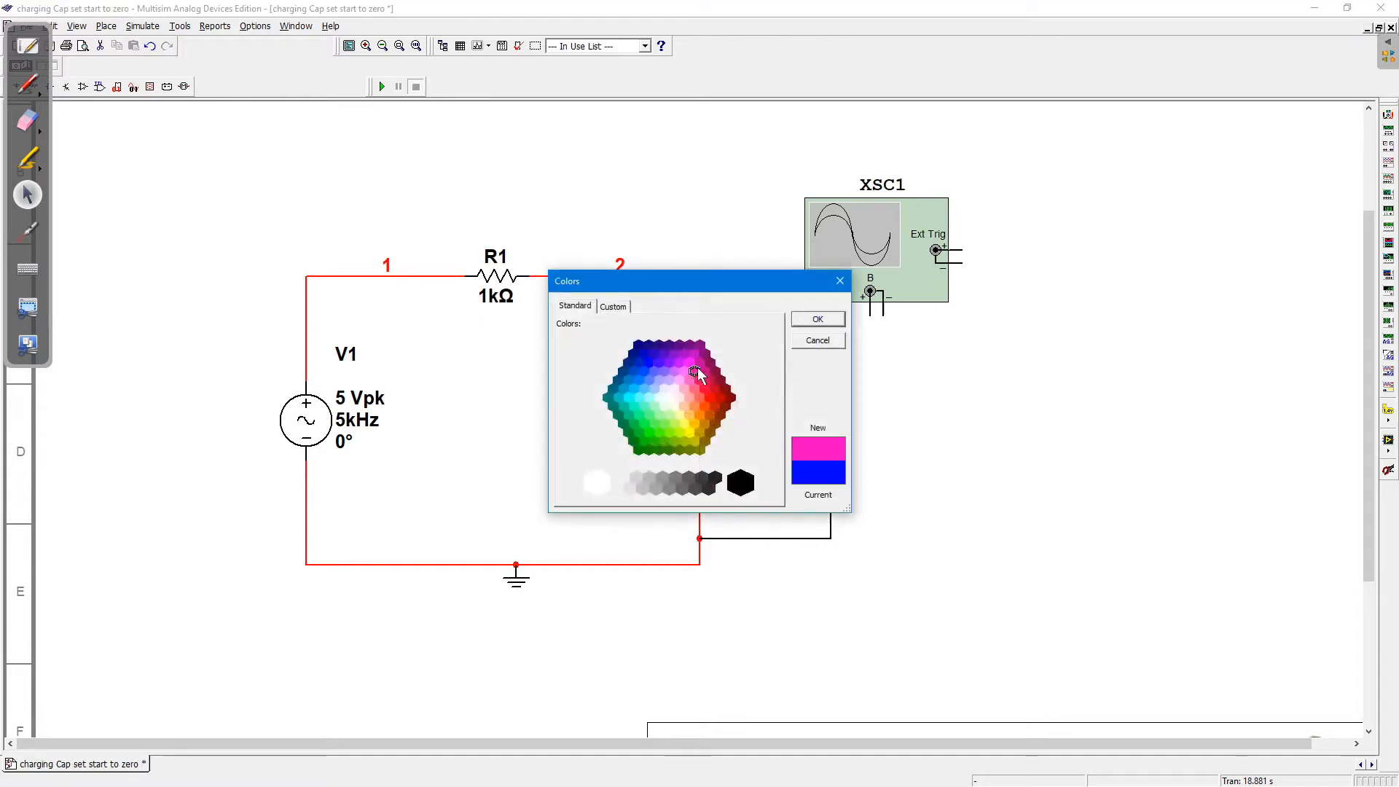
{"action": "left_click", "coordinate": [819, 321]}
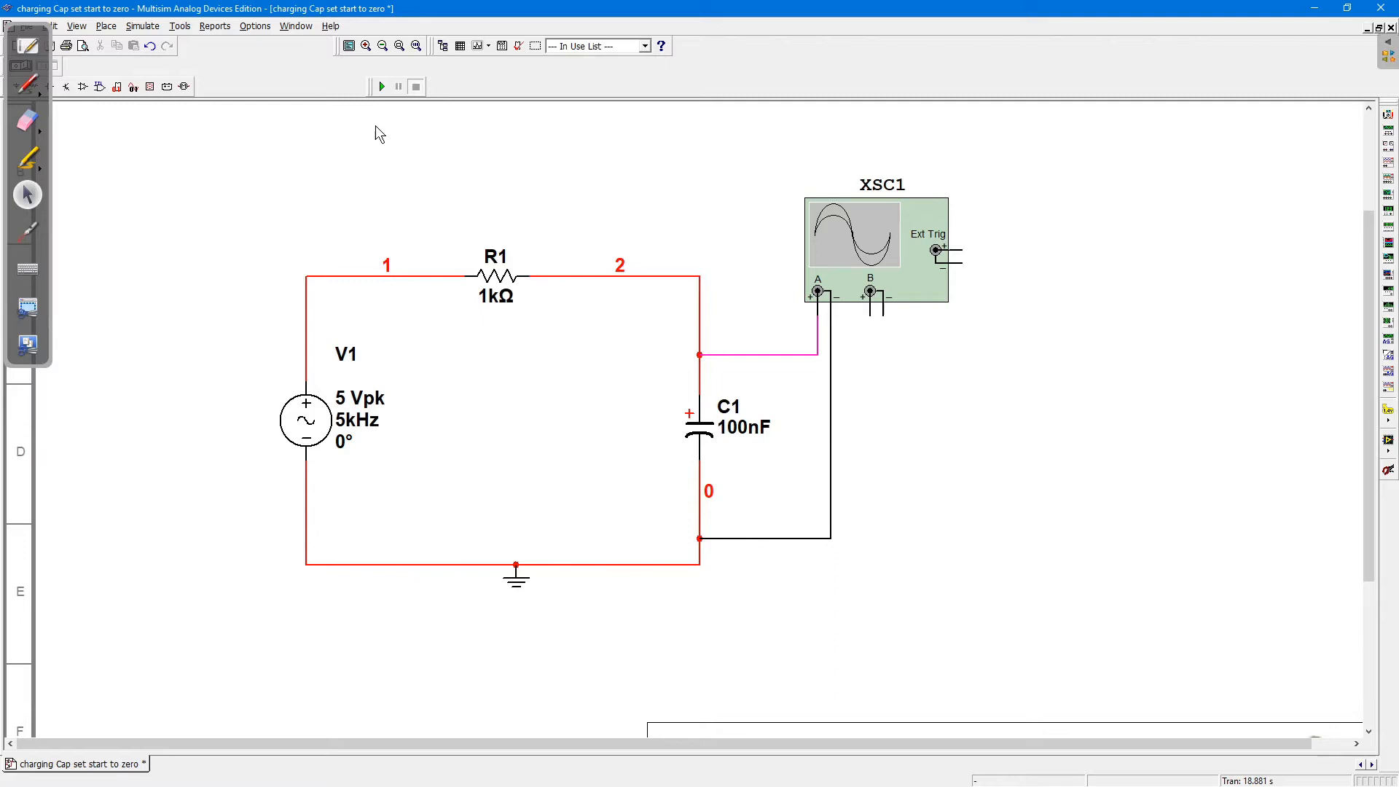
- Run the simulation and view the channel A trace on XSC1's display, reversing its background to white
{"action": "left_click", "coordinate": [382, 86]}
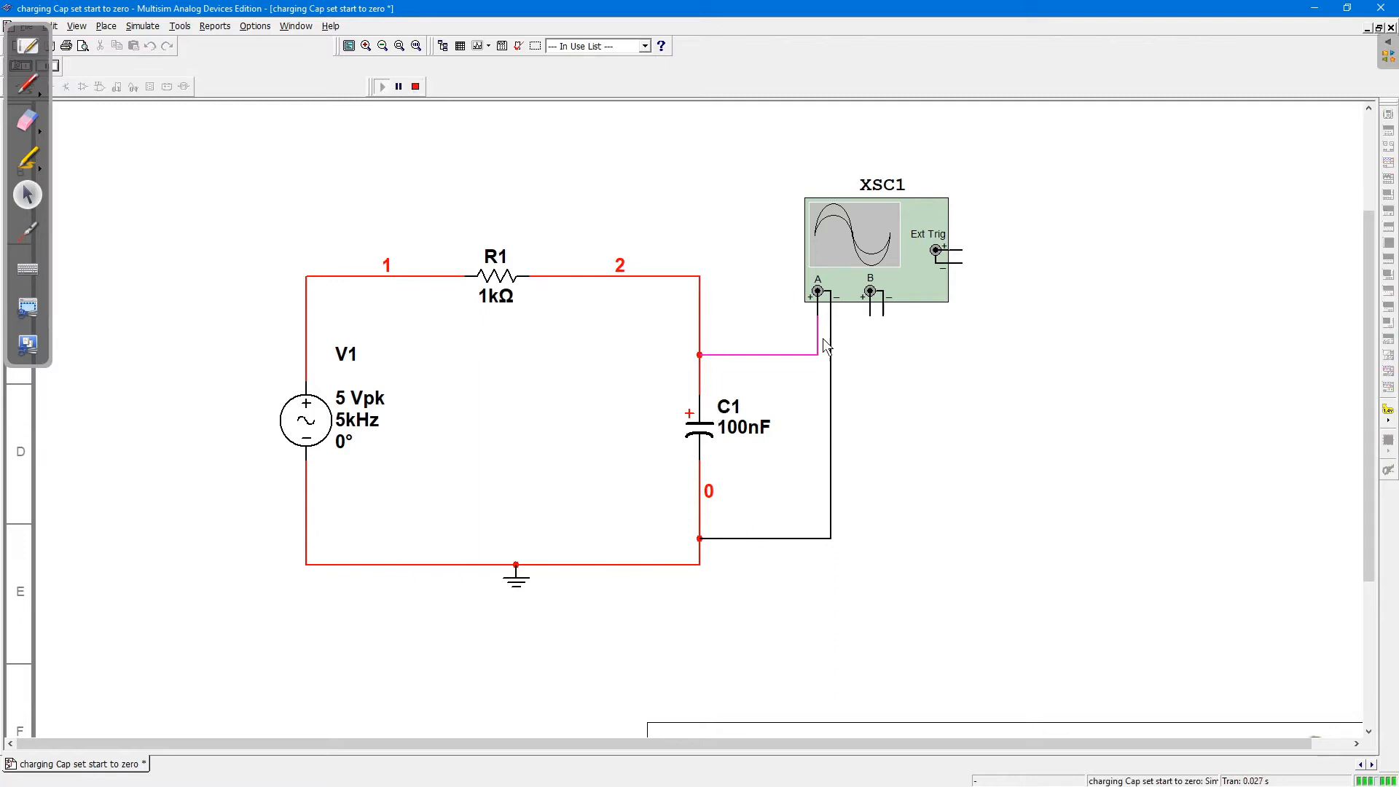
{"action": "double_click", "coordinate": [867, 266]}
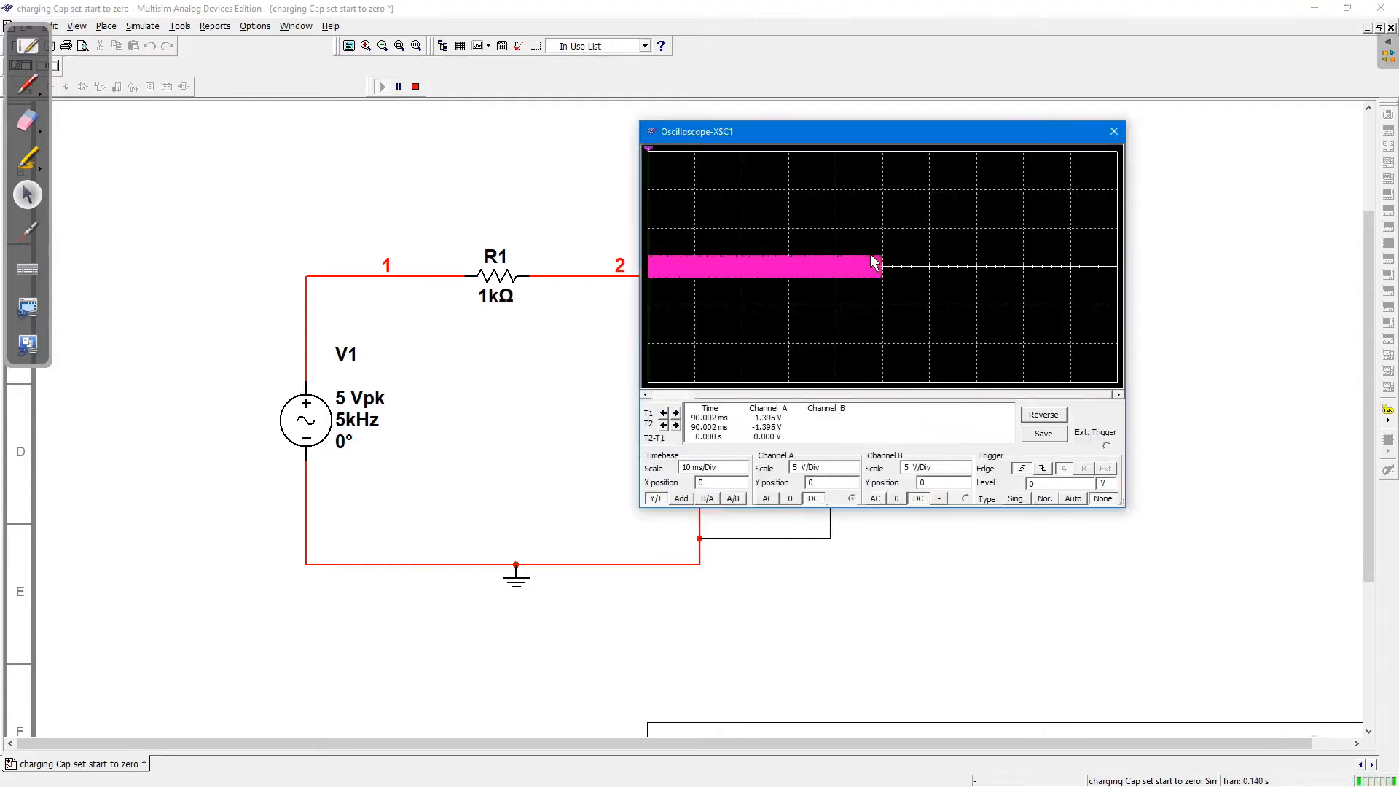
{"action": "left_click_drag", "start_coordinate": [833, 133], "coordinate": [940, 129]}
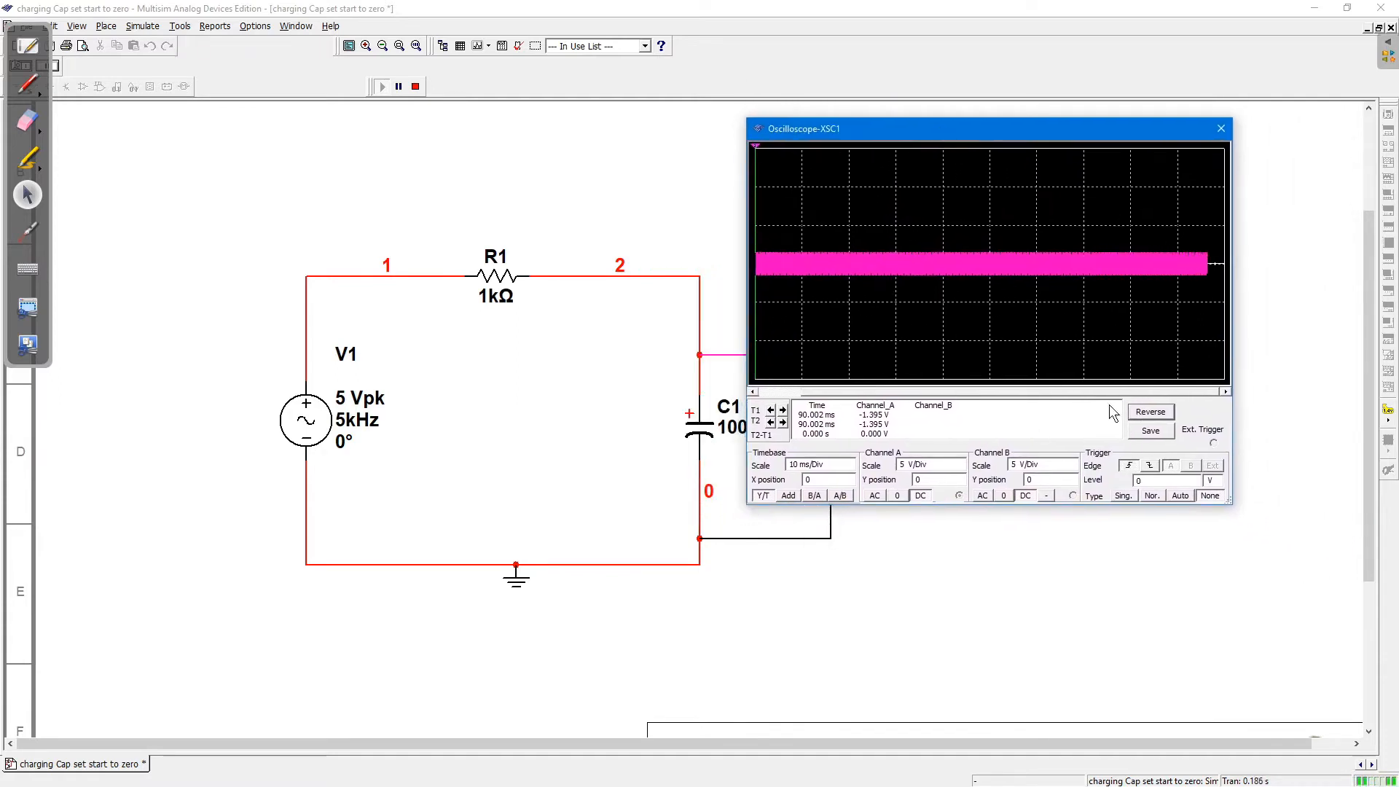
{"action": "left_click", "coordinate": [1142, 420]}
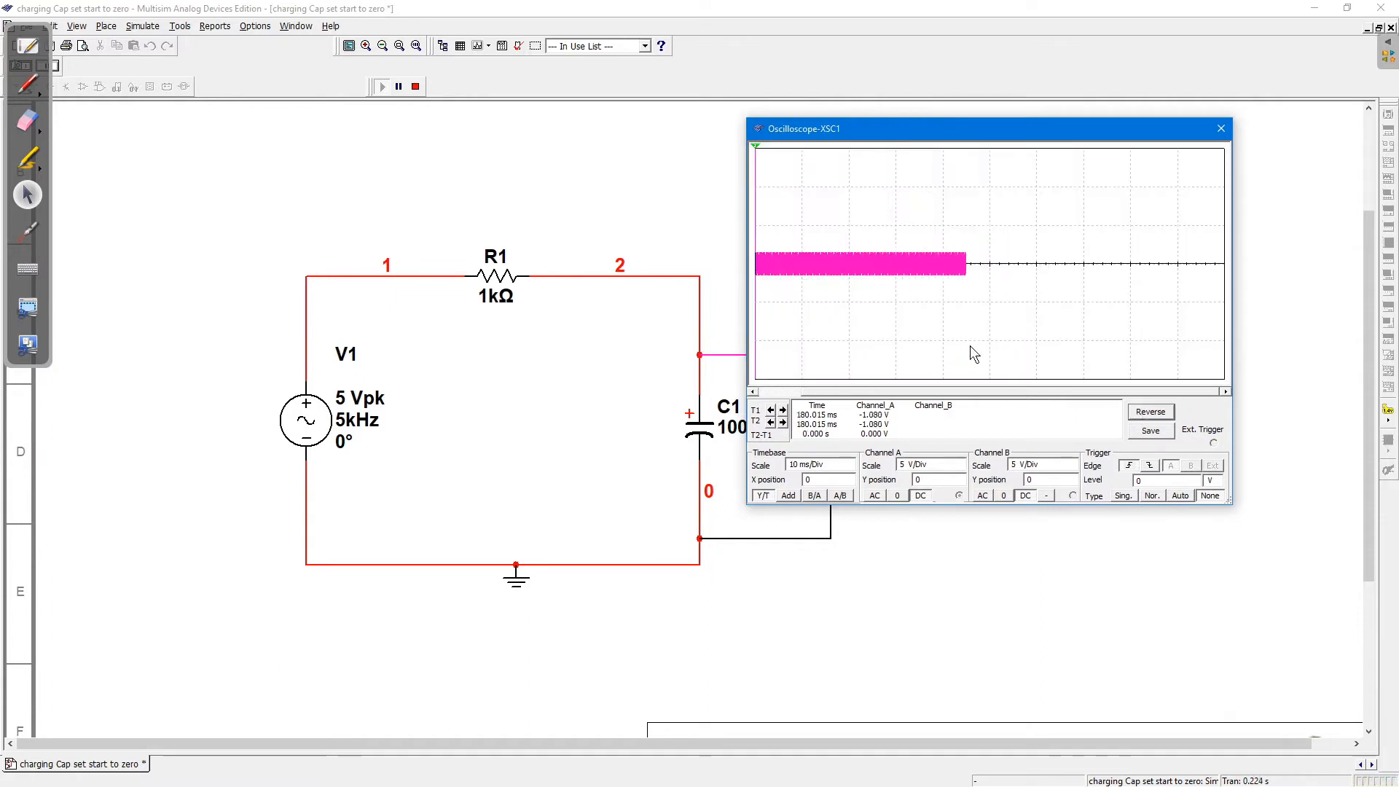
- Adjust XSC1's timebase scale to 500 us/Div to spread out the individual sine cycles
{"action": "left_click", "coordinate": [849, 463]}
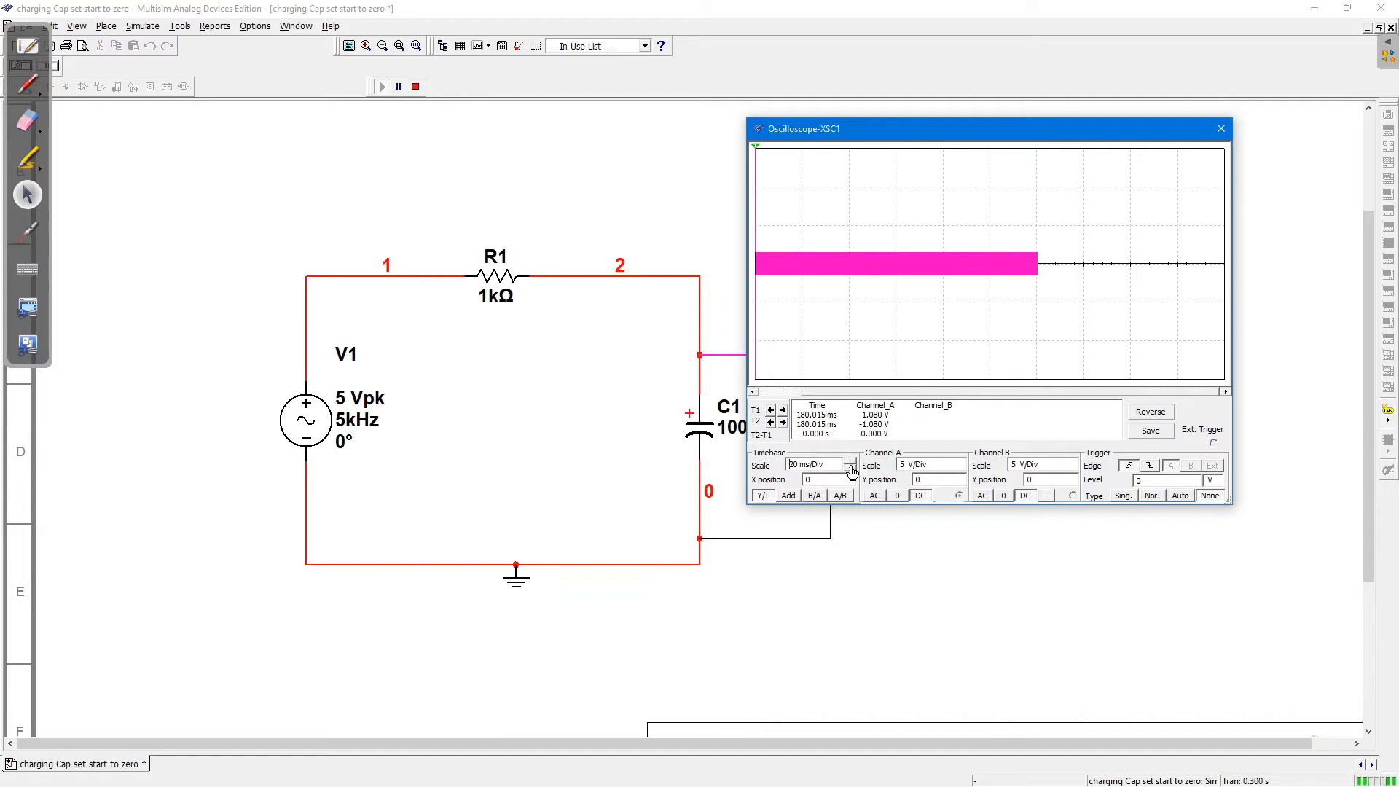
{"action": "left_click", "coordinate": [851, 469]}
{"action": "left_click", "coordinate": [851, 469]}
{"action": "left_click", "coordinate": [852, 469]}
{"action": "left_click", "coordinate": [851, 470]}
{"action": "left_click", "coordinate": [851, 469]}
{"action": "left_click", "coordinate": [851, 469]}
{"action": "left_click", "coordinate": [851, 469]}
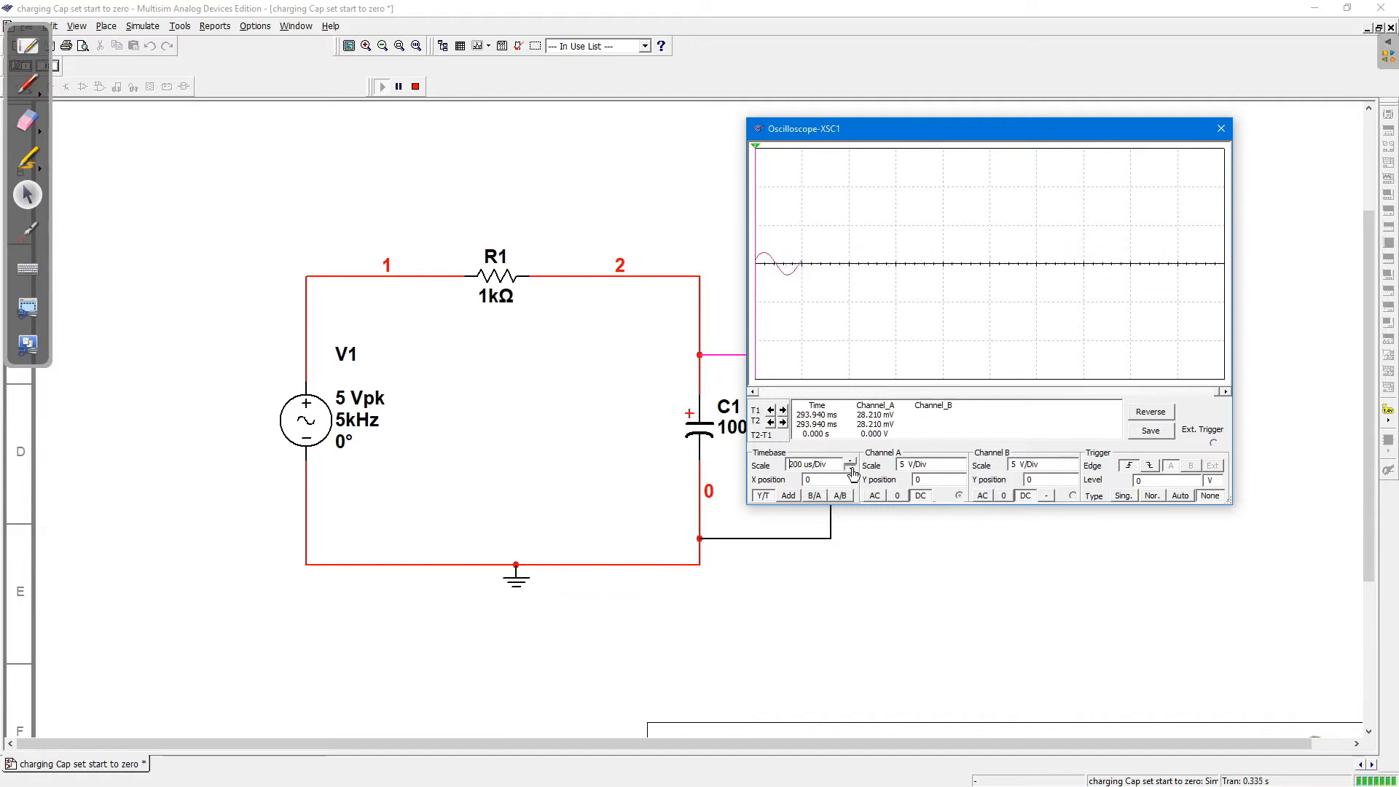
{"action": "left_click", "coordinate": [850, 463]}
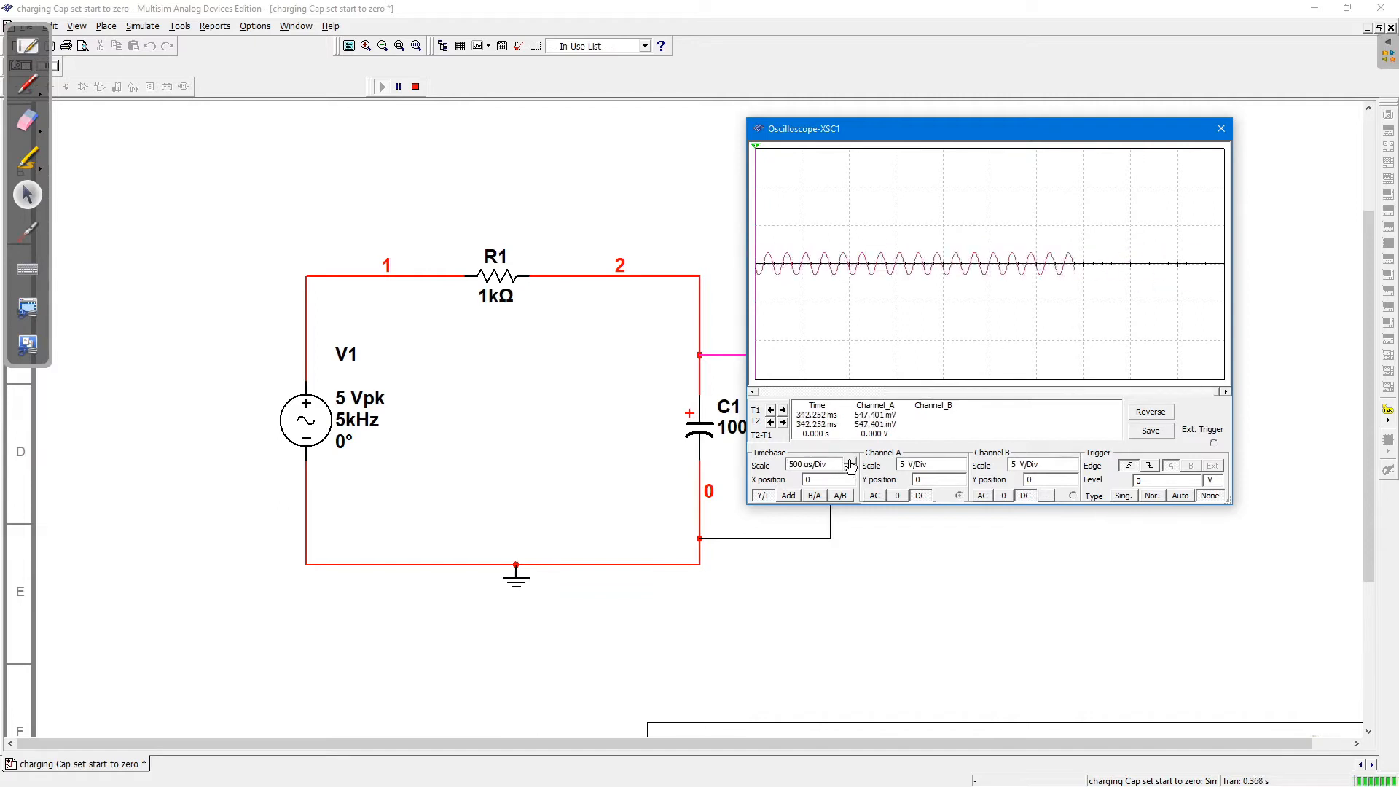
- Set XSC1's channel A scale to 1 V/Div to enlarge the capacitor voltage waveform
{"action": "left_click", "coordinate": [962, 462]}
{"action": "left_click", "coordinate": [962, 469]}
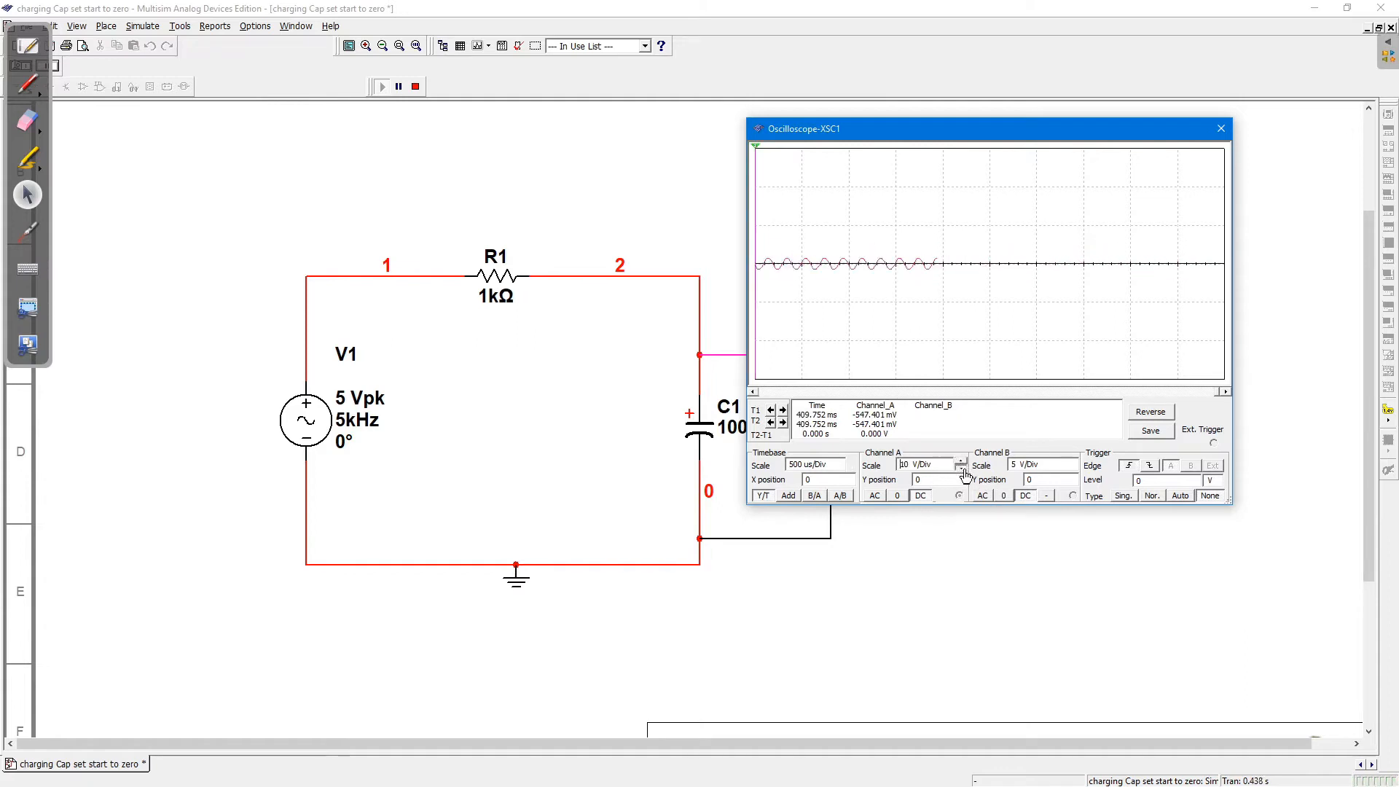
{"action": "left_click", "coordinate": [963, 469]}
{"action": "left_click", "coordinate": [962, 468]}
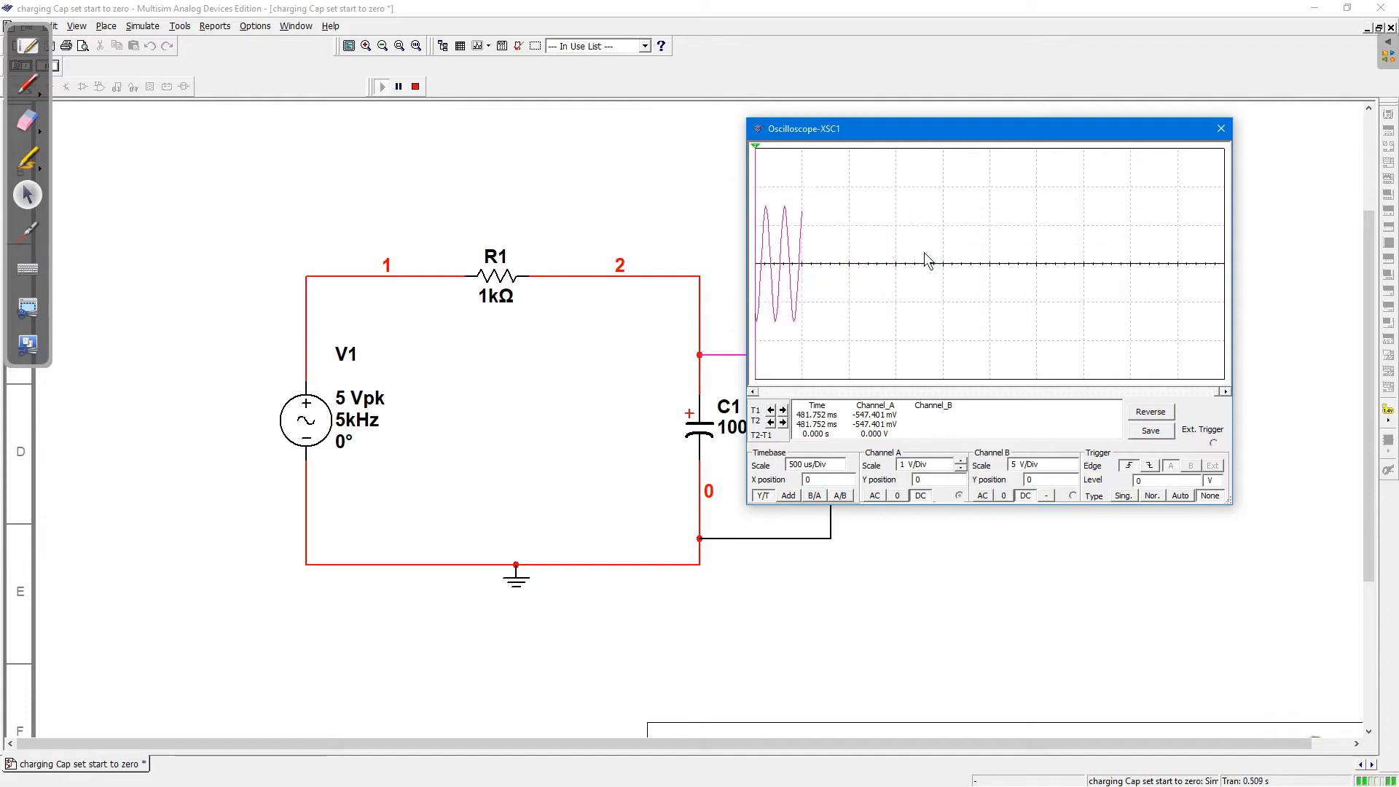
- Reduce XSC1's timebase scale to 100 us/Div and reposition its window to expose capacitor C1
{"action": "left_click_drag", "start_coordinate": [928, 128], "coordinate": [824, 127]}
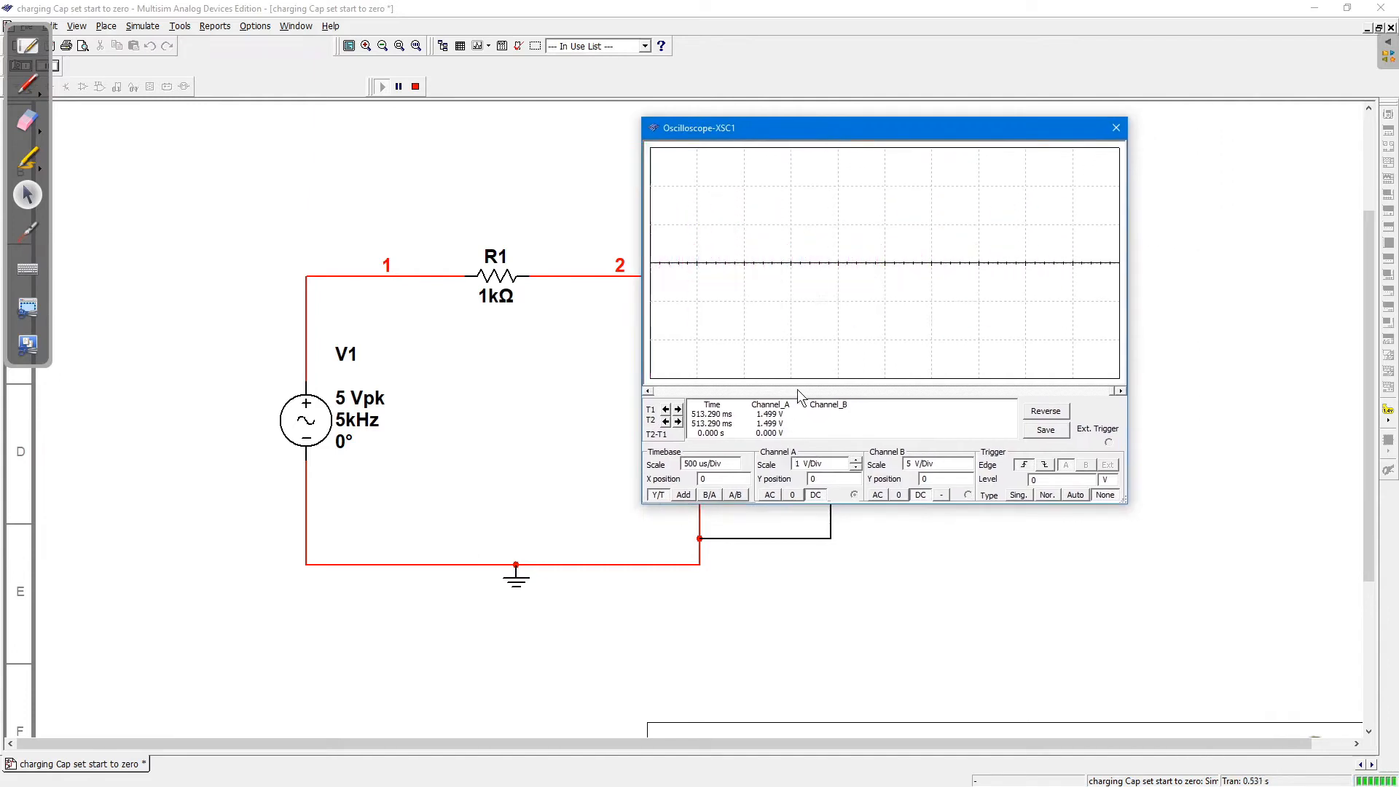
{"action": "left_click", "coordinate": [746, 468]}
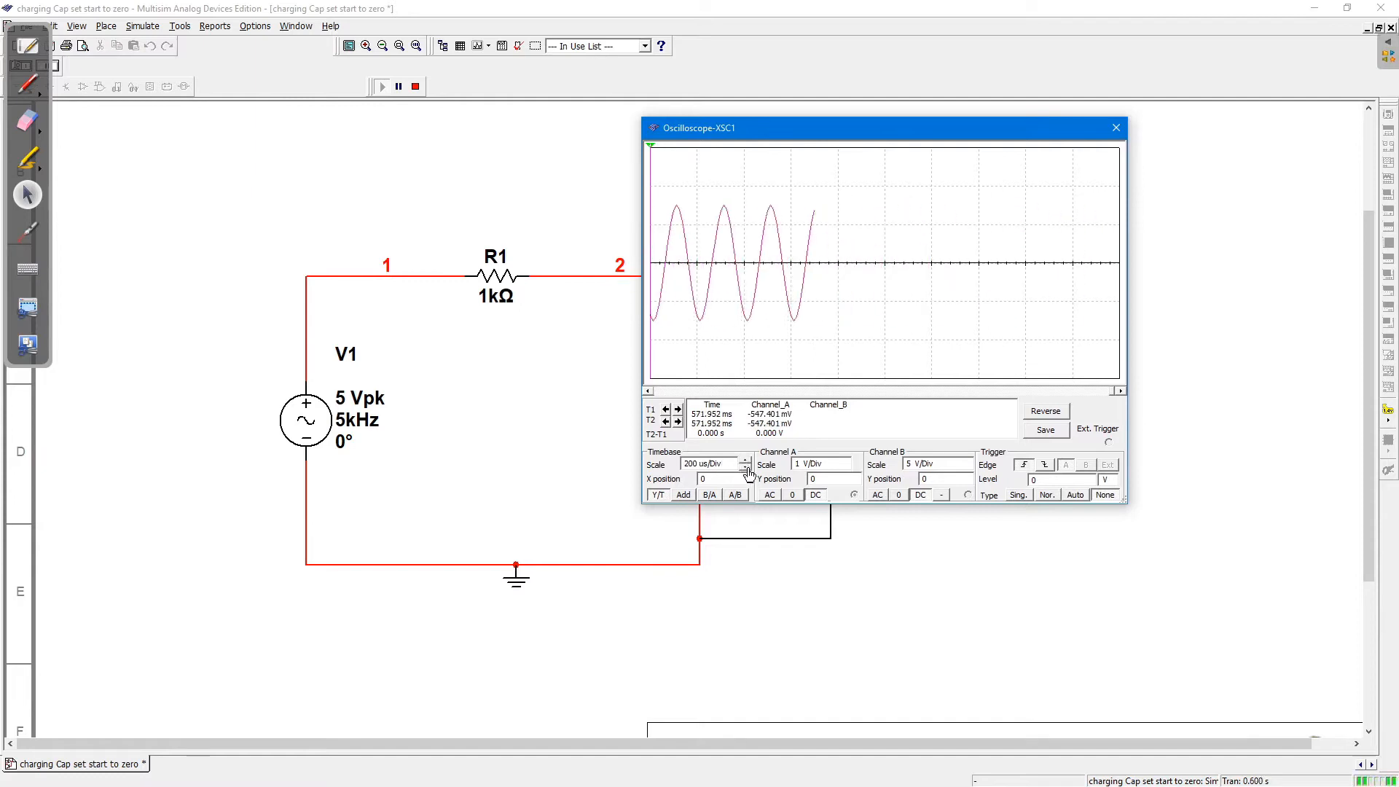
{"action": "left_click", "coordinate": [746, 469]}
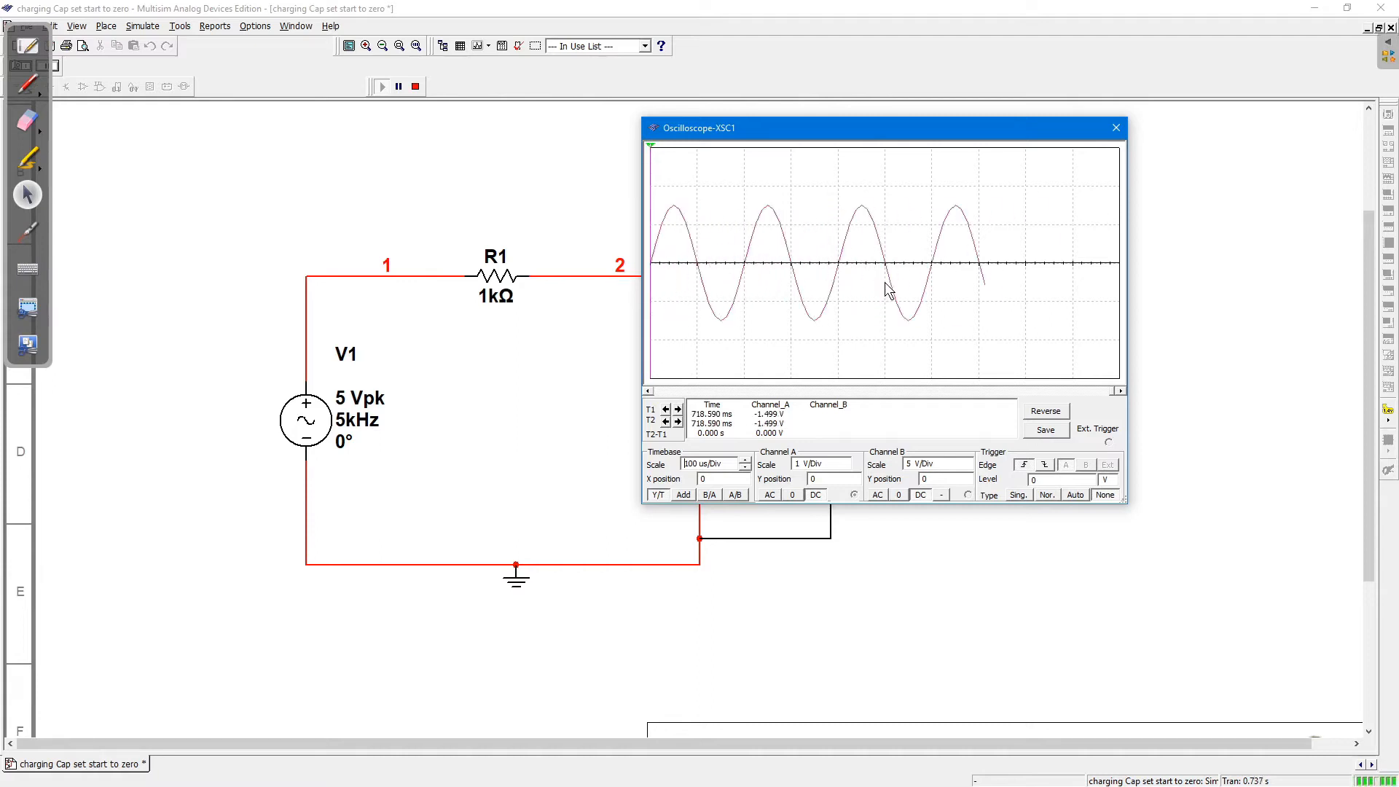
{"action": "mouse_move", "coordinate": [890, 130]}
{"action": "left_mouse_down"}
{"action": "mouse_move", "coordinate": [1037, 150]}
{"action": "mouse_move", "coordinate": [997, 124]}
{"action": "left_mouse_up"}
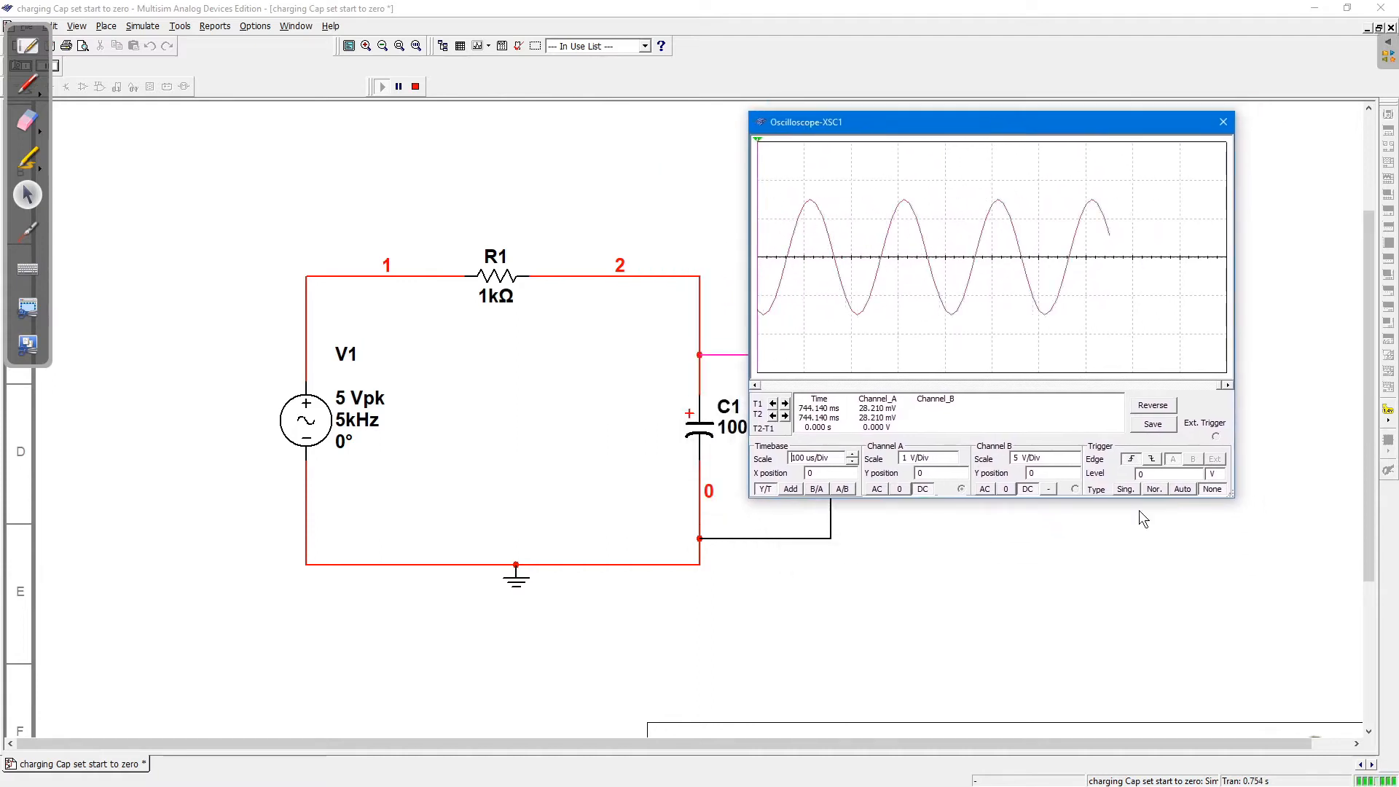
- Set XSC1's trigger type to Normal with a trigger level of 1 V
{"action": "left_click", "coordinate": [1182, 491]}
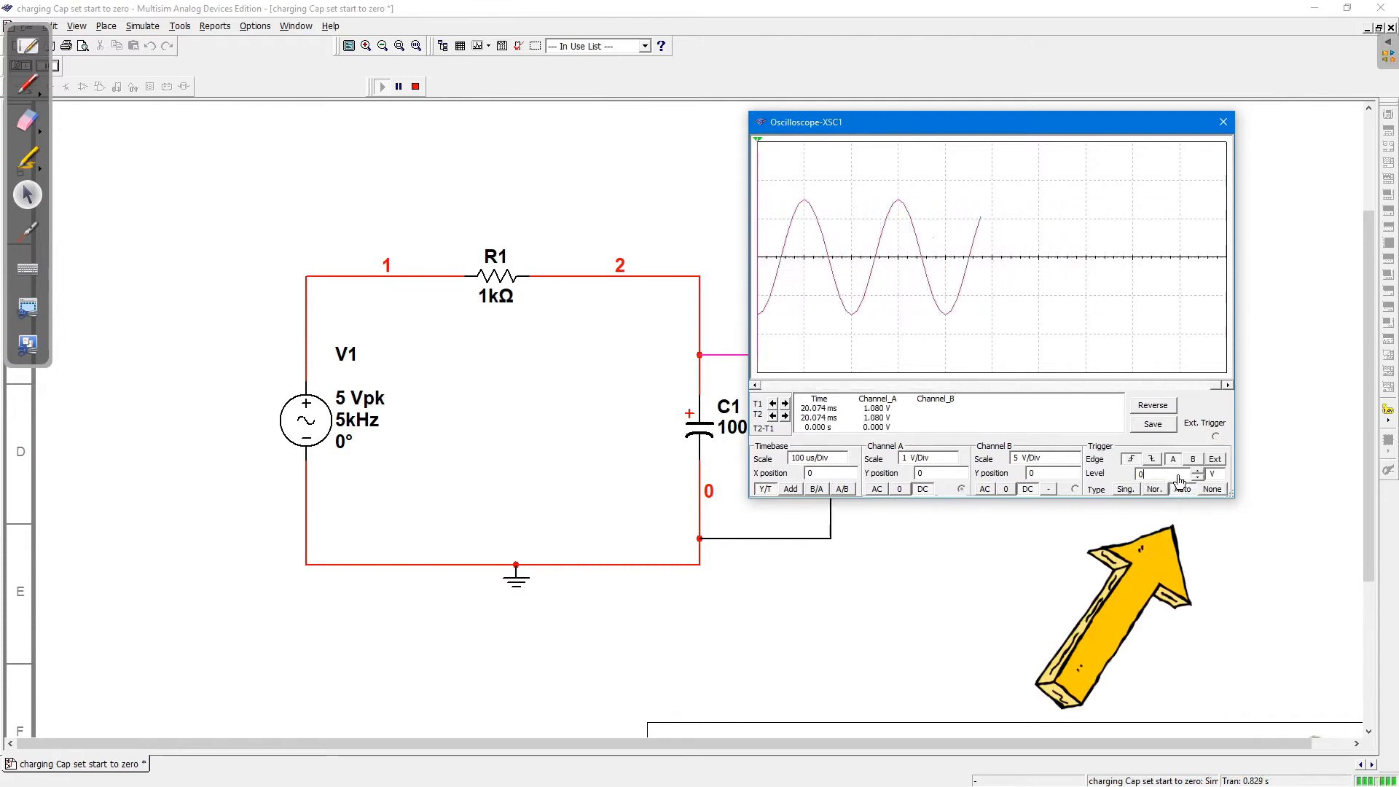
{"action": "left_click", "coordinate": [1197, 471]}
{"action": "left_click", "coordinate": [1154, 489]}
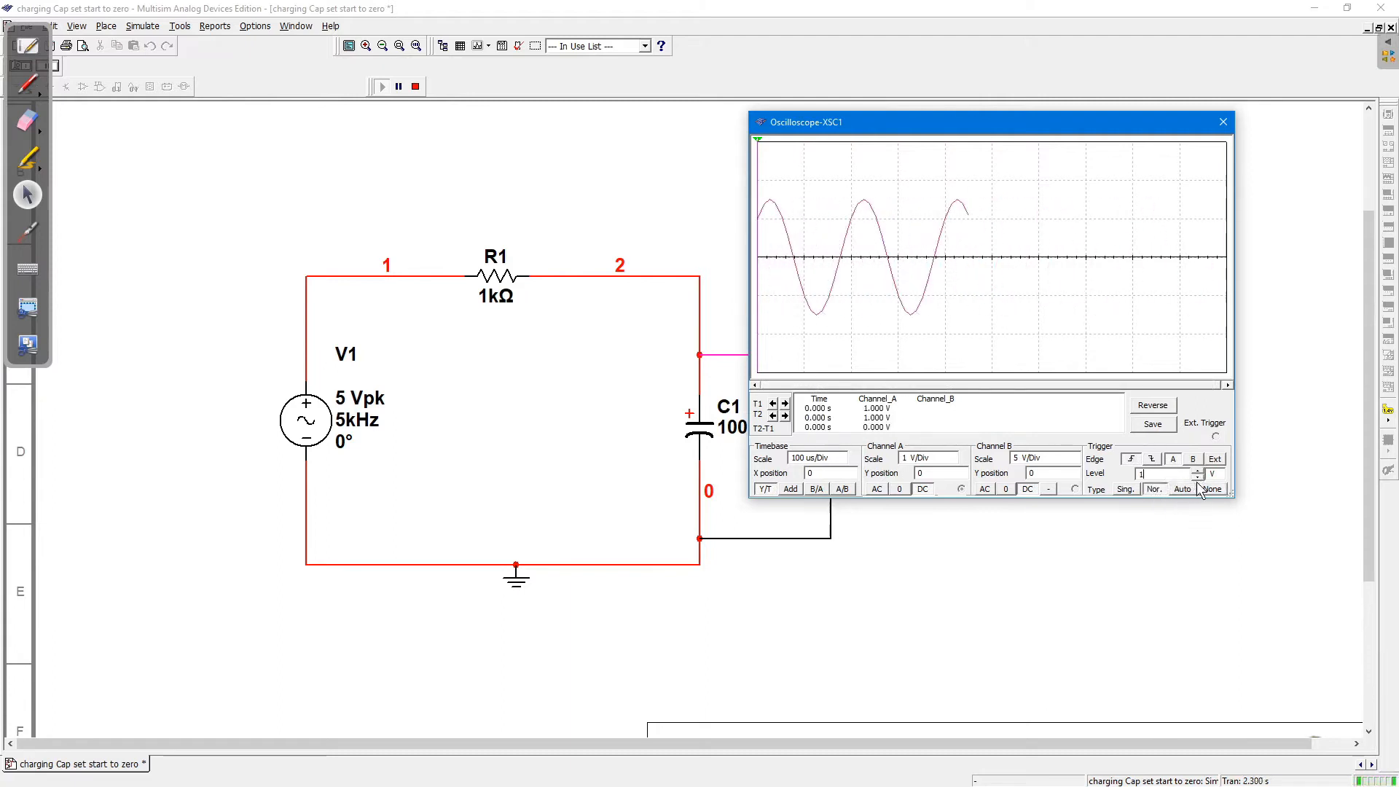
{"action": "left_click", "coordinate": [1198, 479]}
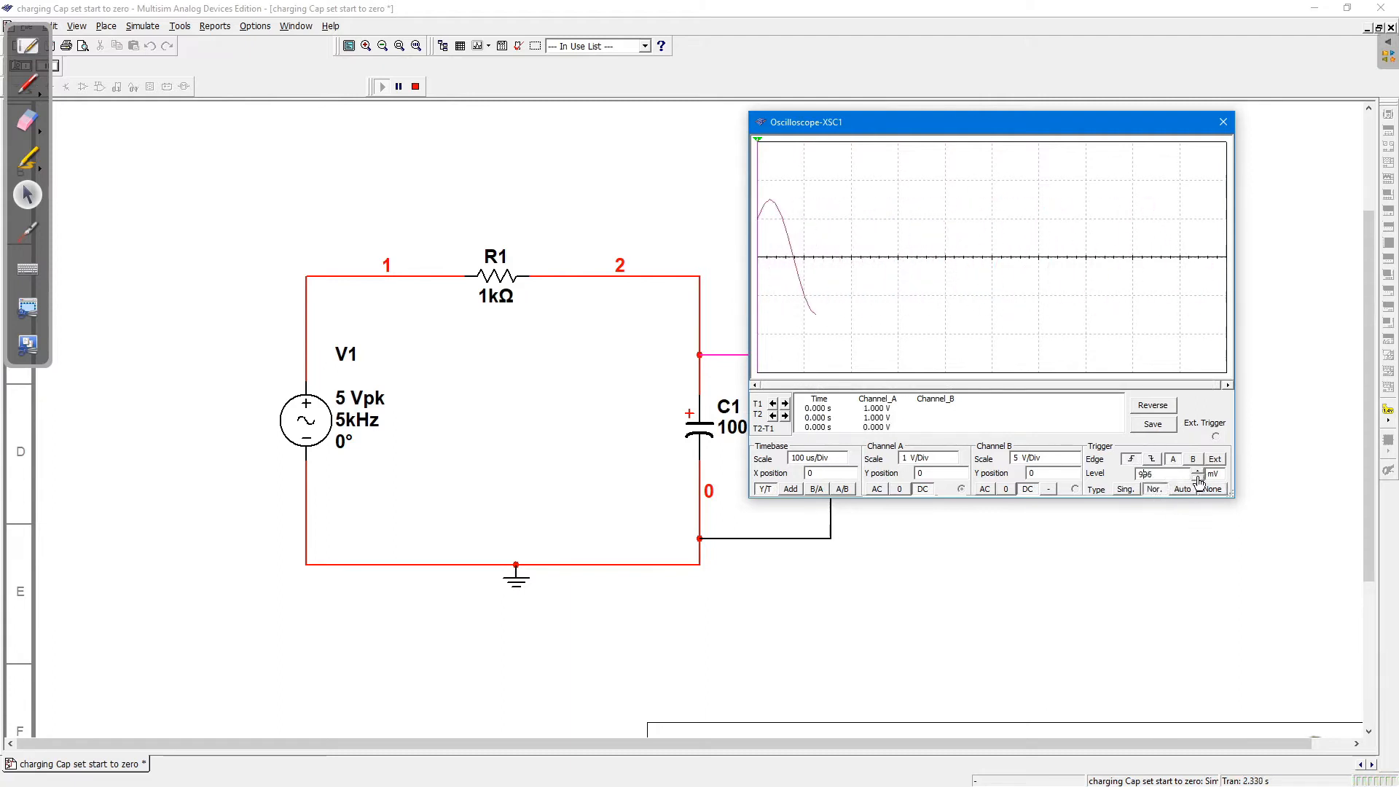
{"action": "left_click_drag", "start_coordinate": [1172, 477], "coordinate": [1099, 480]}
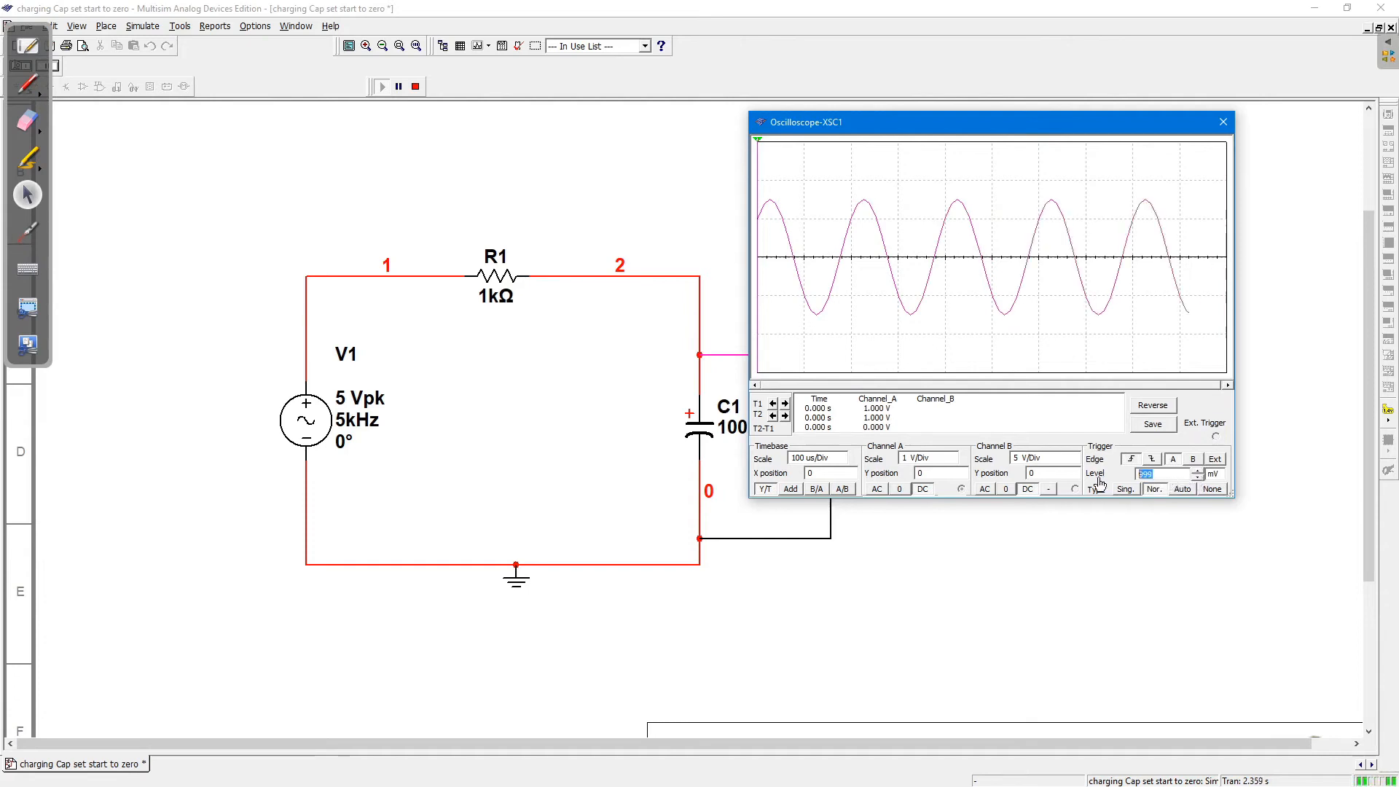
{"action": "type", "text": "1"}
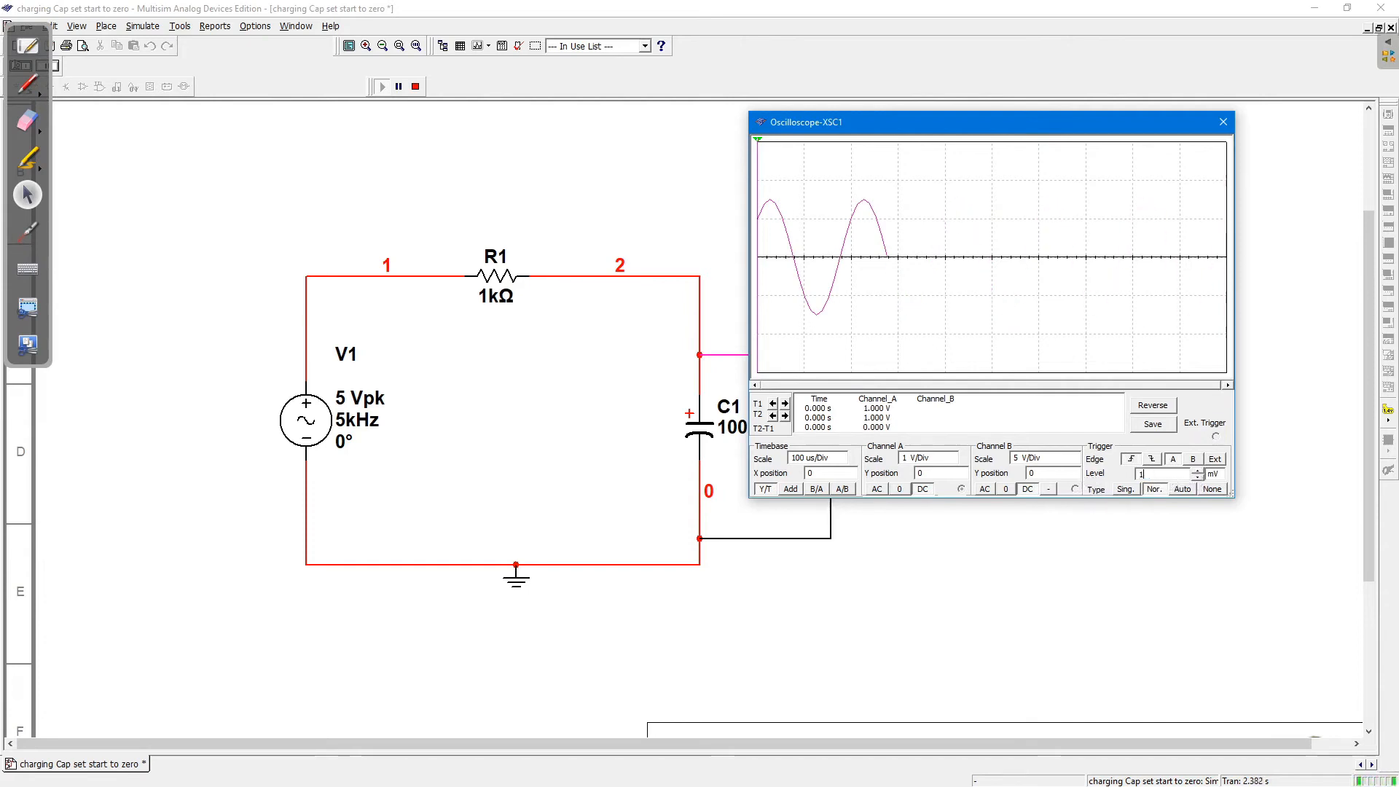
{"action": "left_click", "coordinate": [1210, 475]}
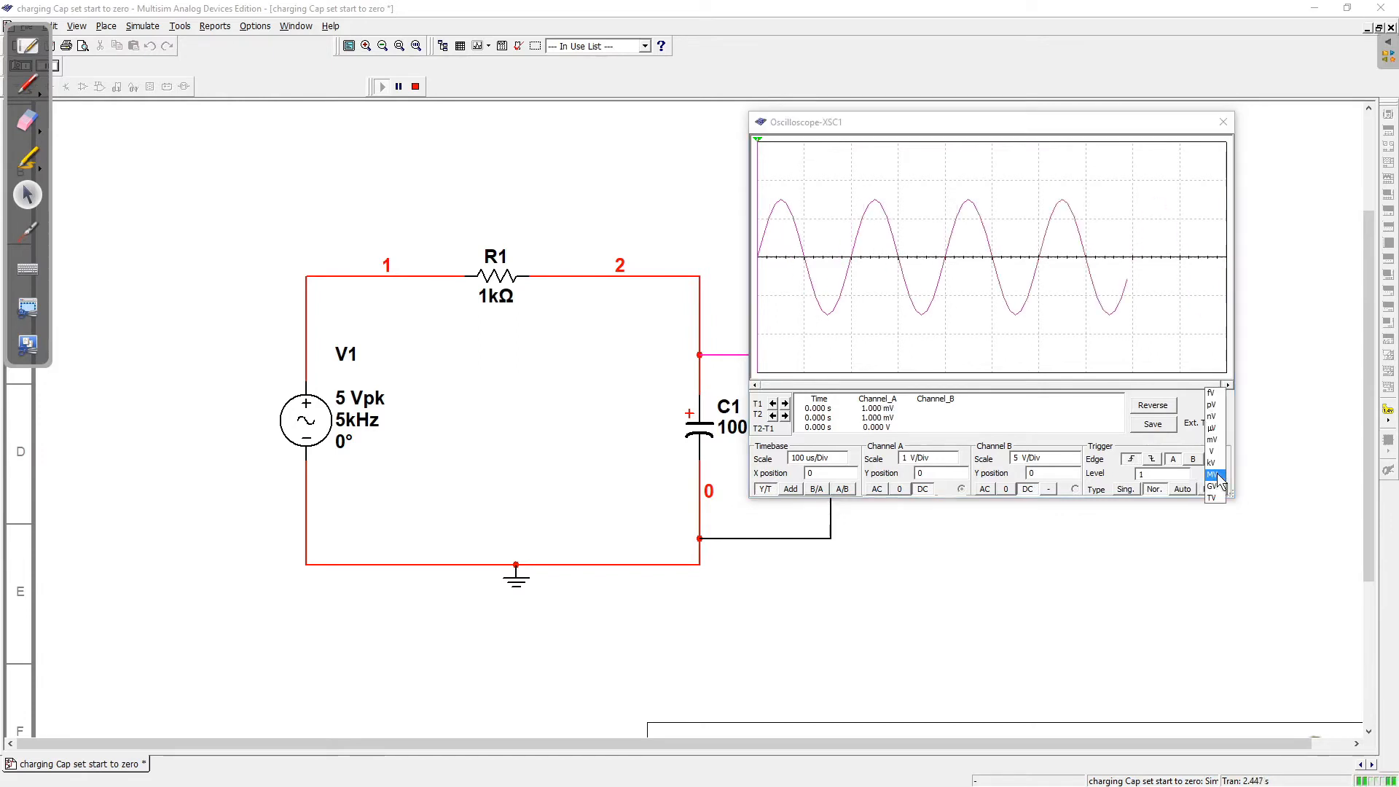
{"action": "left_click", "coordinate": [1211, 453]}
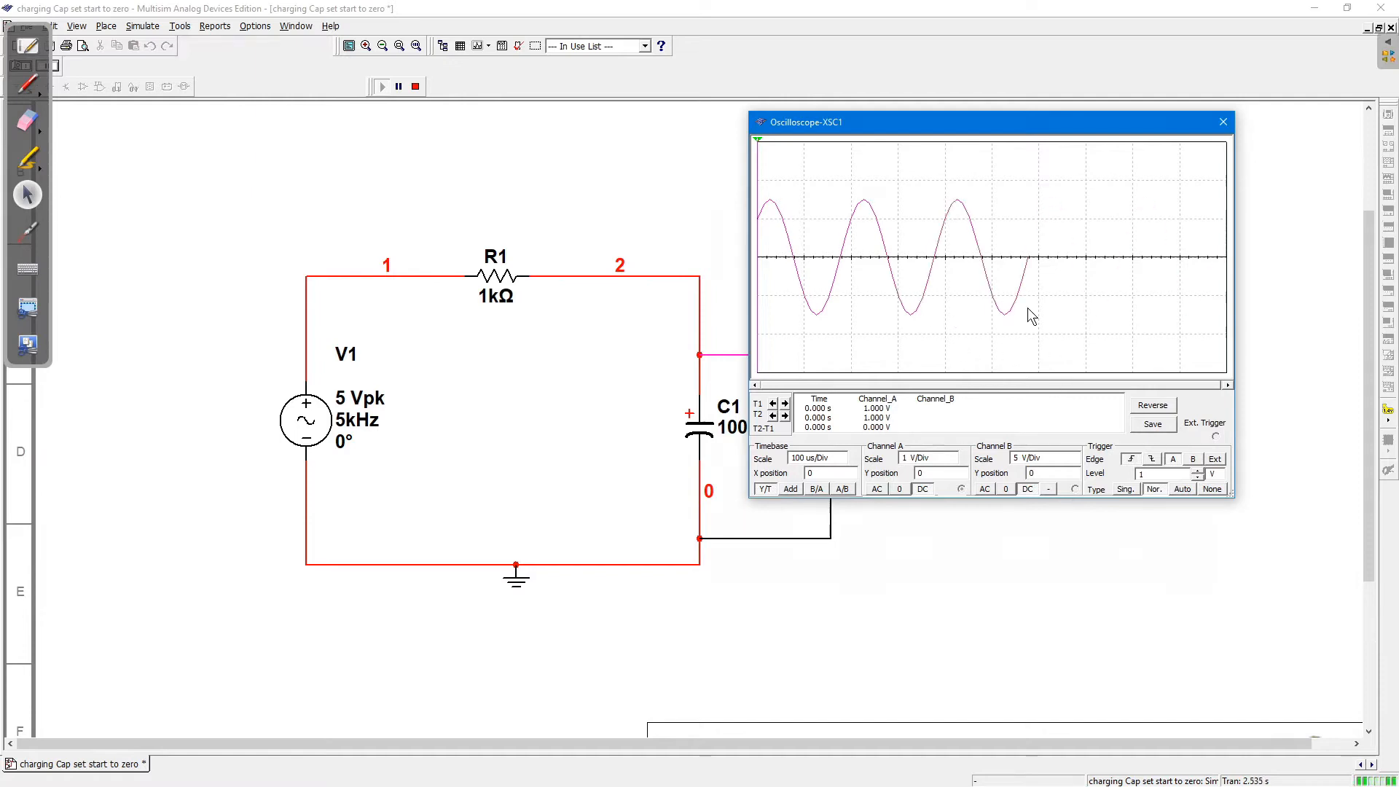
- Pause the simulation and enlarge XSC1's window over the schematic for a larger waveform display
{"action": "left_click_drag", "start_coordinate": [901, 211], "coordinate": [781, 188]}
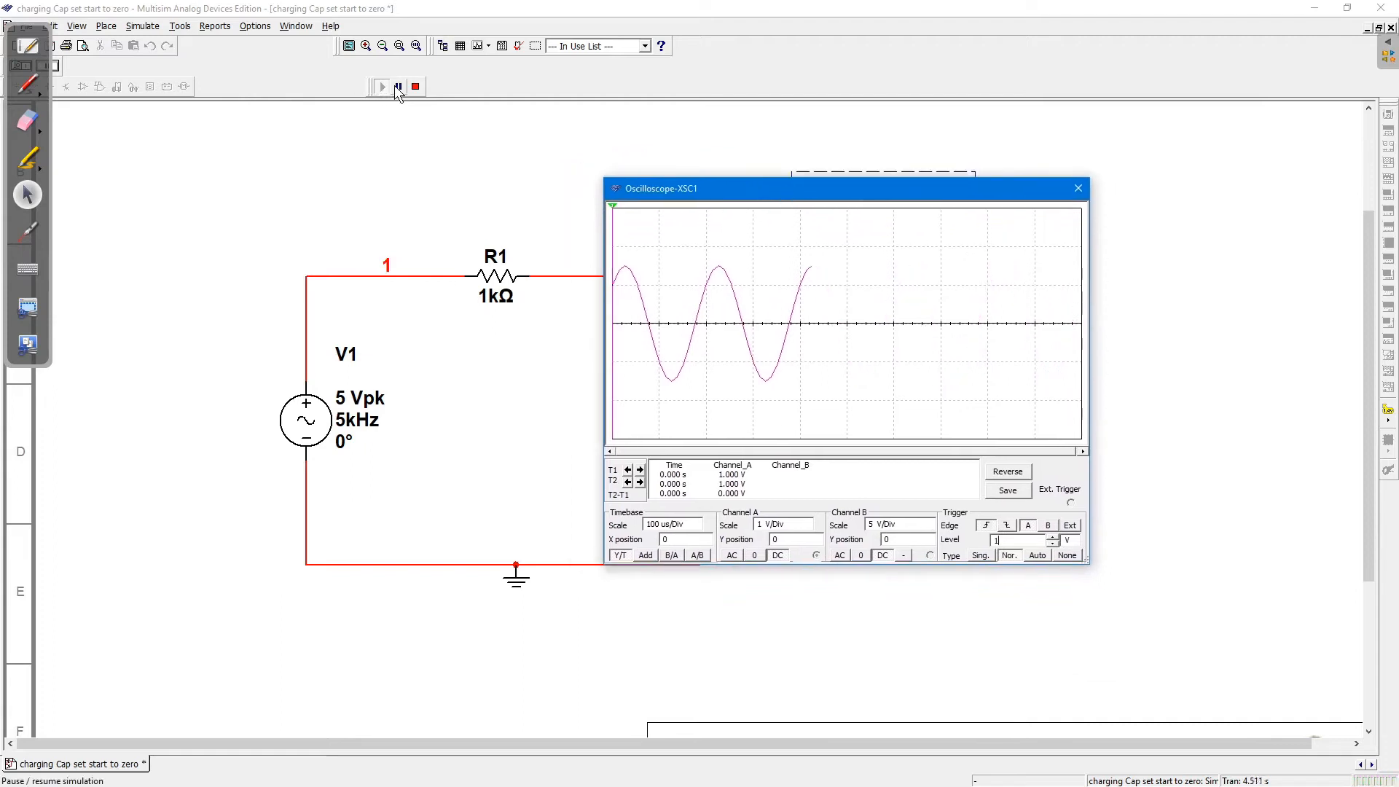
{"action": "left_click", "coordinate": [399, 87]}
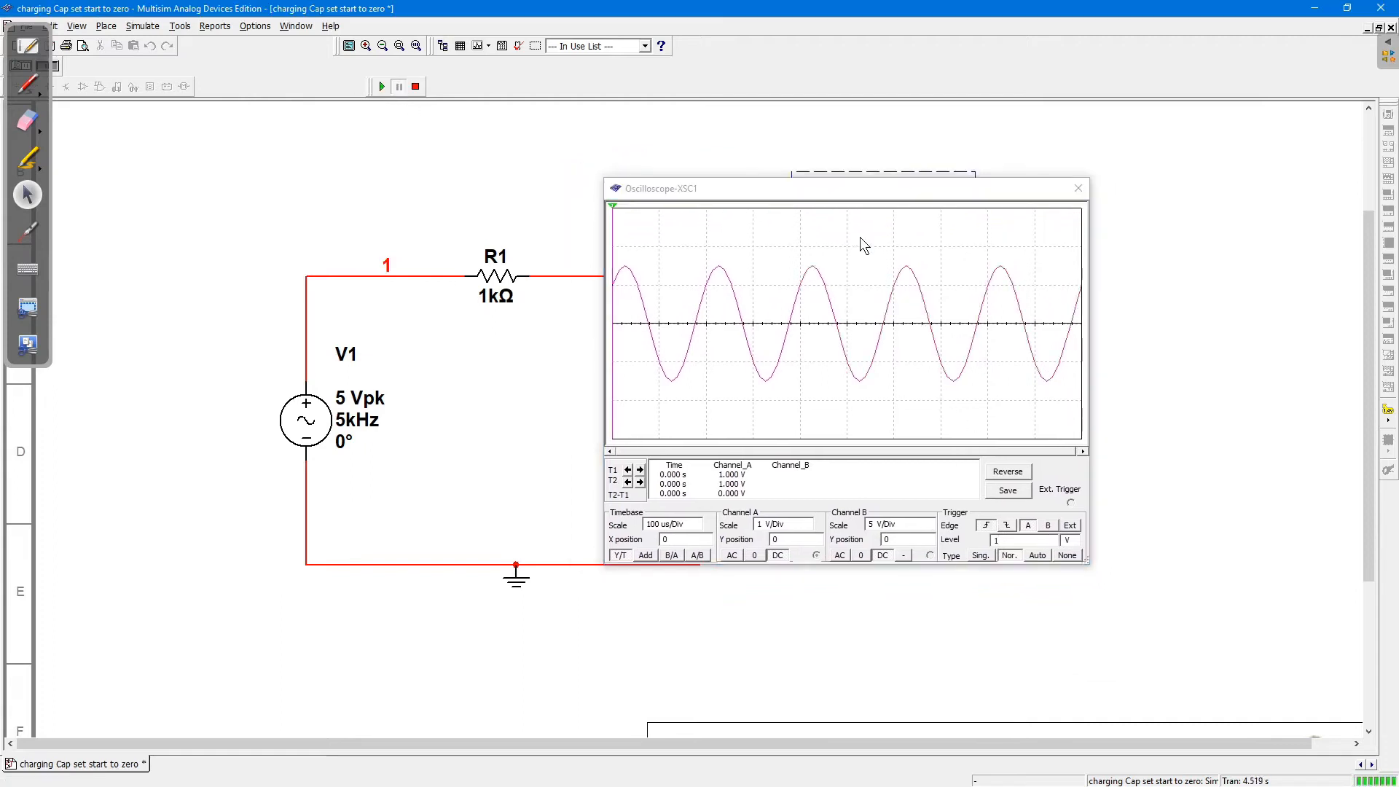
{"action": "left_click_drag", "start_coordinate": [1091, 272], "coordinate": [1226, 274]}
{"action": "left_click_drag", "start_coordinate": [938, 567], "coordinate": [933, 672]}
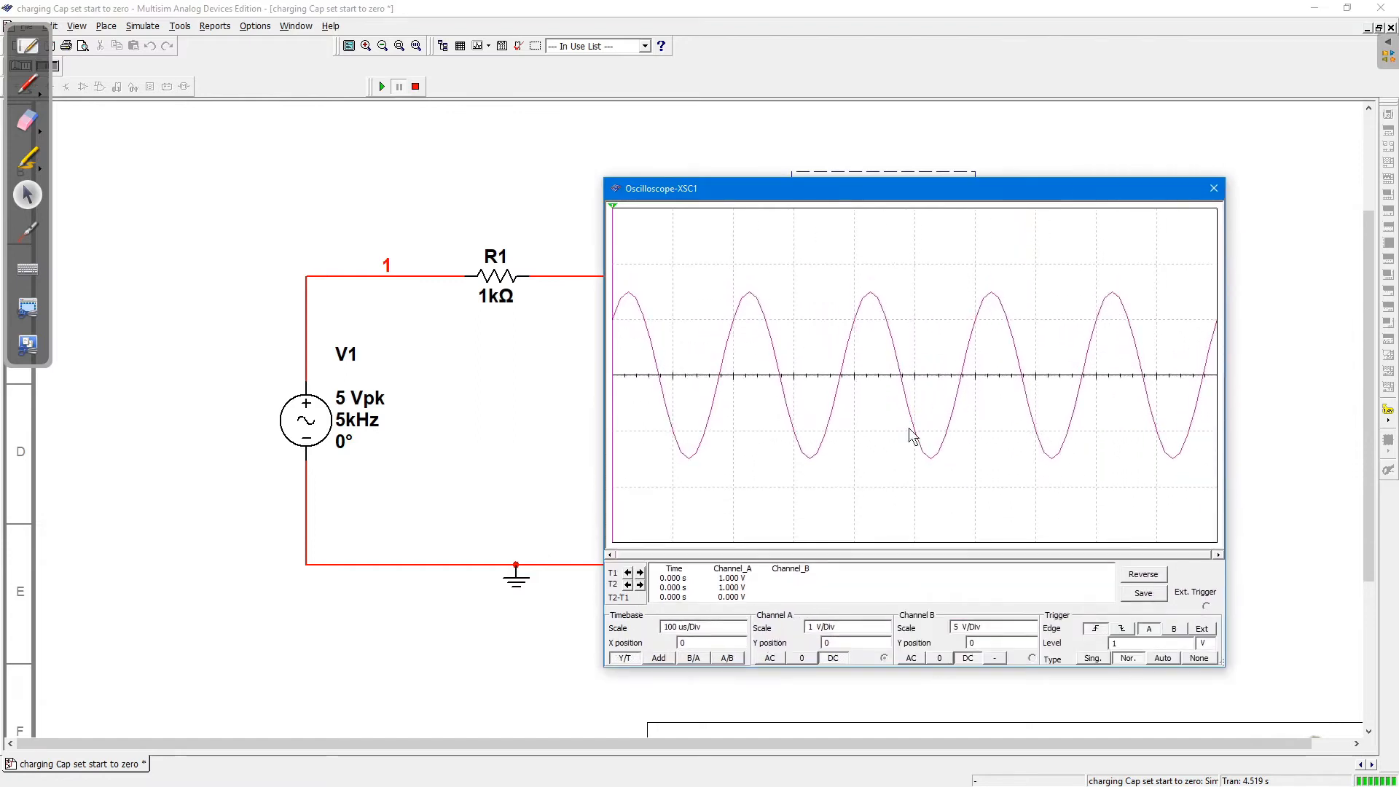
{"action": "left_click_drag", "start_coordinate": [886, 191], "coordinate": [587, 141]}
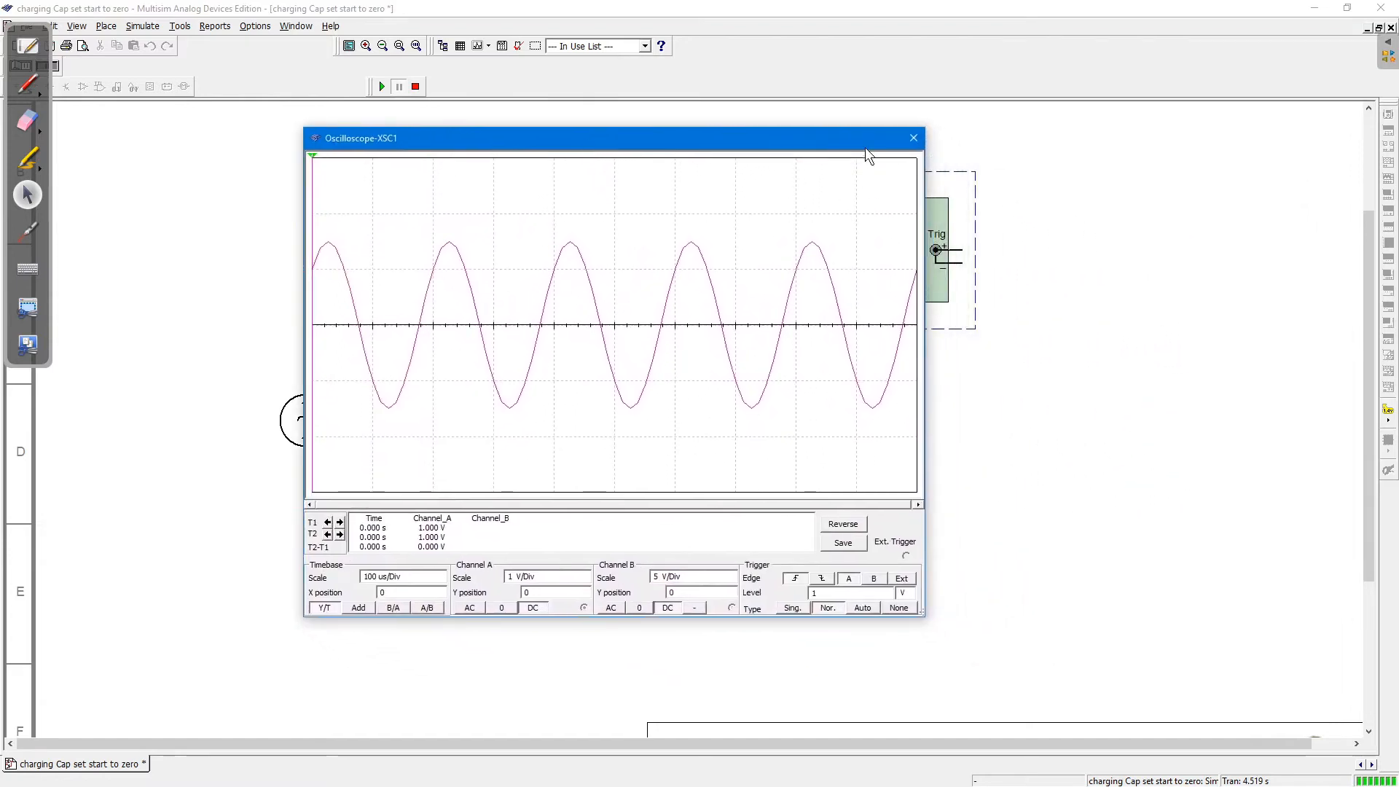
{"action": "left_click_drag", "start_coordinate": [917, 128], "coordinate": [928, 66]}
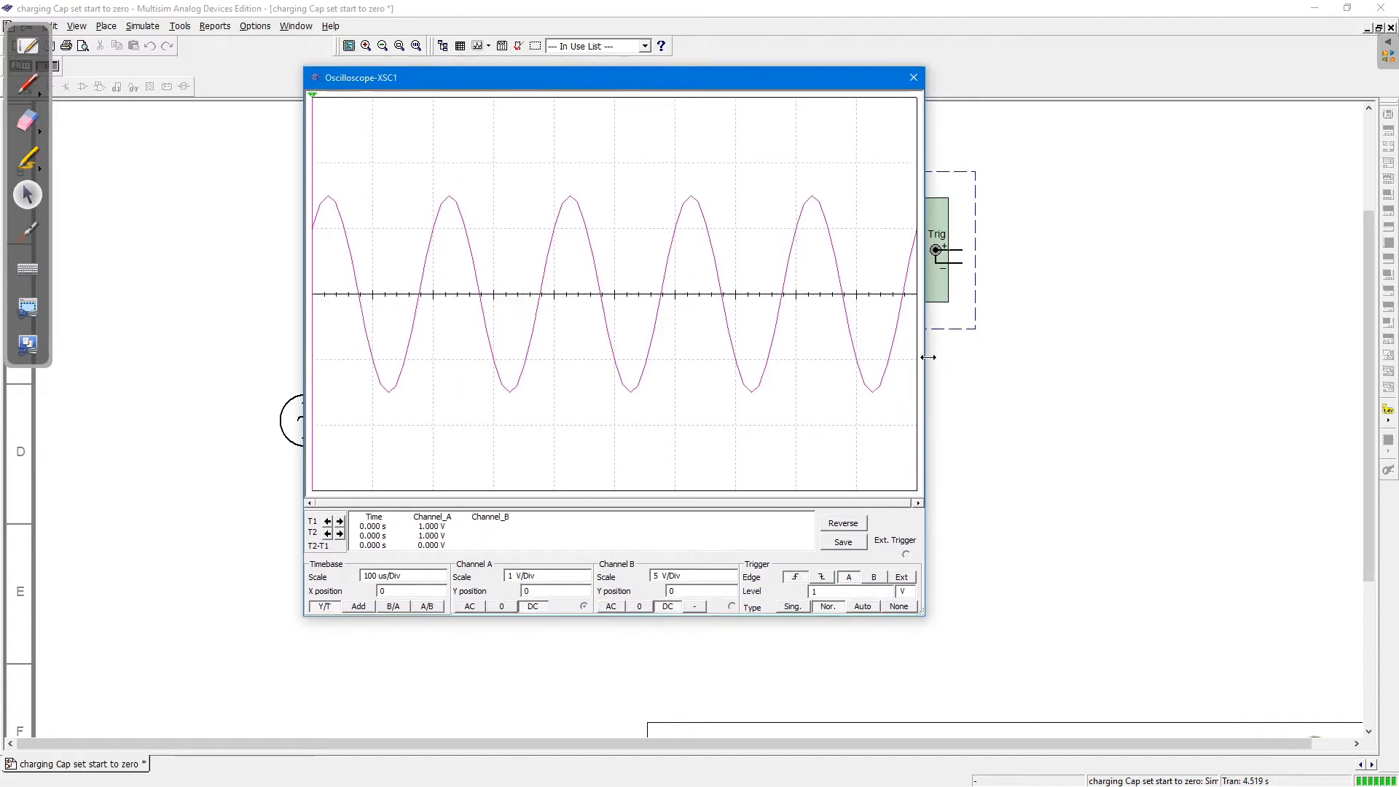
{"action": "left_click_drag", "start_coordinate": [928, 358], "coordinate": [1156, 381]}
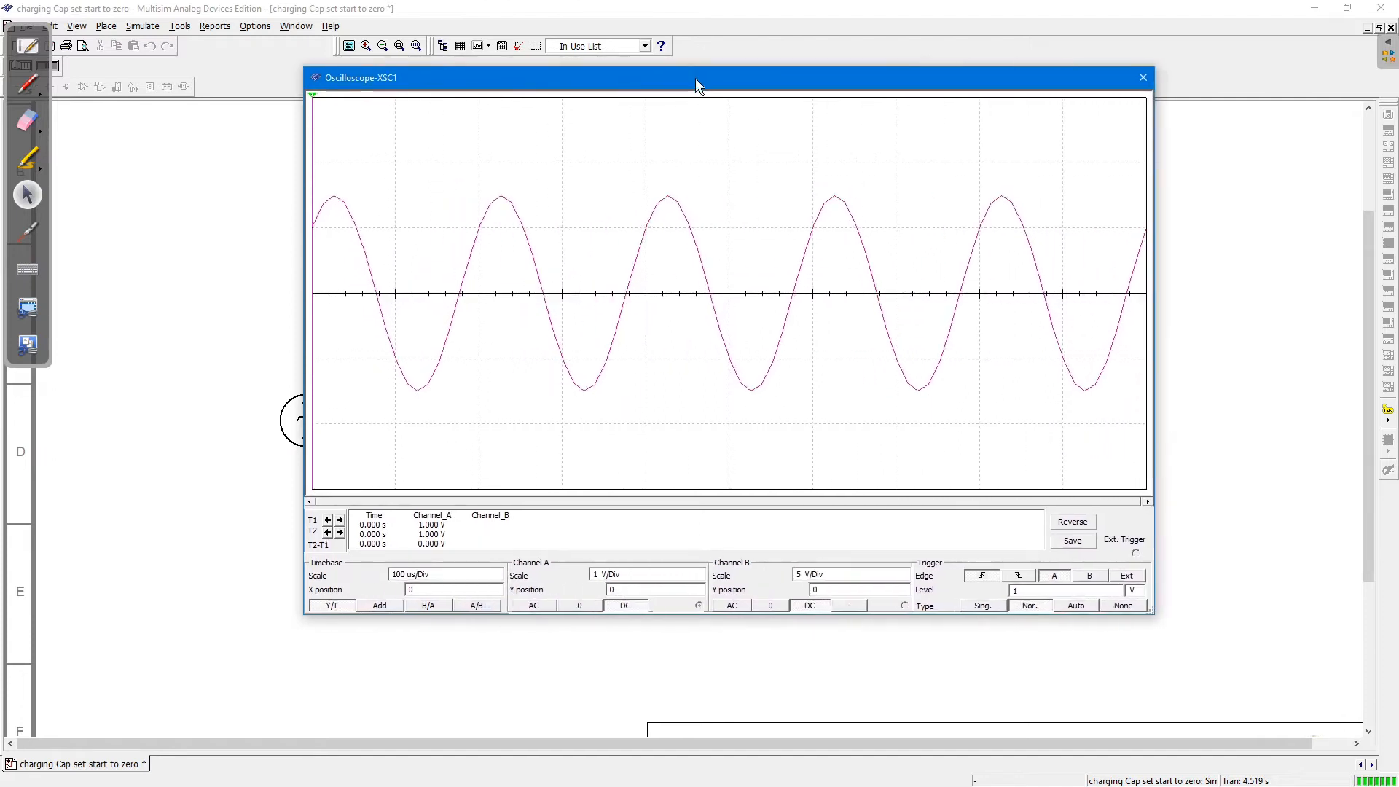
{"action": "left_click_drag", "start_coordinate": [696, 77], "coordinate": [686, 132]}
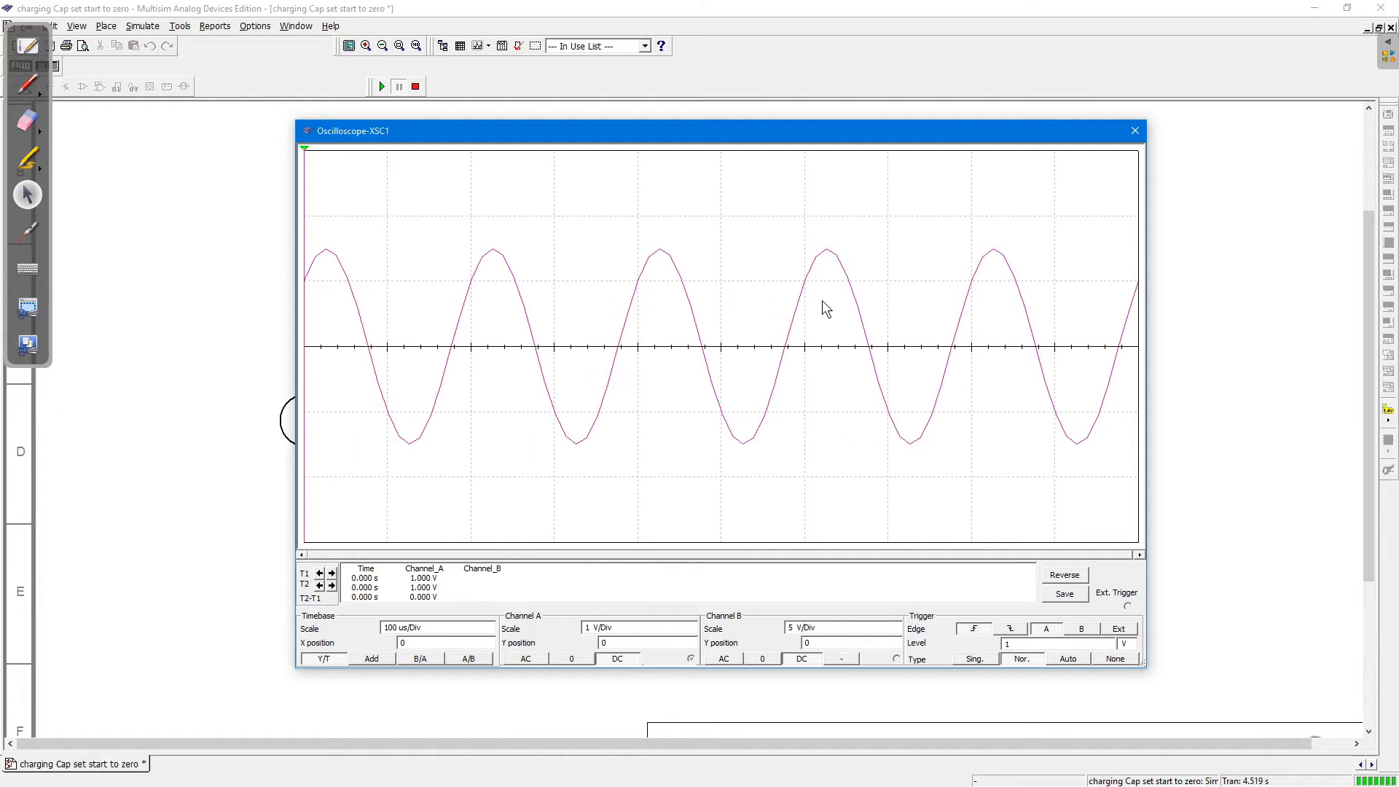
- Measure the waveform's period by placing cursors T1 and T2 on the second and third positive peaks
{"action": "left_click_drag", "start_coordinate": [305, 148], "coordinate": [492, 177]}
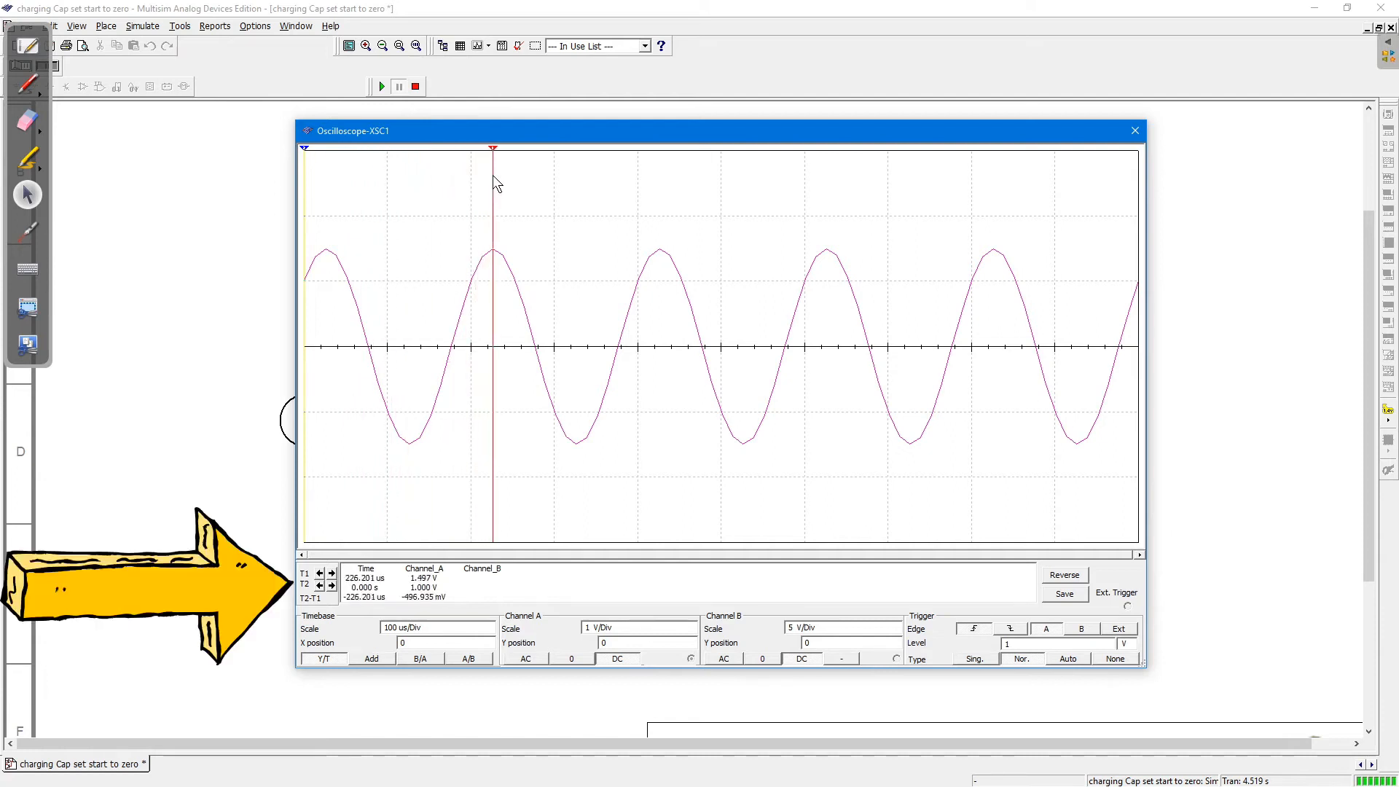
{"action": "left_click_drag", "start_coordinate": [307, 151], "coordinate": [659, 187]}
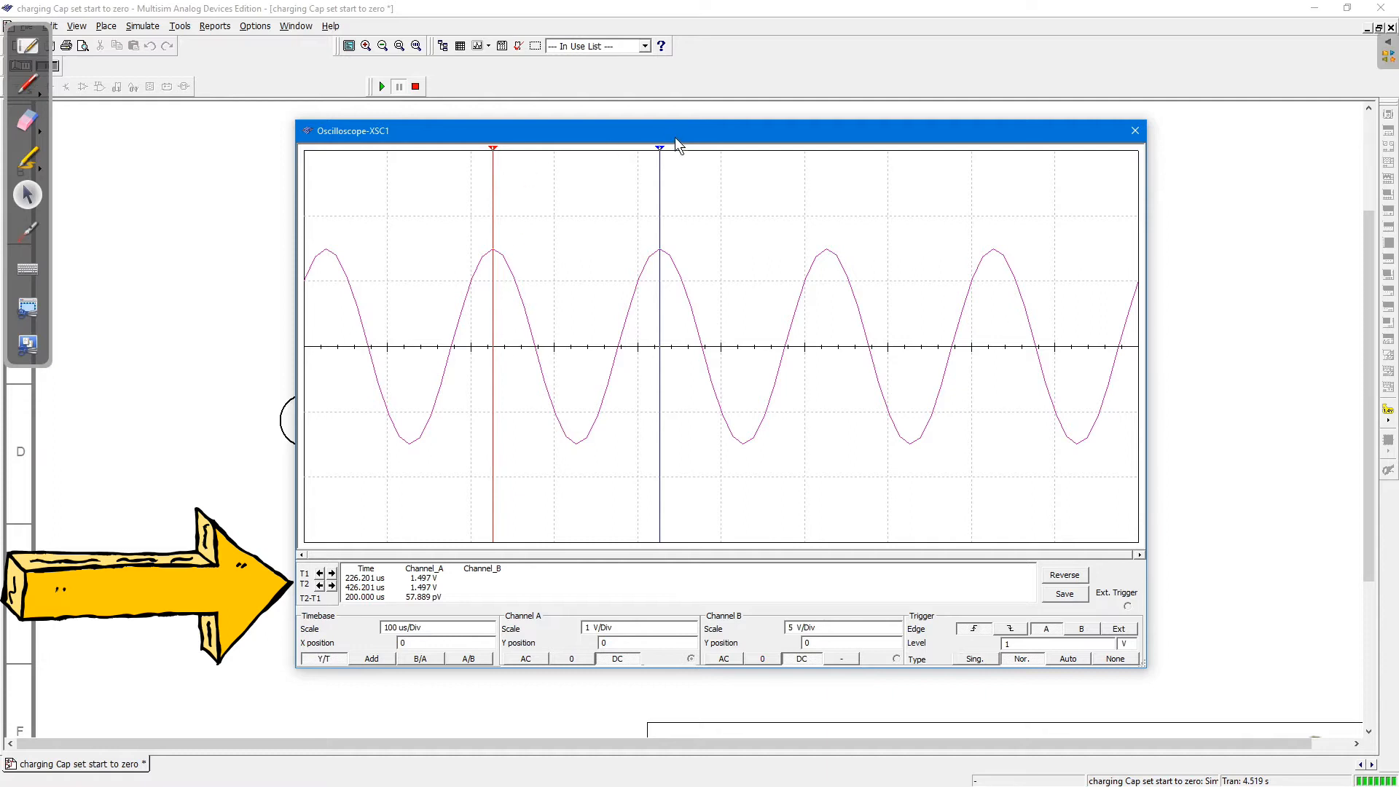
{"action": "mouse_move", "coordinate": [658, 146]}
{"action": "left_mouse_down"}
{"action": "mouse_move", "coordinate": [642, 150]}
{"action": "mouse_move", "coordinate": [664, 161]}
{"action": "left_mouse_up"}
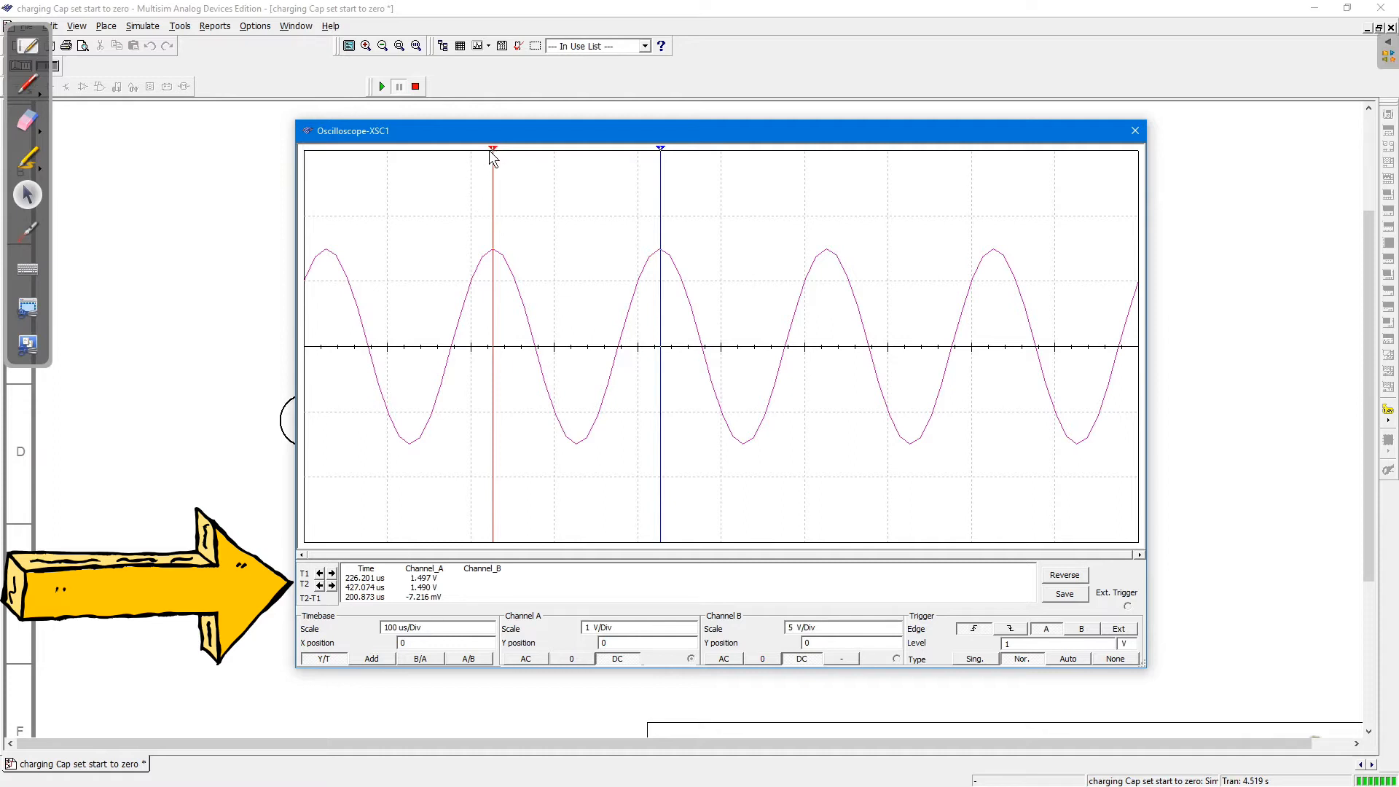
- Measure the period between adjacent rising zero crossings with T1 and T2, then read the trough and peak voltages with T1
{"action": "left_click_drag", "start_coordinate": [491, 153], "coordinate": [453, 153]}
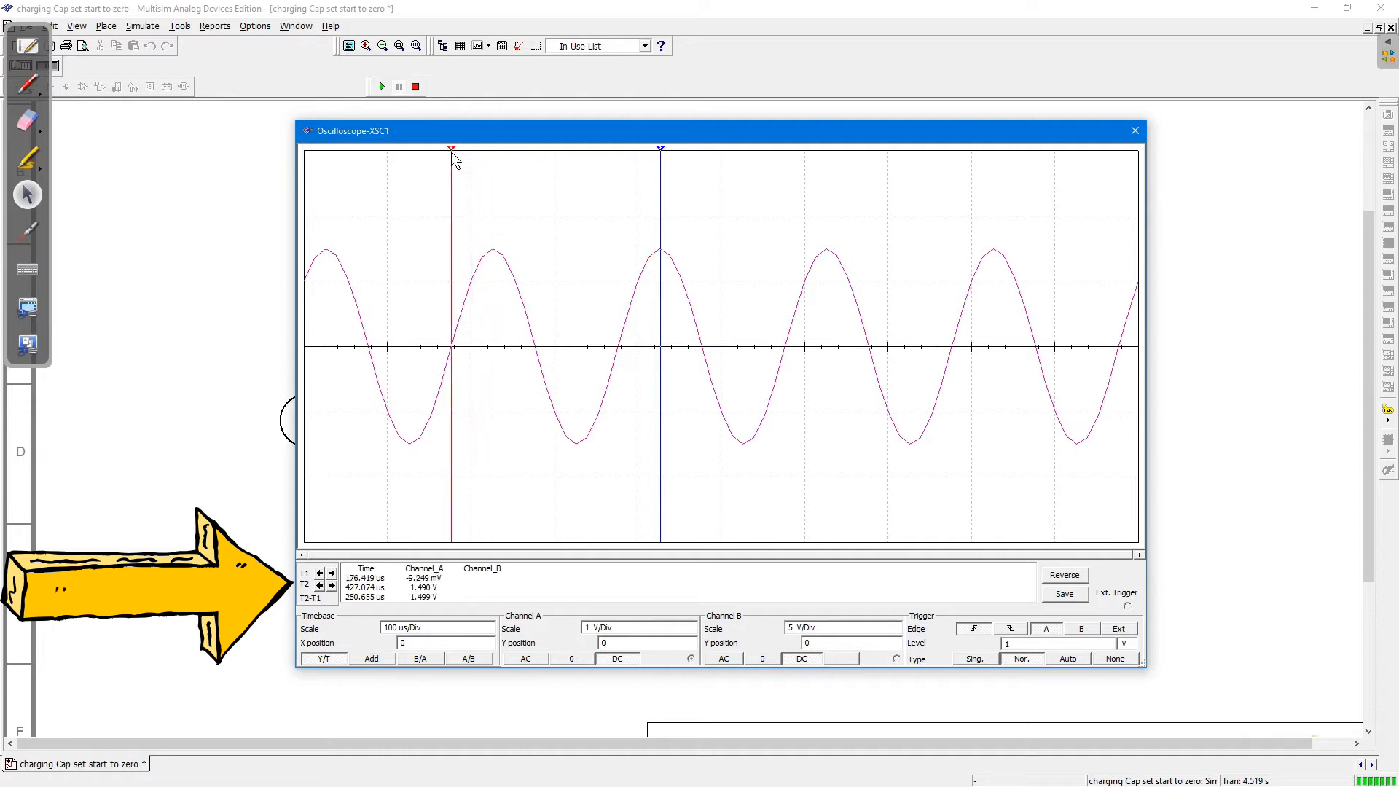
{"action": "left_click_drag", "start_coordinate": [660, 150], "coordinate": [619, 155]}
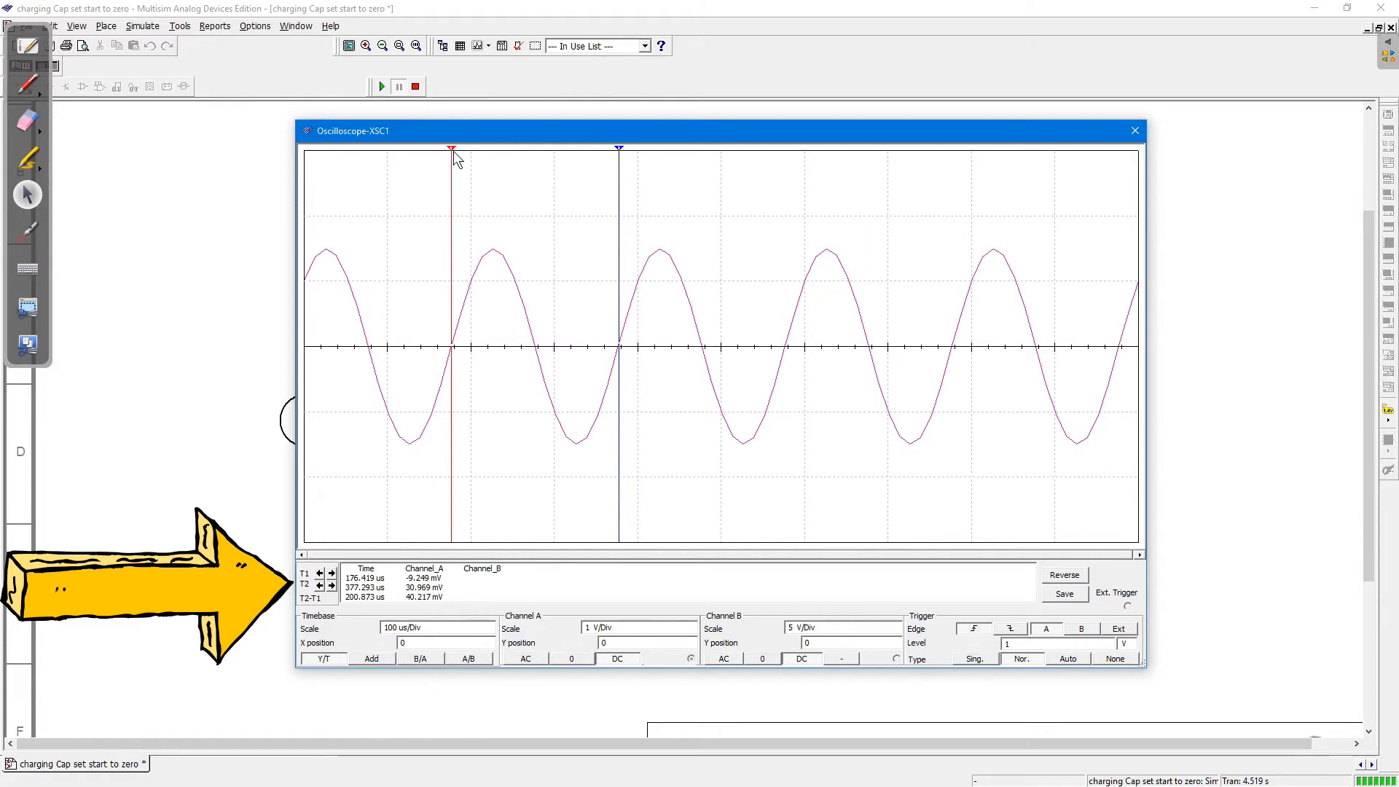
{"action": "left_click_drag", "start_coordinate": [453, 151], "coordinate": [580, 172]}
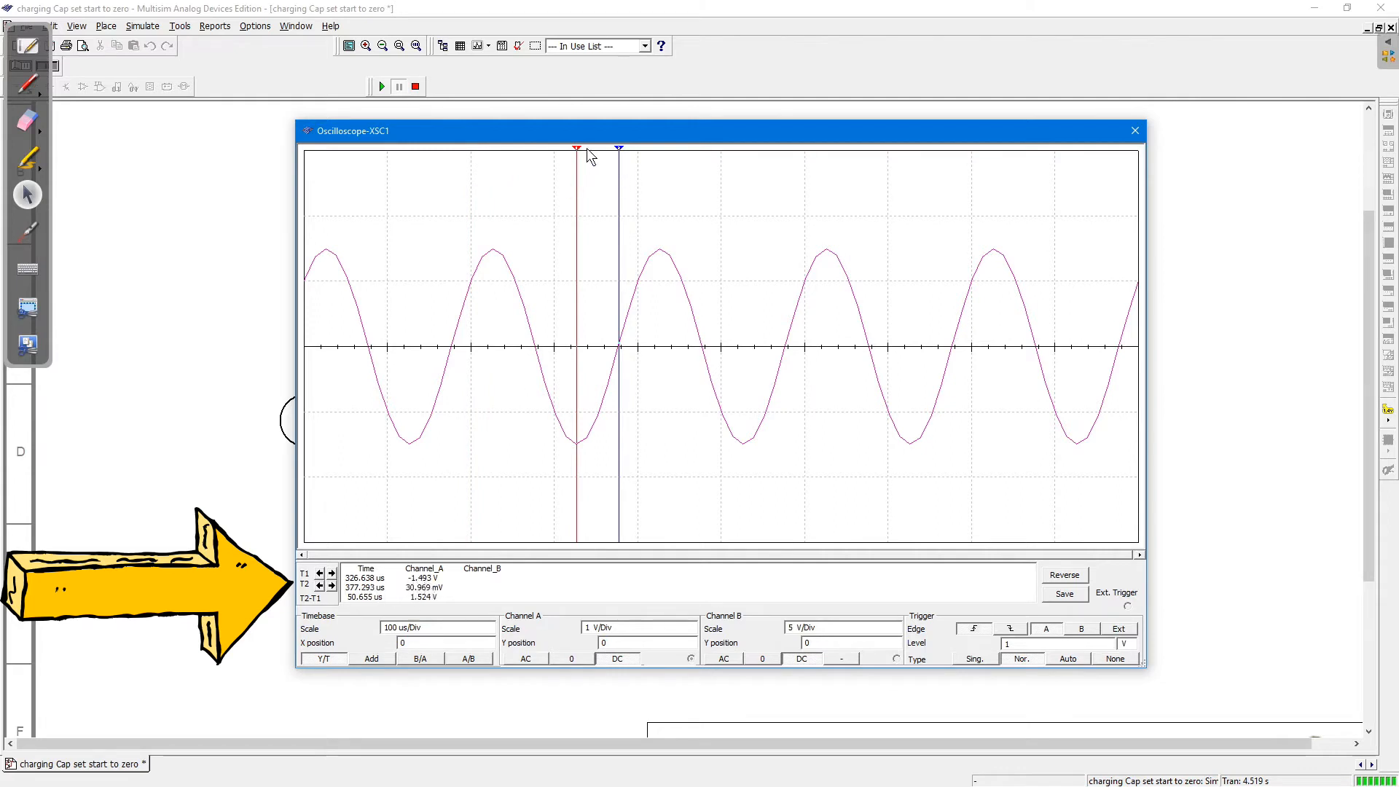
{"action": "left_click_drag", "start_coordinate": [578, 153], "coordinate": [492, 157]}
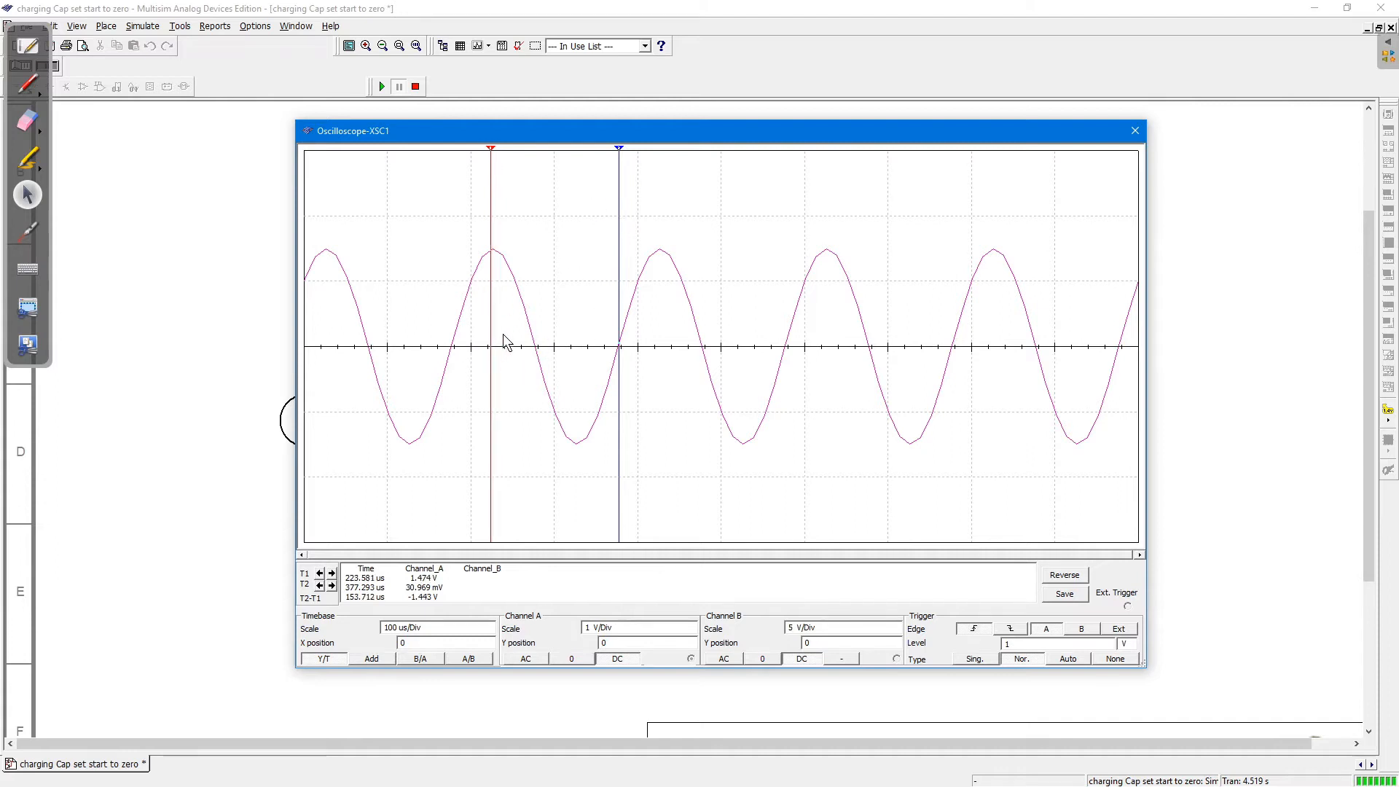
- Set channel A's scale to 500 mV/Div so the waveform fills the display, and close XSC1's window
{"action": "left_click", "coordinate": [685, 629]}
{"action": "left_click", "coordinate": [691, 625]}
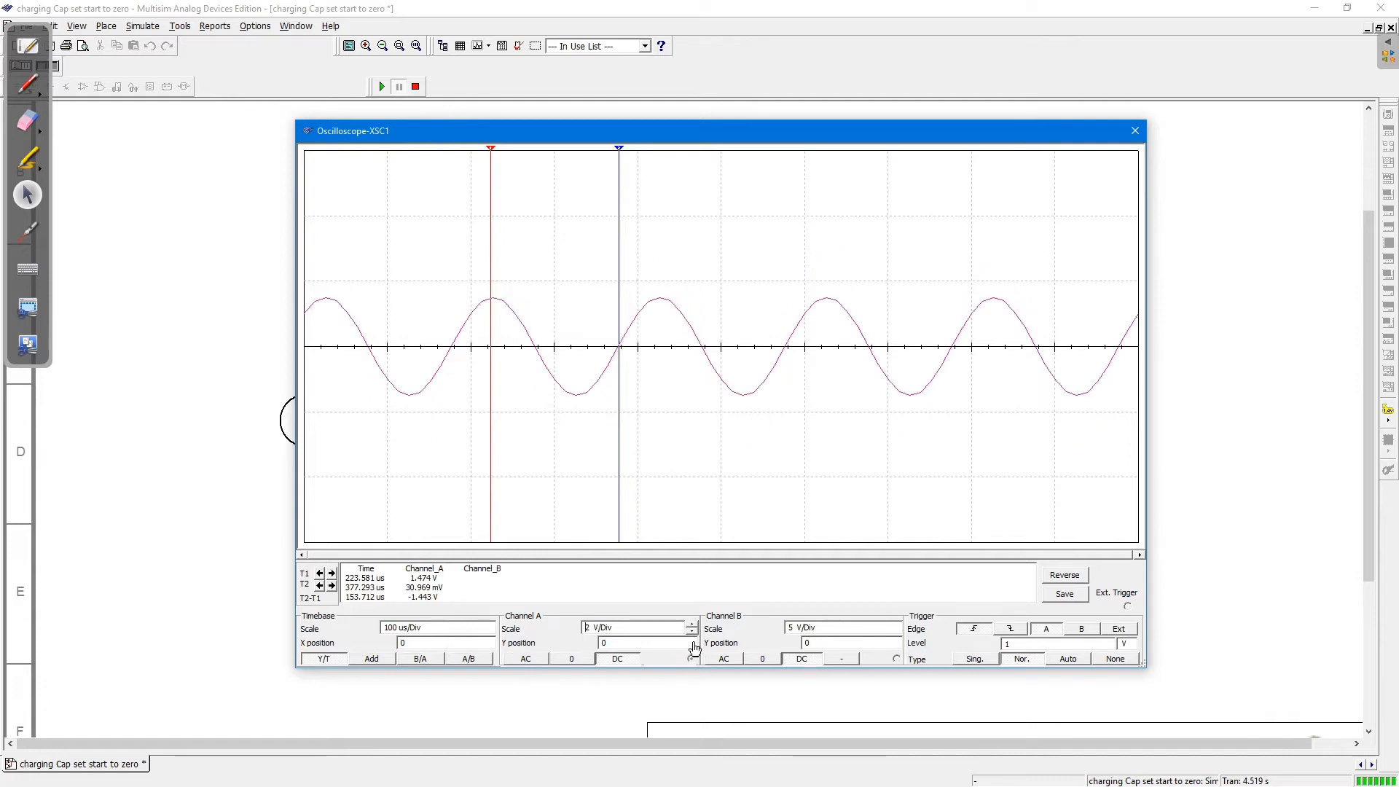
{"action": "left_click", "coordinate": [693, 632]}
{"action": "left_click", "coordinate": [693, 632]}
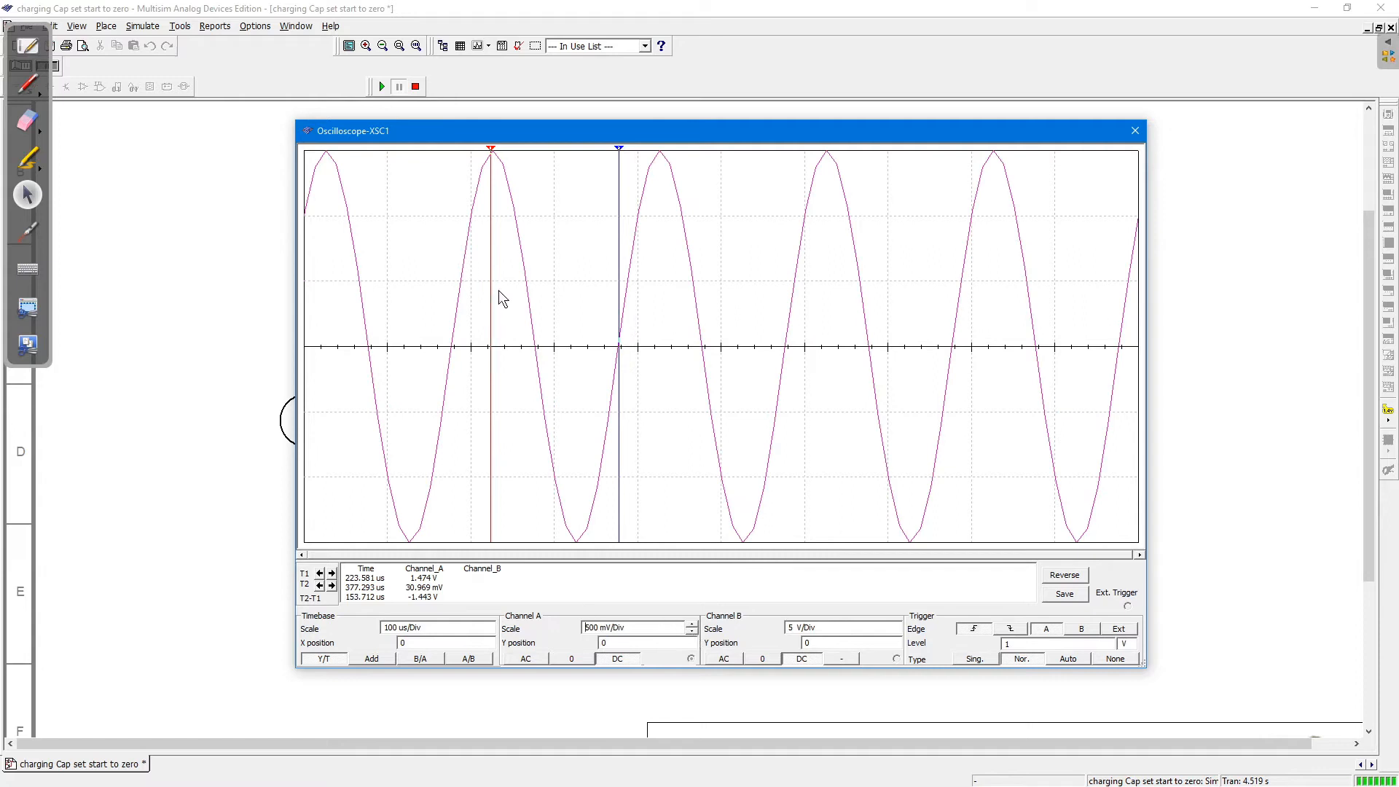
{"action": "left_click", "coordinate": [1135, 131]}
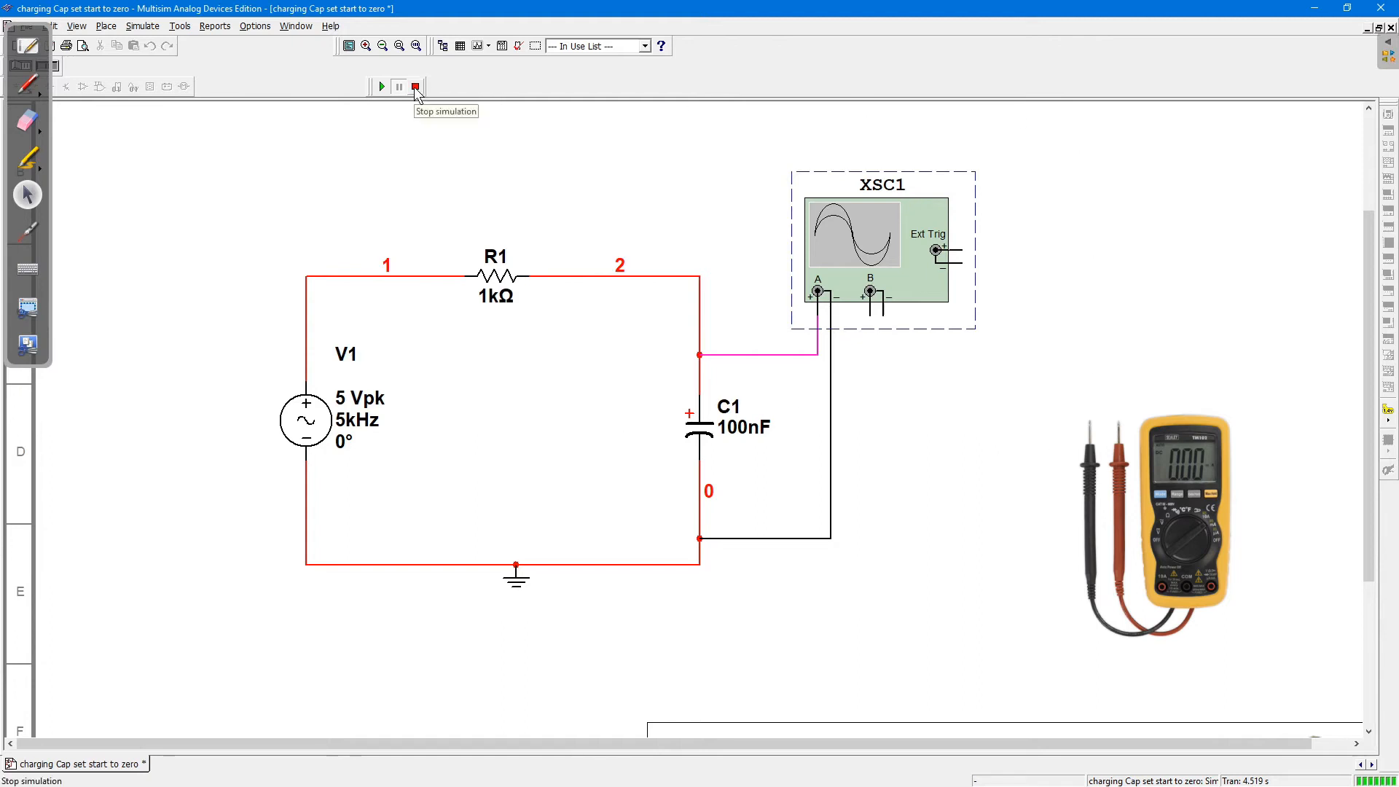
- Restart the simulation from zero, check the channel A trace on XSC1, and close the oscilloscope window
{"action": "left_click", "coordinate": [382, 86]}
{"action": "double_click", "coordinate": [912, 275]}
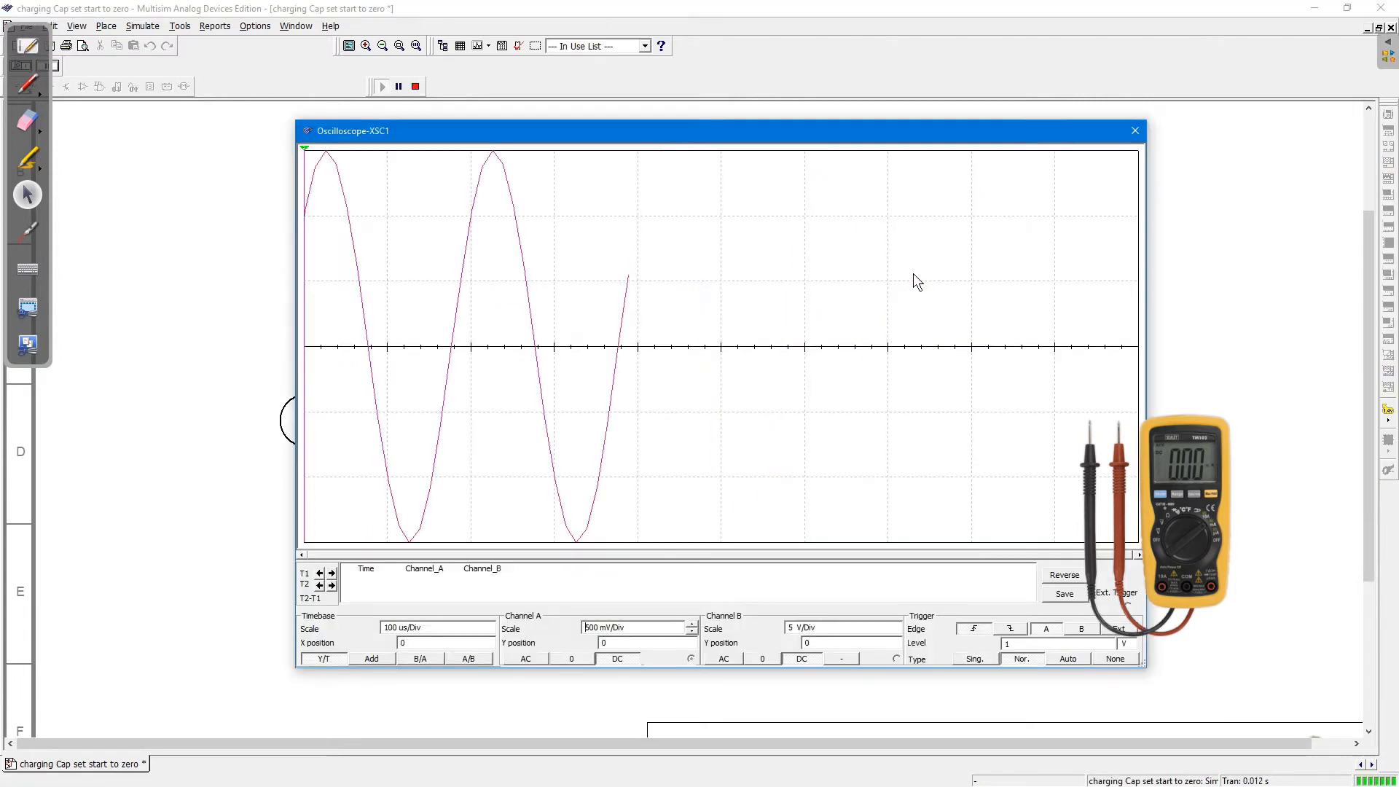
{"action": "left_click", "coordinate": [1134, 130]}
{"action": "left_click", "coordinate": [1193, 423]}
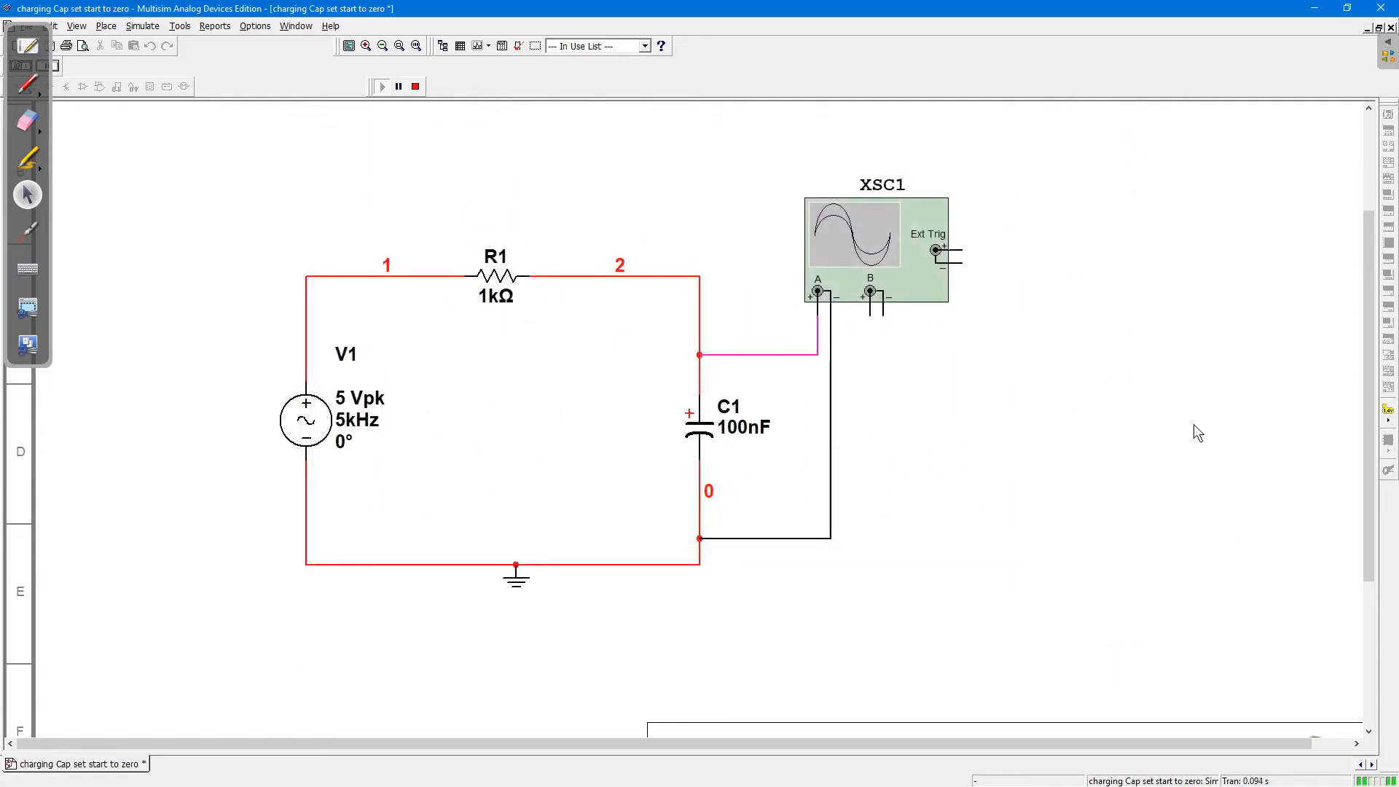
- With the simulation stopped, move oscilloscope XSC1 higher and place a Tektronix oscilloscope in the free space below it
{"action": "left_click", "coordinate": [417, 86]}
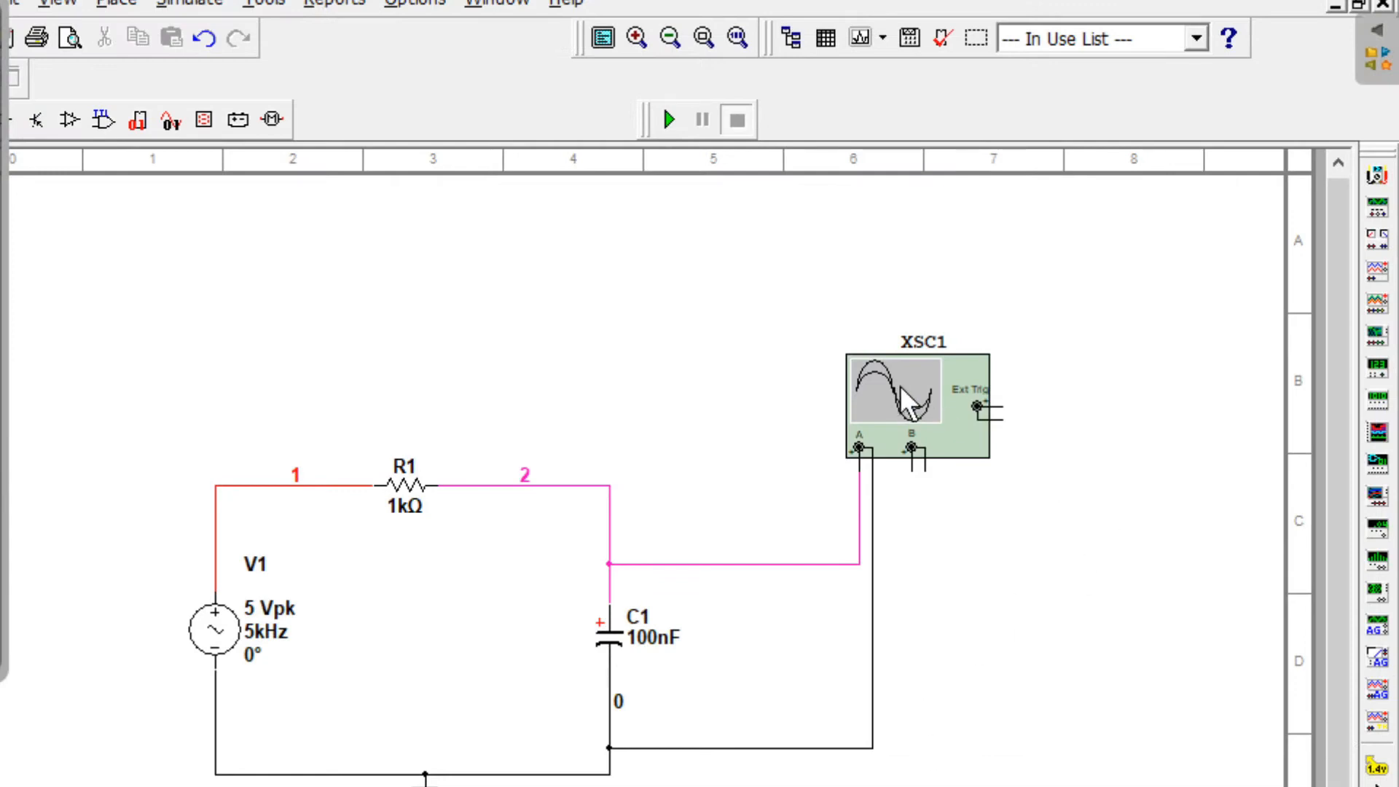
{"action": "left_click_drag", "start_coordinate": [888, 417], "coordinate": [900, 315]}
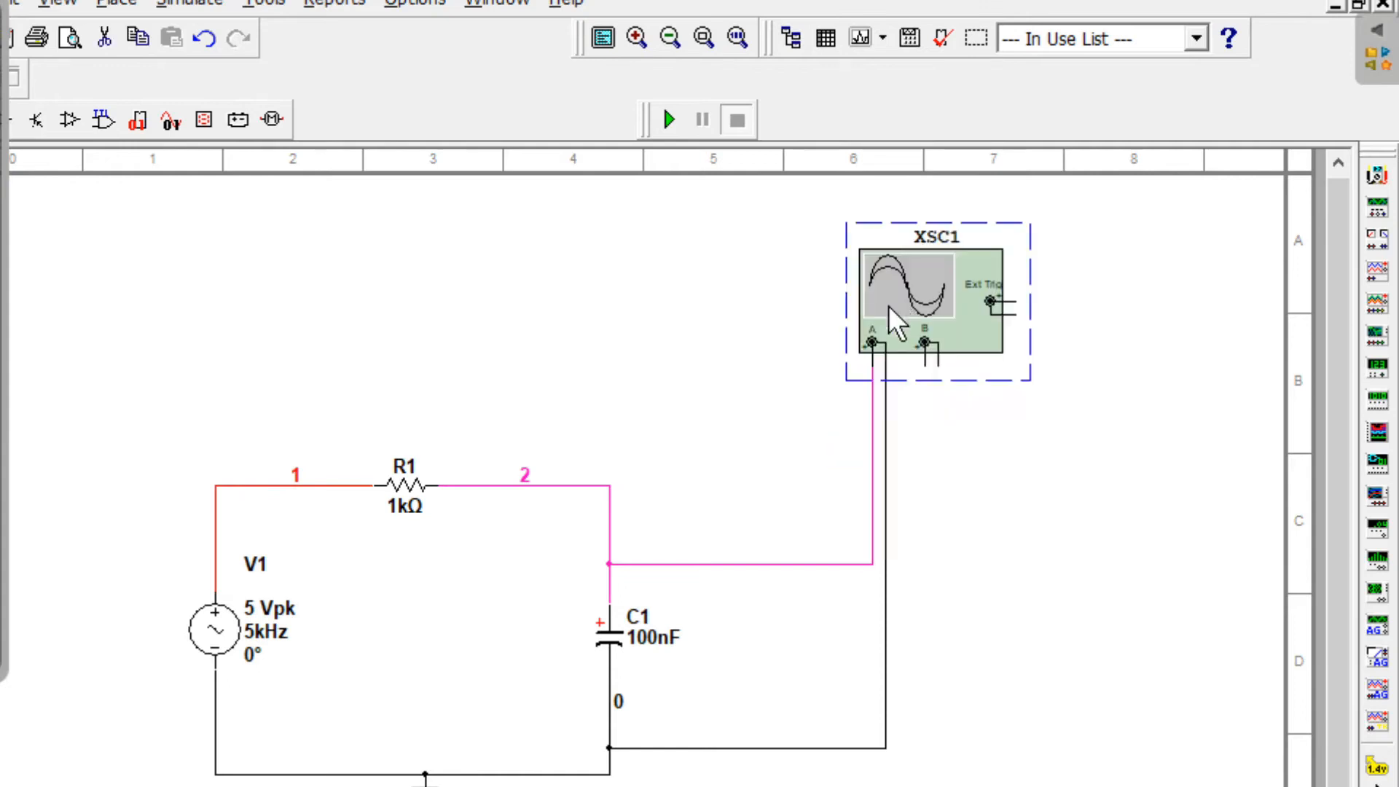
{"action": "left_click", "coordinate": [952, 583]}
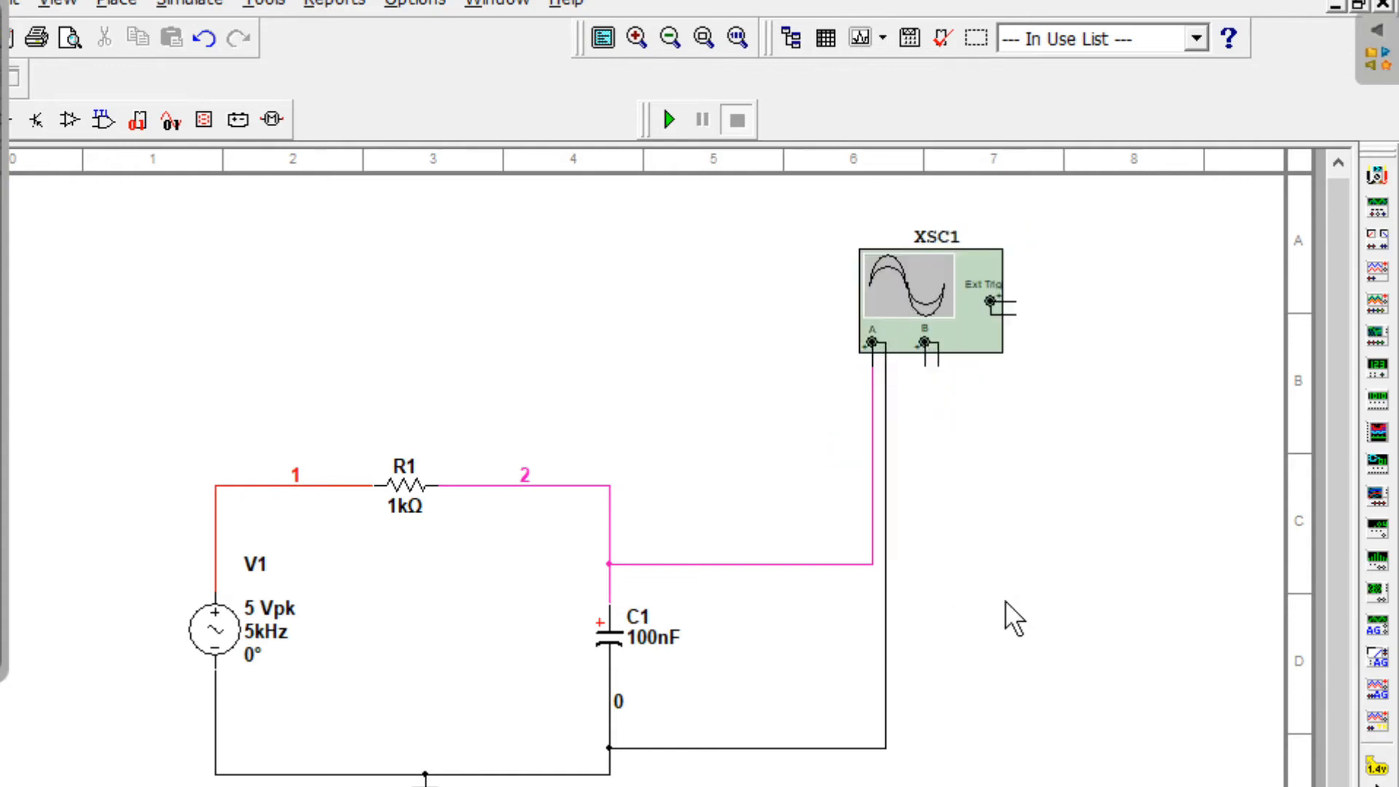
{"action": "left_click", "coordinate": [1376, 728]}
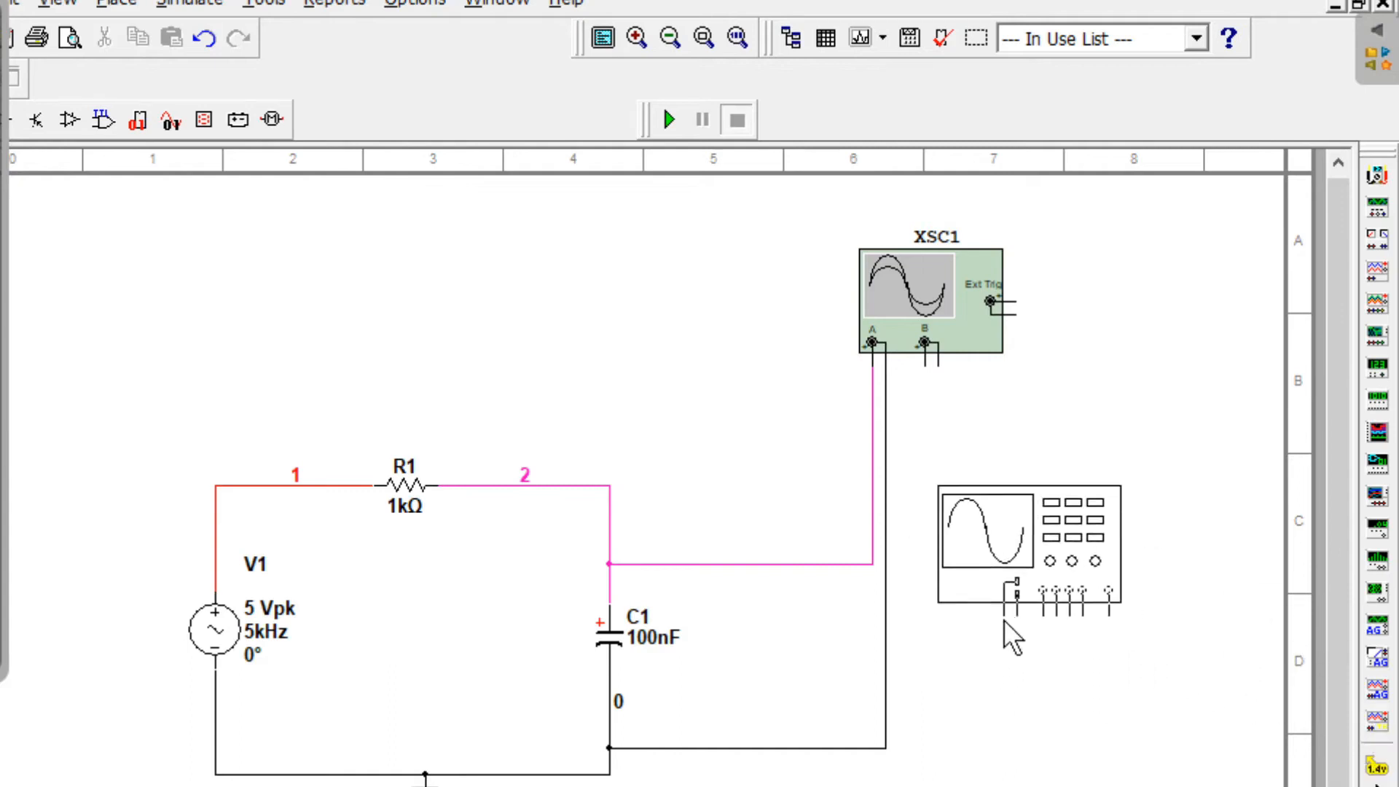
{"action": "left_click", "coordinate": [1005, 621]}
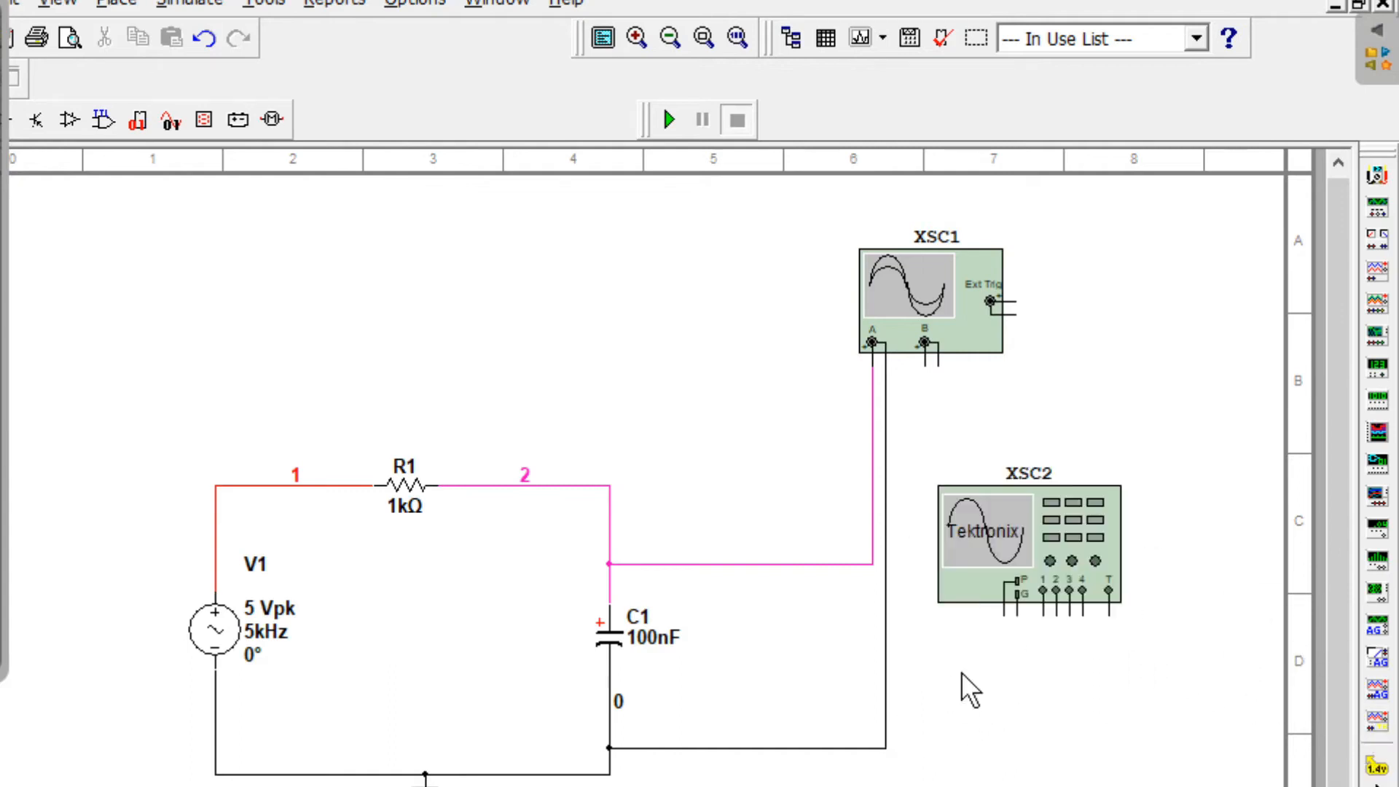
- Check the Tektronix scope's front panel, then wire its G terminal to net 0 and channel 1 to net 2
{"action": "double_click", "coordinate": [1006, 580]}
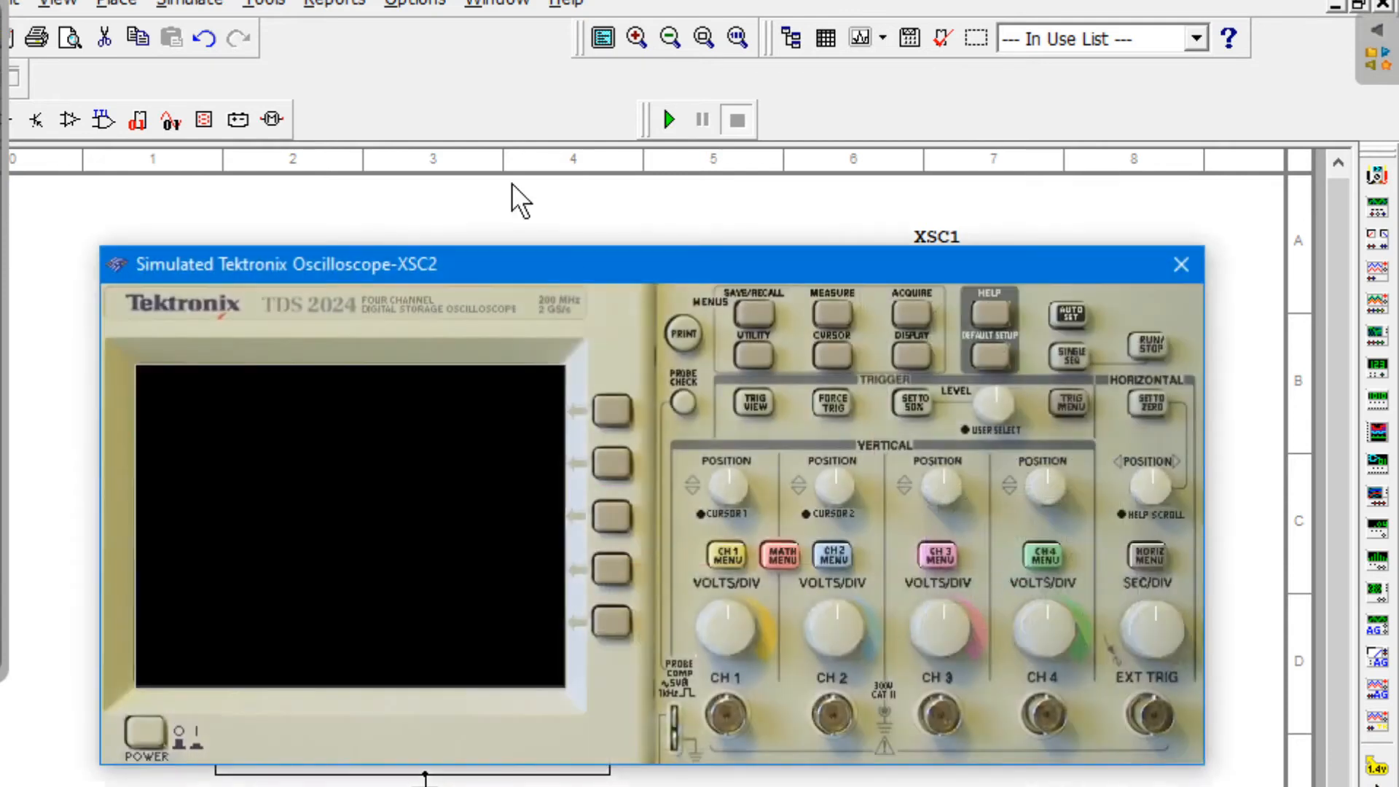
{"action": "left_click_drag", "start_coordinate": [583, 273], "coordinate": [586, 222]}
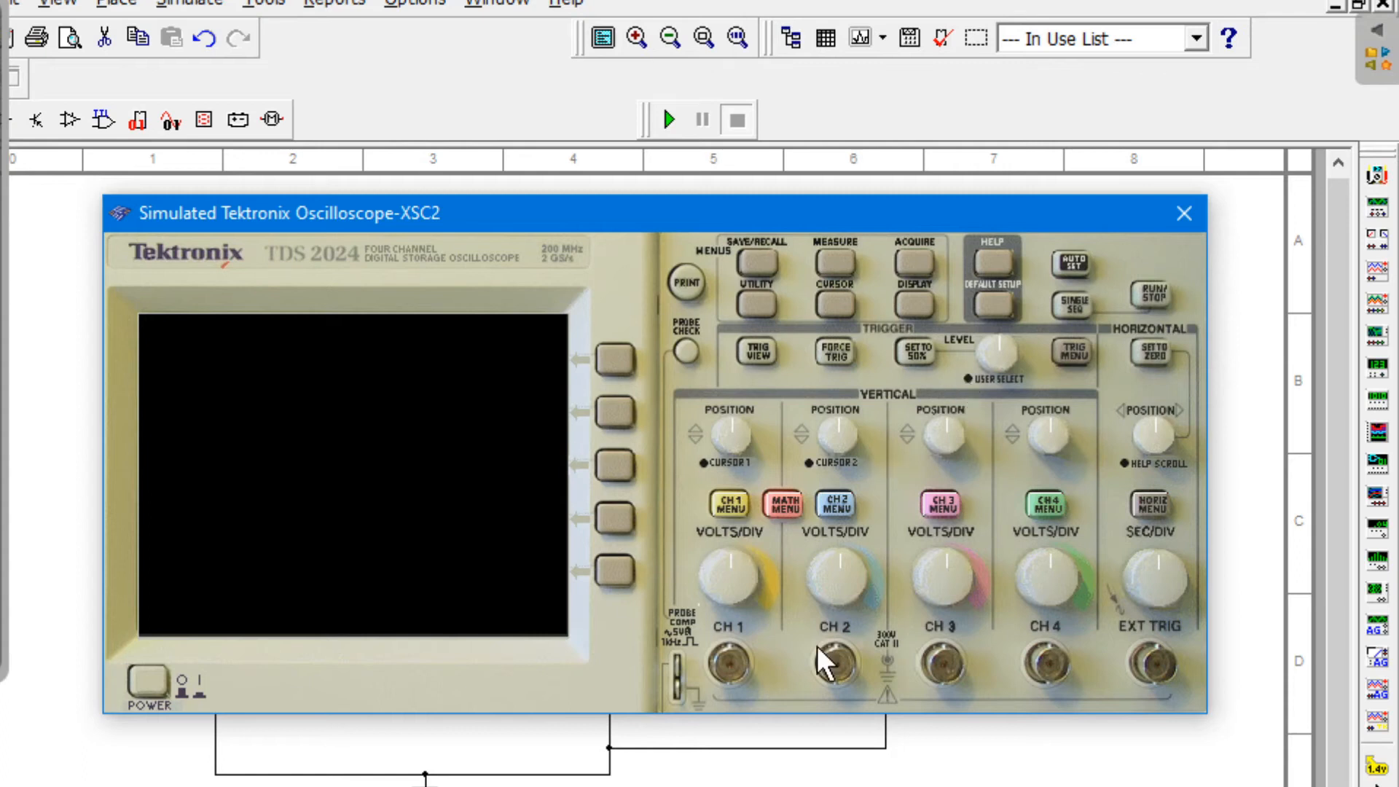
{"action": "left_click", "coordinate": [1184, 213]}
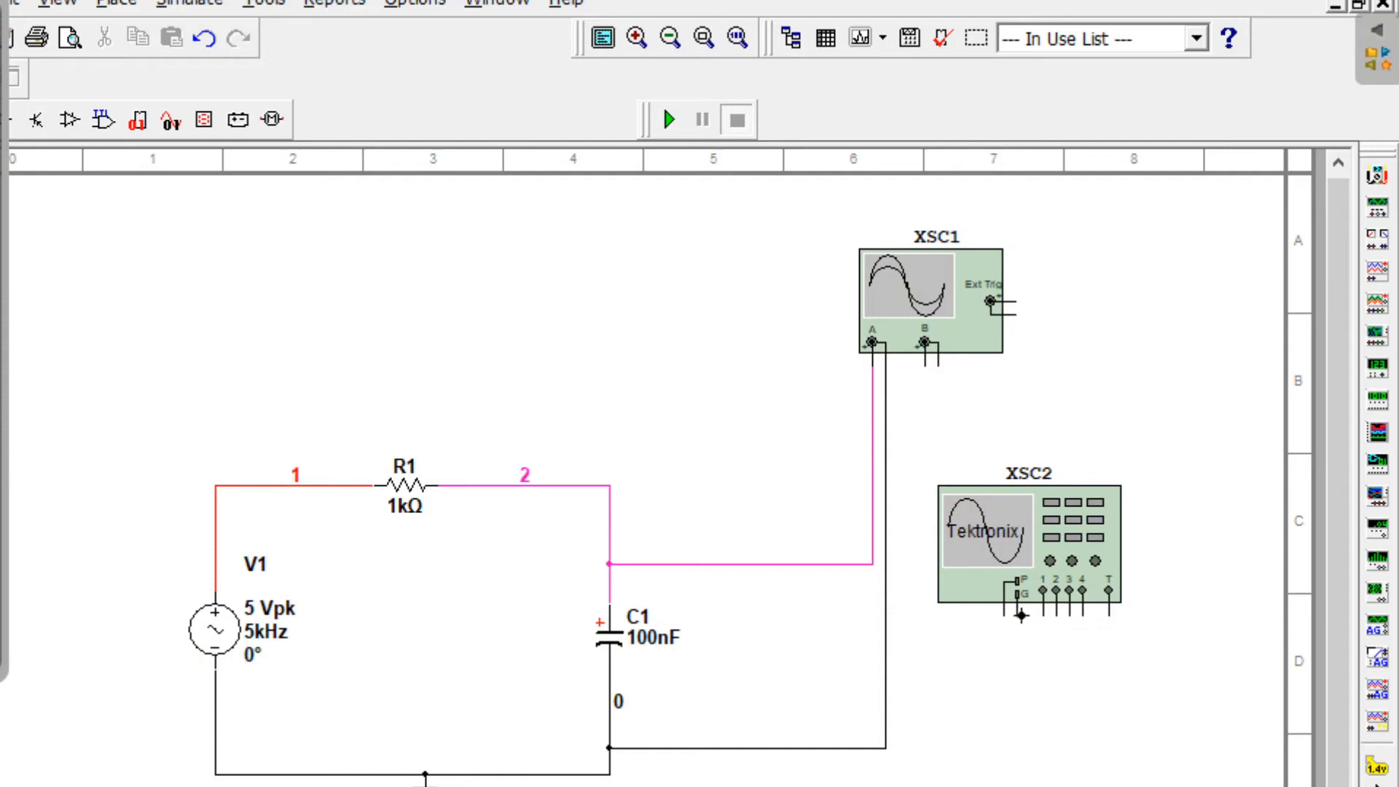
{"action": "left_click", "coordinate": [888, 747]}
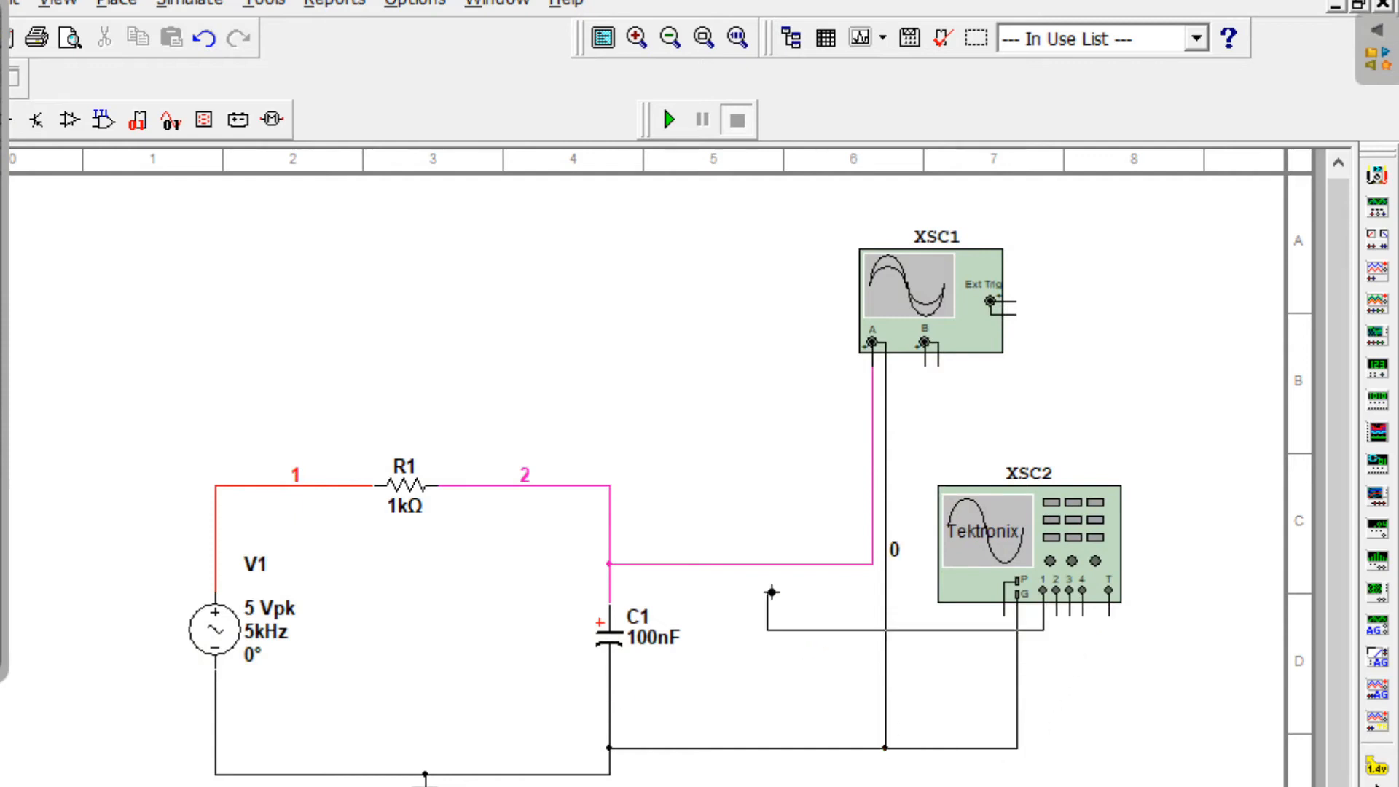
{"action": "left_click", "coordinate": [741, 566]}
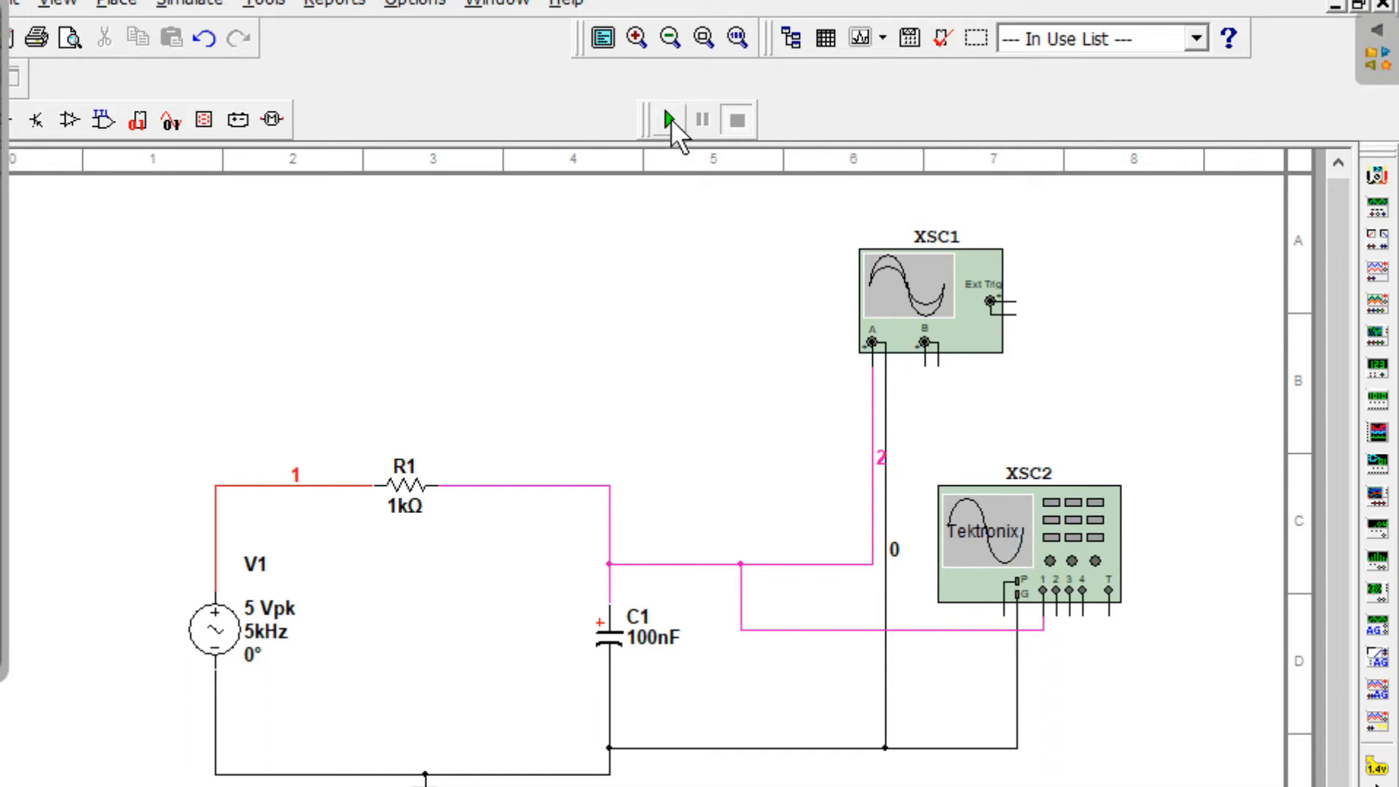
- Run the simulation, then power on the Tektronix scope XSC2 and autoset its display
{"action": "left_click", "coordinate": [671, 118]}
{"action": "scroll", "coordinate": [690, 517], "scroll_direction": "down", "scroll_amount": 1}
{"action": "scroll", "coordinate": [495, 426], "scroll_direction": "up", "scroll_amount": 1}
{"action": "double_click", "coordinate": [1031, 566]}
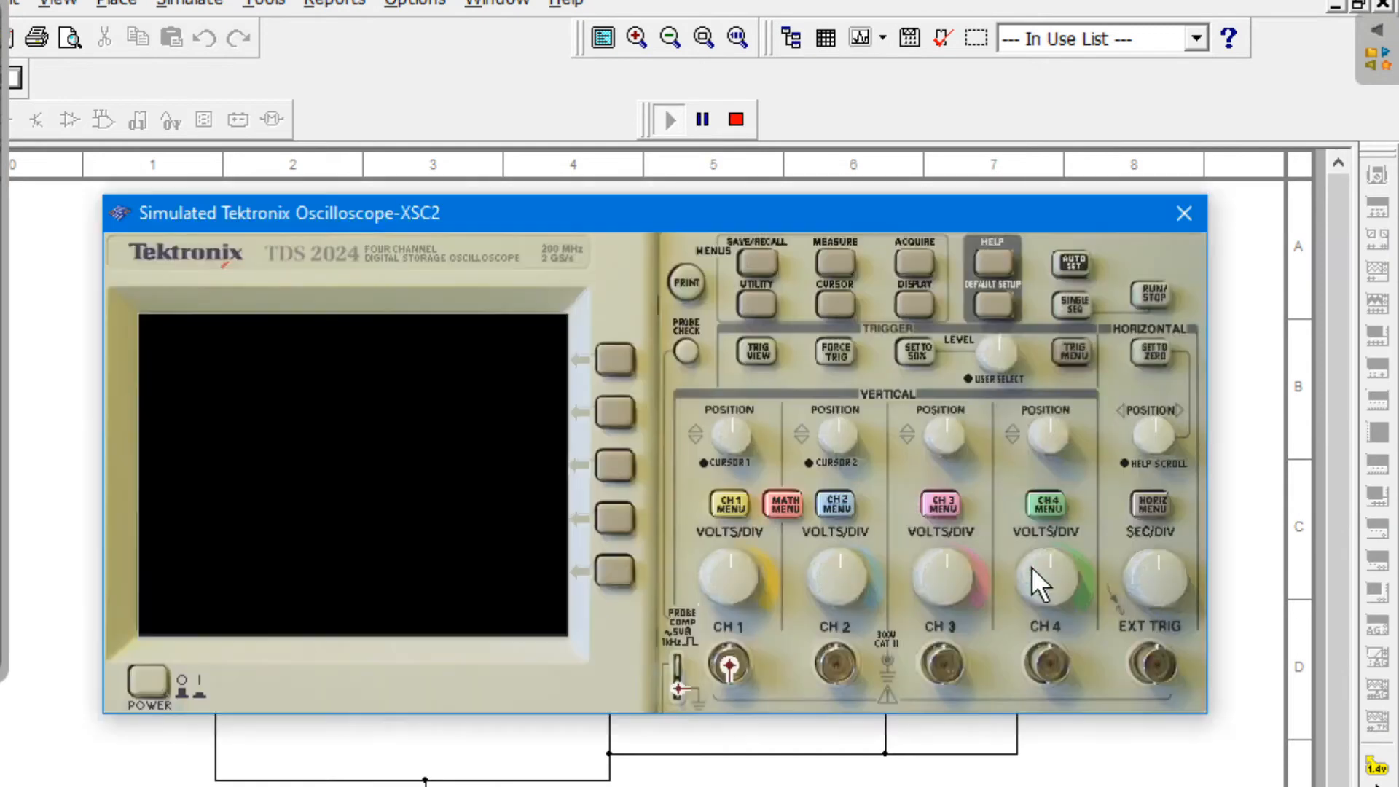
{"action": "left_click_drag", "start_coordinate": [740, 198], "coordinate": [737, 262]}
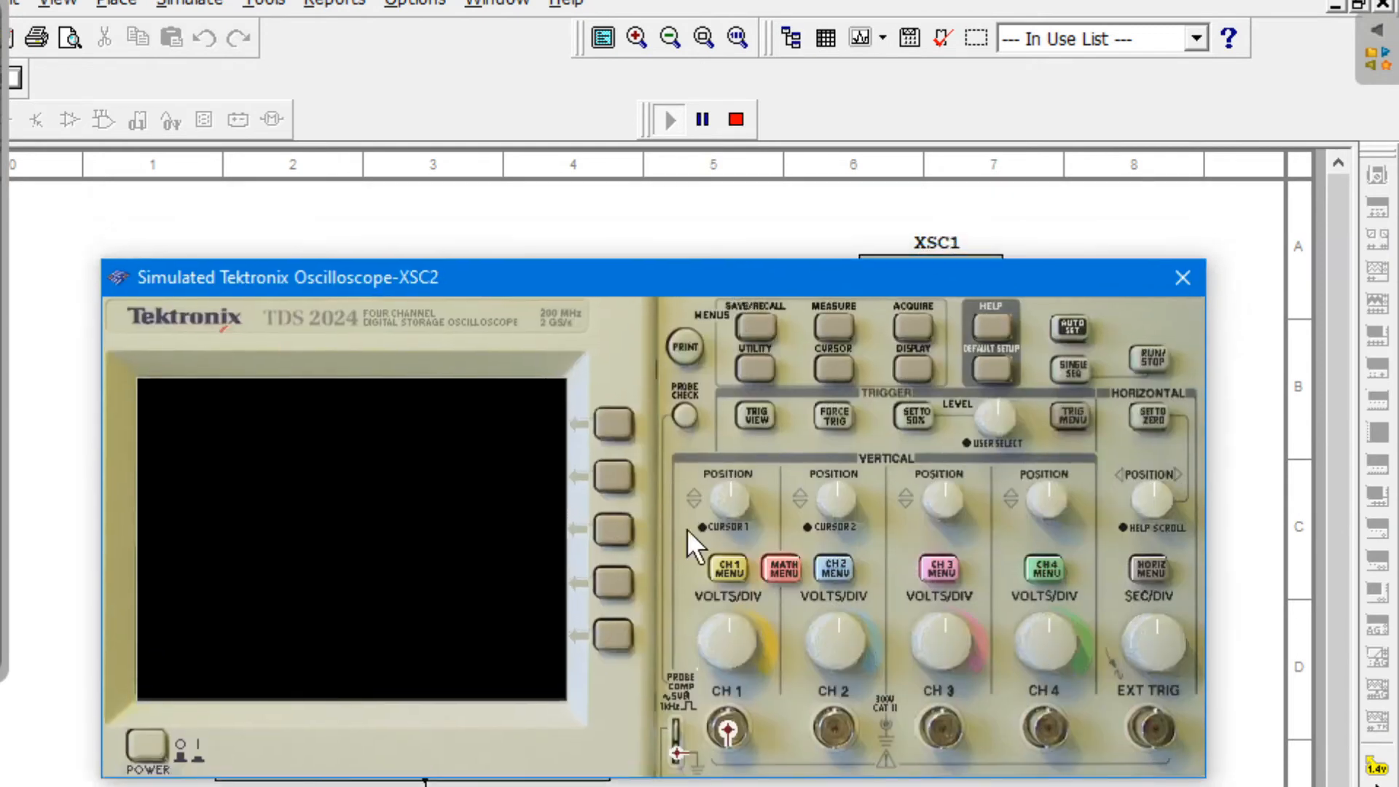
{"action": "left_click", "coordinate": [154, 754]}
{"action": "left_click_drag", "start_coordinate": [627, 281], "coordinate": [649, 216]}
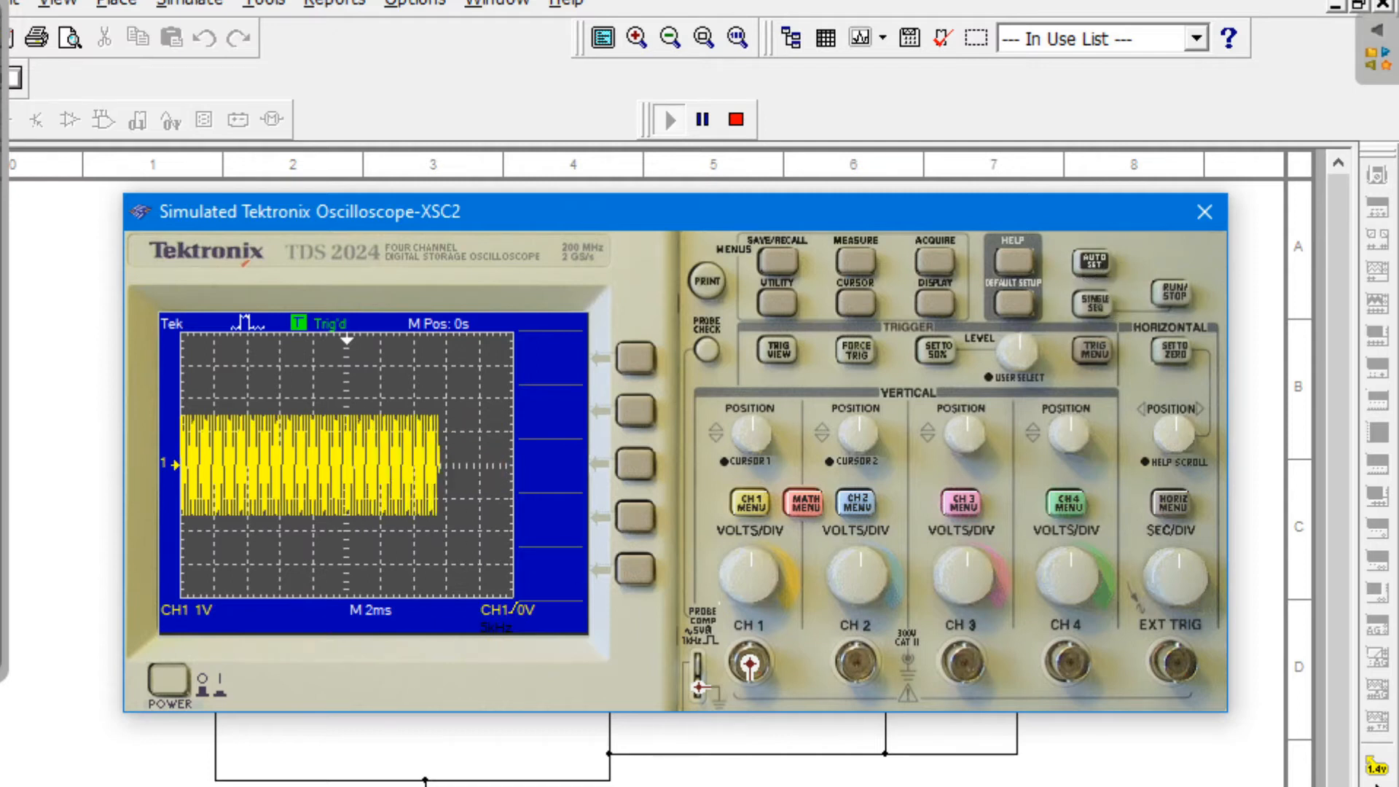
{"action": "left_click_drag", "start_coordinate": [1123, 260], "coordinate": [1093, 285]}
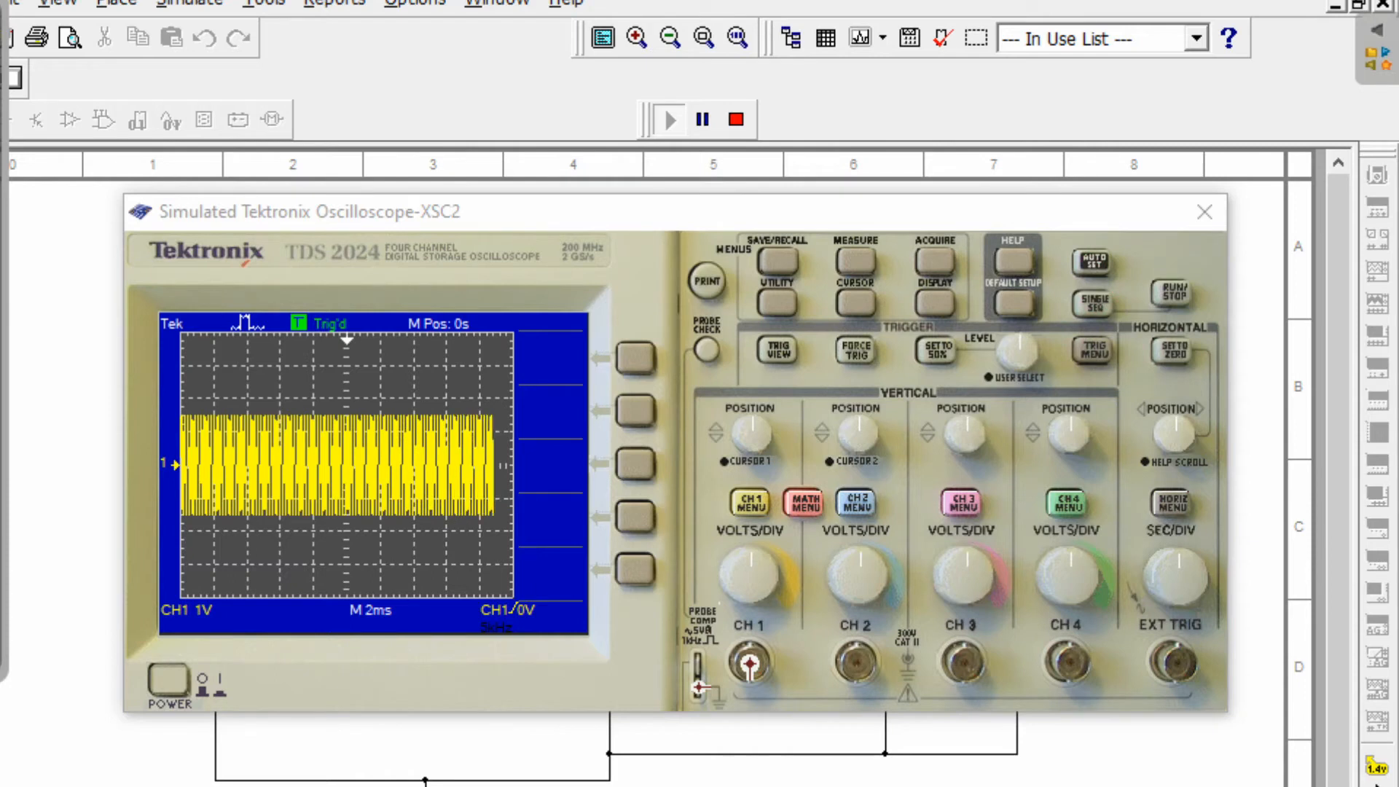
{"action": "left_click", "coordinate": [1093, 268]}
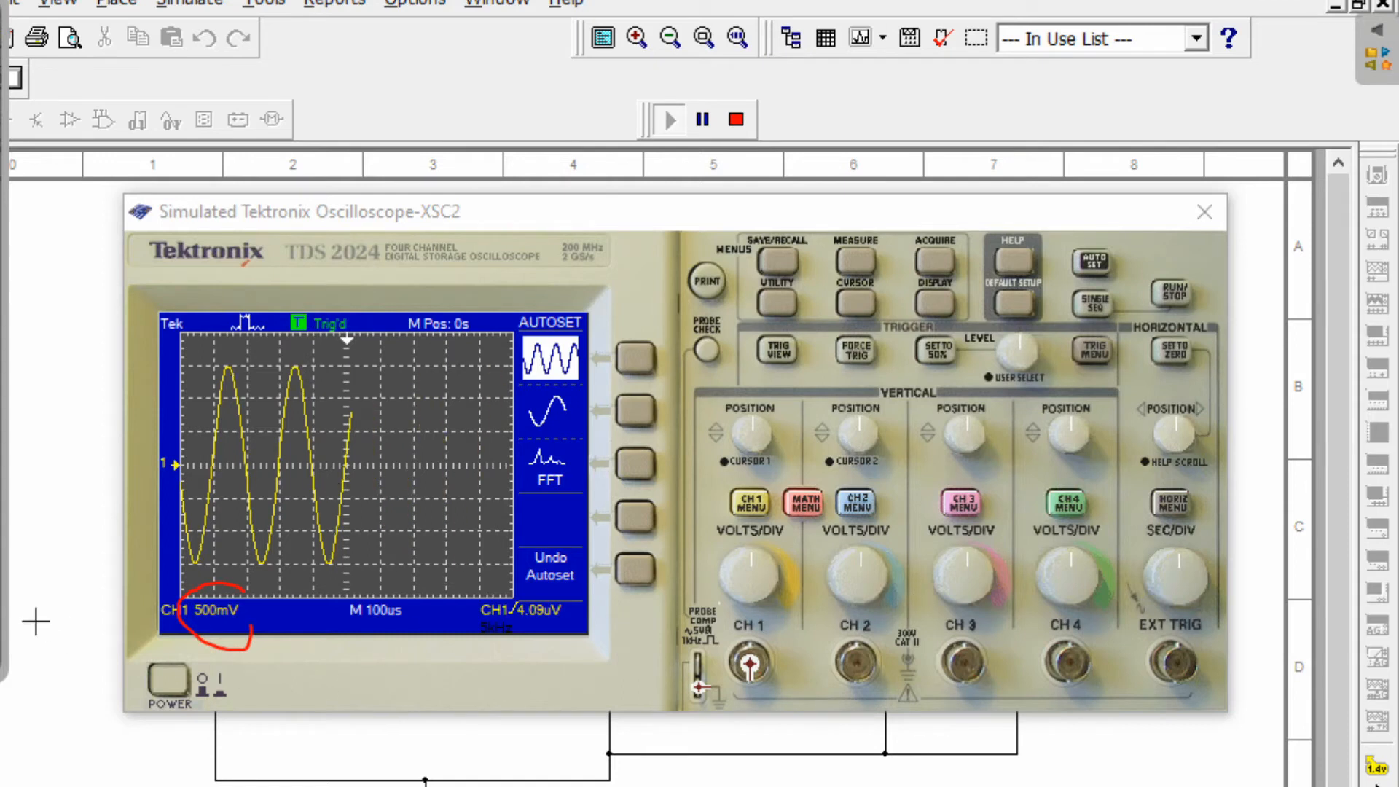
{"action": "left_click_drag", "start_coordinate": [179, 621], "coordinate": [234, 653]}
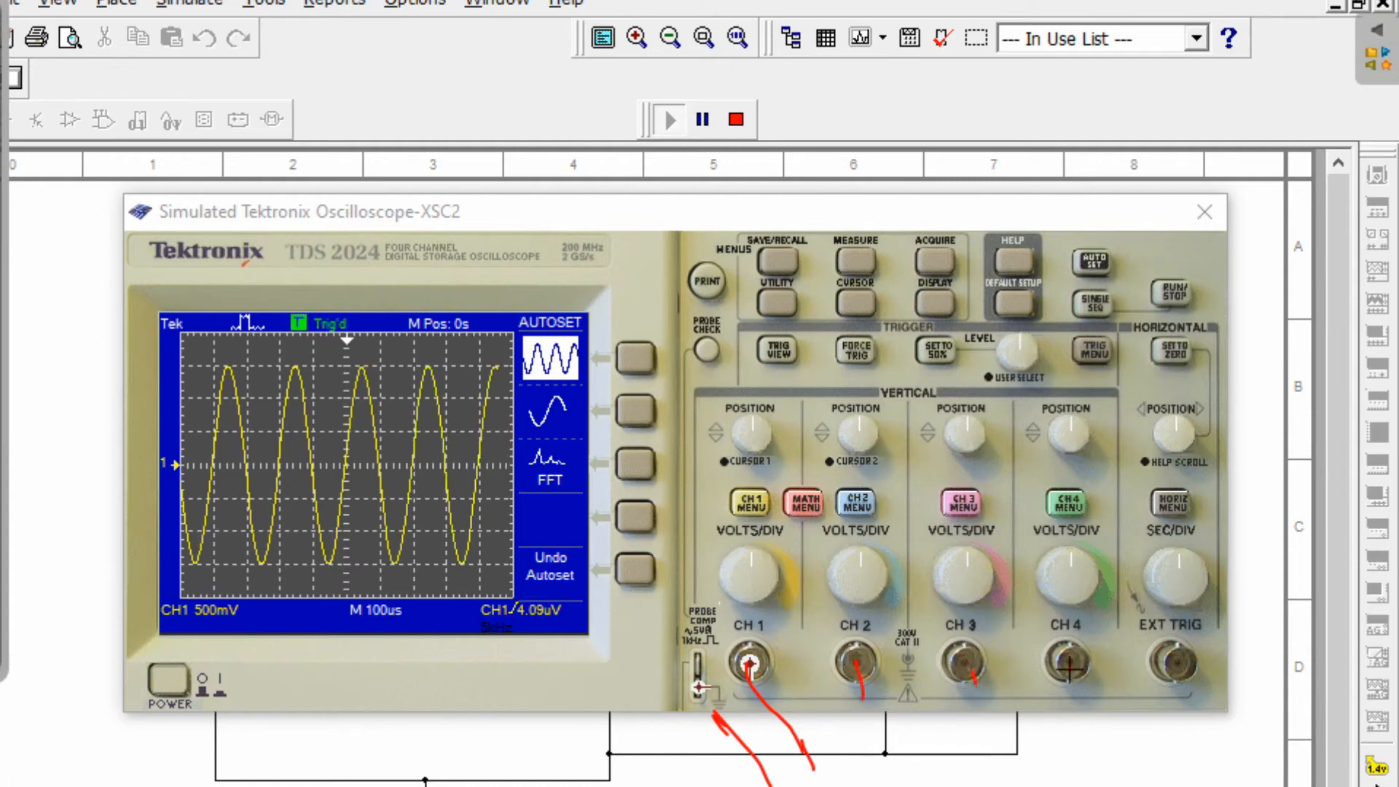
{"action": "mouse_move", "coordinate": [818, 708]}
{"action": "left_mouse_down"}
{"action": "mouse_move", "coordinate": [877, 744]}
{"action": "mouse_move", "coordinate": [957, 708]}
{"action": "mouse_move", "coordinate": [924, 667]}
{"action": "left_mouse_up"}
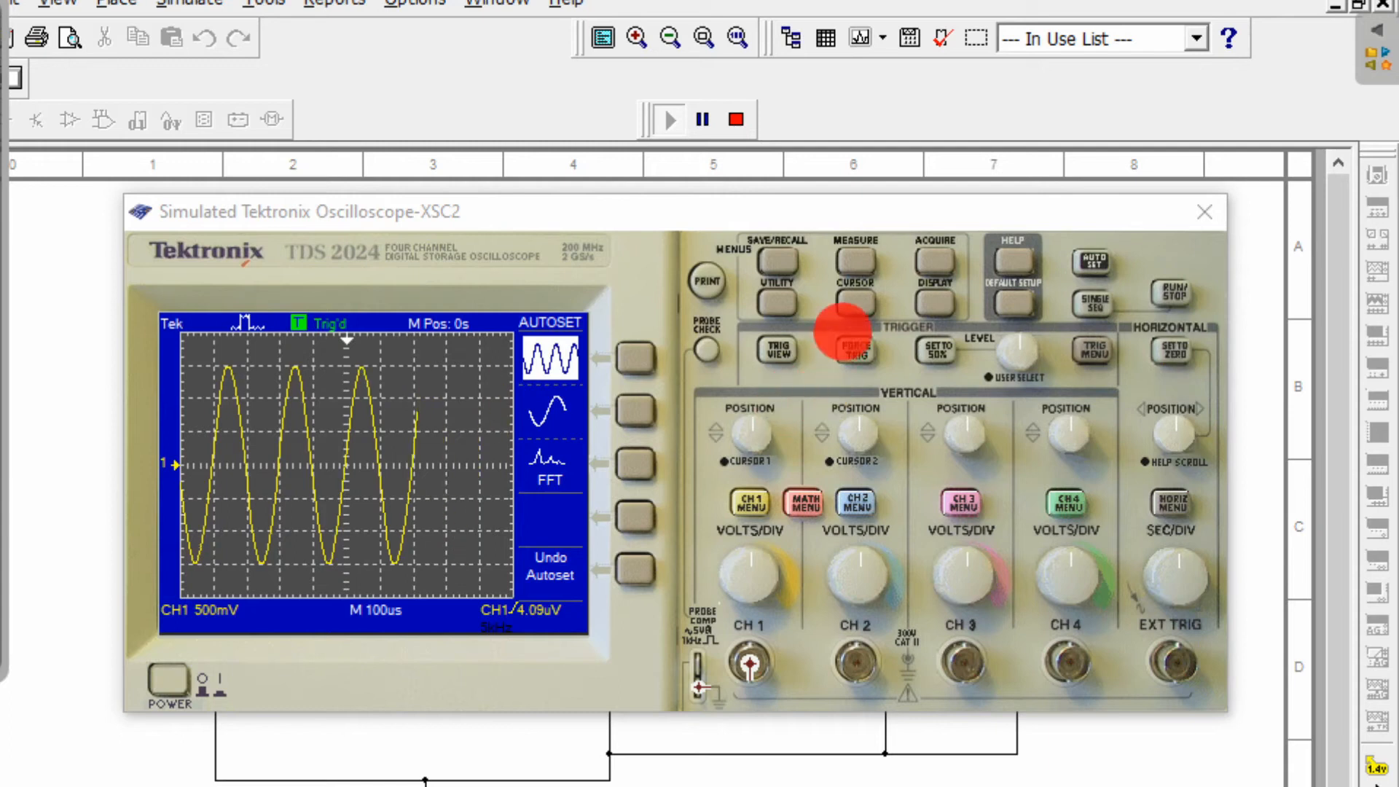
{"action": "left_click_drag", "start_coordinate": [777, 360], "coordinate": [787, 374]}
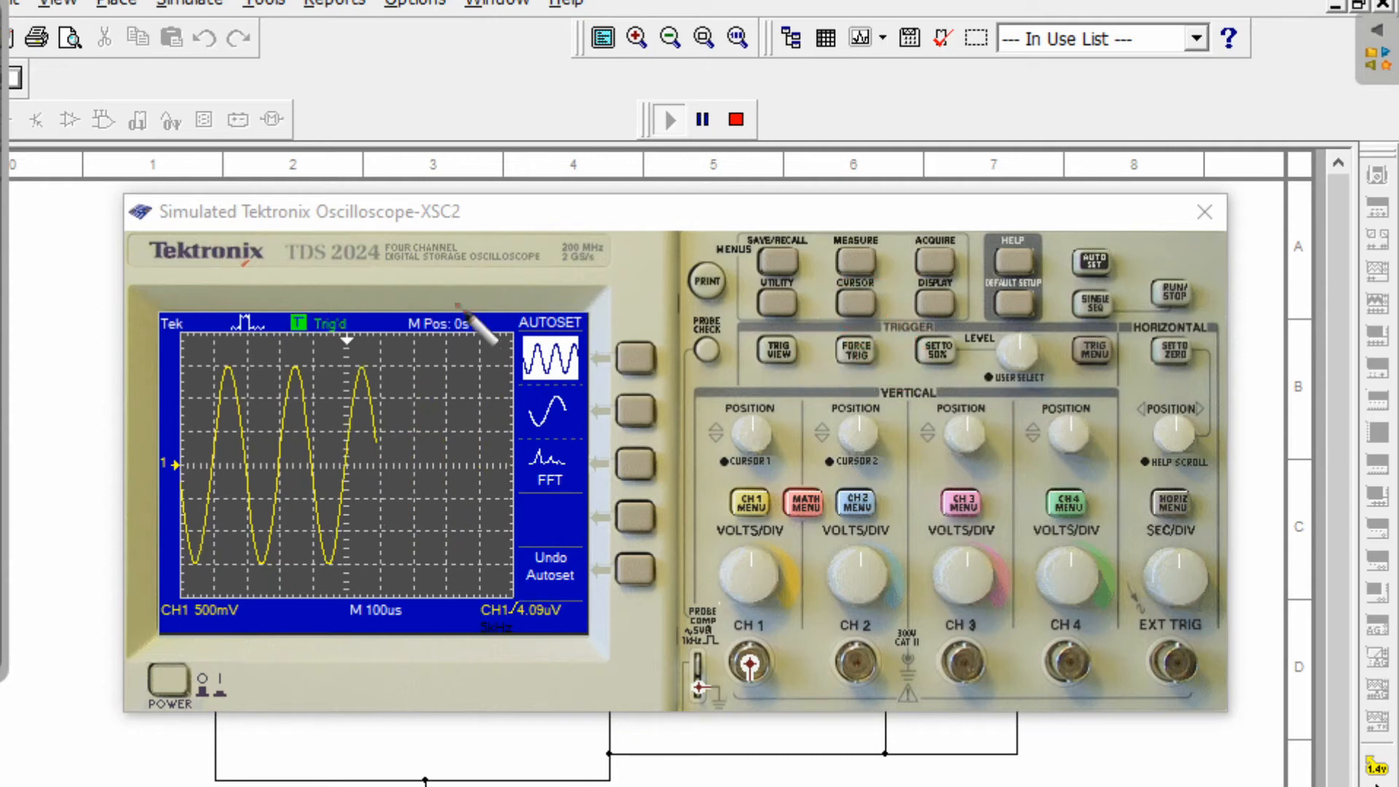
- Turn on XSC2's cursors for source CH1 and cycle their type, ending on Voltage
{"action": "left_click", "coordinate": [857, 312]}
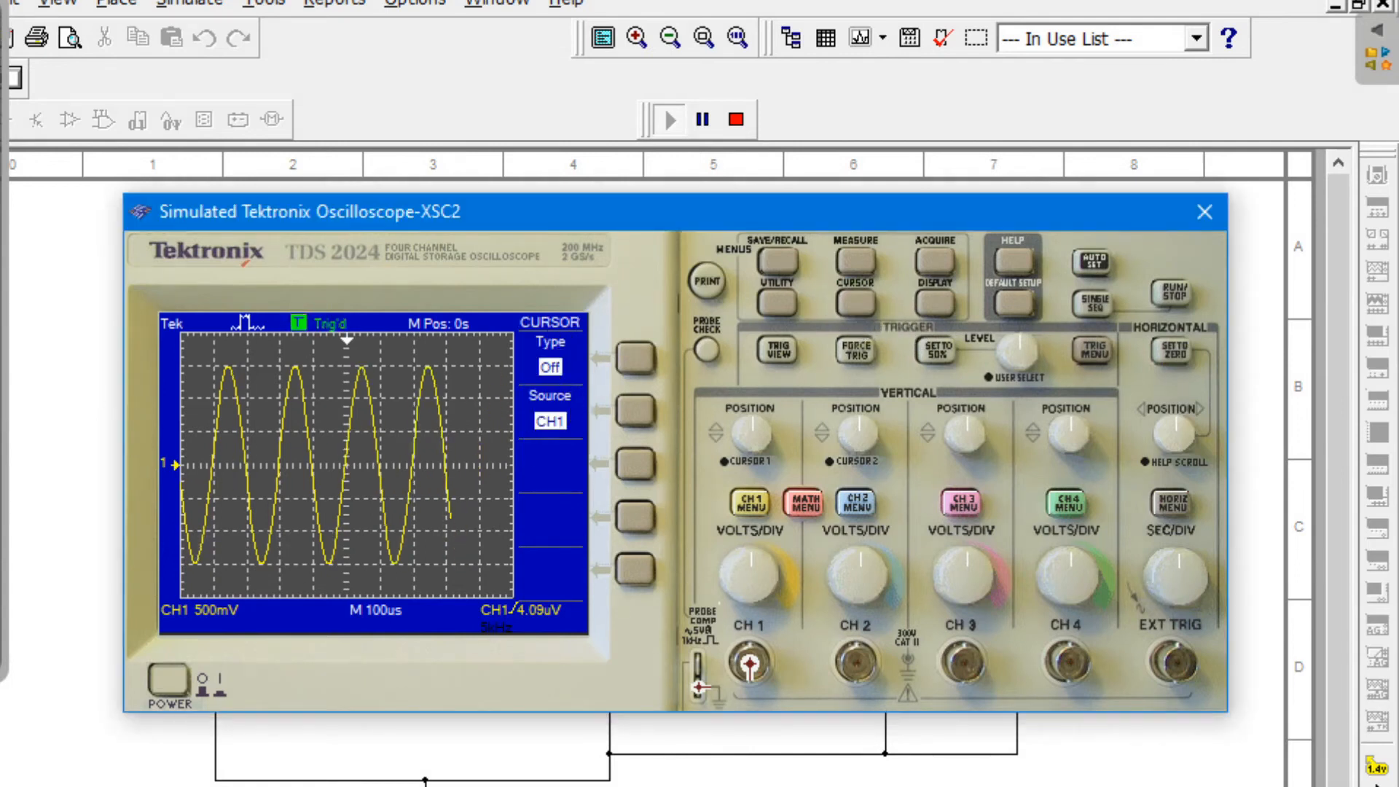
{"action": "left_click", "coordinate": [3, 399]}
{"action": "mouse_move", "coordinate": [548, 370]}
{"action": "left_mouse_down"}
{"action": "mouse_move", "coordinate": [564, 373]}
{"action": "mouse_move", "coordinate": [576, 436]}
{"action": "left_mouse_up"}
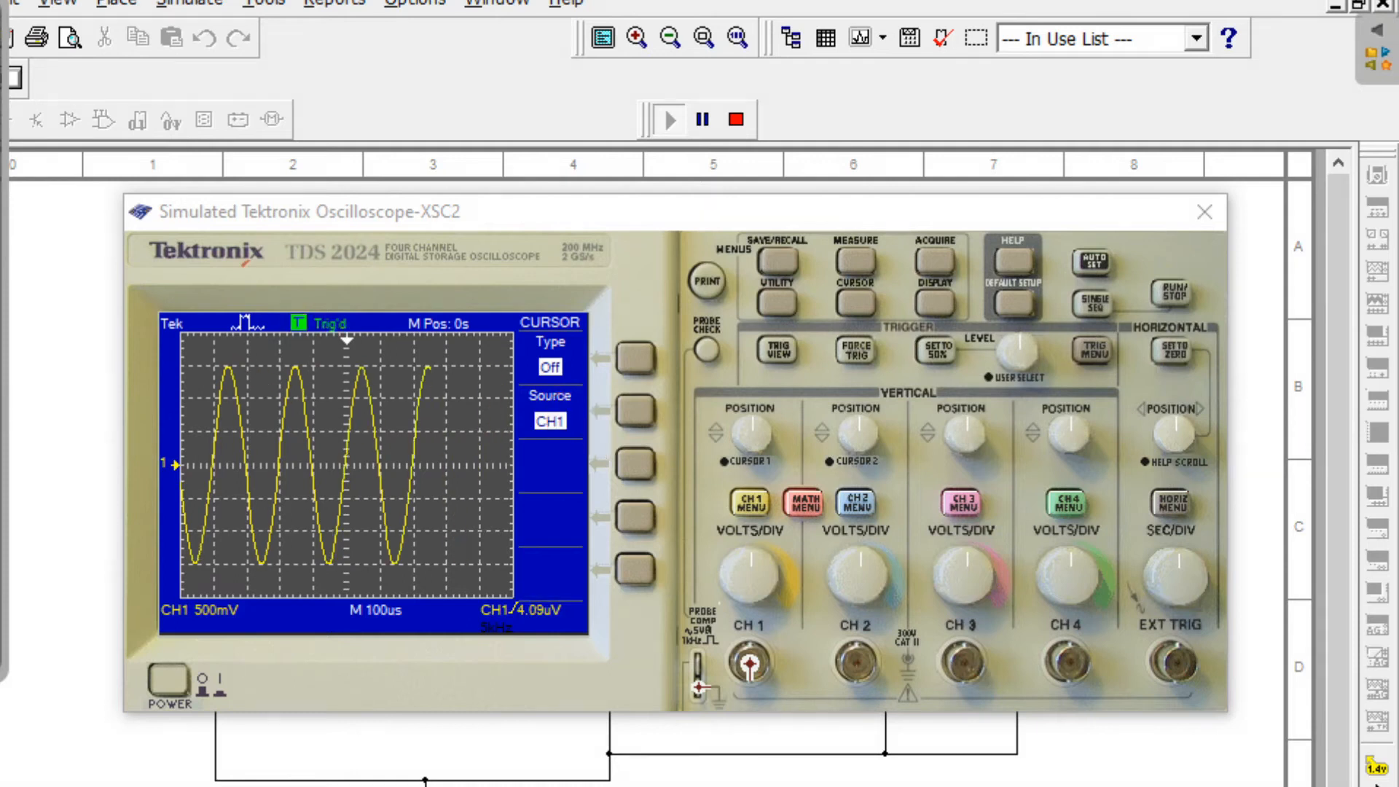
{"action": "left_click", "coordinate": [640, 363]}
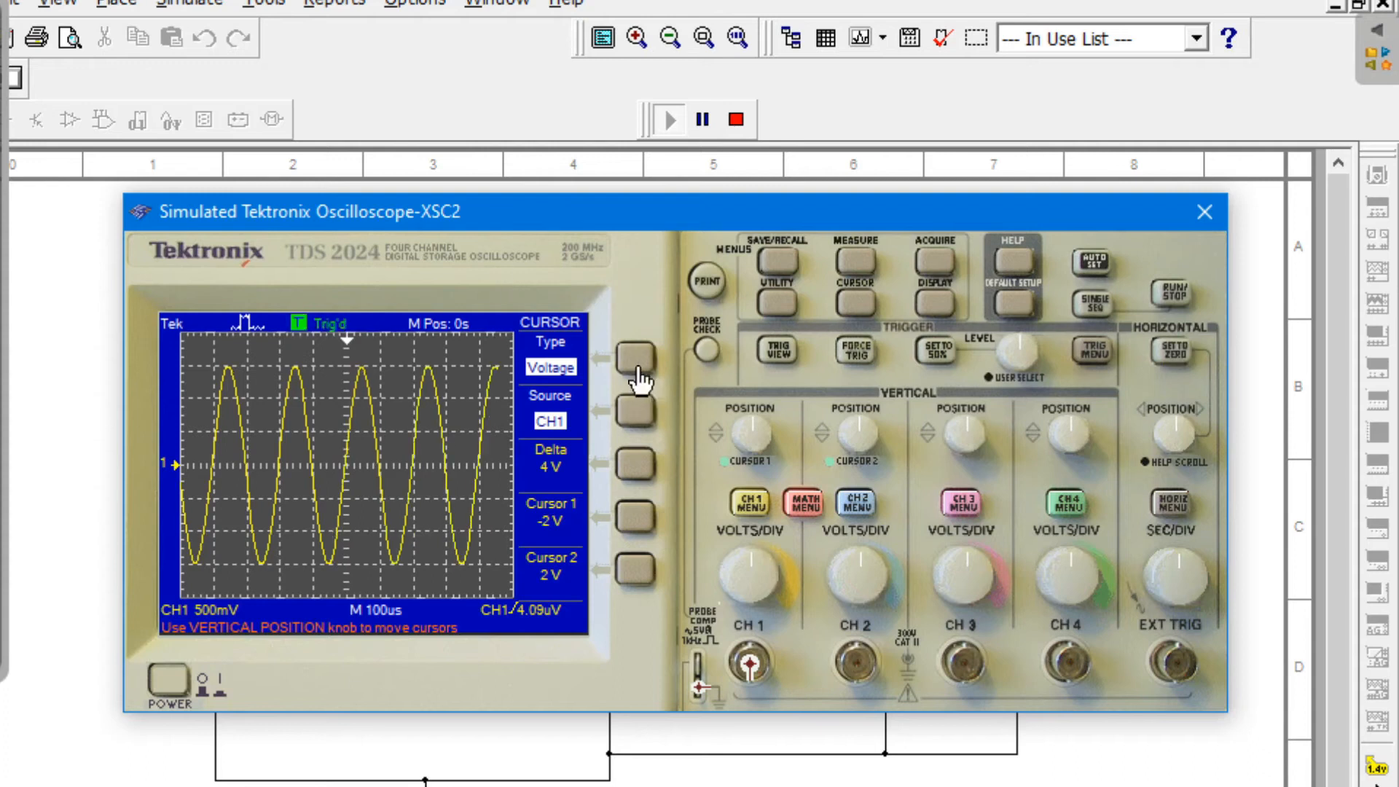
{"action": "left_click", "coordinate": [636, 361]}
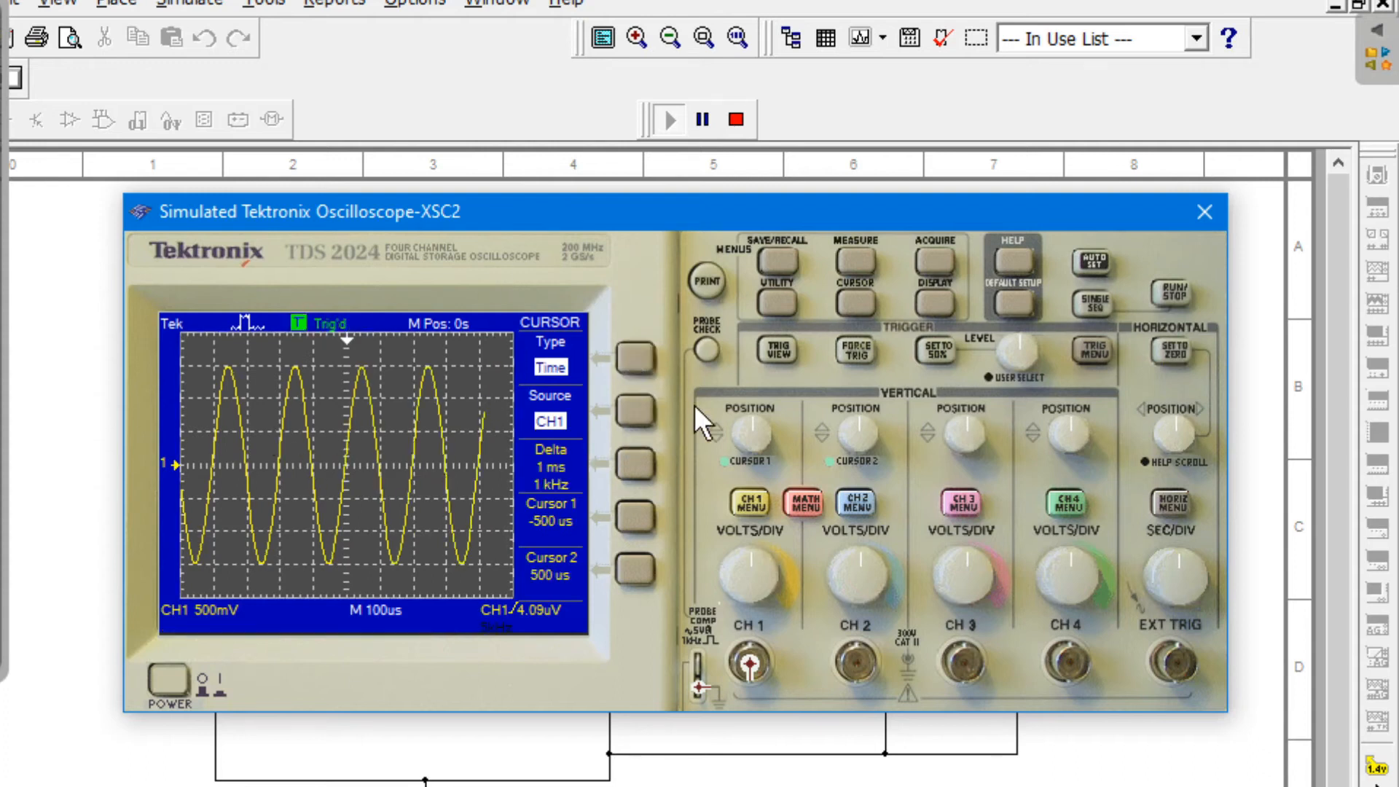
{"action": "left_click", "coordinate": [637, 363]}
{"action": "left_click", "coordinate": [637, 362]}
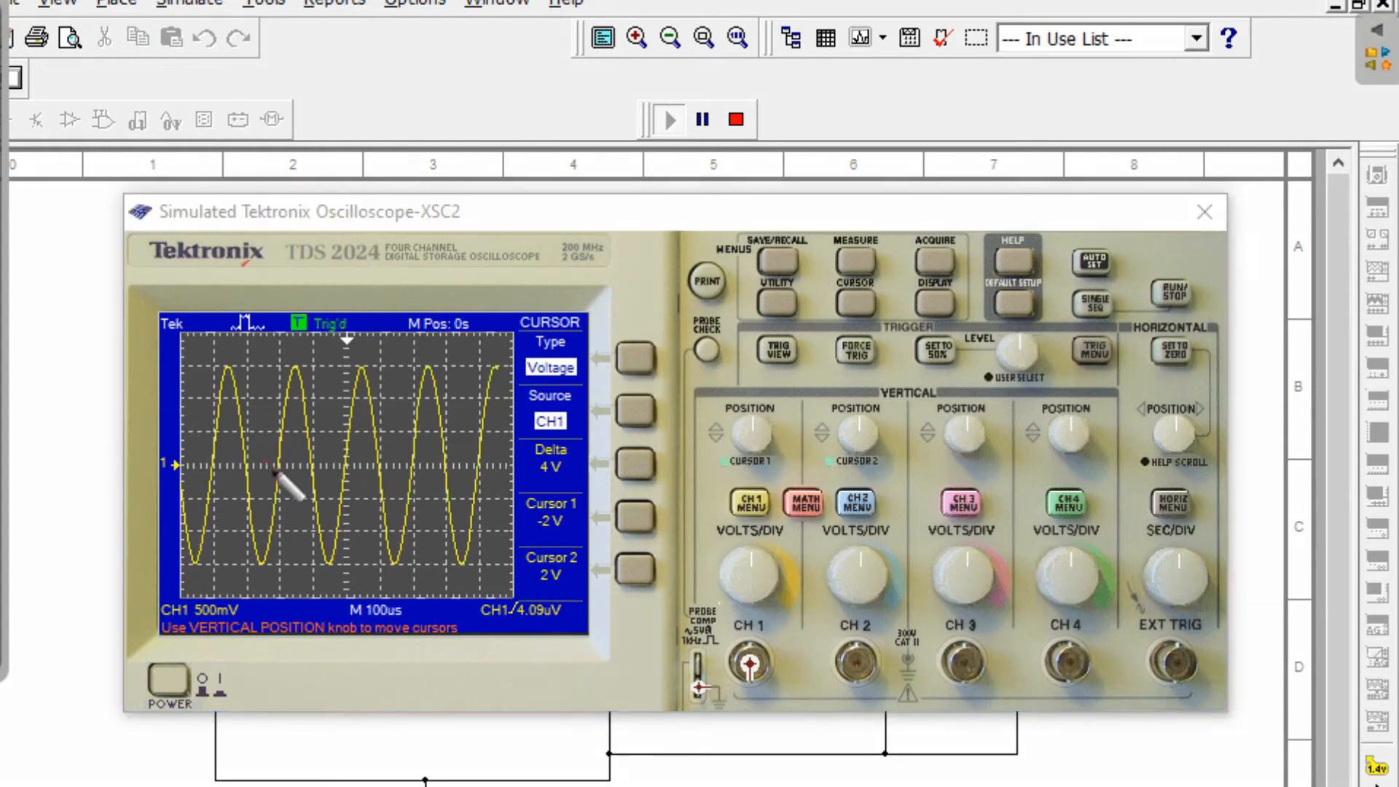
{"action": "left_click", "coordinate": [638, 360]}
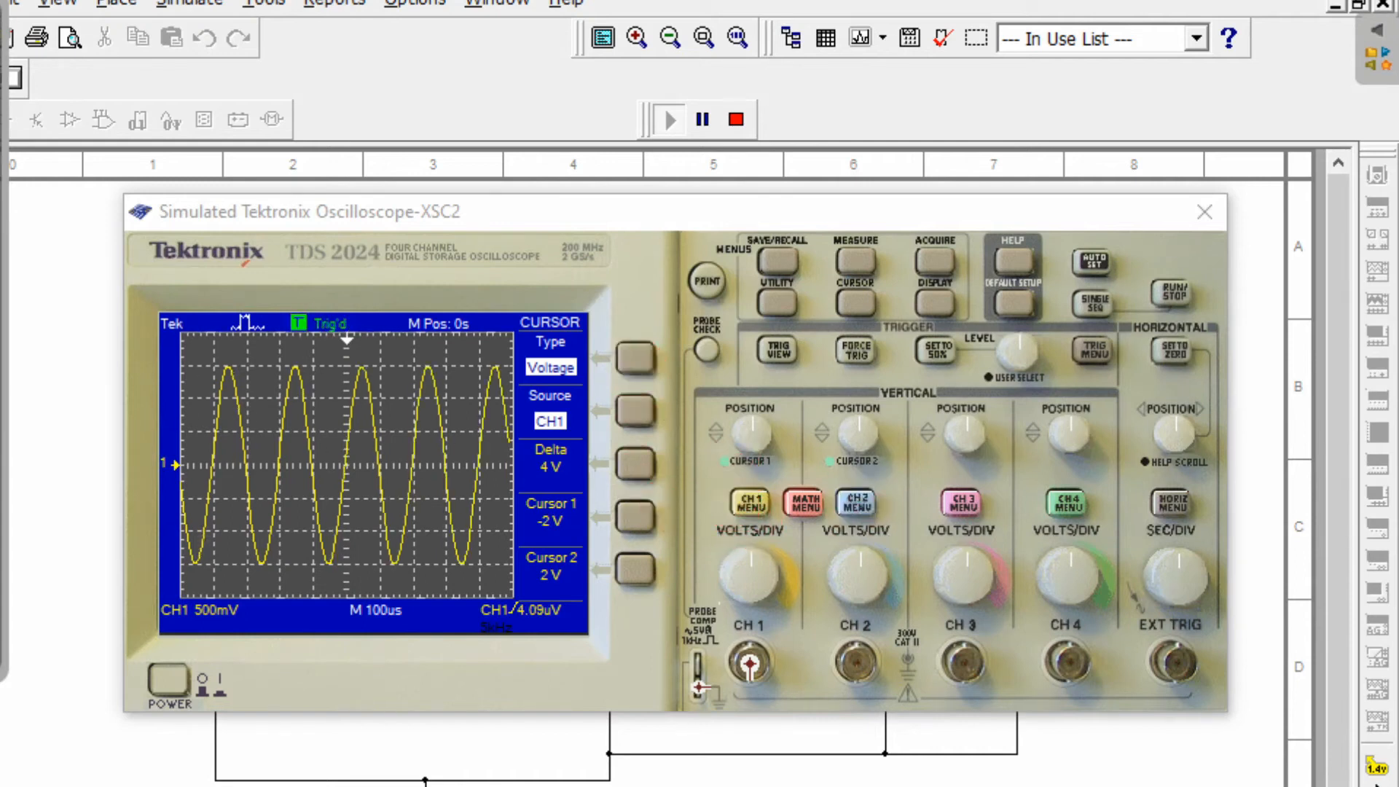
{"action": "mouse_move", "coordinate": [778, 410]}
{"action": "left_mouse_down"}
{"action": "mouse_move", "coordinate": [736, 397]}
{"action": "mouse_move", "coordinate": [758, 496]}
{"action": "left_mouse_up"}
{"action": "left_click_drag", "start_coordinate": [864, 398], "coordinate": [822, 435]}
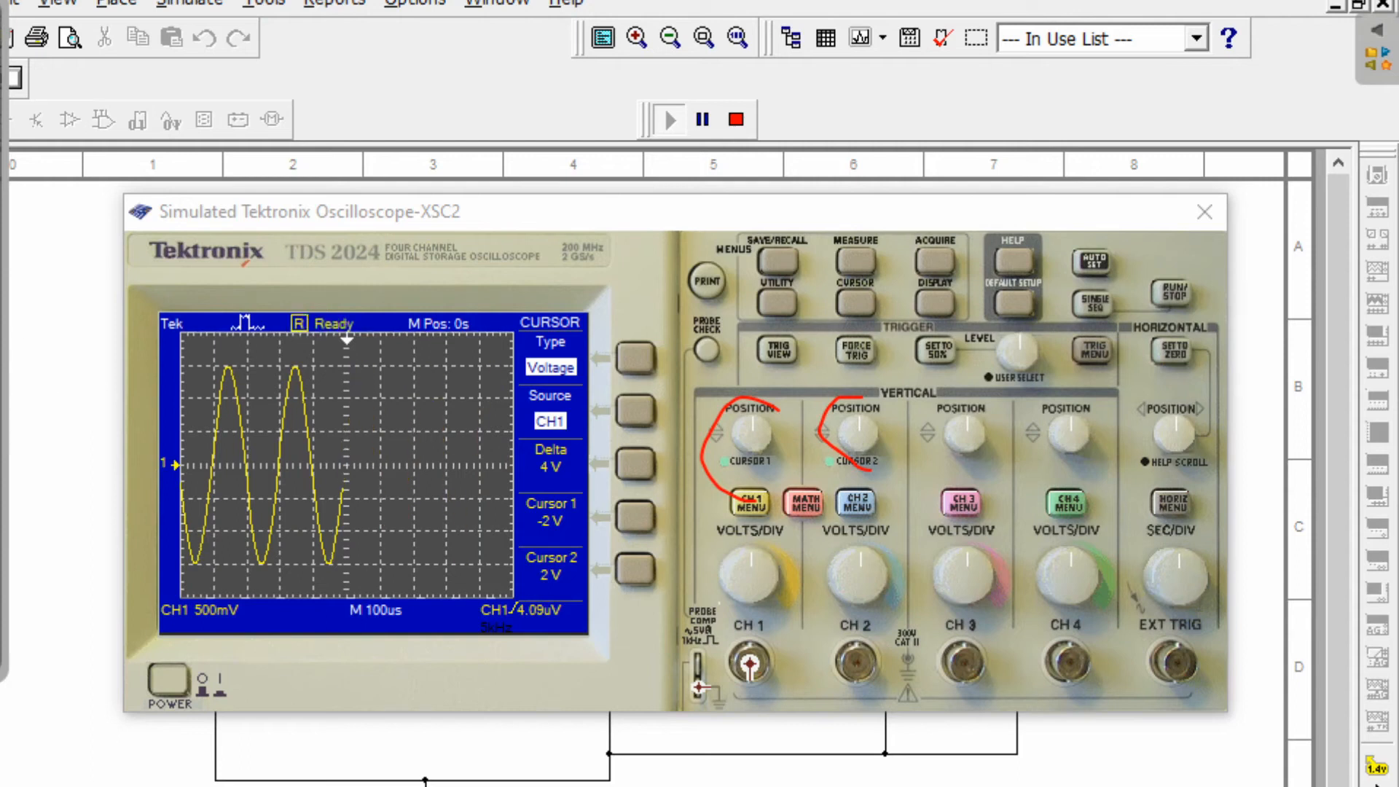
{"action": "mouse_move", "coordinate": [696, 408]}
{"action": "left_mouse_down"}
{"action": "mouse_move", "coordinate": [789, 543]}
{"action": "mouse_move", "coordinate": [838, 441]}
{"action": "left_mouse_up"}
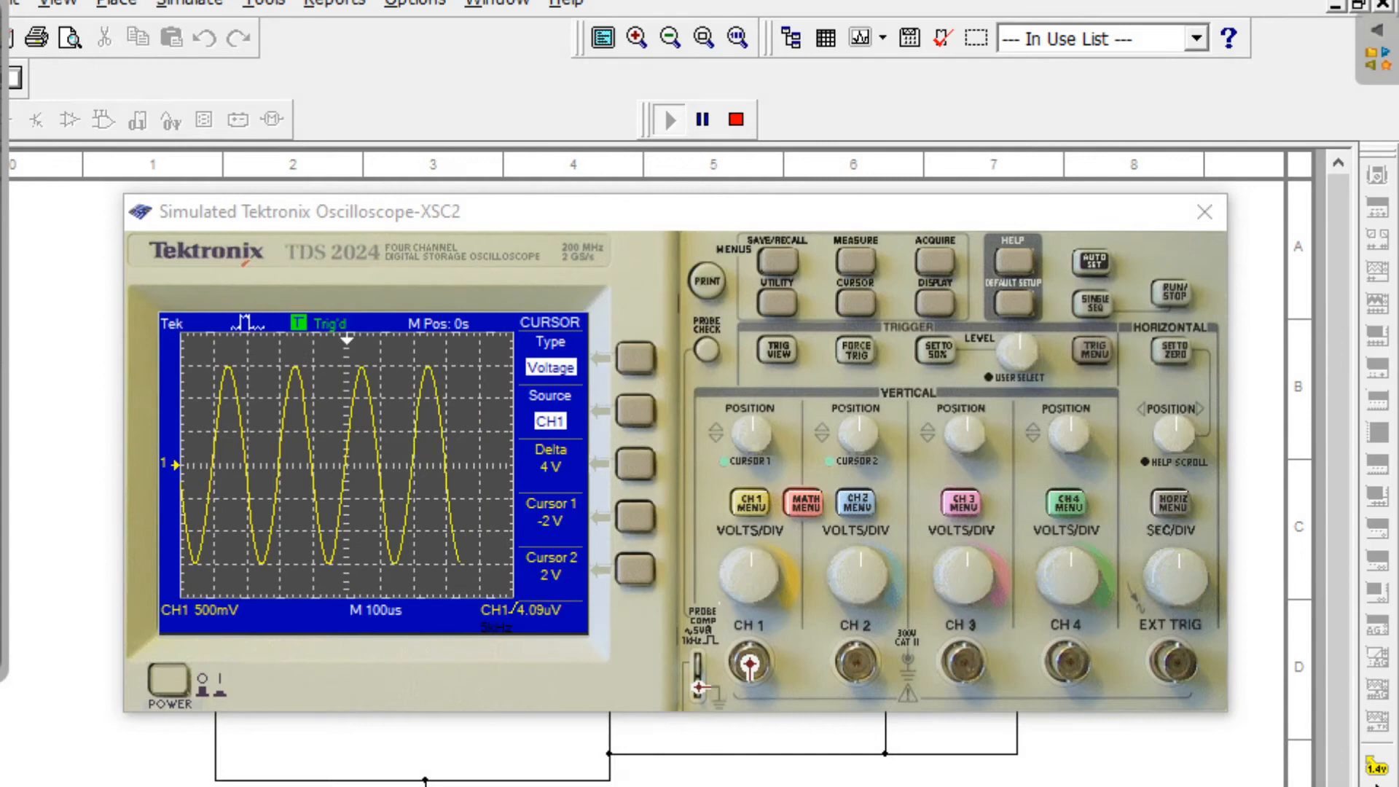
- Measure the waveform's peak voltage by placing Cursor 1 at 0 V and Cursor 2 at the positive peaks
{"action": "mouse_move", "coordinate": [754, 424]}
{"action": "left_mouse_down"}
{"action": "mouse_move", "coordinate": [771, 454]}
{"action": "mouse_move", "coordinate": [765, 428]}
{"action": "mouse_move", "coordinate": [755, 461]}
{"action": "mouse_move", "coordinate": [728, 462]}
{"action": "mouse_move", "coordinate": [768, 440]}
{"action": "mouse_move", "coordinate": [762, 460]}
{"action": "mouse_move", "coordinate": [736, 469]}
{"action": "mouse_move", "coordinate": [712, 447]}
{"action": "mouse_move", "coordinate": [710, 421]}
{"action": "mouse_move", "coordinate": [763, 405]}
{"action": "left_mouse_up"}
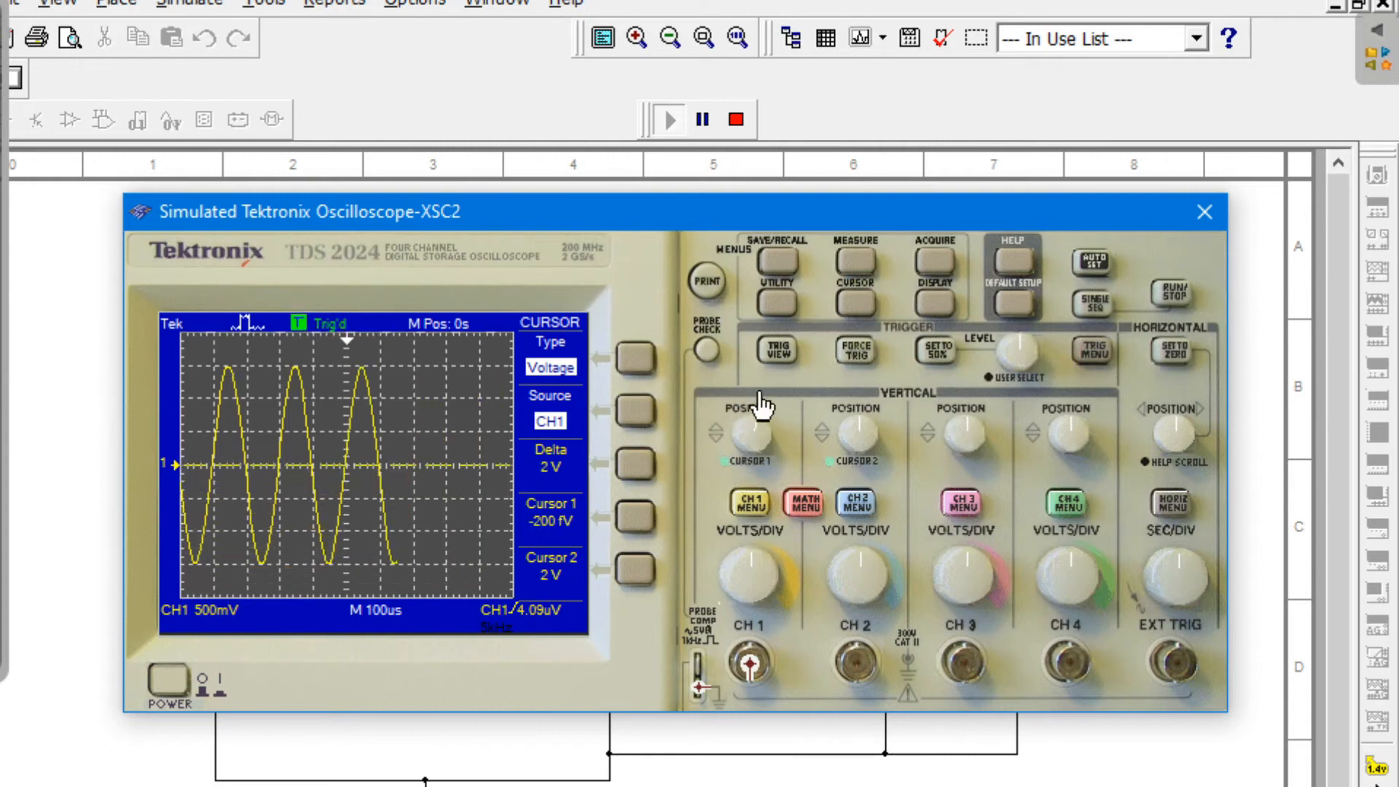
{"action": "left_click_drag", "start_coordinate": [772, 397], "coordinate": [746, 392]}
{"action": "left_click", "coordinate": [3, 437]}
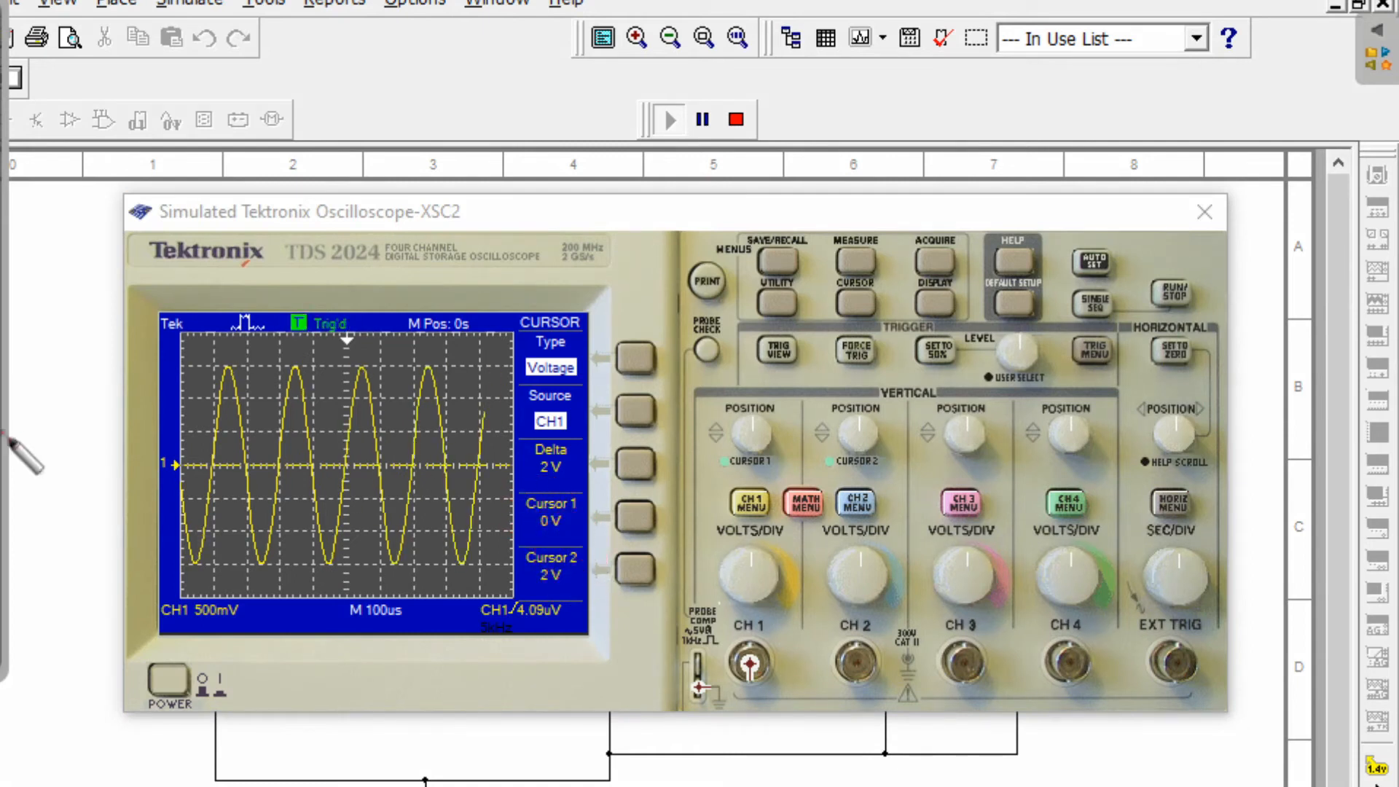
{"action": "left_click", "coordinate": [862, 435]}
{"action": "left_click_drag", "start_coordinate": [862, 435], "coordinate": [862, 468]}
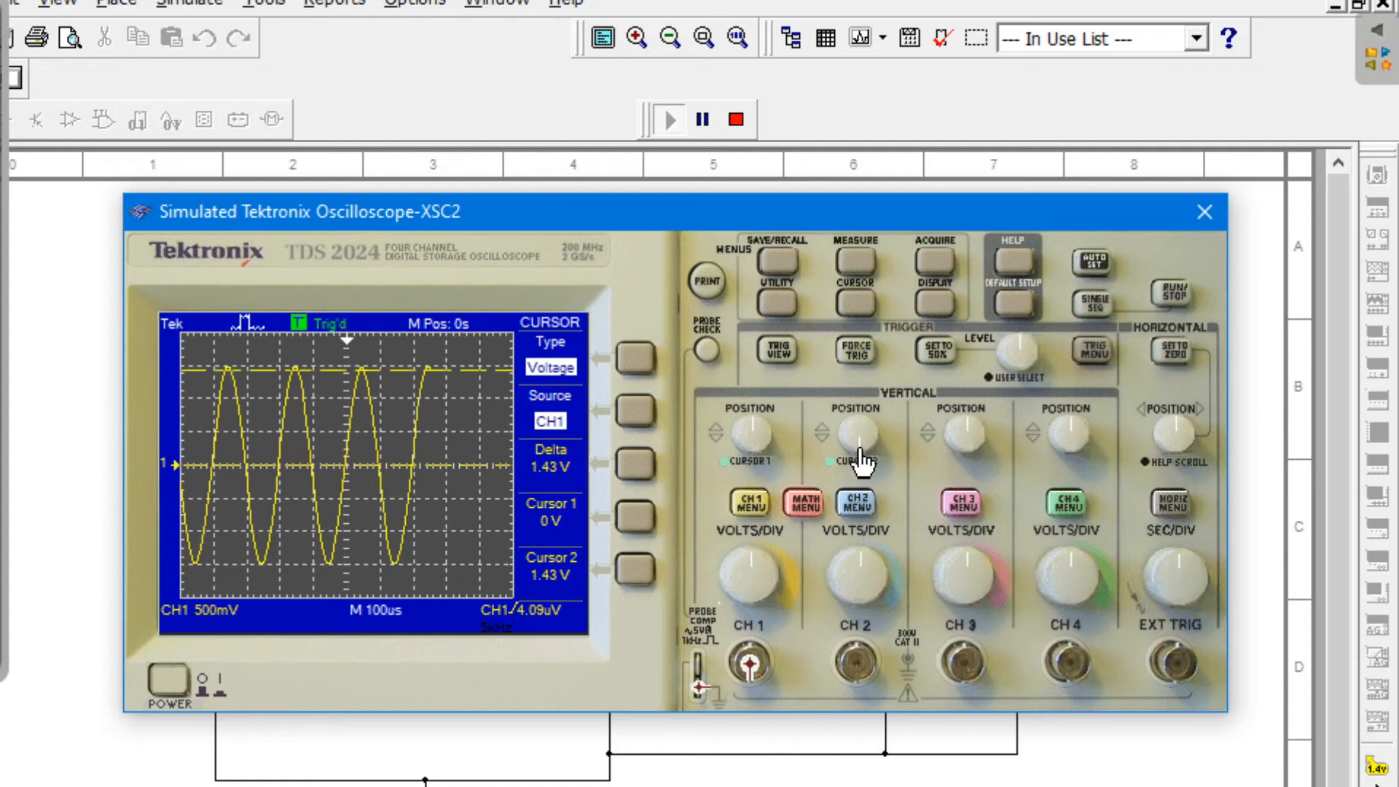
{"action": "left_click_drag", "start_coordinate": [862, 459], "coordinate": [906, 456]}
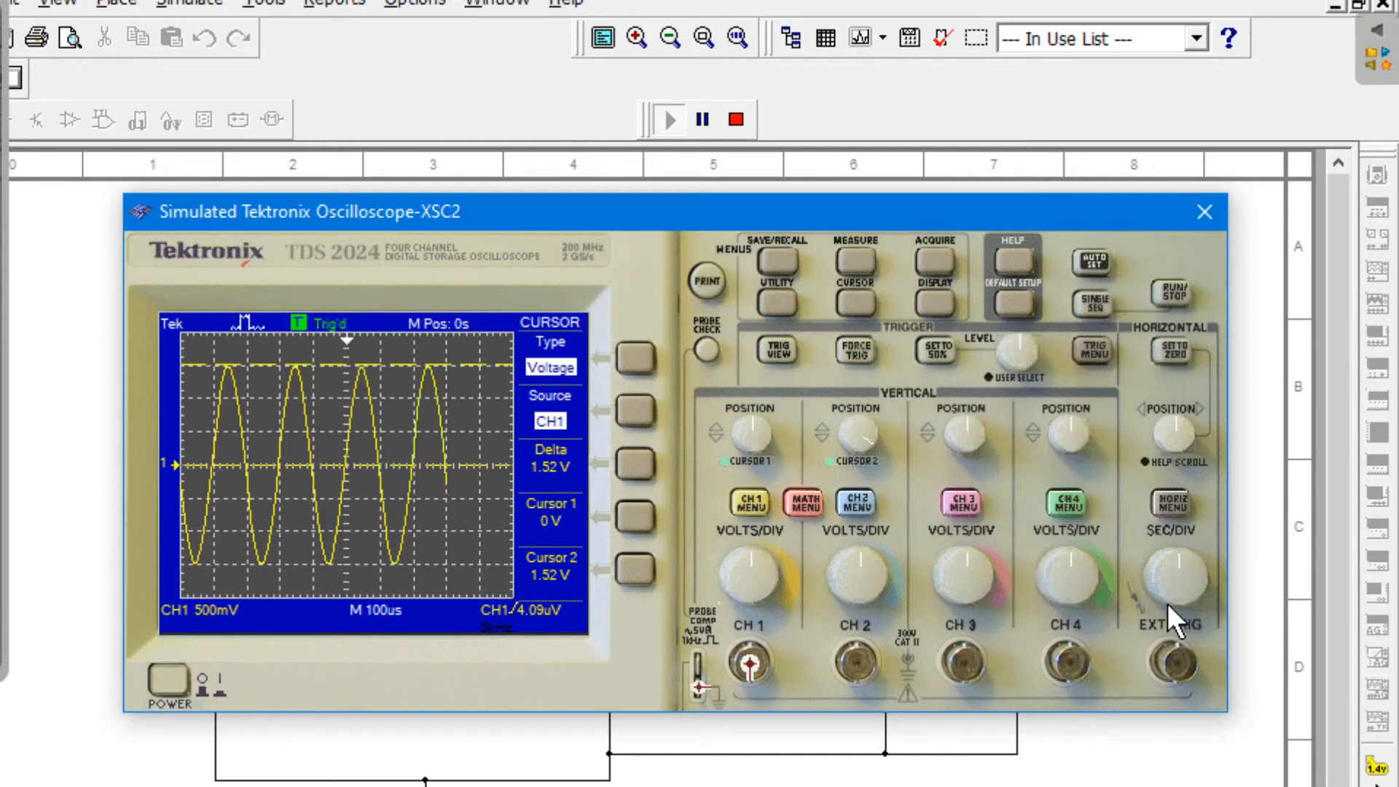
- Set XSC2's horizontal scale to 50 us per division to stretch the waveform
{"action": "left_click", "coordinate": [1188, 559]}
{"action": "left_click", "coordinate": [1173, 558]}
{"action": "left_click", "coordinate": [1173, 558]}
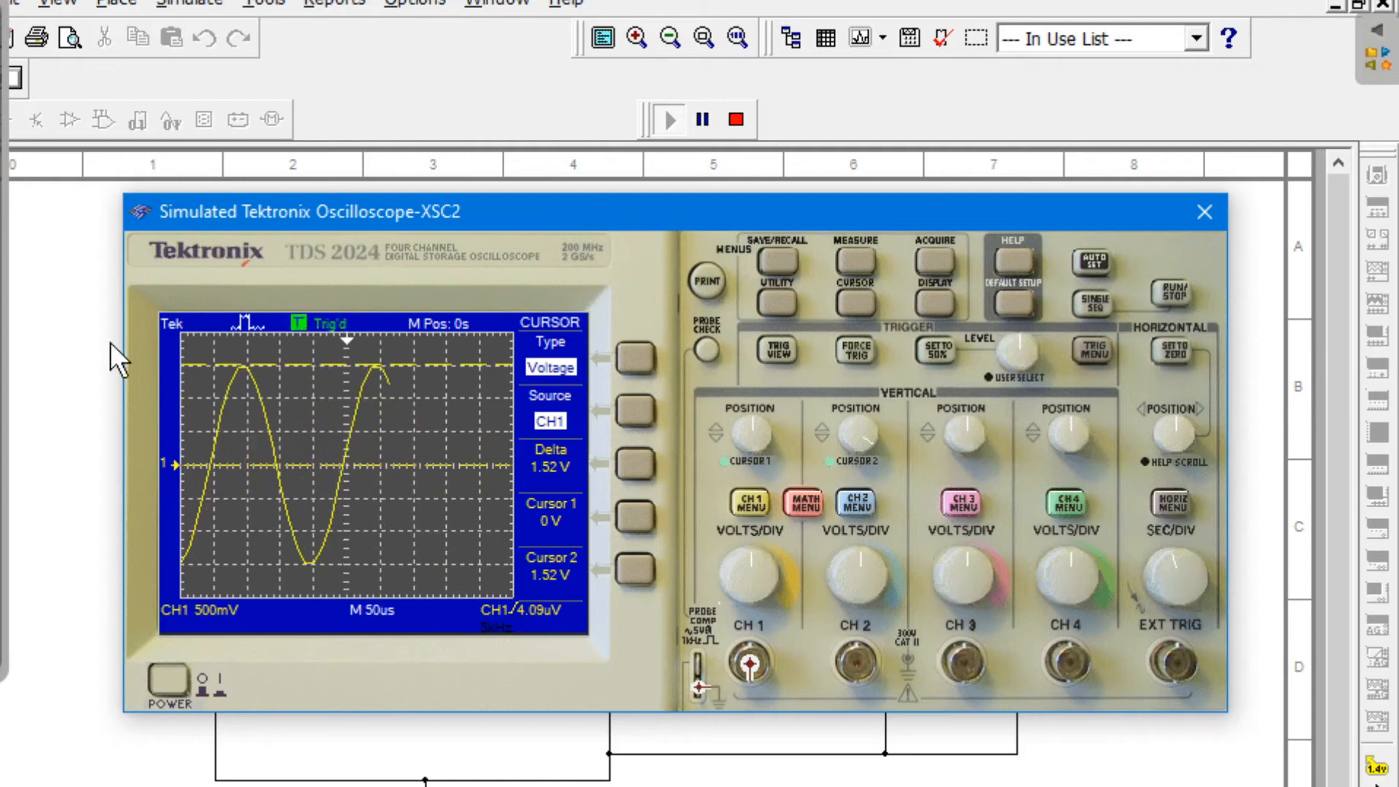
{"action": "left_click", "coordinate": [1180, 610]}
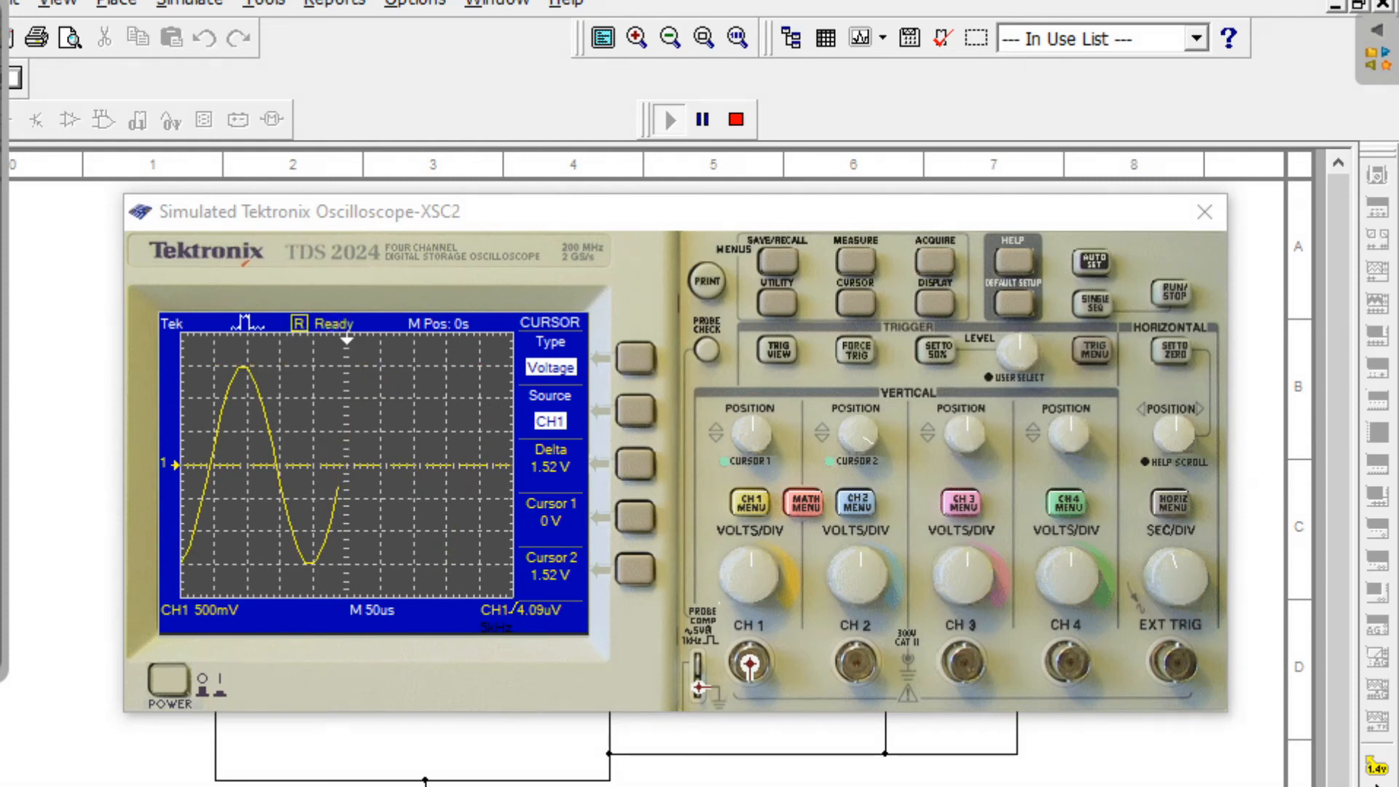
- Measure the period with Time cursors, placing Cursor 1 and Cursor 2 on two successive rising zero crossings
{"action": "left_click", "coordinate": [630, 365]}
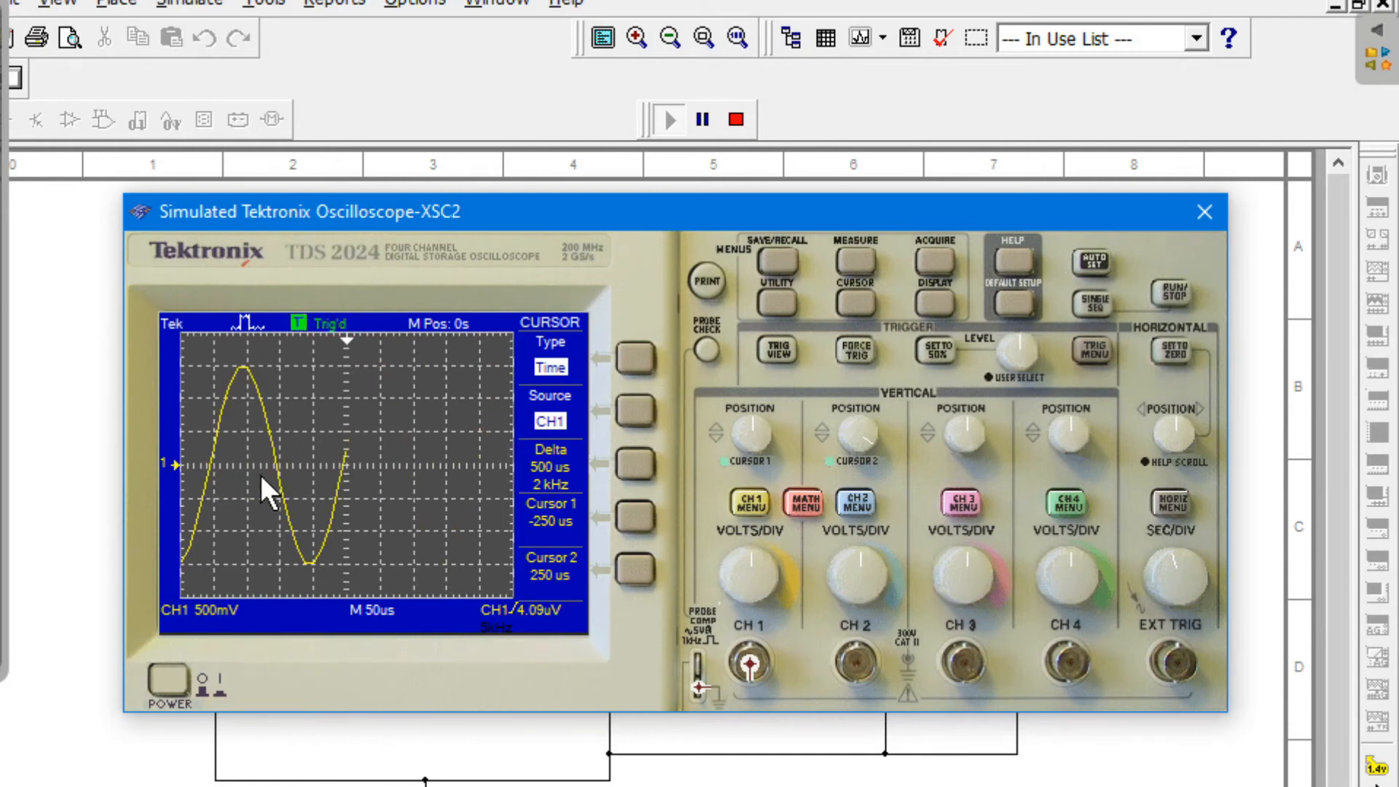
{"action": "left_click_drag", "start_coordinate": [755, 421], "coordinate": [723, 478]}
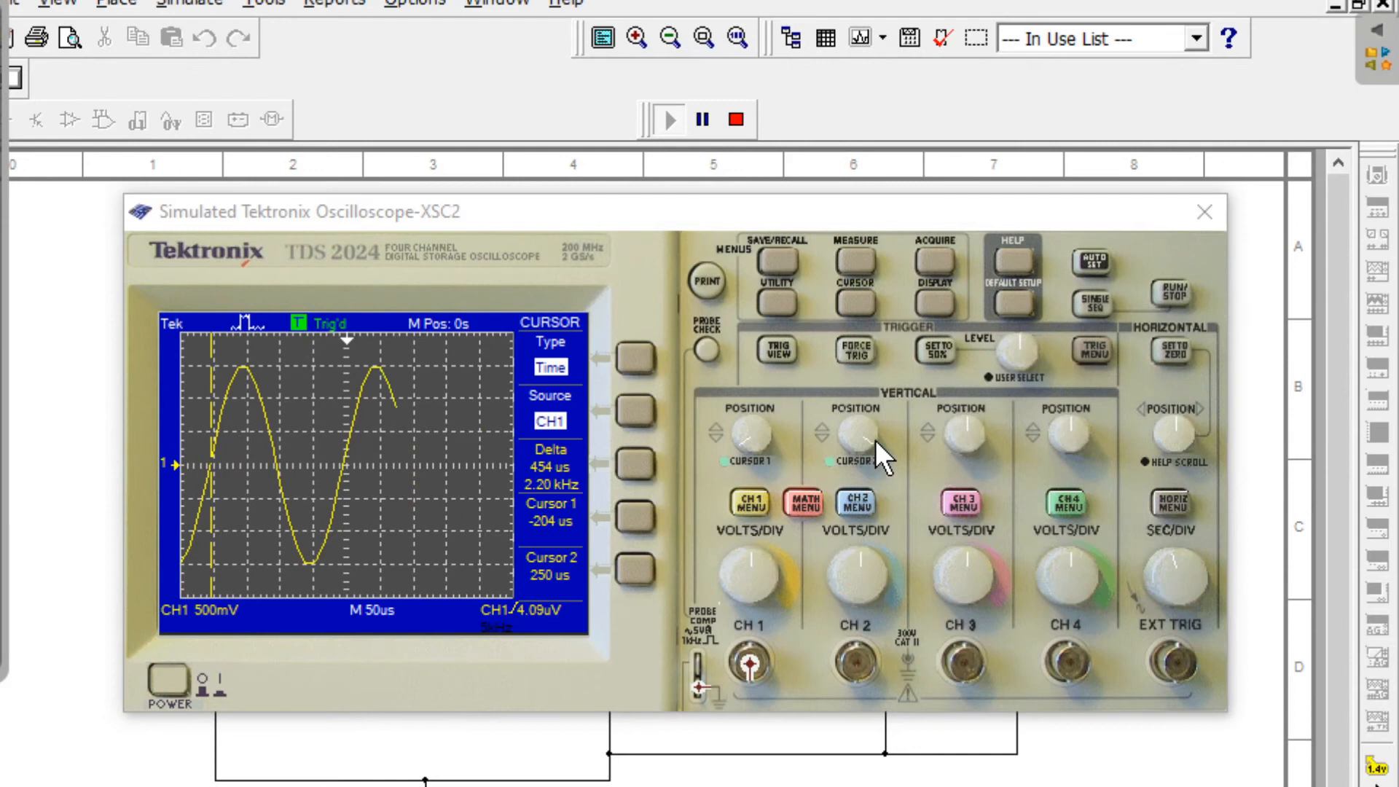
{"action": "mouse_move", "coordinate": [869, 456]}
{"action": "left_mouse_down"}
{"action": "mouse_move", "coordinate": [812, 429]}
{"action": "mouse_move", "coordinate": [776, 448]}
{"action": "mouse_move", "coordinate": [829, 523]}
{"action": "mouse_move", "coordinate": [885, 462]}
{"action": "mouse_move", "coordinate": [819, 438]}
{"action": "mouse_move", "coordinate": [879, 478]}
{"action": "left_mouse_up"}
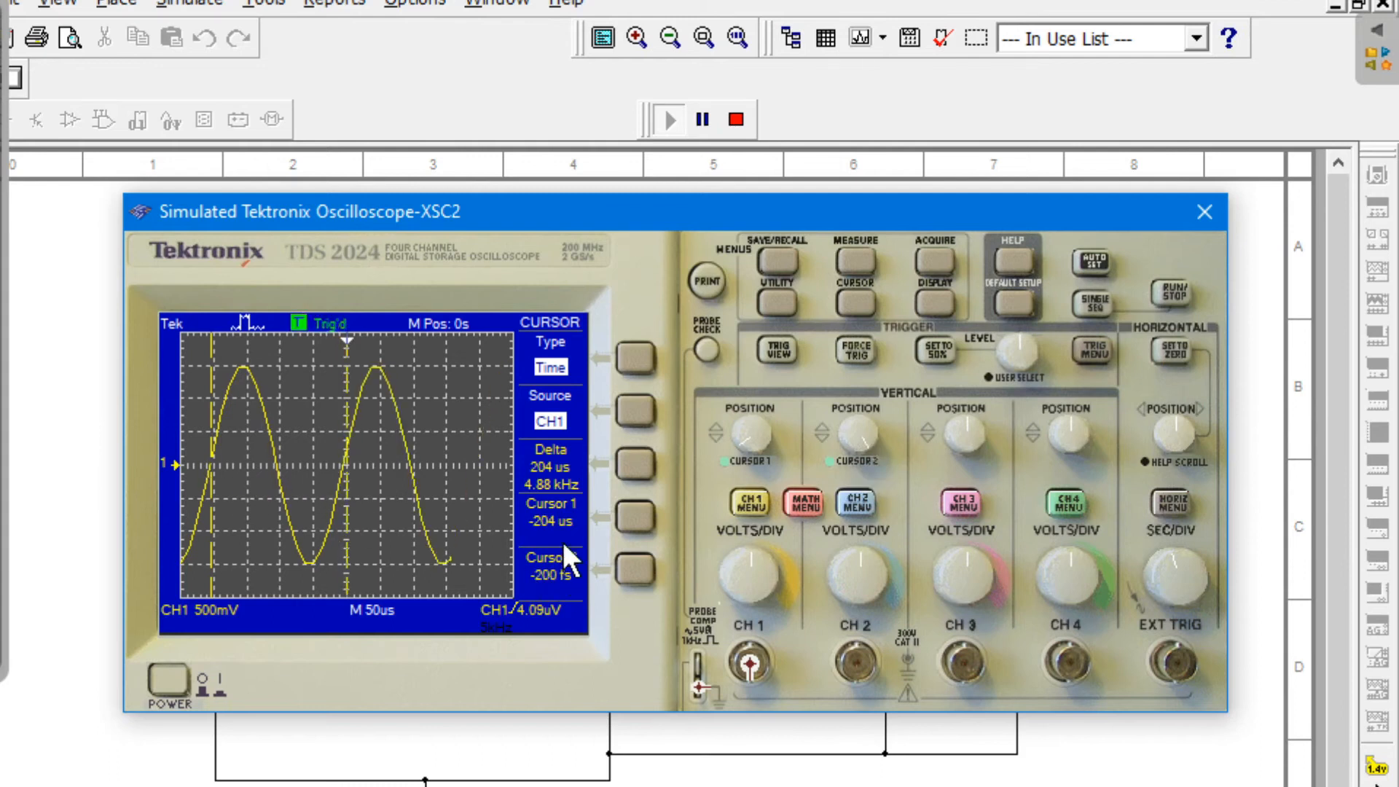
{"action": "left_click", "coordinate": [3, 468]}
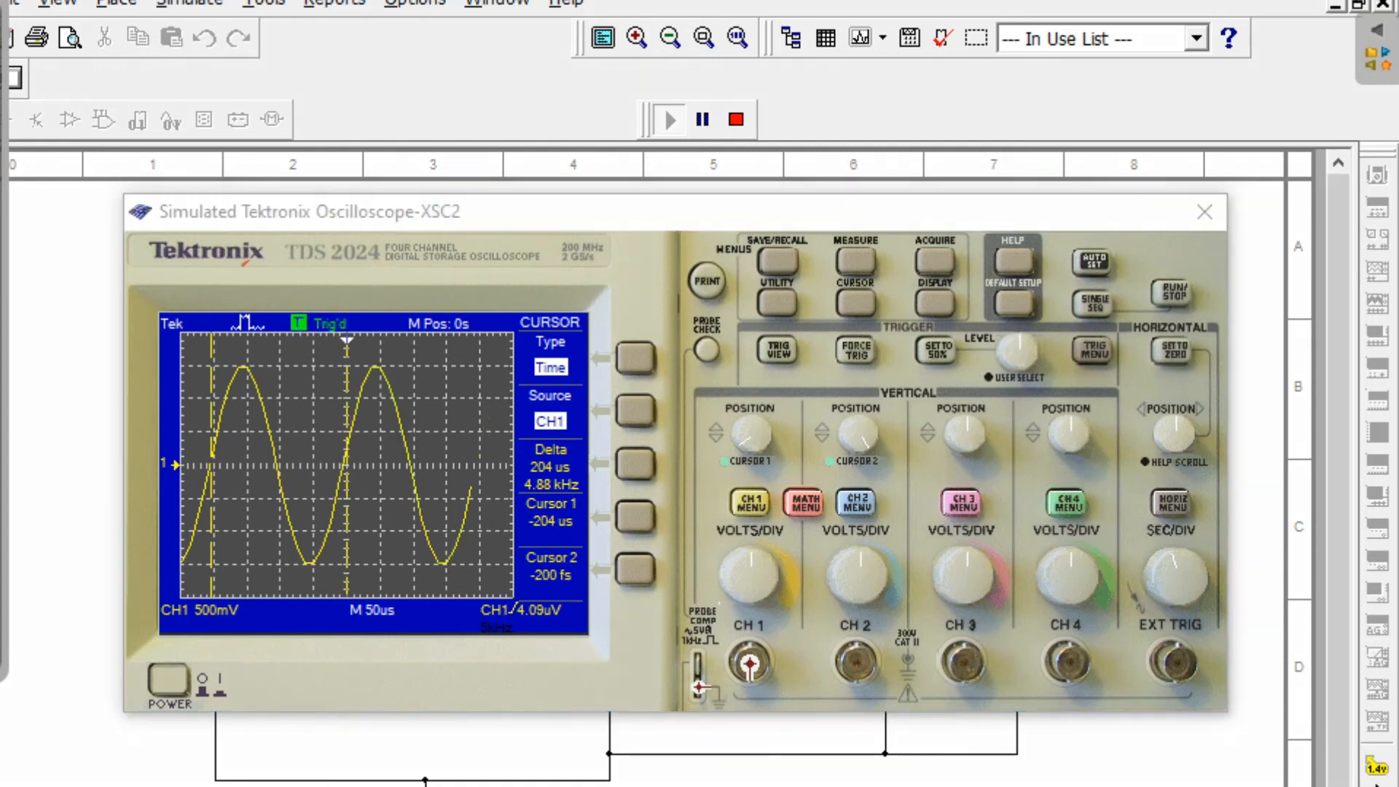
{"action": "left_click", "coordinate": [550, 522]}
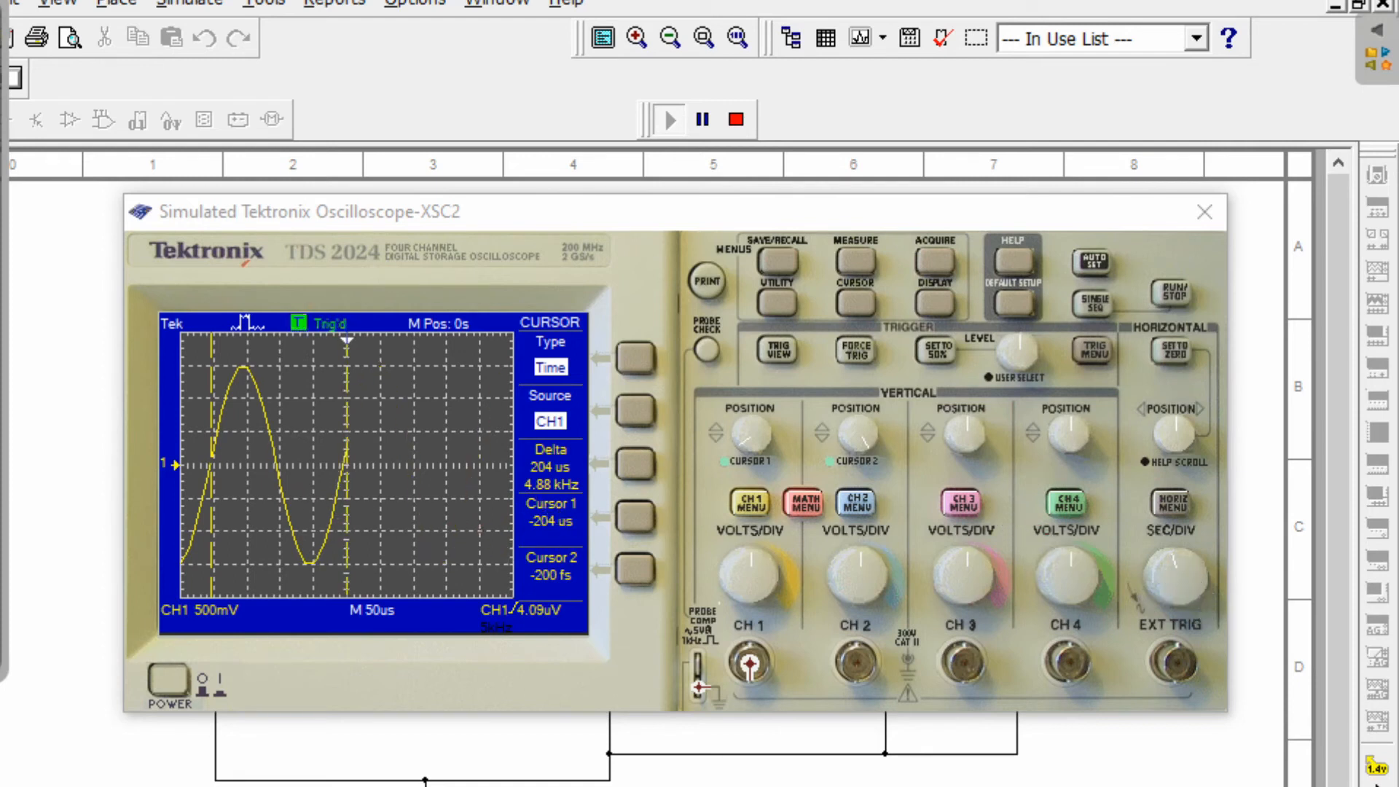
- Try XSC2's horizontal scale at 20 us per division, and return it to 50 us per division
{"action": "left_click", "coordinate": [1181, 563]}
{"action": "left_click", "coordinate": [1166, 557]}
{"action": "left_click", "coordinate": [1166, 568]}
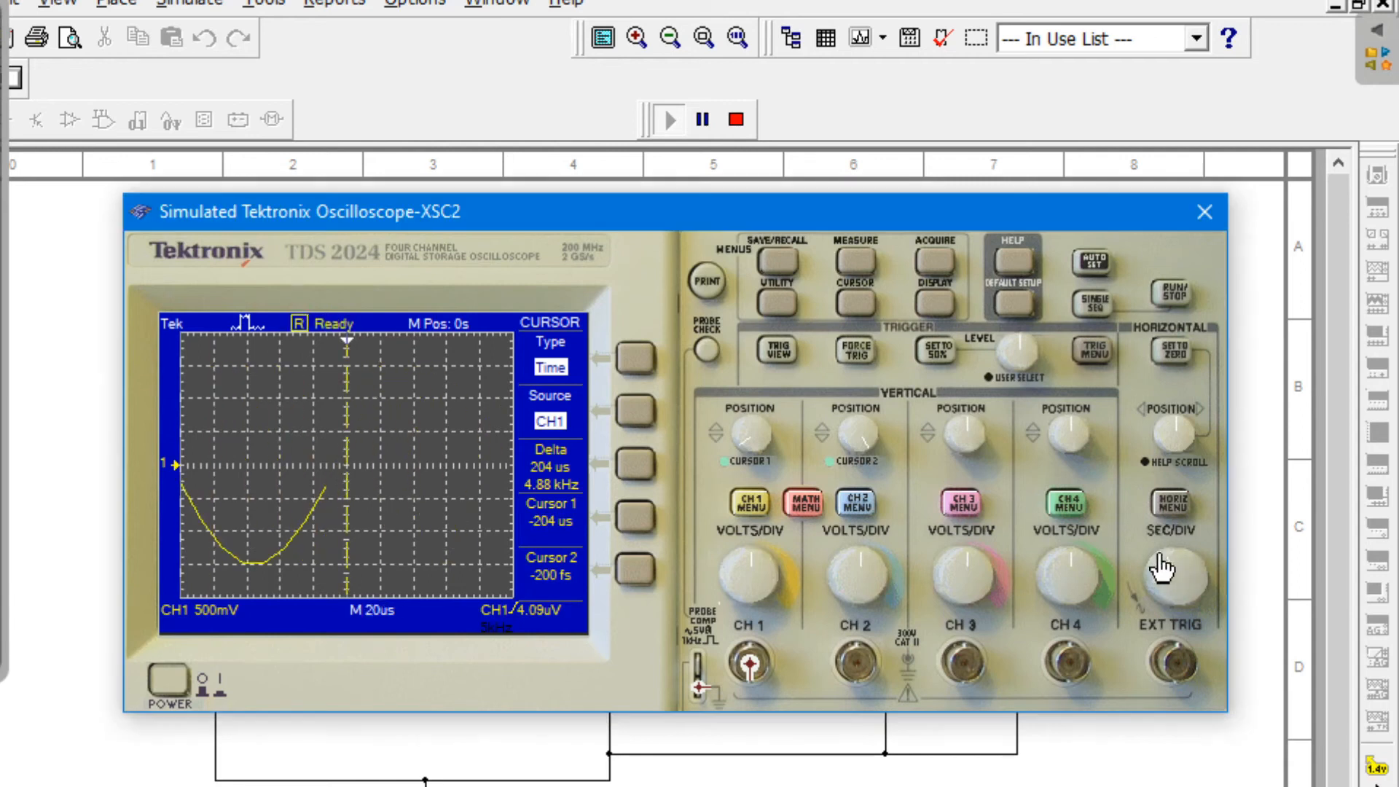
{"action": "left_click", "coordinate": [1169, 569]}
{"action": "left_click", "coordinate": [1163, 568]}
{"action": "left_click", "coordinate": [1171, 577]}
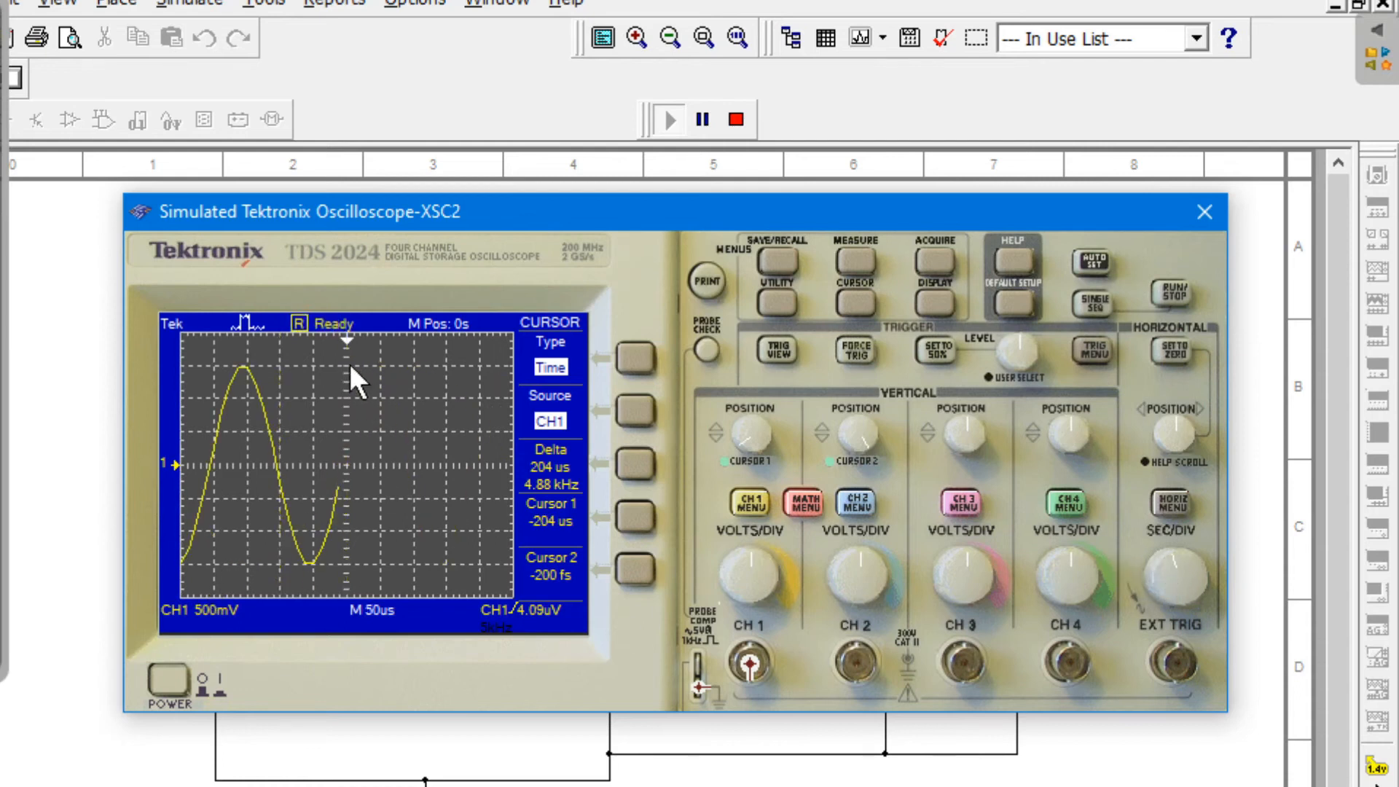
- Fine-tune Cursor 1 to -200 us on the rising zero crossing to refine the period measurement
{"action": "left_click_drag", "start_coordinate": [758, 456], "coordinate": [800, 490]}
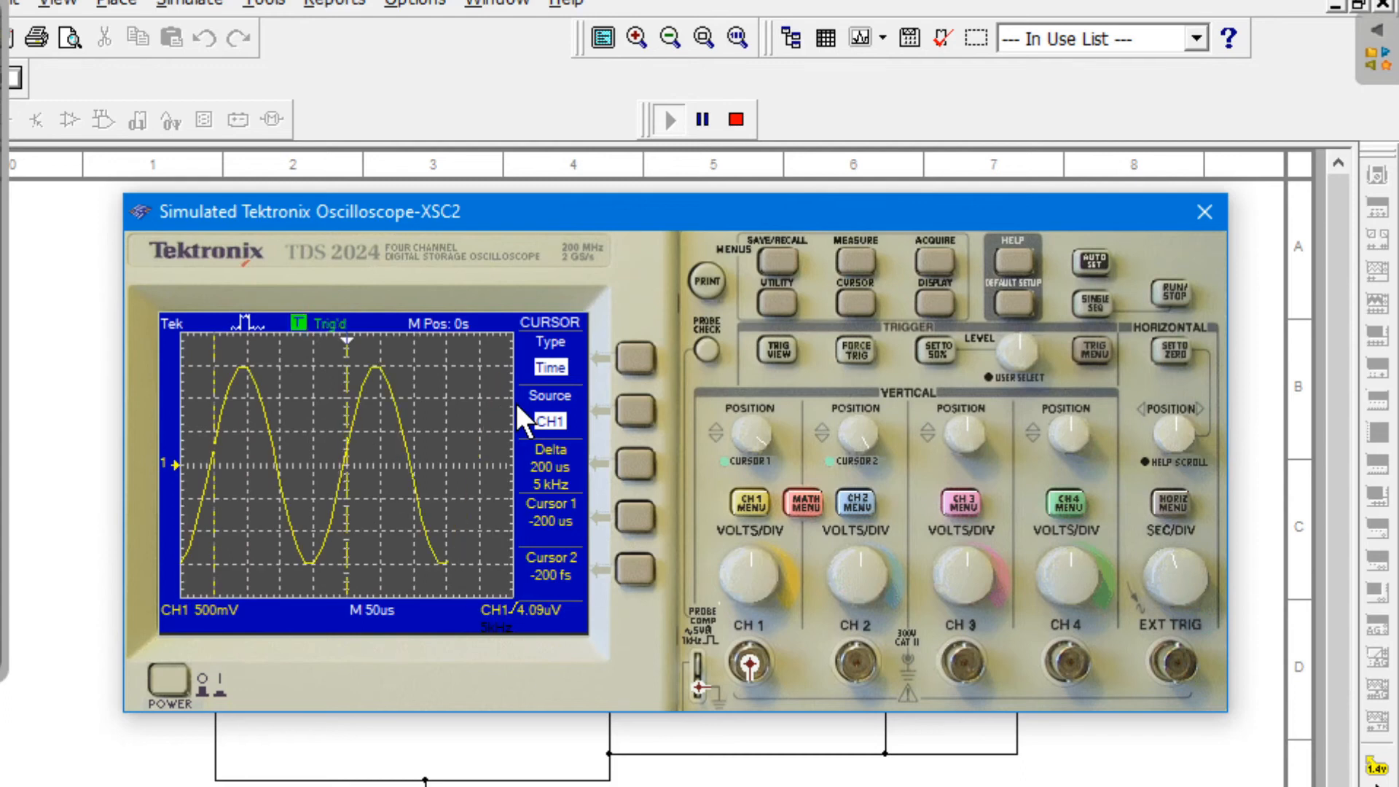
{"action": "left_click", "coordinate": [2, 641]}
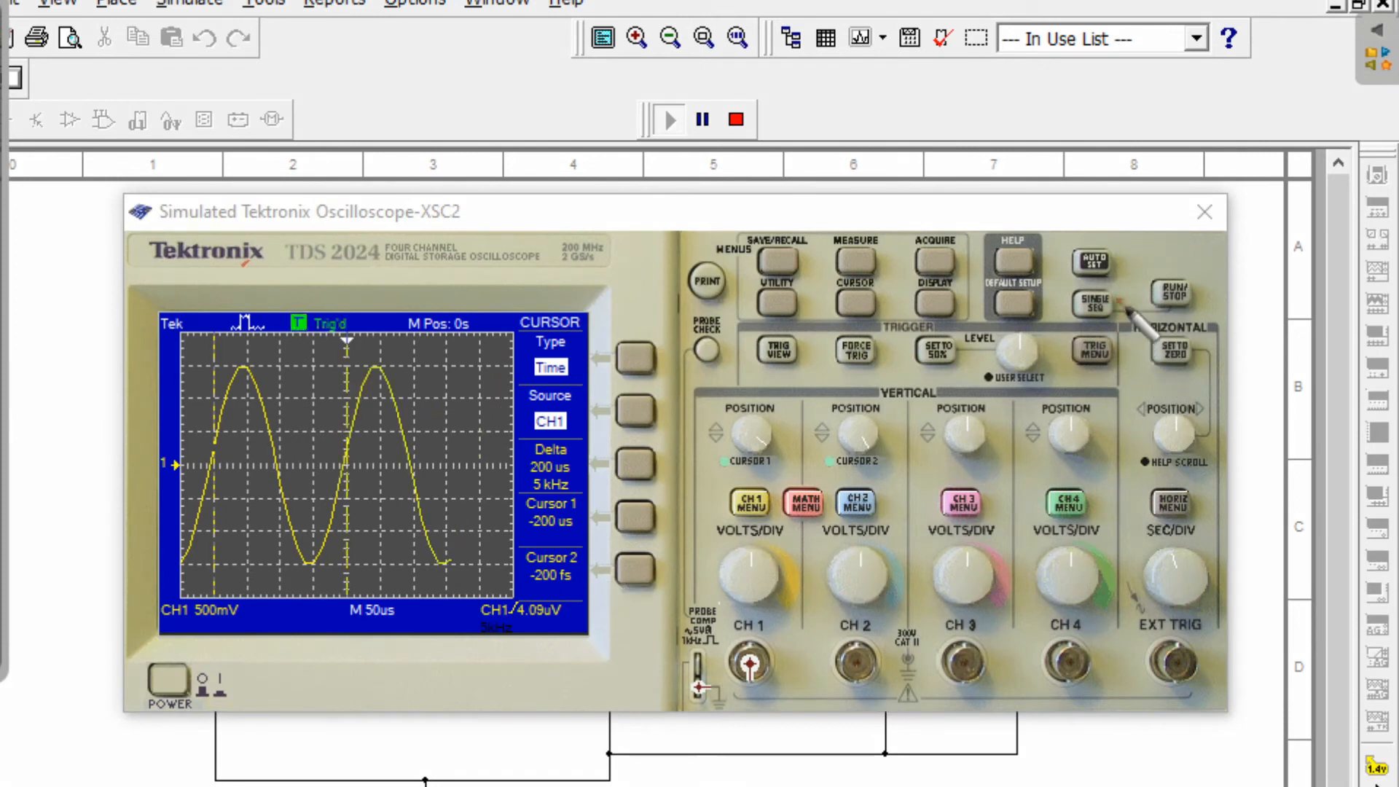
{"action": "left_click", "coordinate": [1103, 268]}
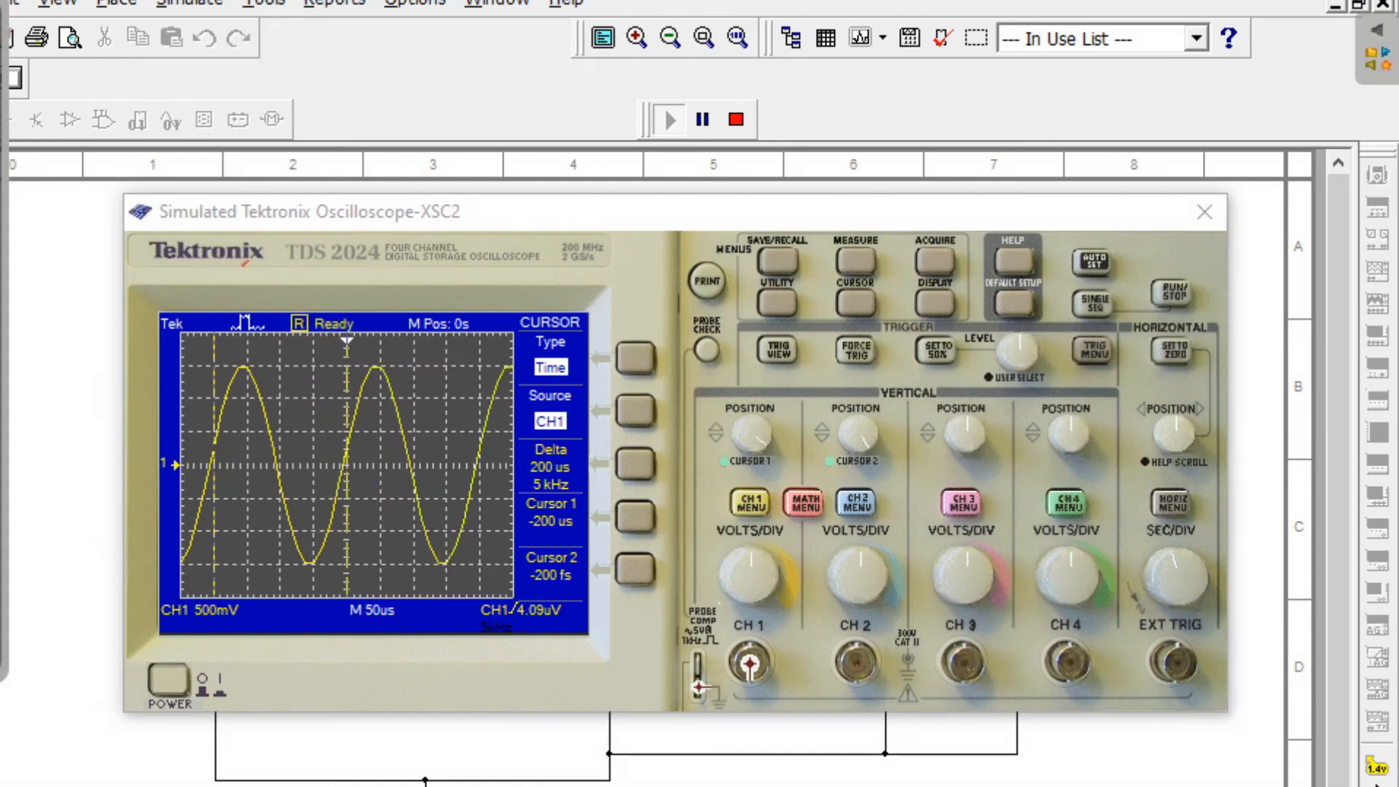
- Close the XSC2 oscilloscope window and bring the whole circuit sheet into view
{"action": "left_click", "coordinate": [1205, 212]}
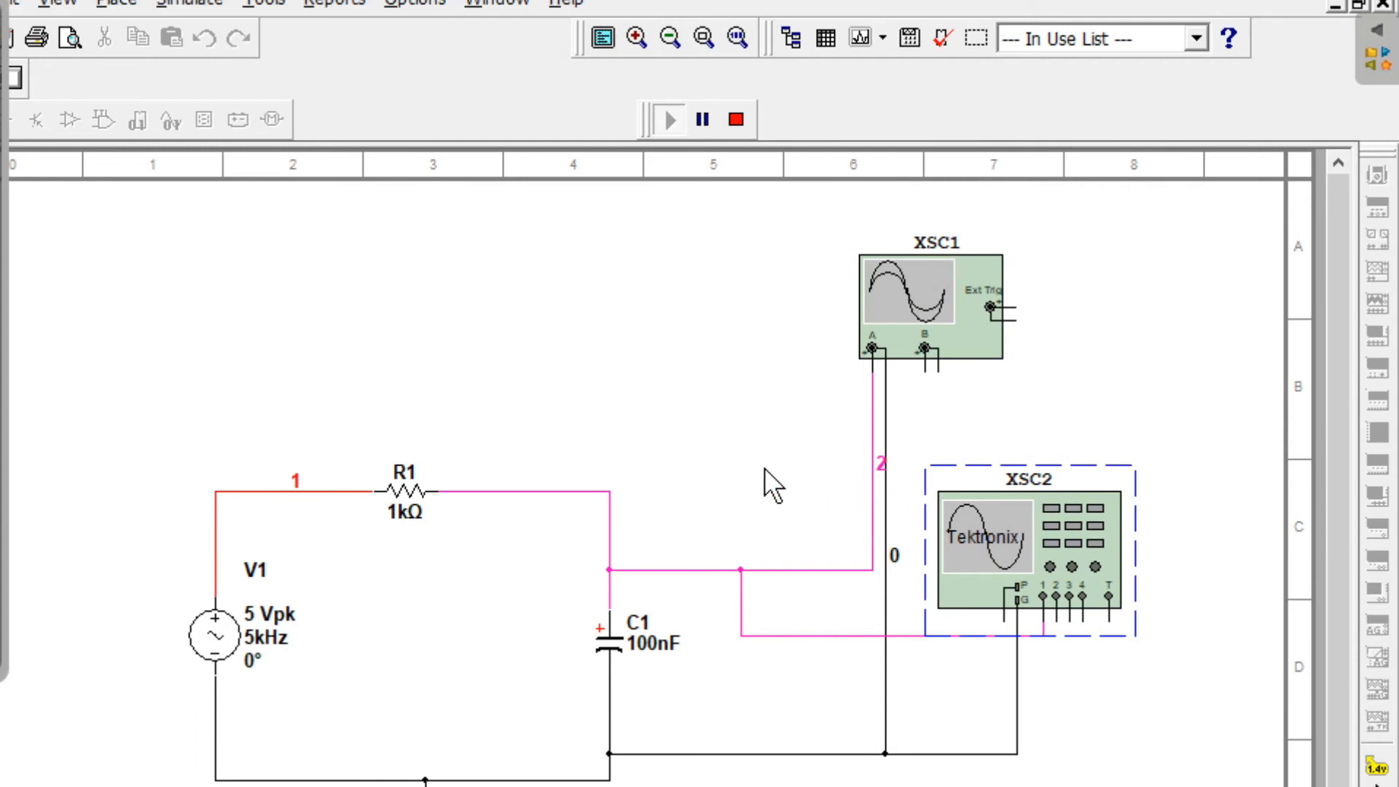
{"action": "scroll", "coordinate": [839, 675], "scroll_direction": "down", "scroll_amount": 2}
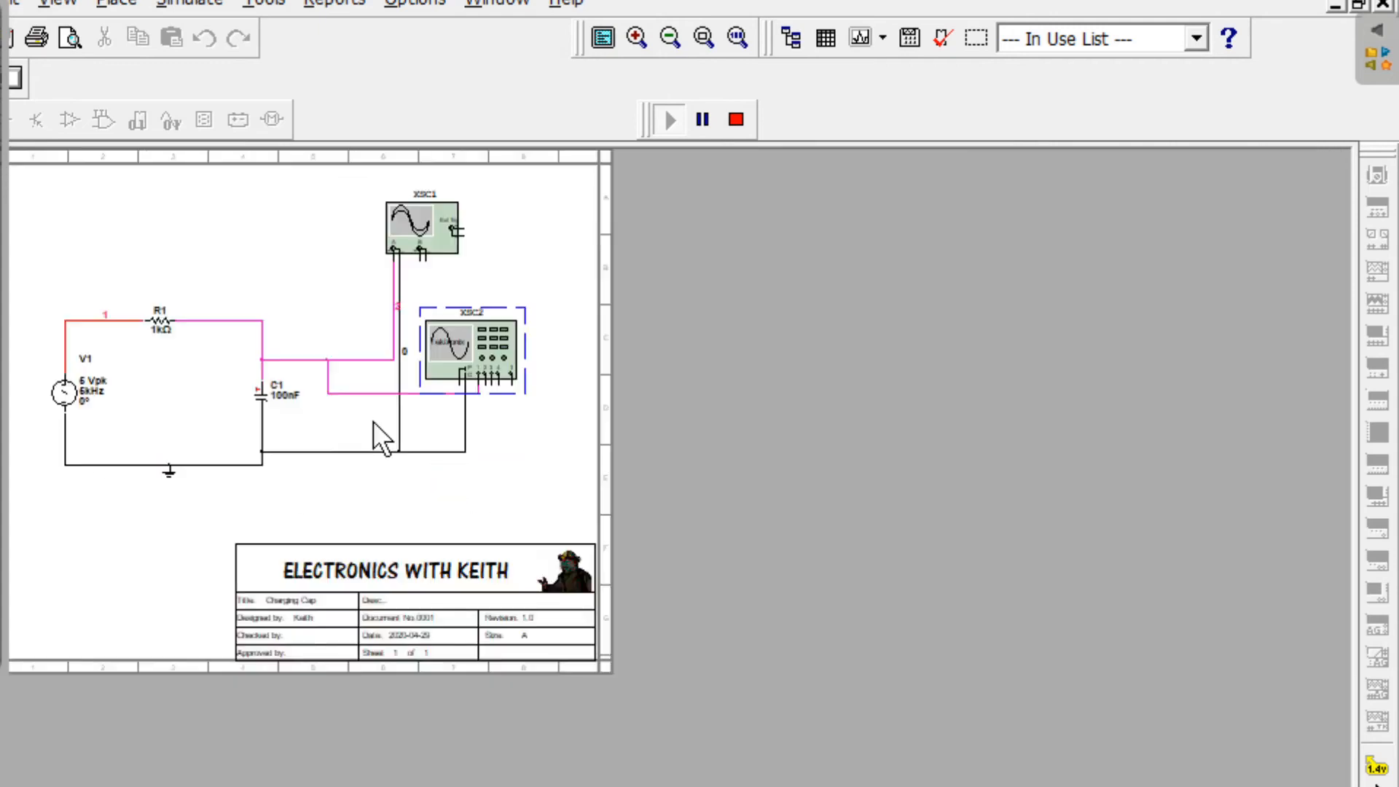
{"action": "scroll", "coordinate": [373, 421], "scroll_direction": "up", "scroll_amount": 1}
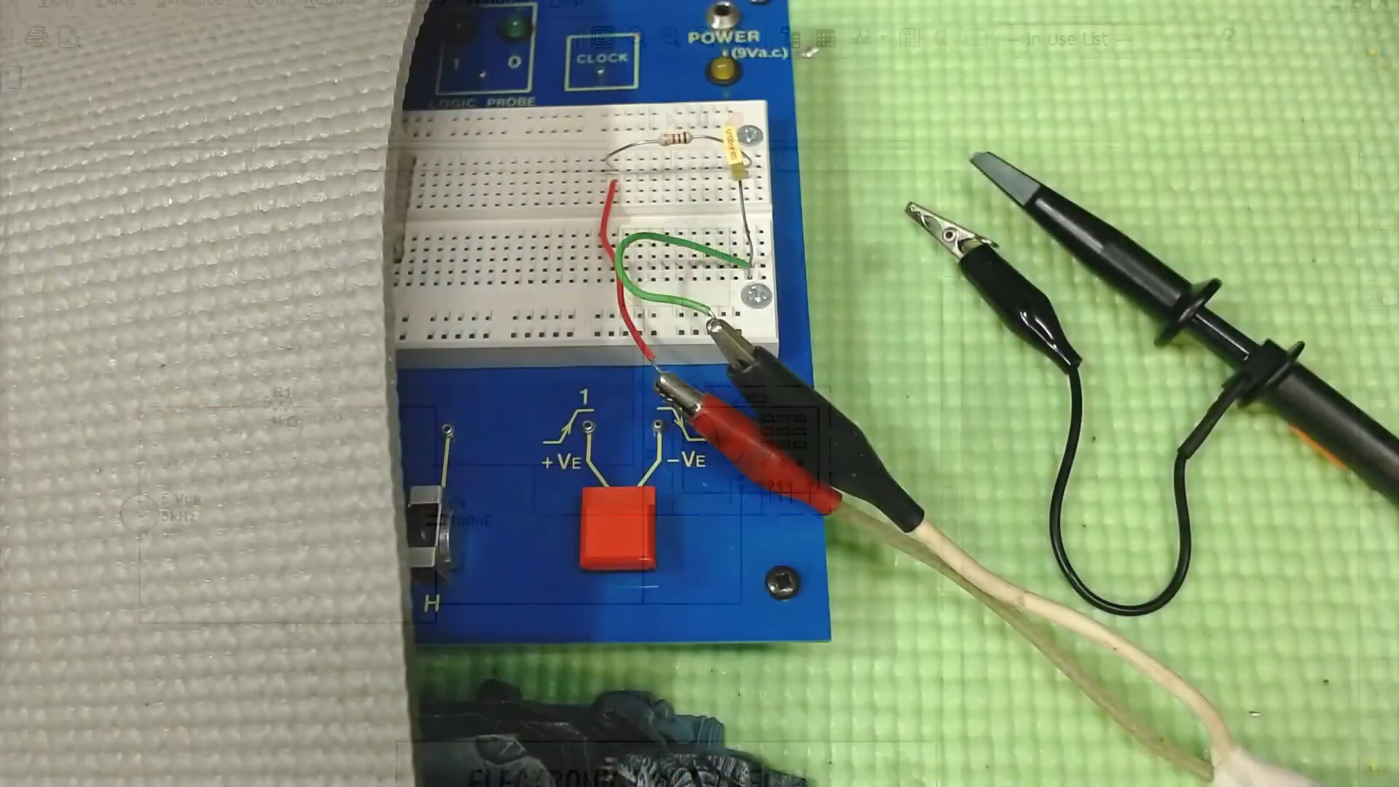